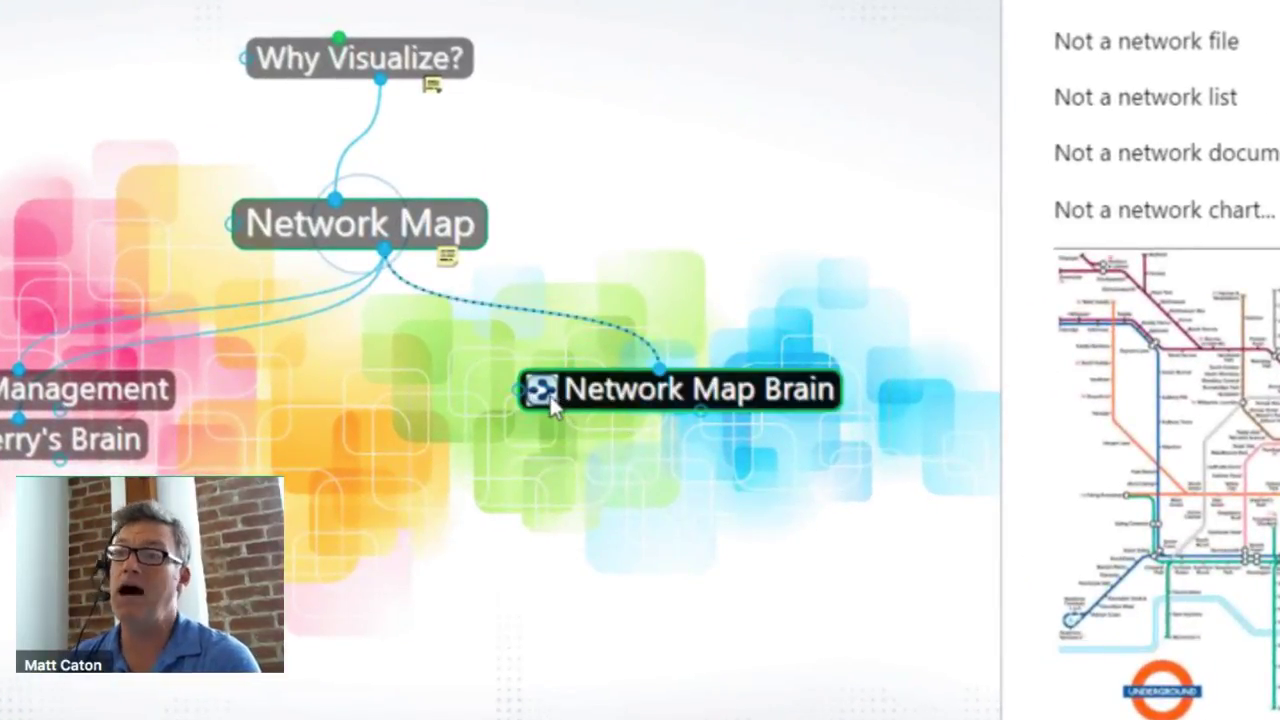
# Open the Network Map Brain and follow Servers by Location, Los Angeles, Apps01 and RemedyDB-1 down to the Remedy application.
pyautogui.click(550, 402)
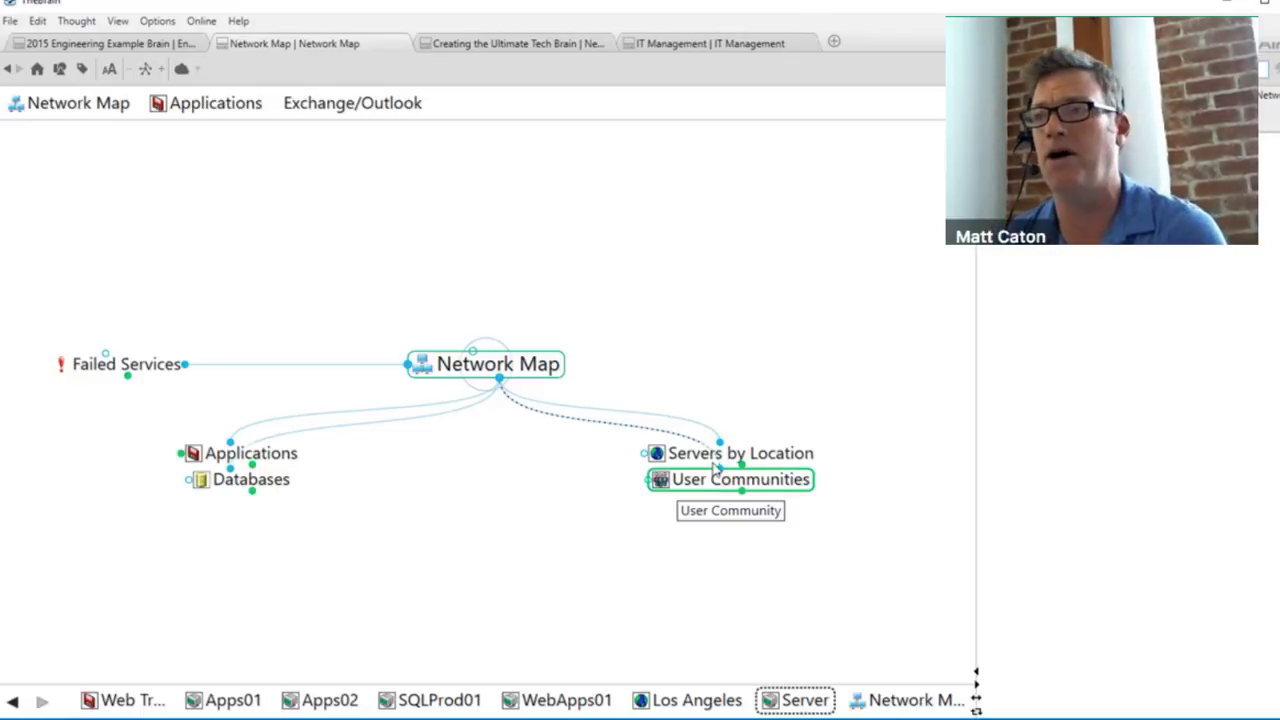
pyautogui.click(725, 452)
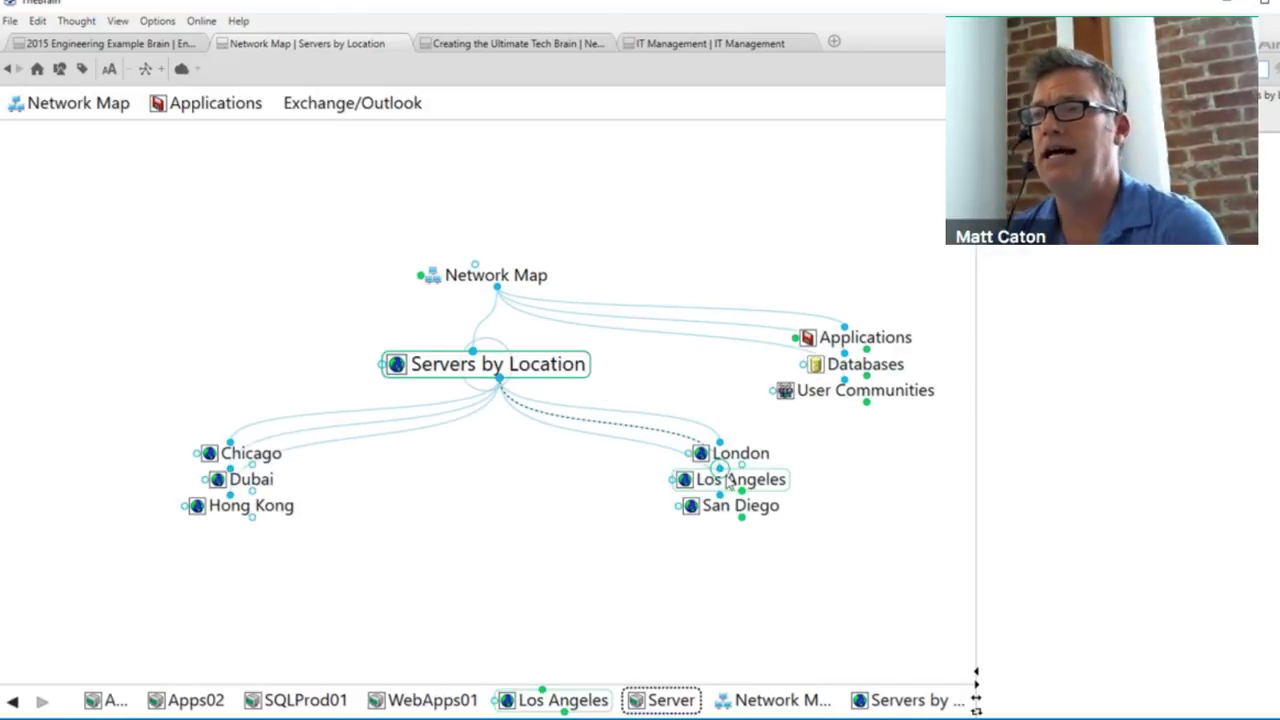
pyautogui.click(555, 700)
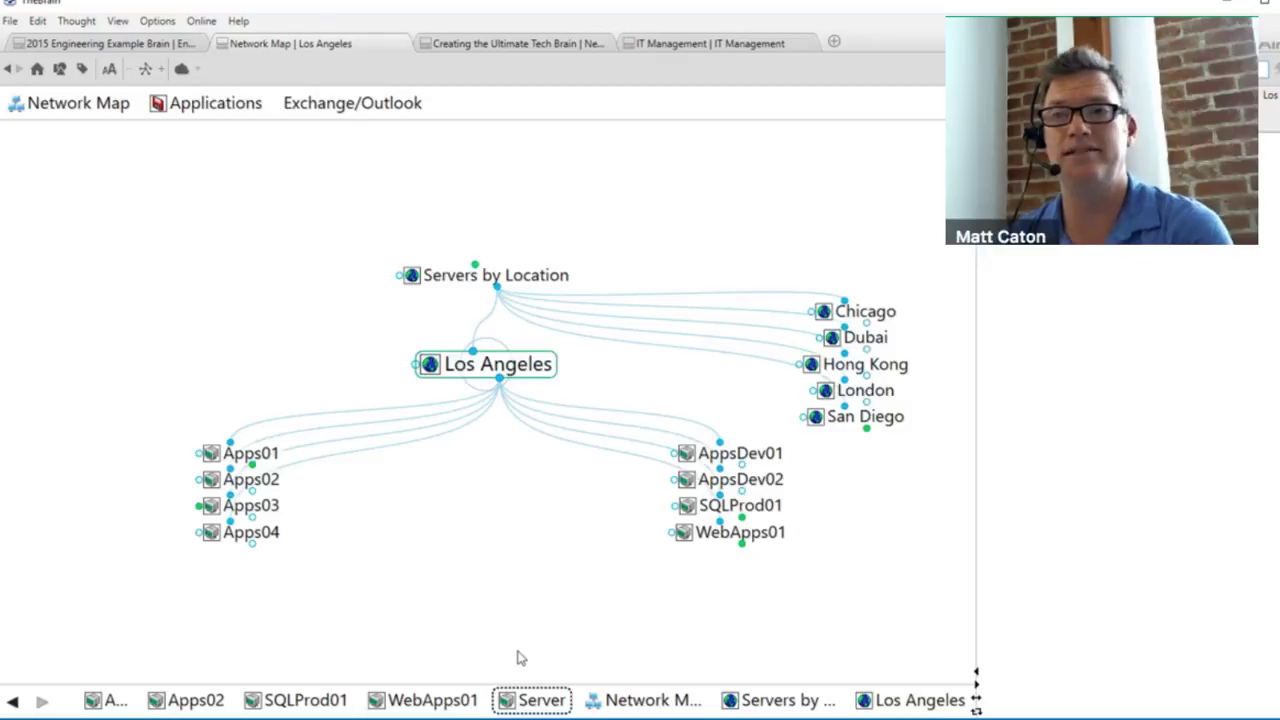
pyautogui.click(265, 464)
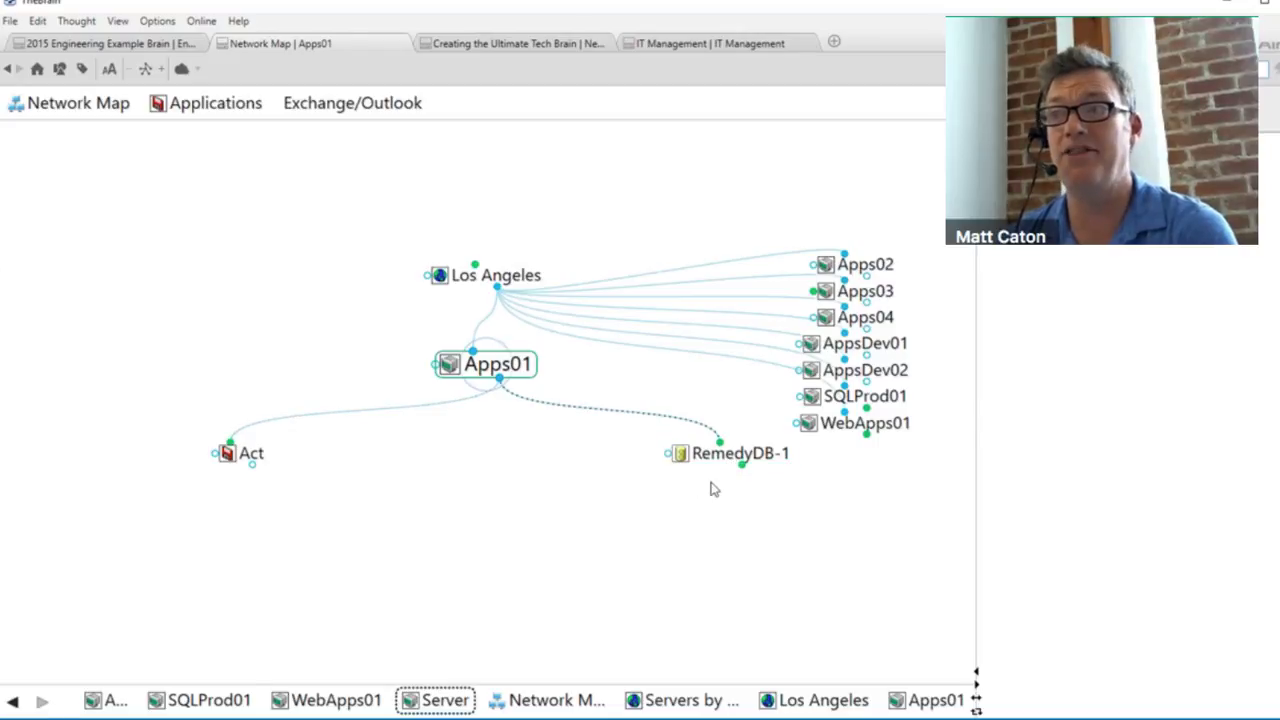
pyautogui.click(738, 453)
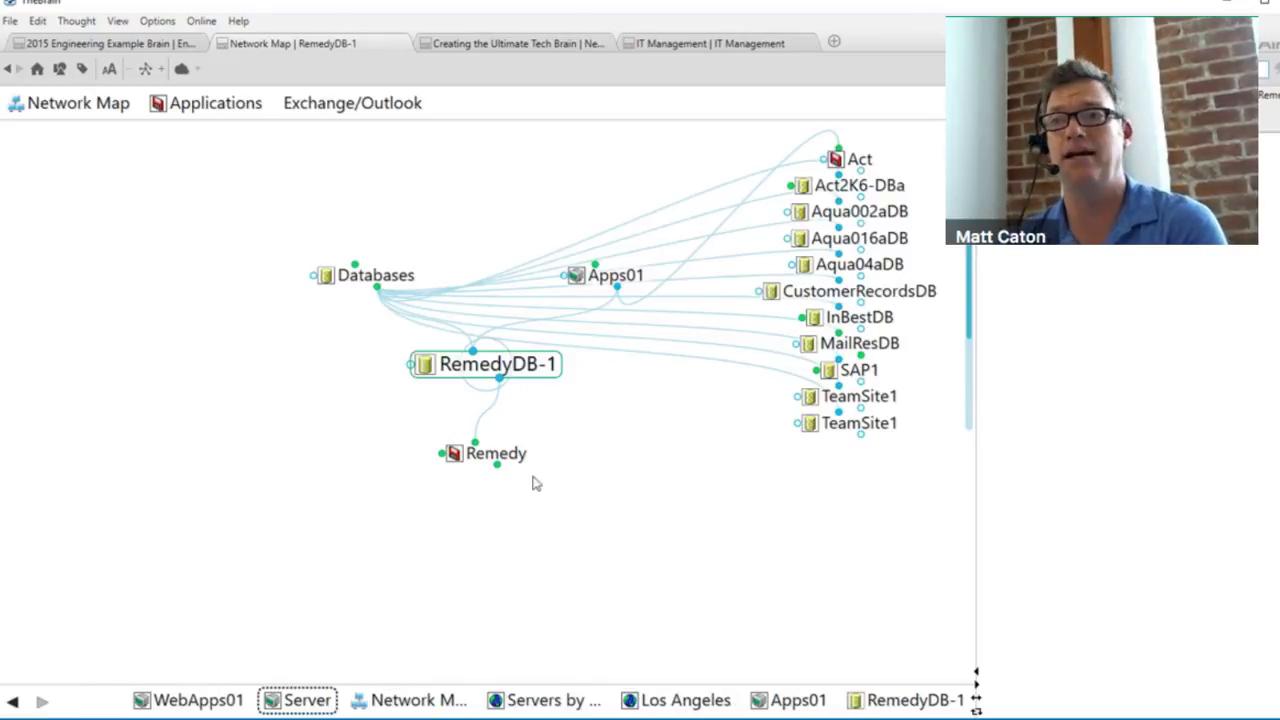
pyautogui.click(512, 452)
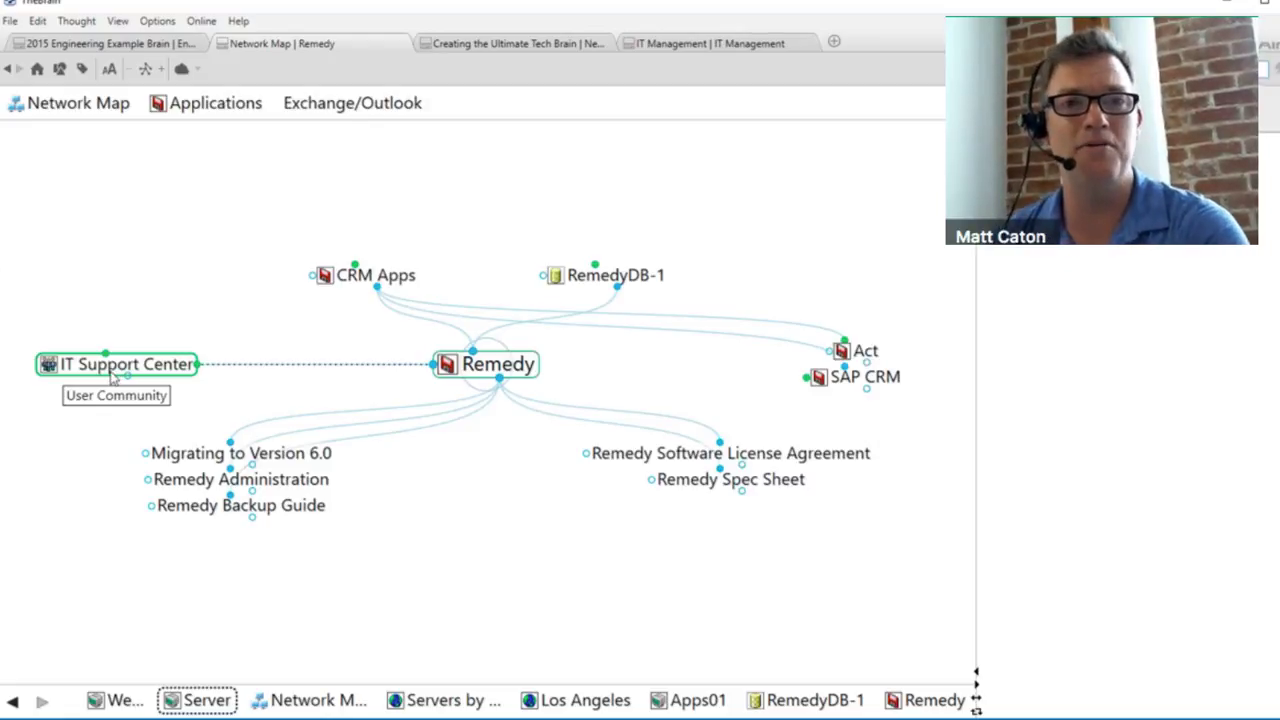
# Trace Remedy up through RemedyDB-1 to Apps01 and back, and check its linked IT Support Center user community before returning to Remedy.
pyautogui.click(632, 289)
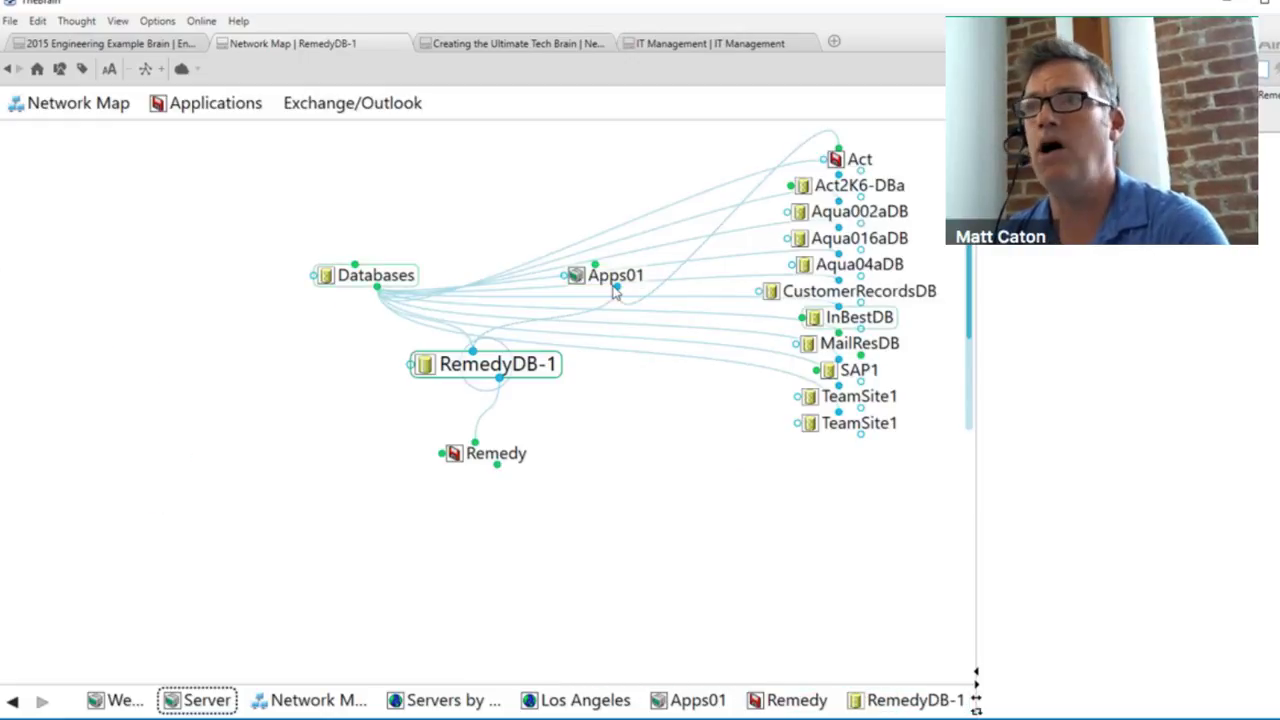
pyautogui.click(615, 279)
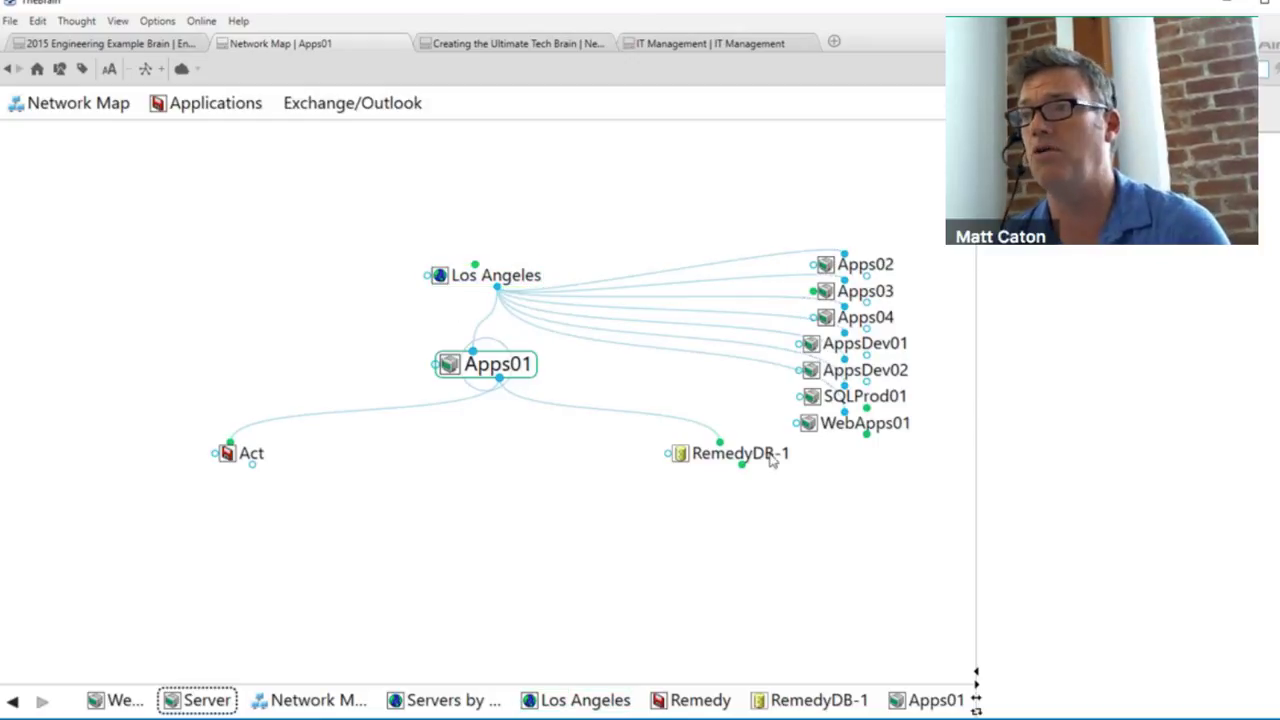
pyautogui.click(738, 453)
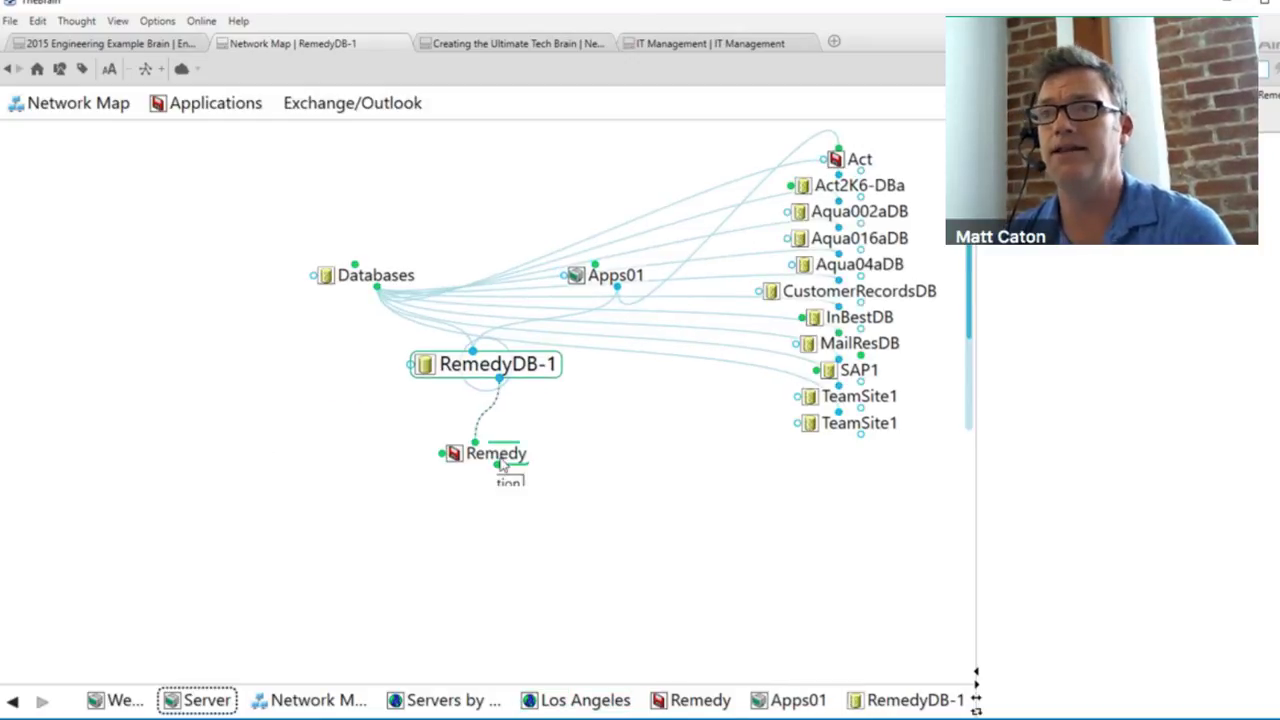
pyautogui.click(500, 455)
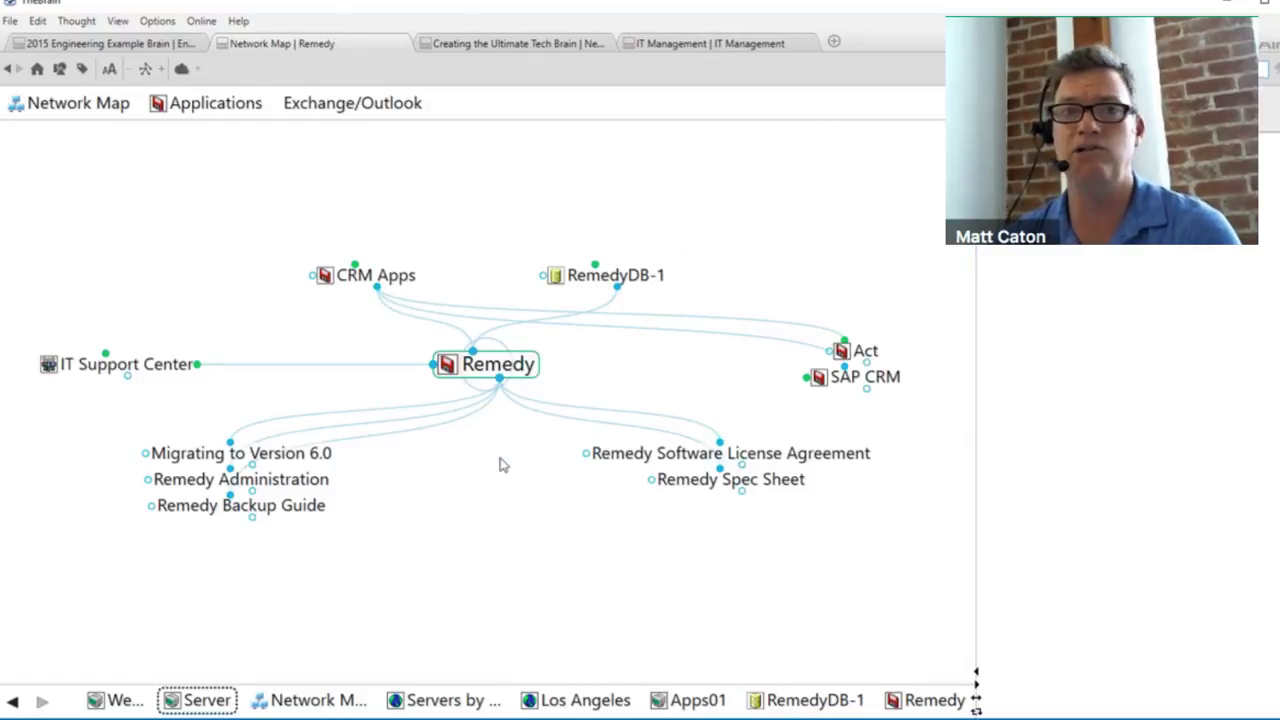
pyautogui.click(130, 364)
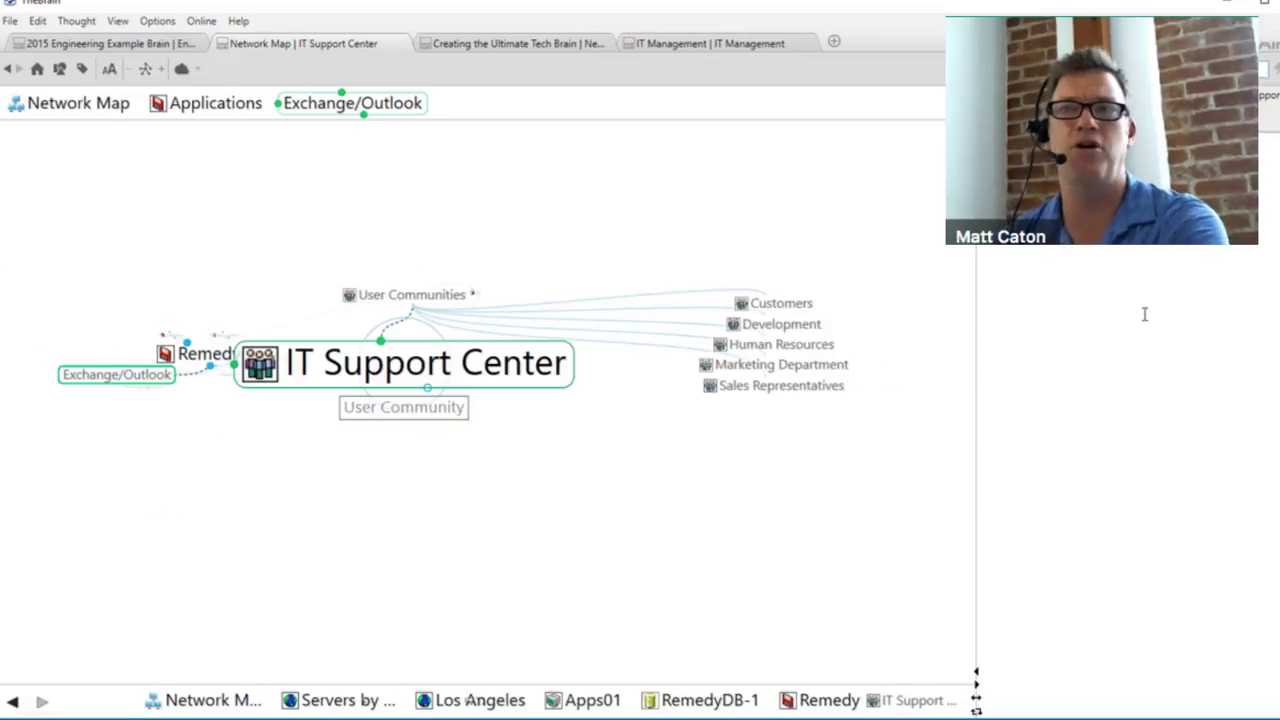
pyautogui.click(125, 358)
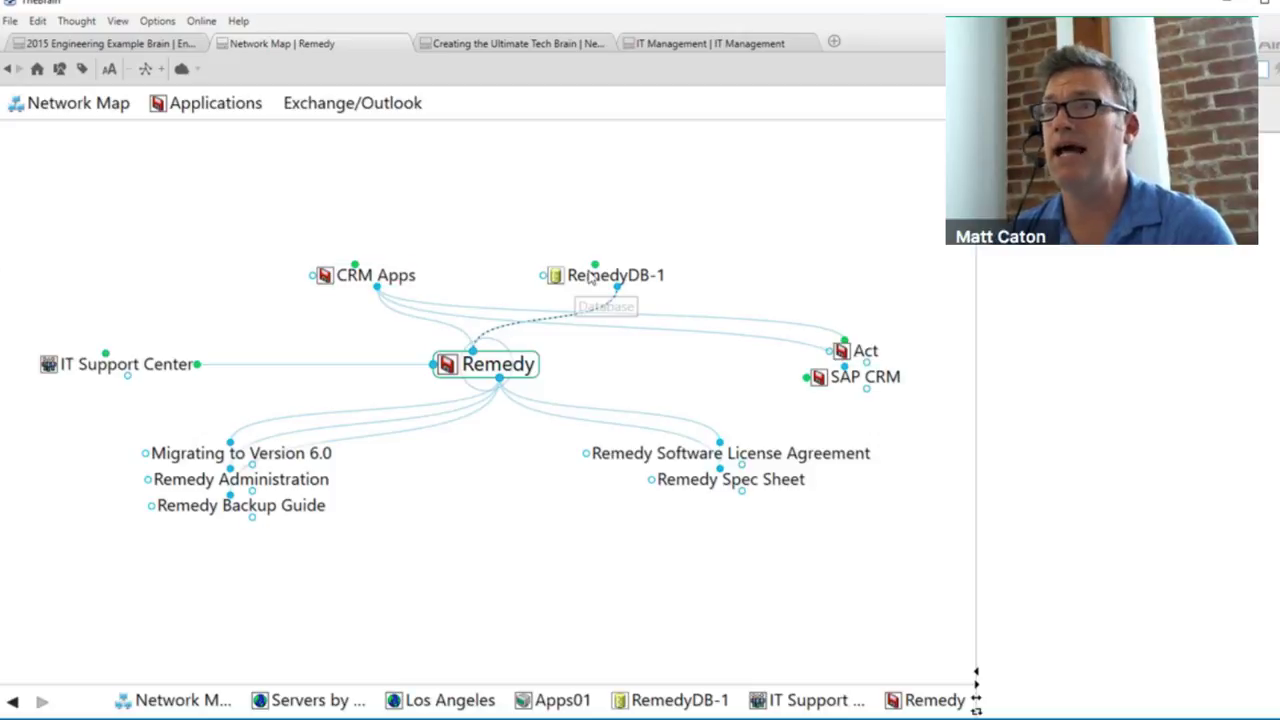
# Go from Remedy through RemedyDB-1 to Apps01, and follow the sibling server WebApps01 to the Web Trends application.
pyautogui.click(615, 275)
pyautogui.click(588, 276)
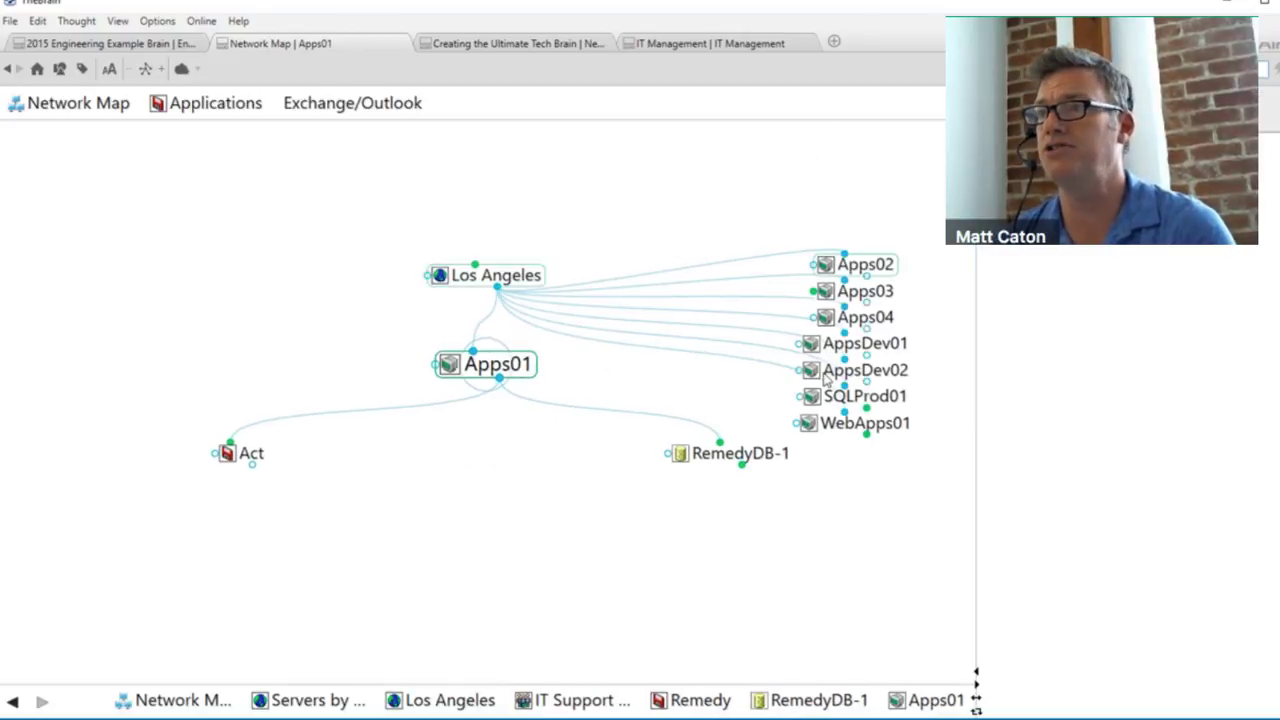
pyautogui.click(842, 430)
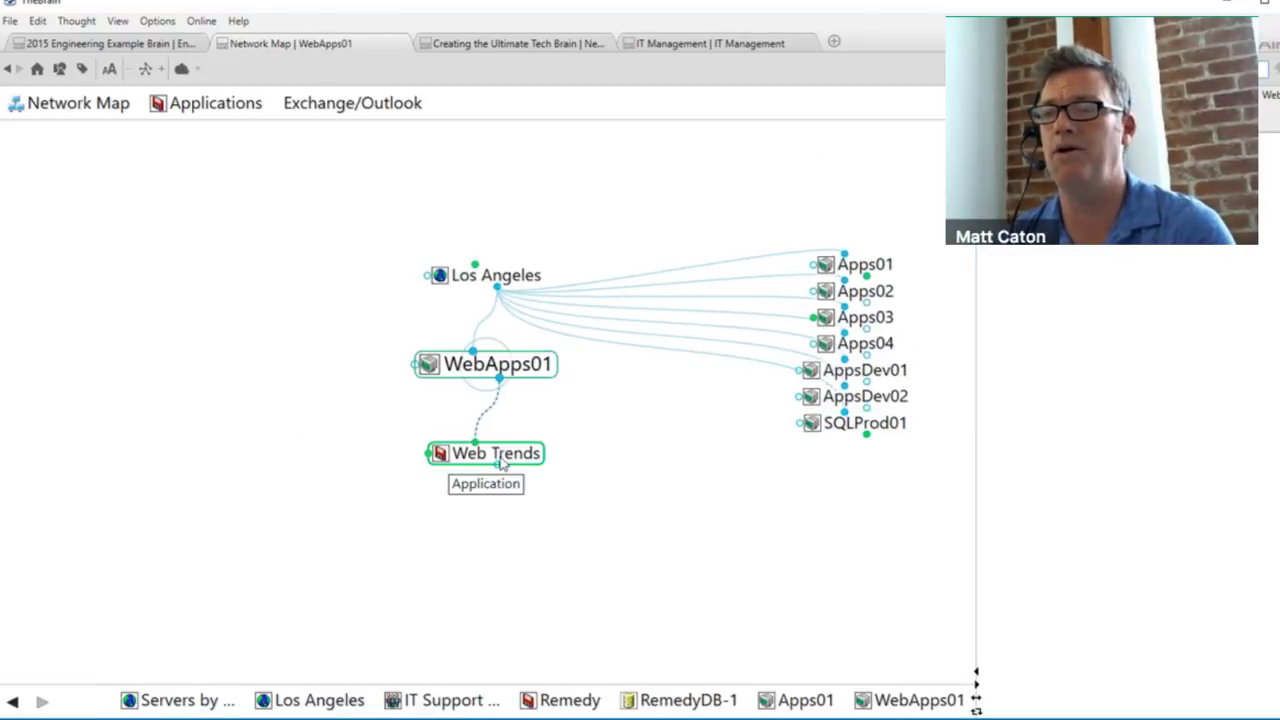
pyautogui.click(498, 455)
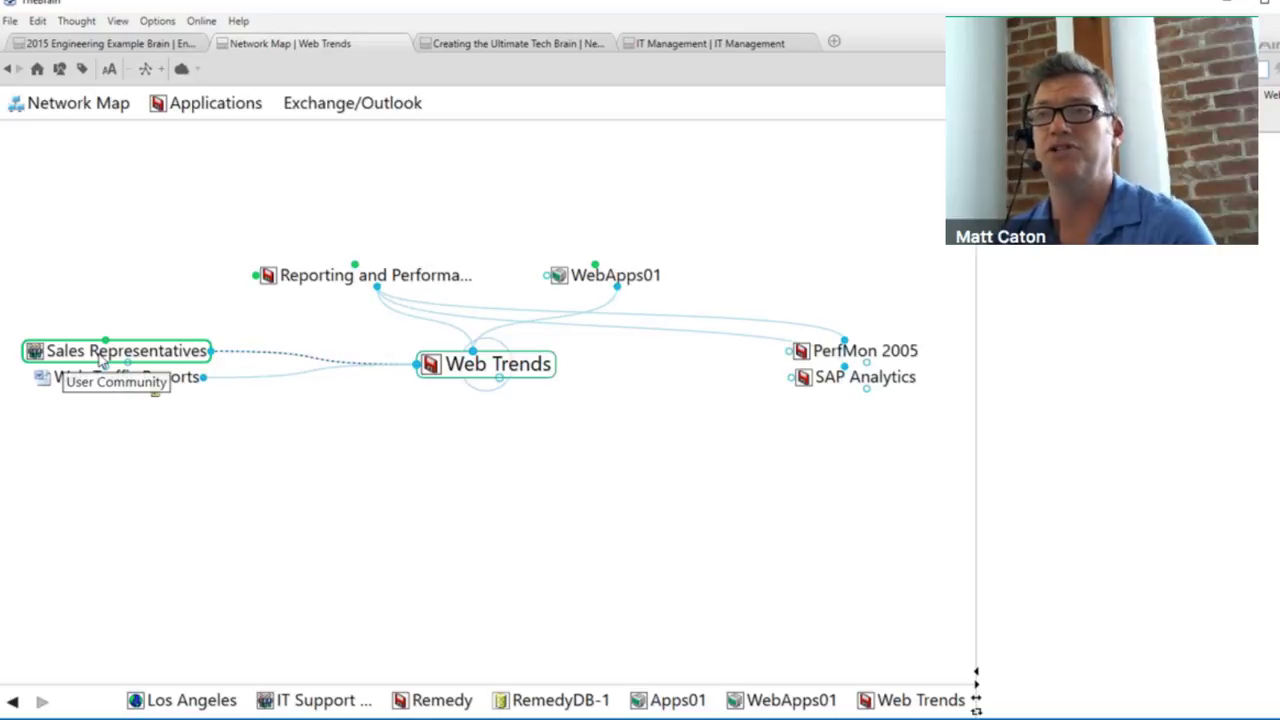
# Return from Web Trends through WebApps01 to Los Angeles and follow SQLProd01 to its MailResDB database.
pyautogui.click(600, 277)
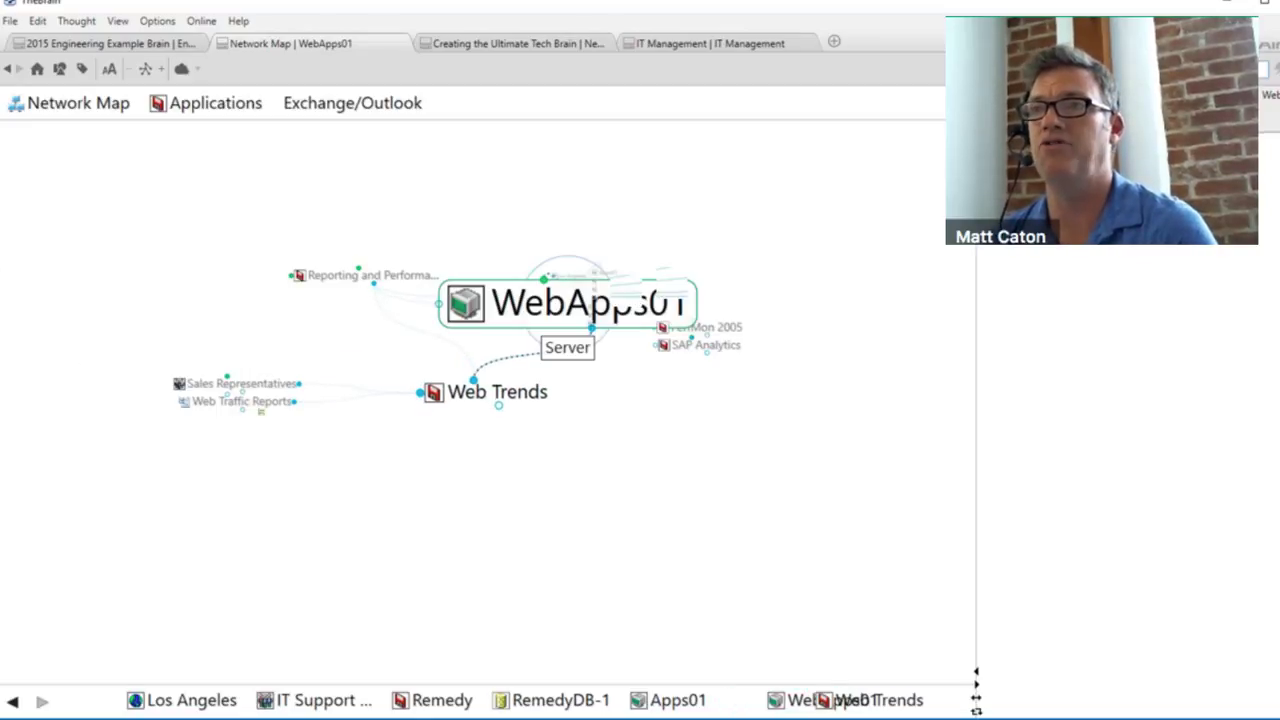
pyautogui.click(490, 275)
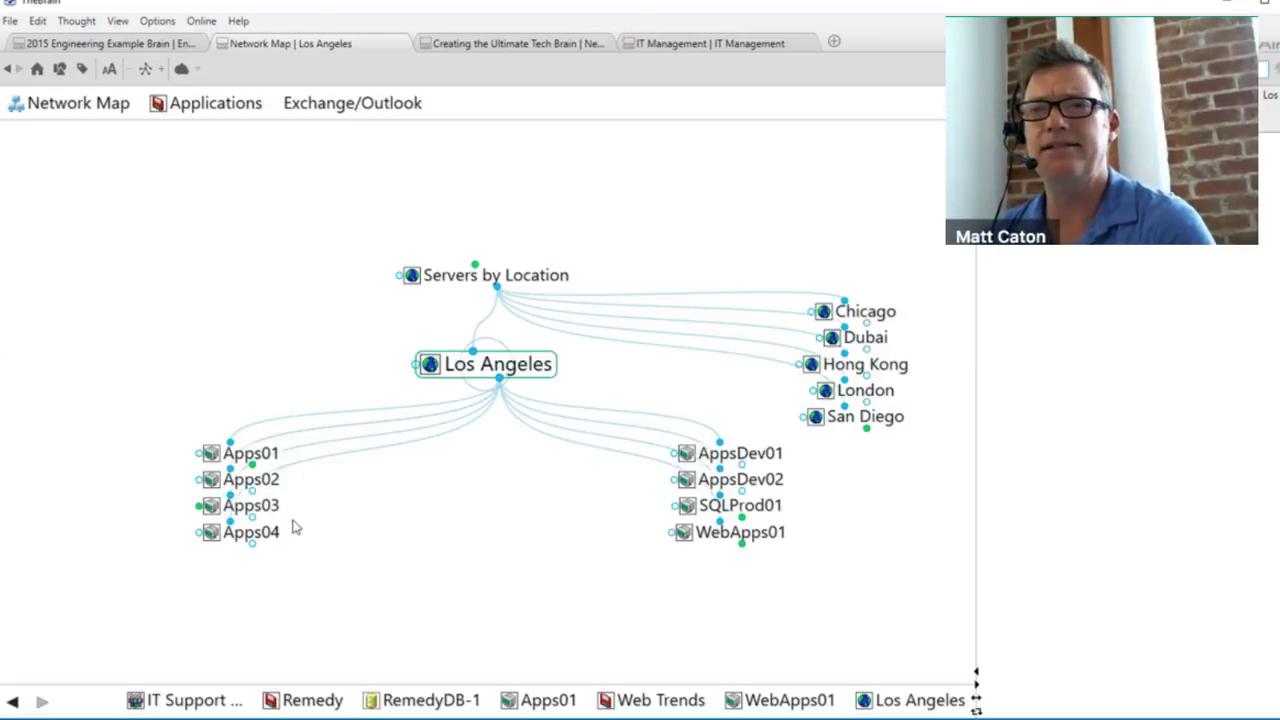
pyautogui.click(737, 507)
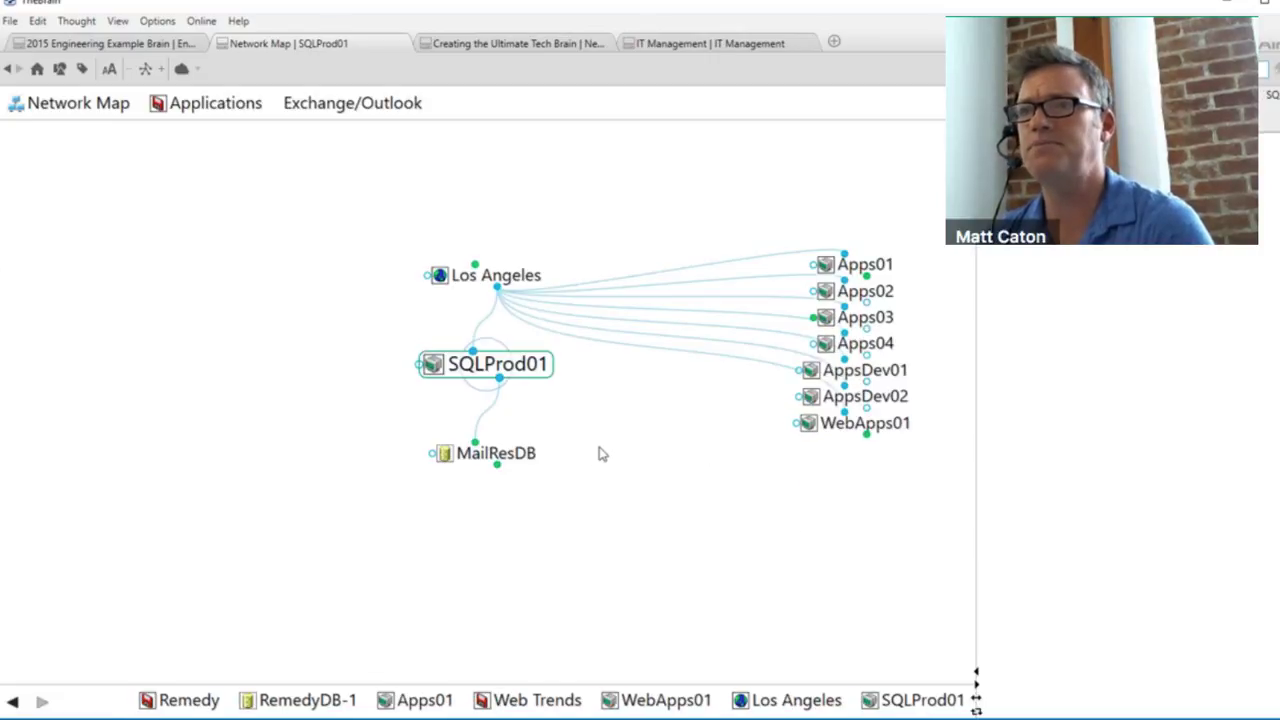
pyautogui.click(510, 455)
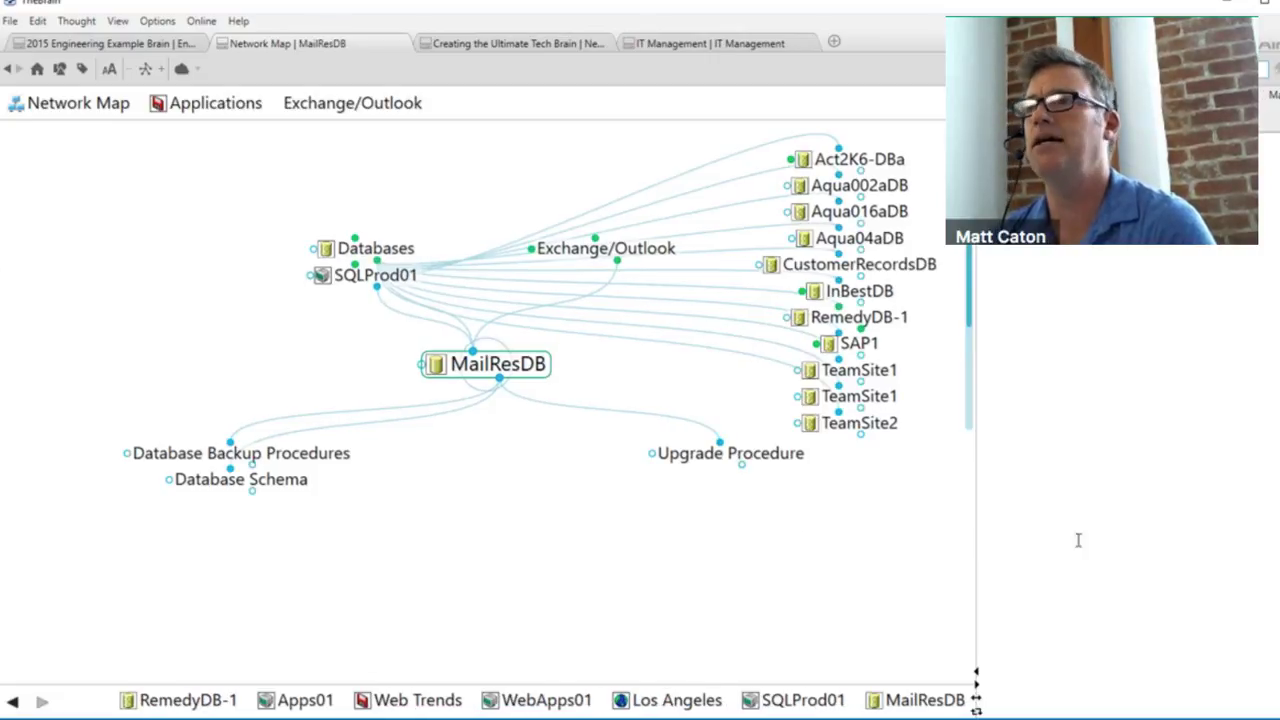
# Widen the map area by narrowing the notes pane, and change the map layout to Mind Map.
pyautogui.moveTo(974, 551); pyautogui.dragTo(1163, 555)
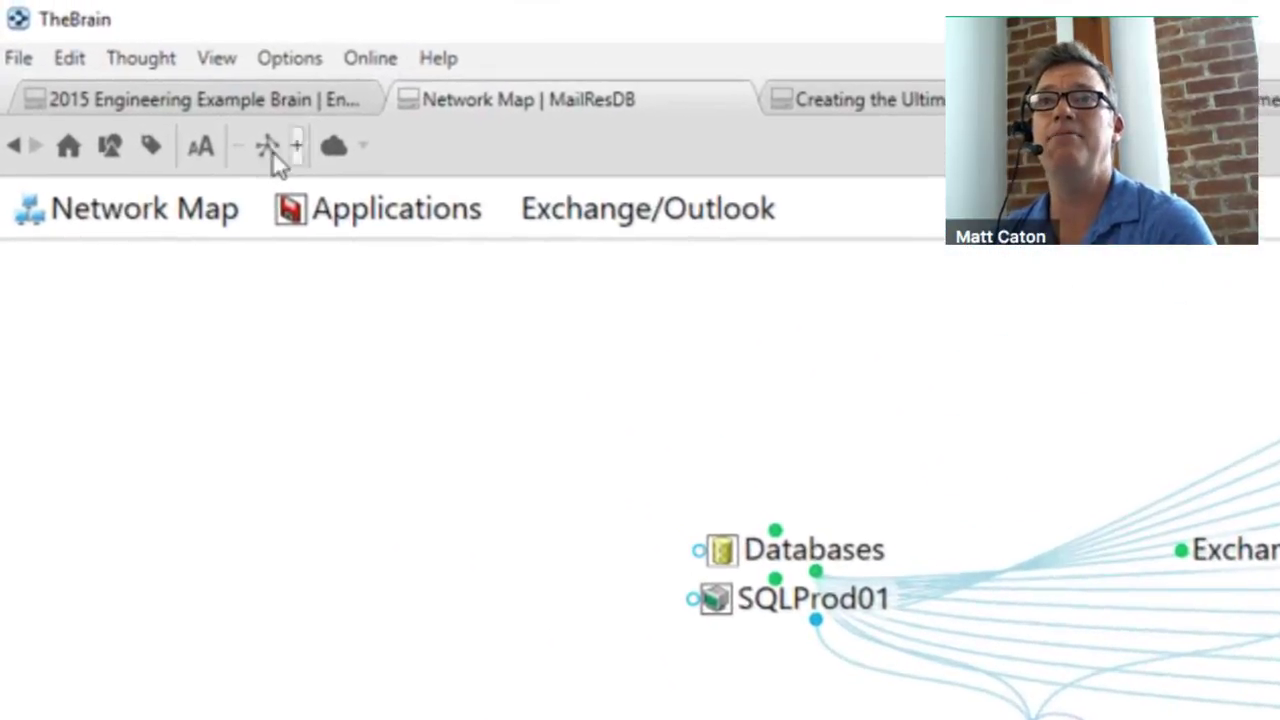
pyautogui.click(153, 72)
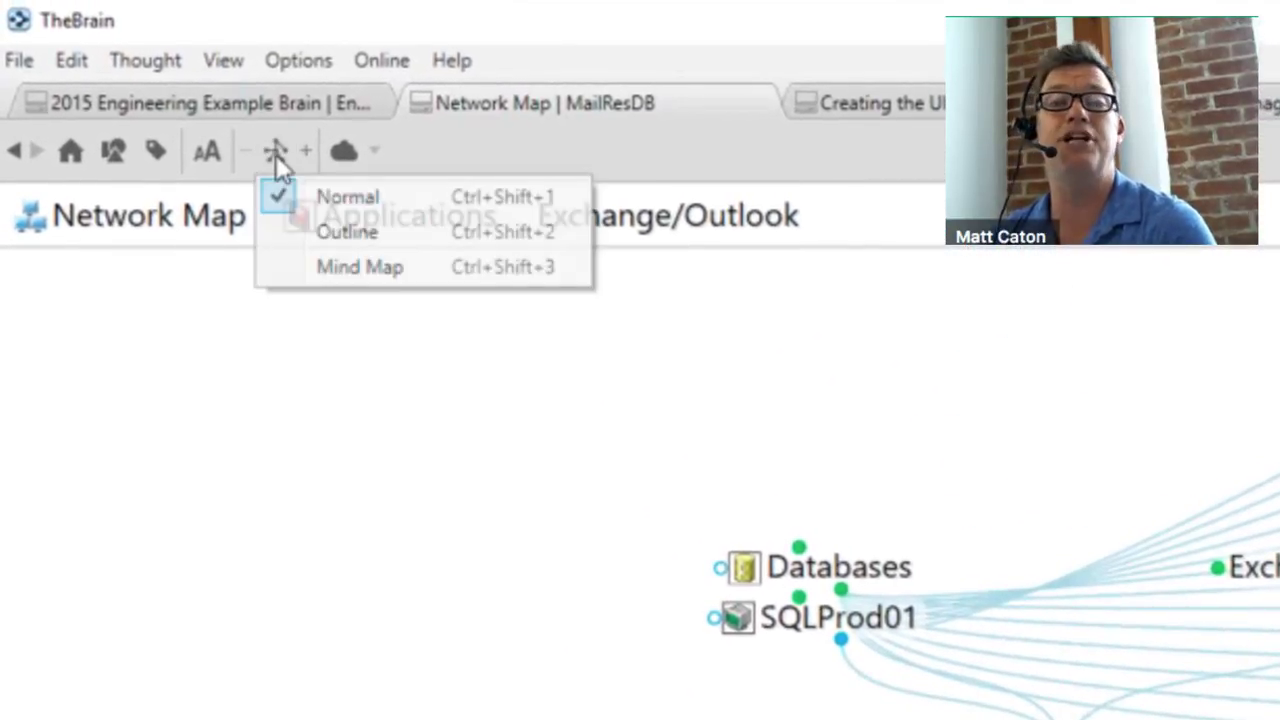
pyautogui.click(352, 269)
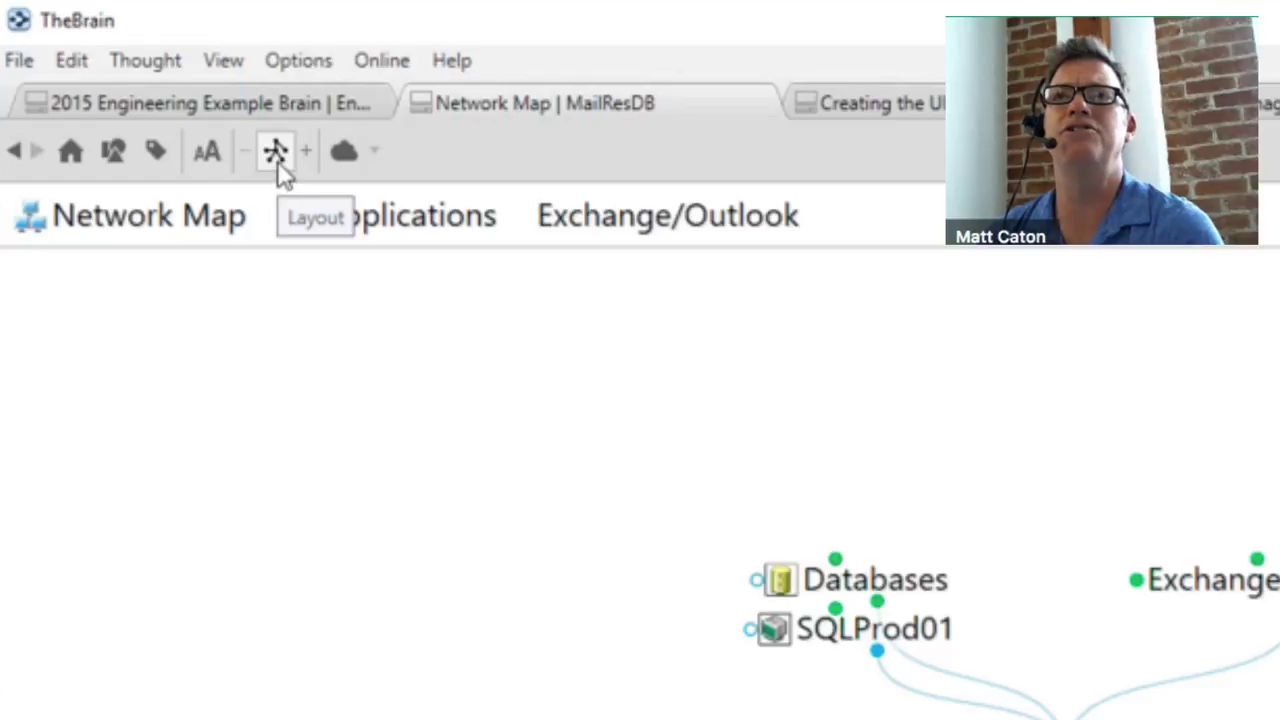
# Enlarge the thought text in the map and activate the pinned Applications thought.
pyautogui.click(207, 152)
pyautogui.moveTo(209, 247); pyautogui.dragTo(208, 229)
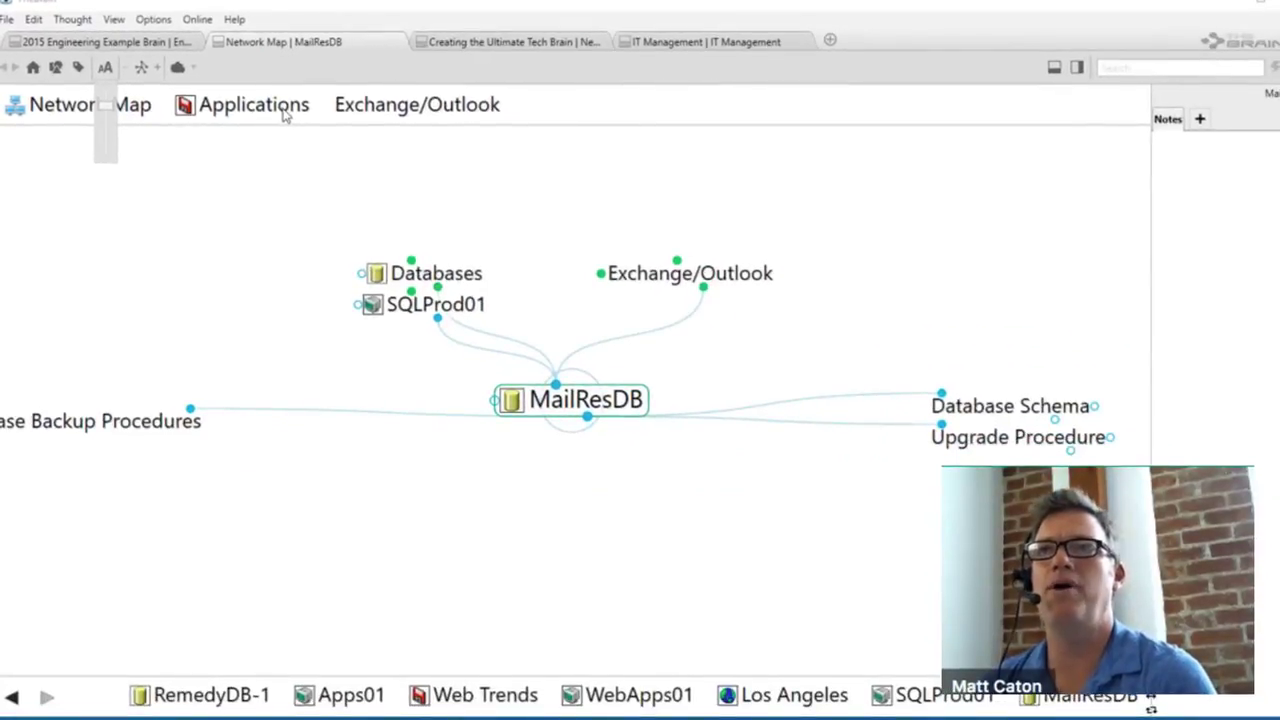
pyautogui.click(285, 116)
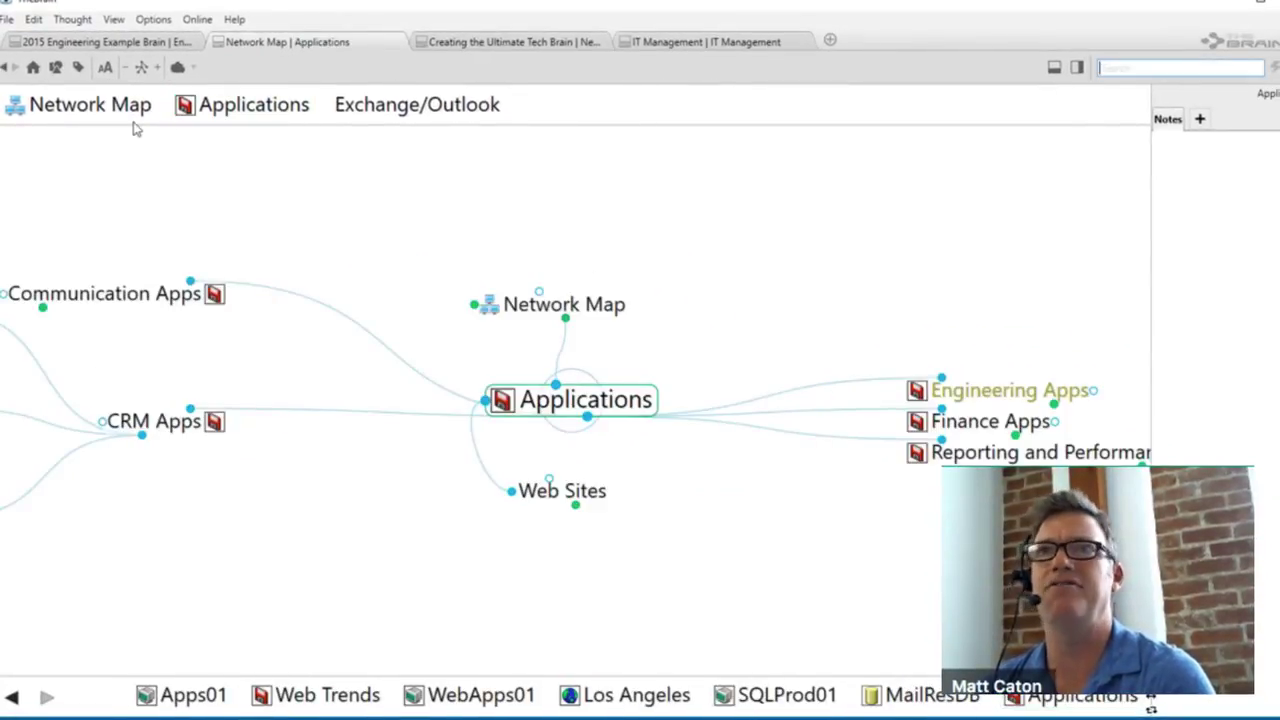
# Reduce the thought text size and search for "los" to activate the Los Angeles thought.
pyautogui.click(105, 67)
pyautogui.moveTo(106, 132); pyautogui.dragTo(107, 150)
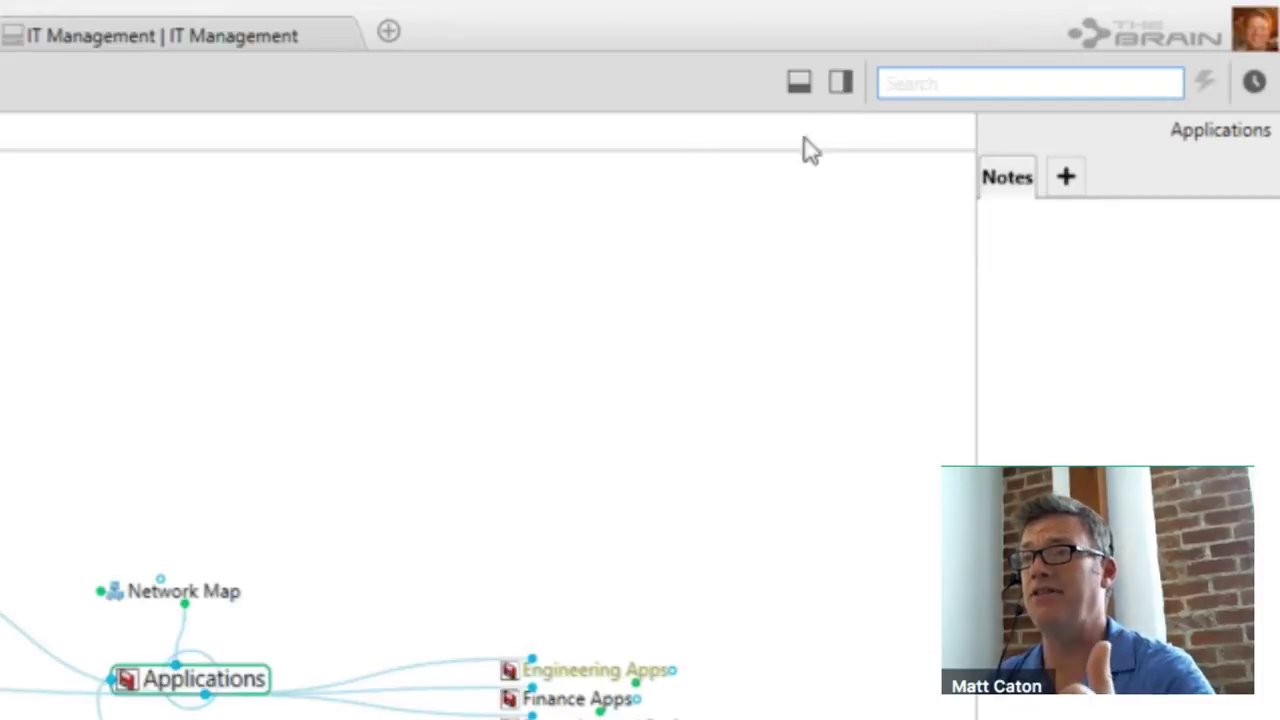
pyautogui.click(953, 83)
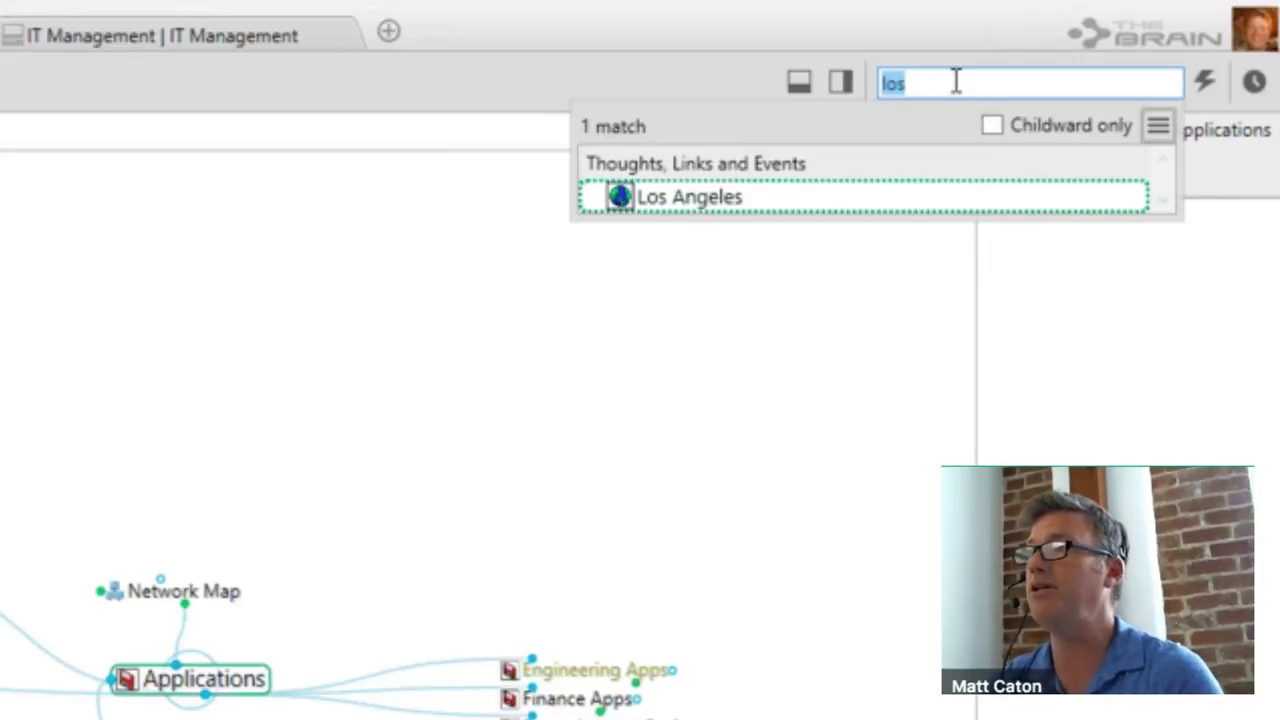
pyautogui.click(690, 213)
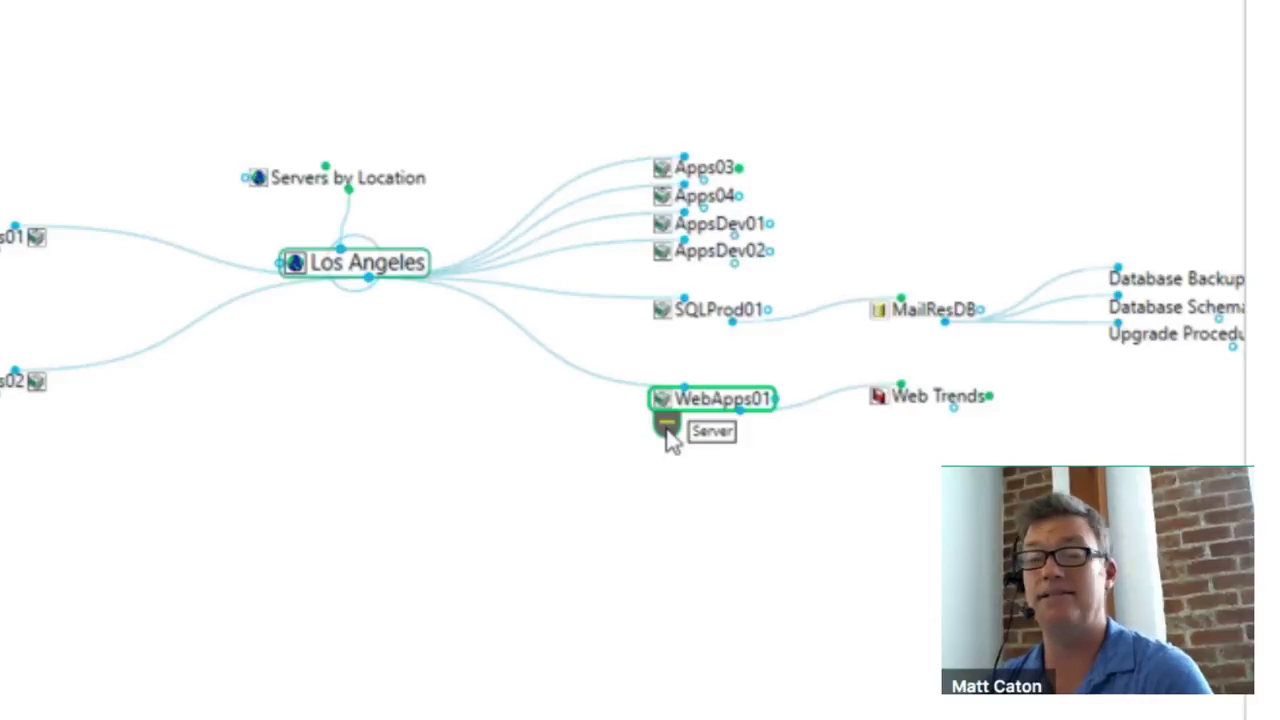
# Collapse and re-expand the branch under WebApps01, and activate the parent thought Servers by Location.
pyautogui.click(668, 430)
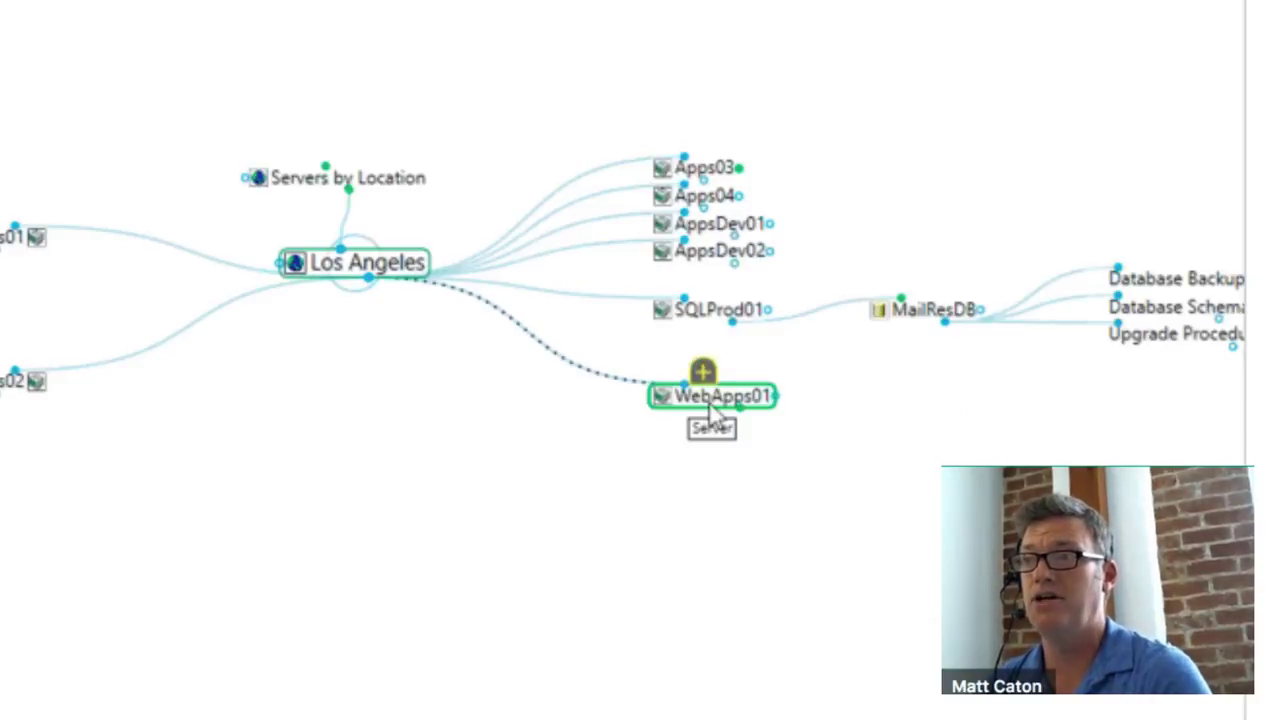
pyautogui.click(703, 372)
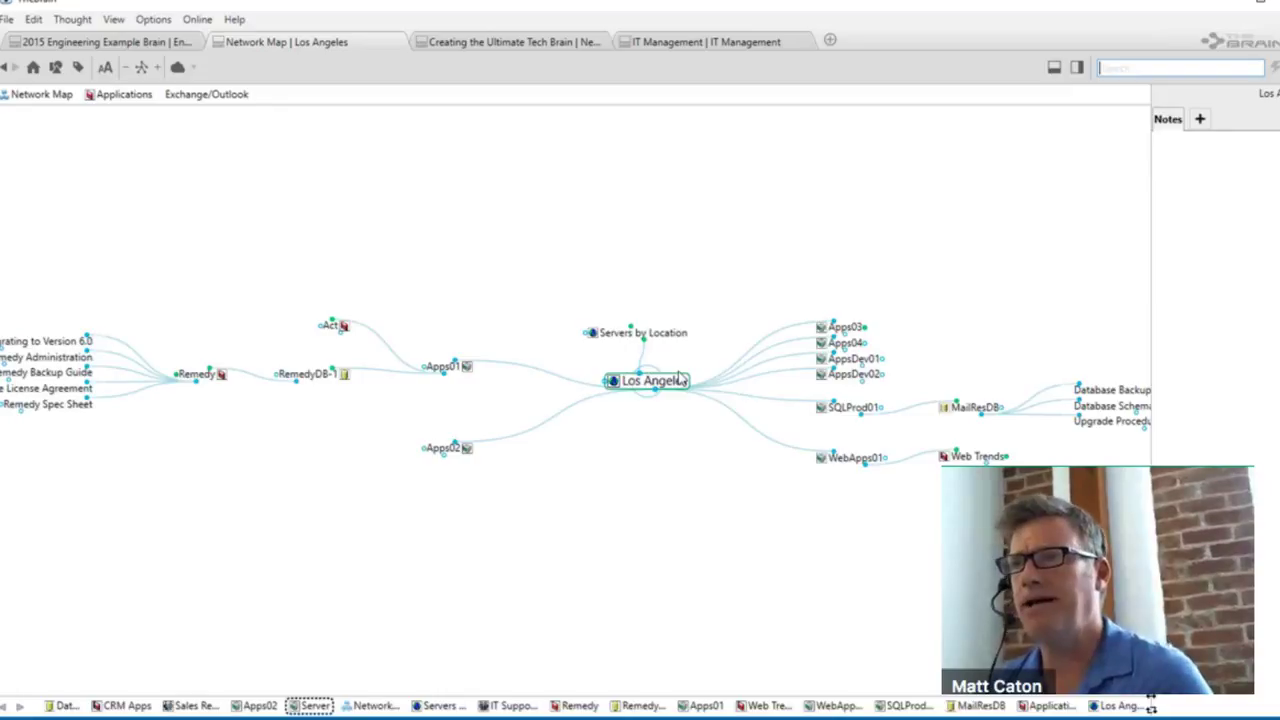
pyautogui.click(677, 337)
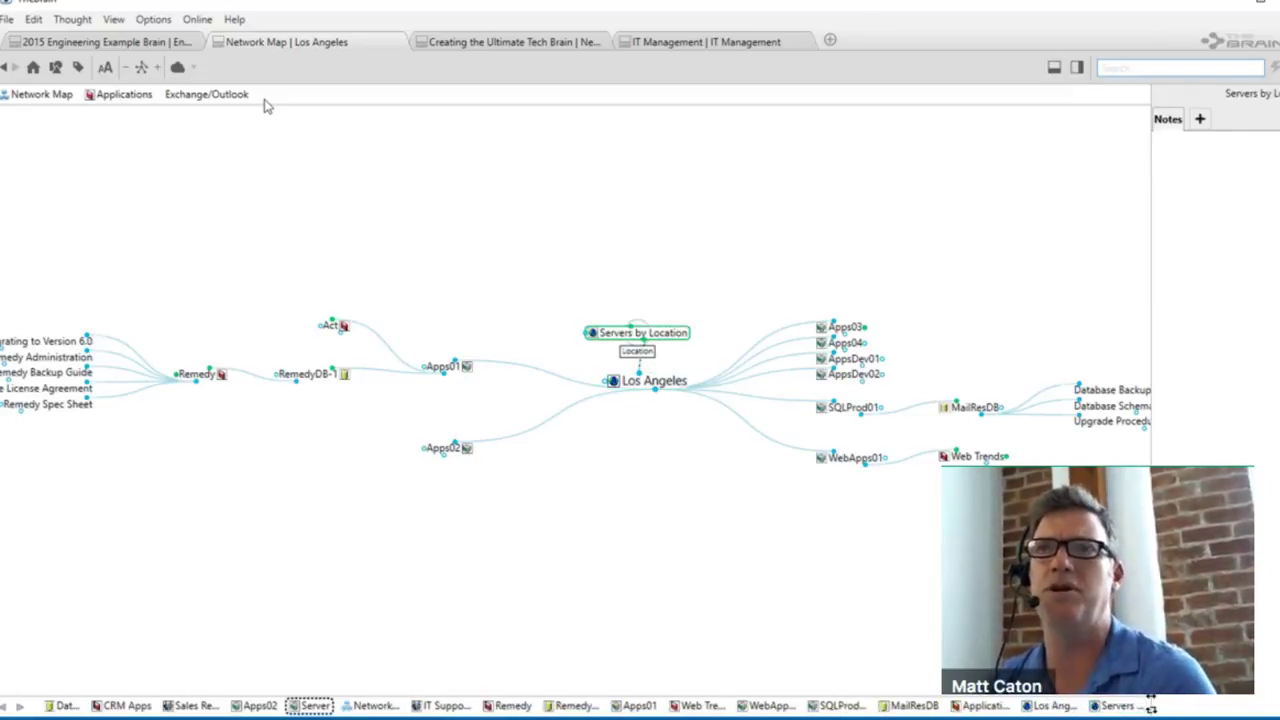
# Switch to the Creating the Ultimate Tech Brain presentation and open the IT Management brain from its Network Map thought.
pyautogui.click(516, 44)
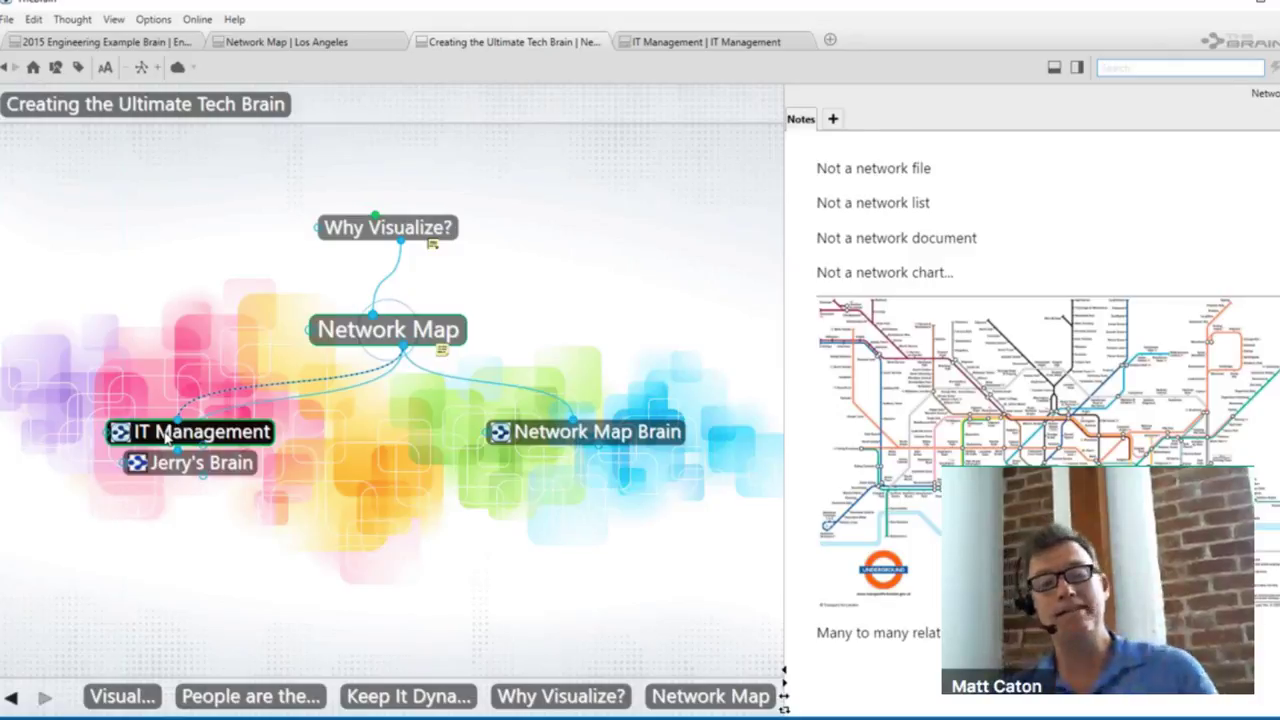
pyautogui.click(166, 435)
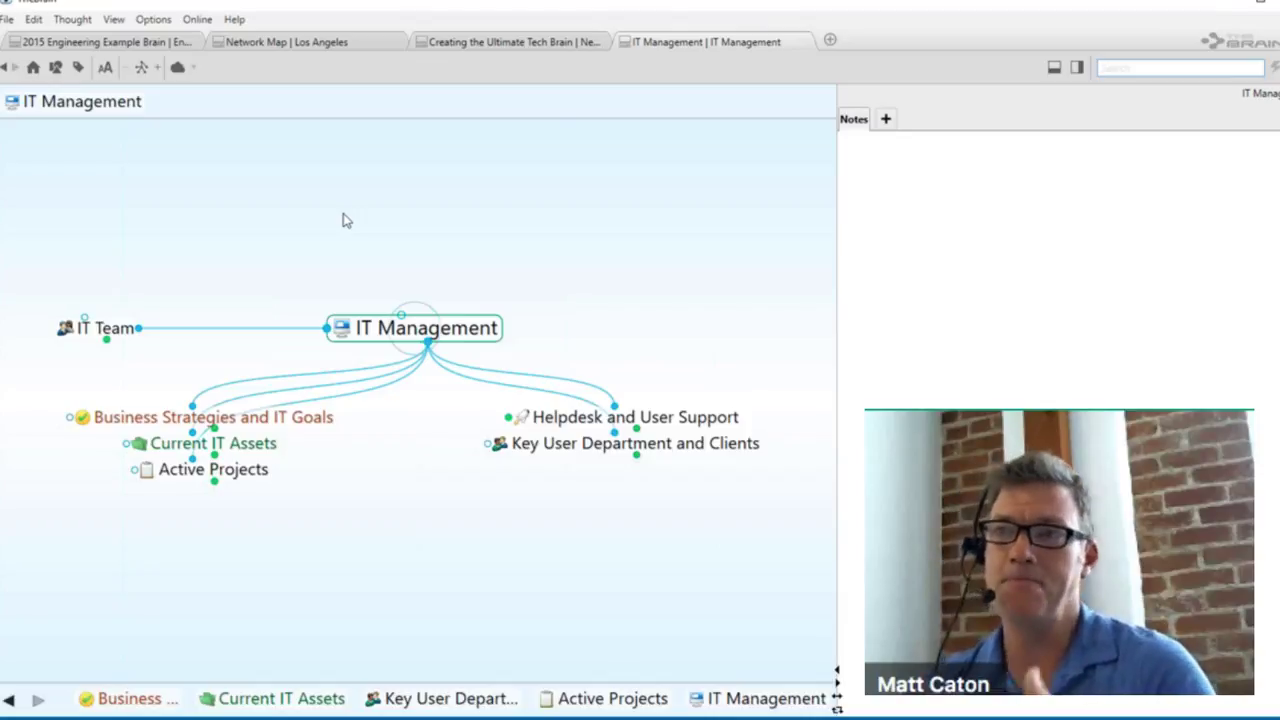
# View the IT Research Resources under Business Strategies and IT Goals, and return to the goals thought.
pyautogui.click(316, 425)
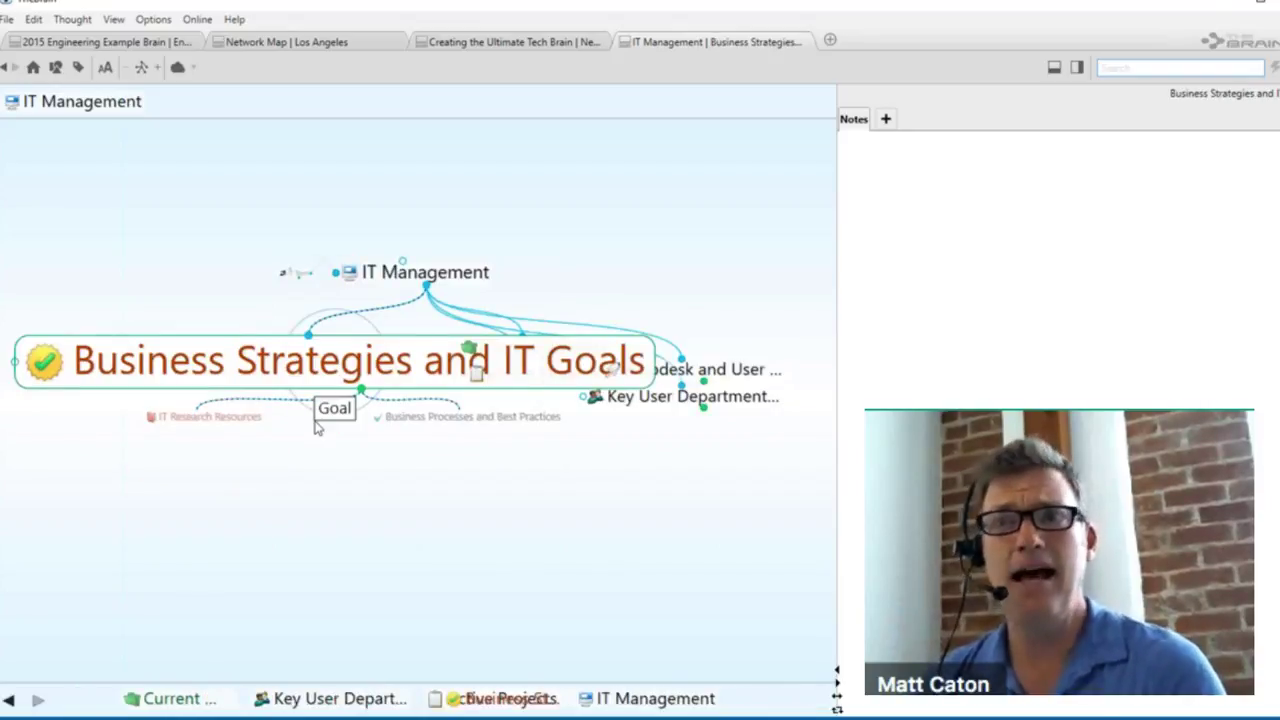
pyautogui.click(259, 425)
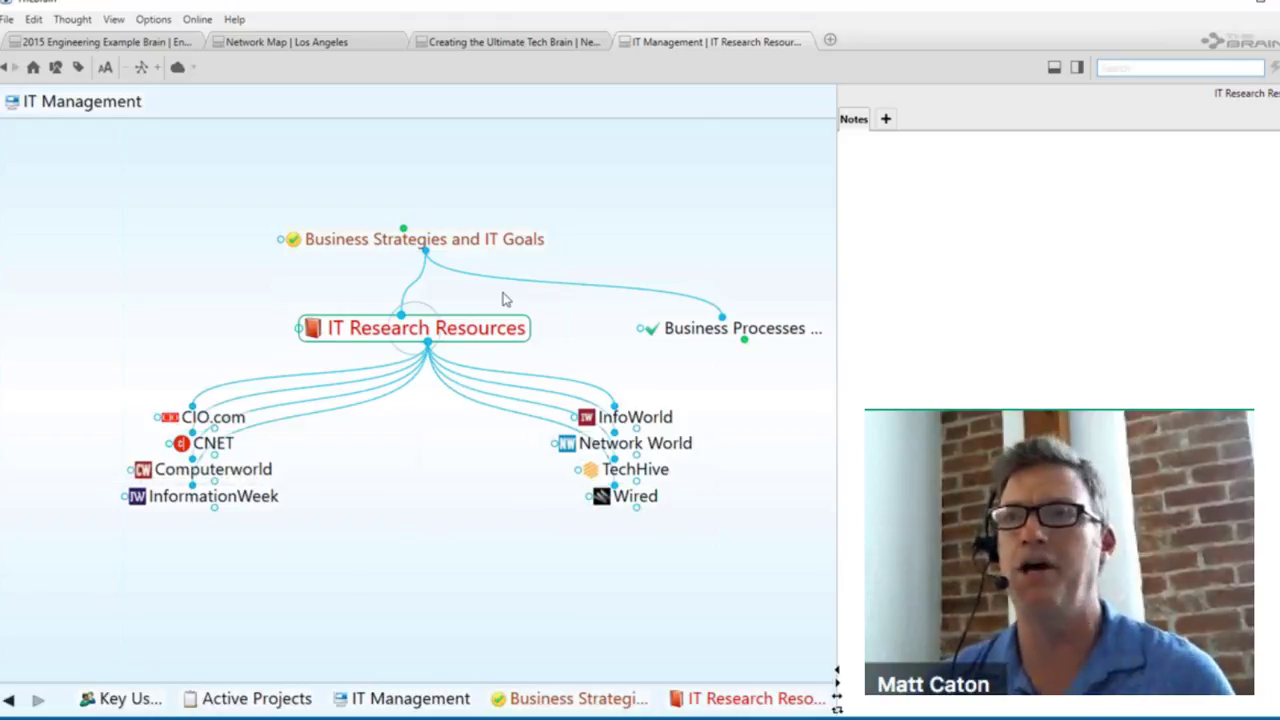
pyautogui.click(470, 245)
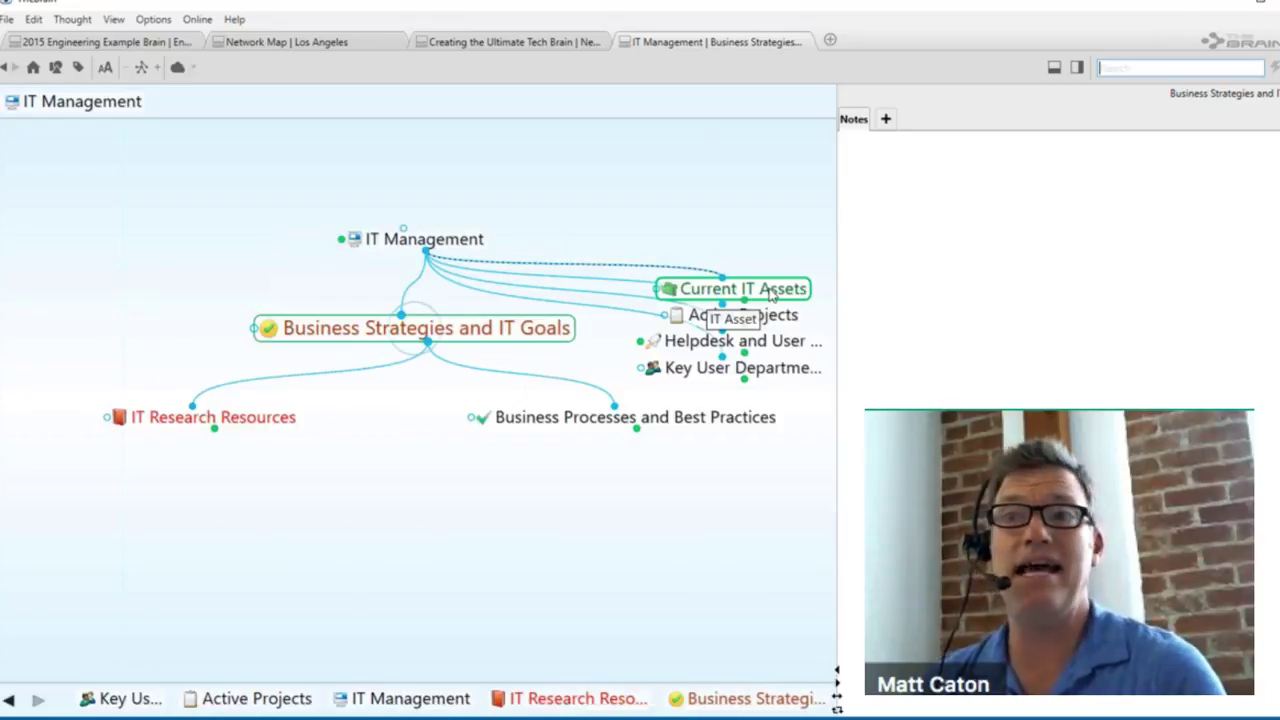
# Browse the Network Map and Databases thoughts under Current IT Assets, and return to the Current IT Assets thought.
pyautogui.click(770, 290)
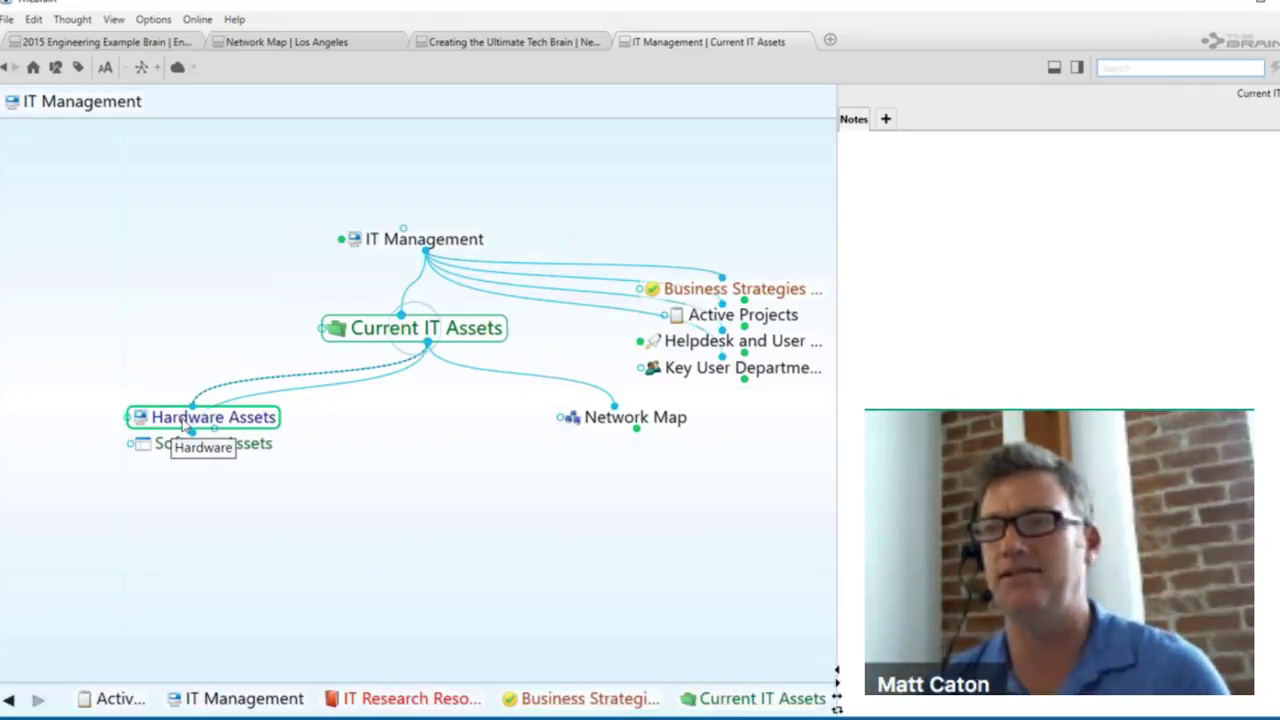
pyautogui.click(614, 427)
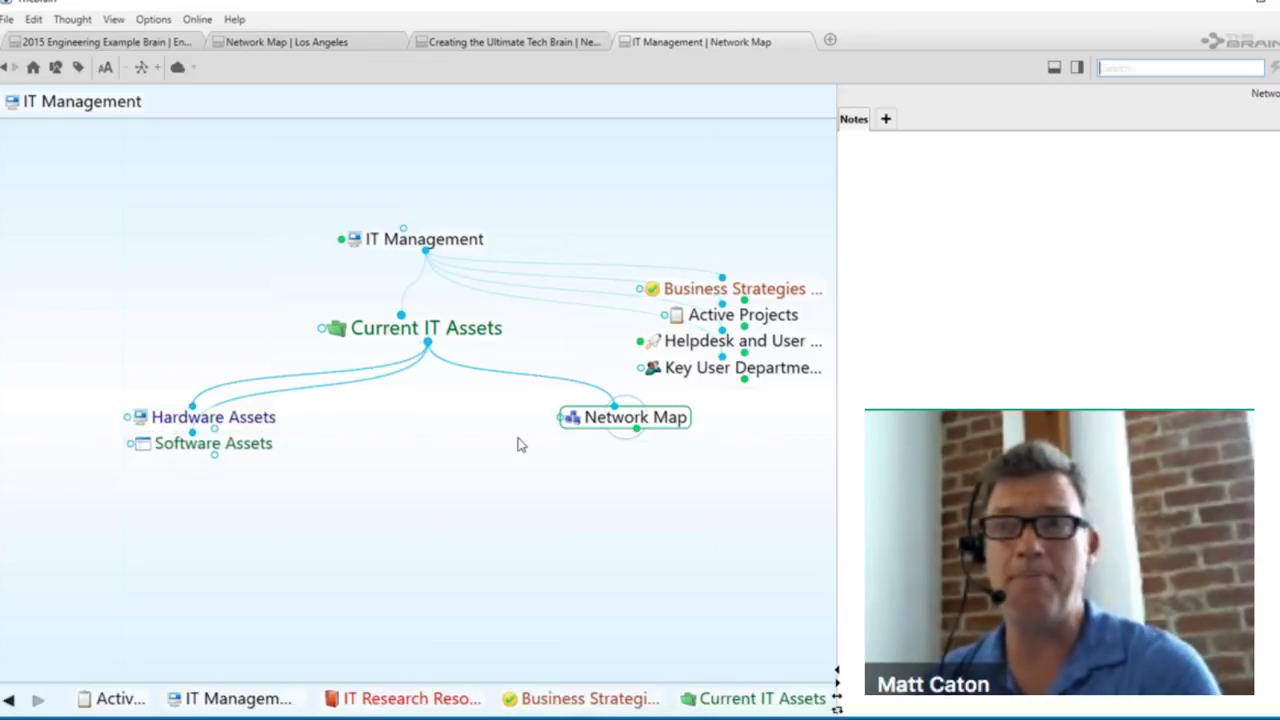
pyautogui.click(244, 452)
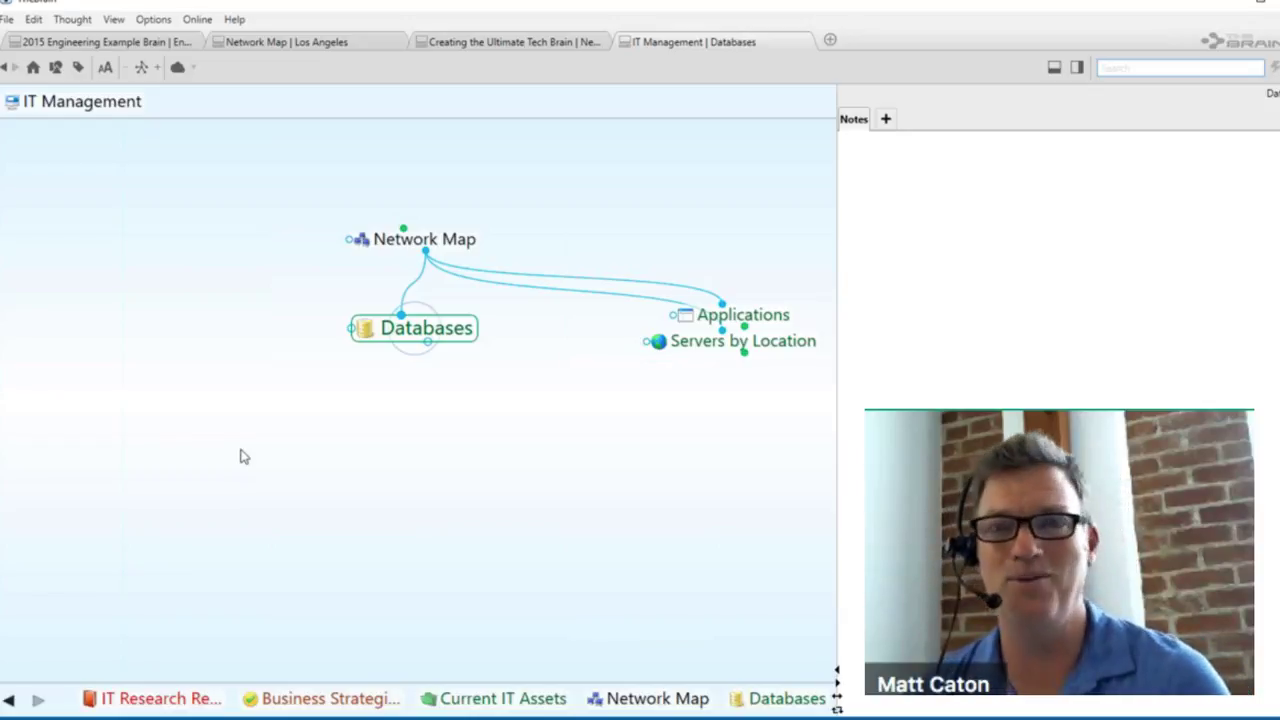
pyautogui.click(439, 244)
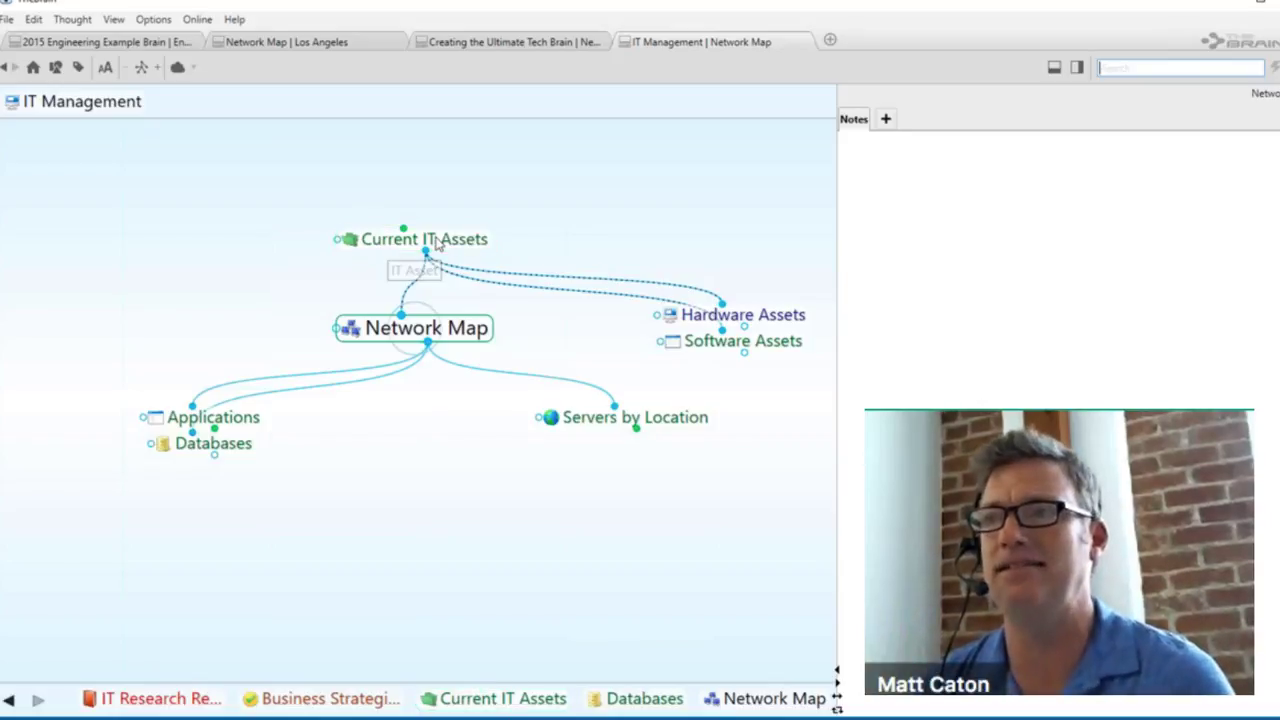
pyautogui.click(437, 243)
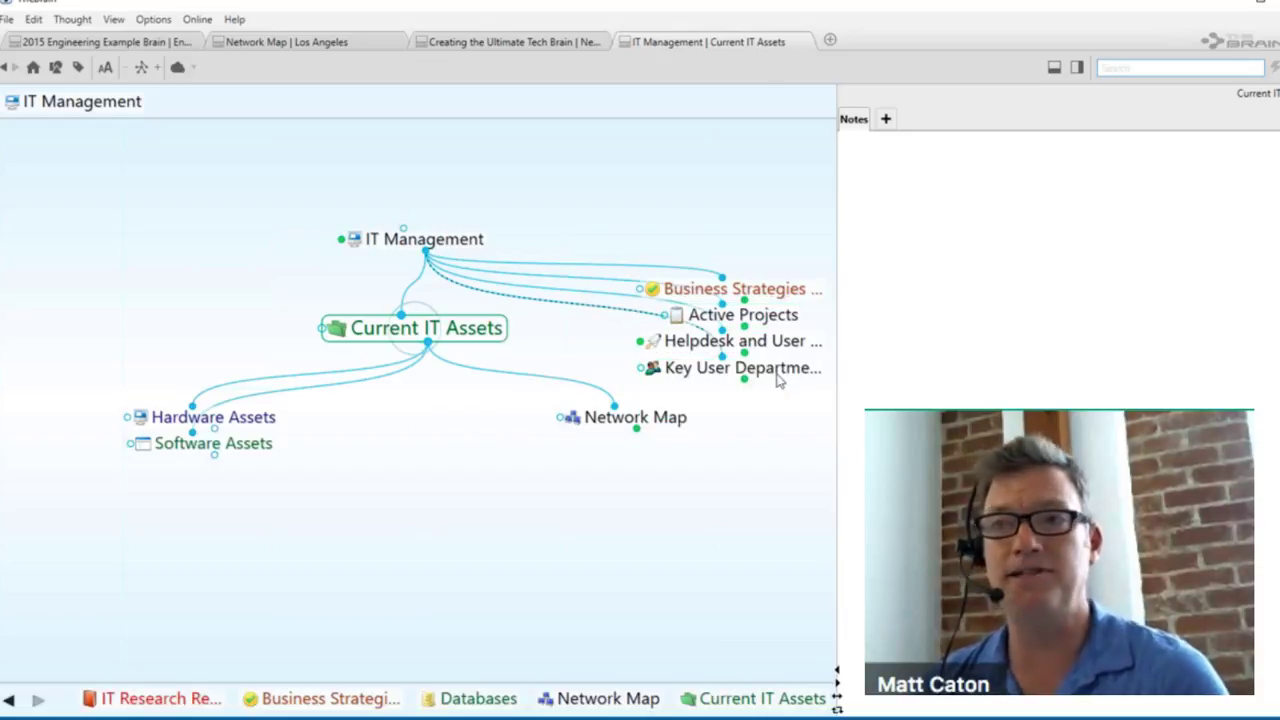
# View the Key User Department and Clients thought, and activate IT Implementation A under Active Projects.
pyautogui.click(779, 376)
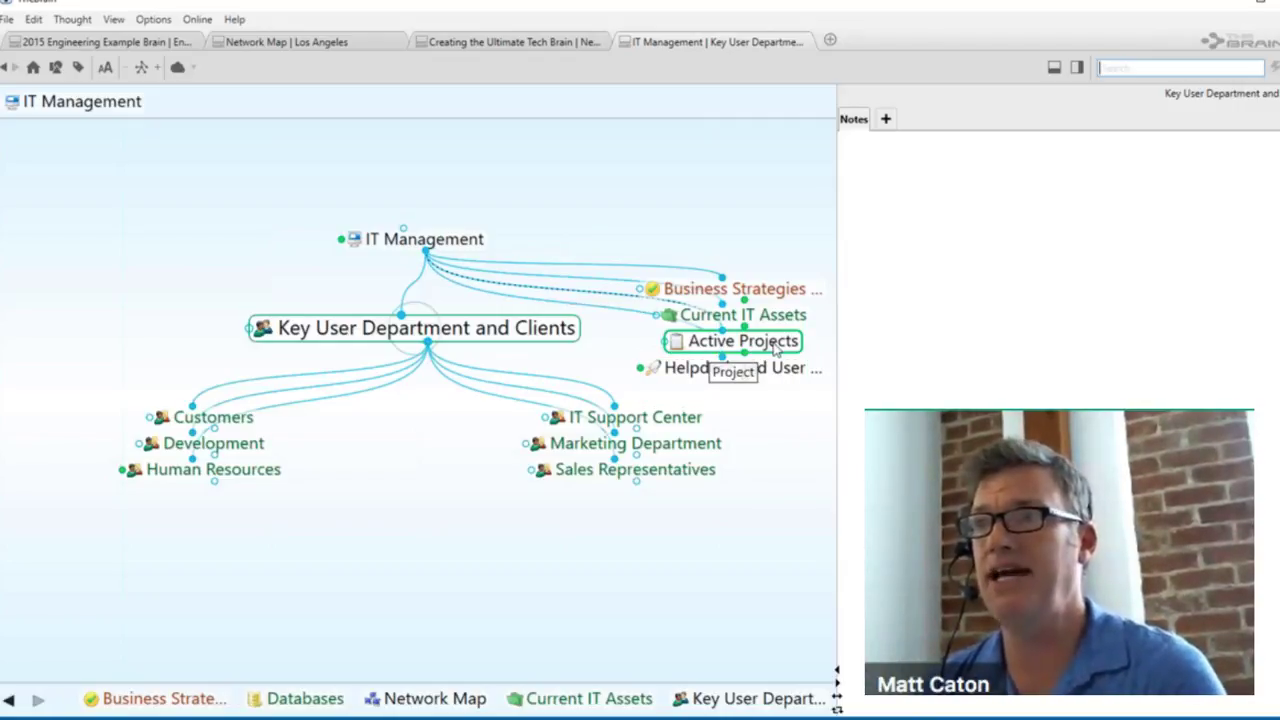
pyautogui.click(775, 347)
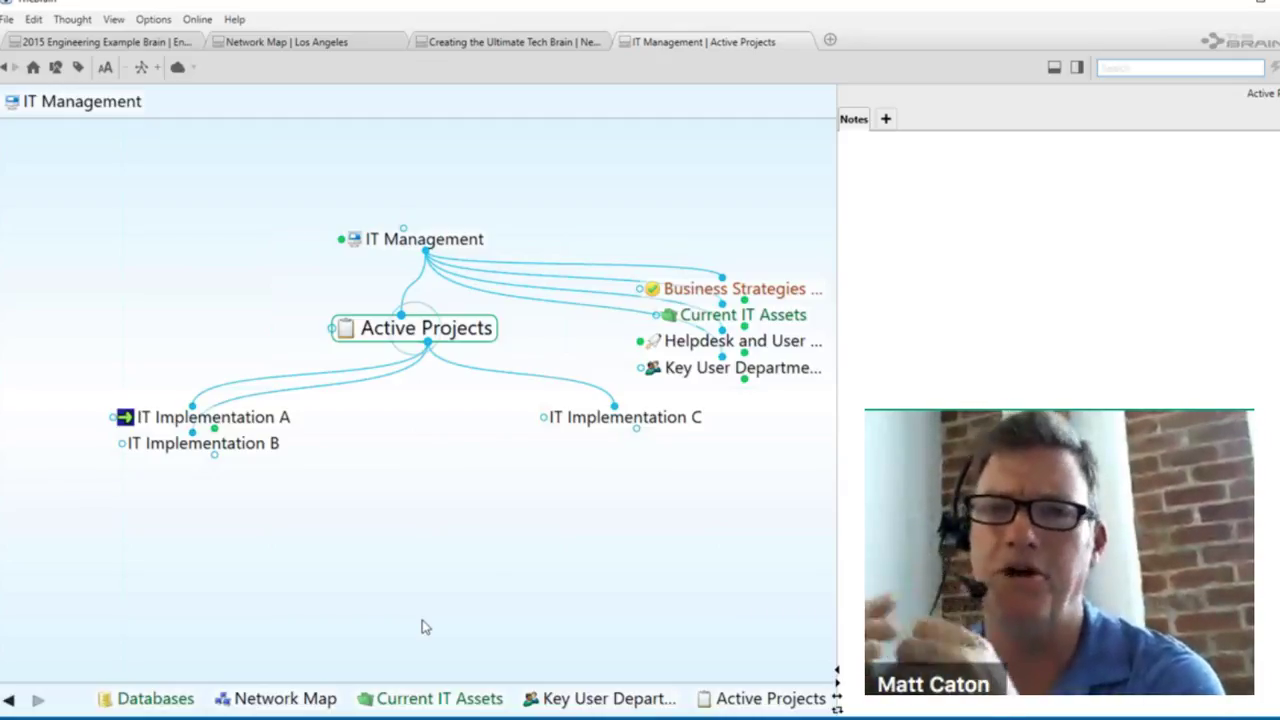
pyautogui.click(256, 420)
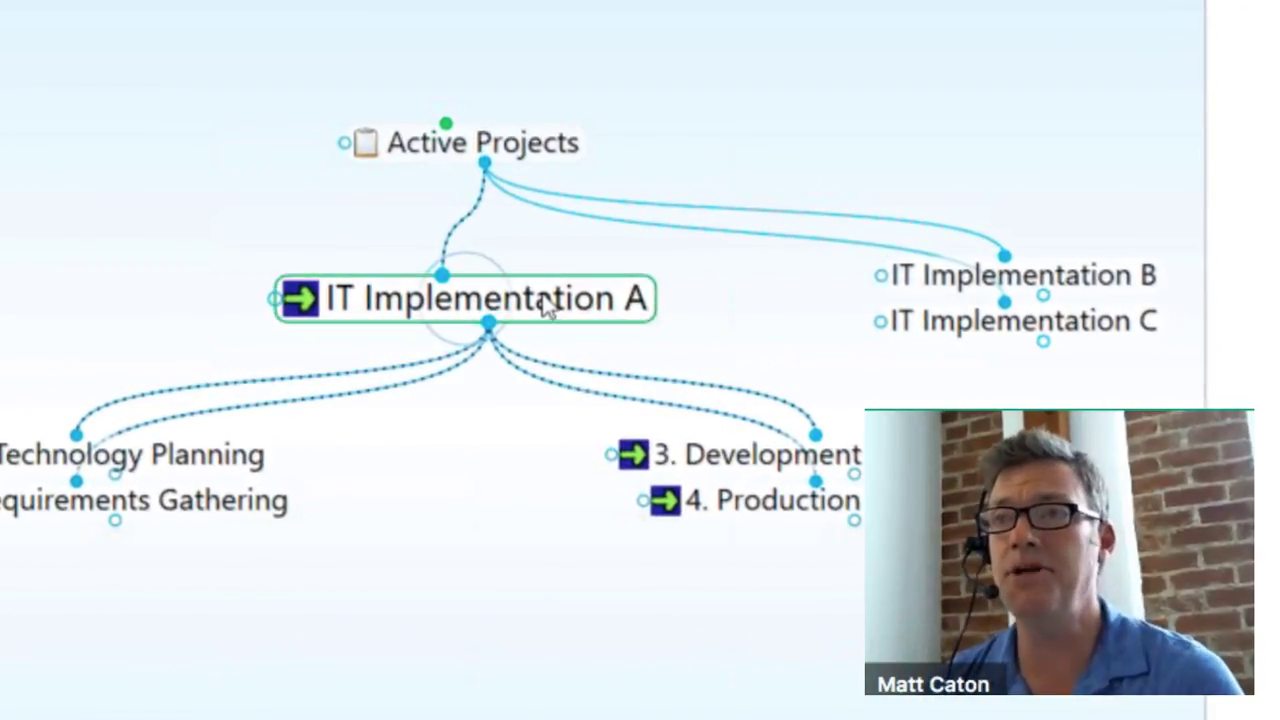
# Rename the active thought IT Implementation A as "Improved Interface for CRM".
pyautogui.click(547, 304)
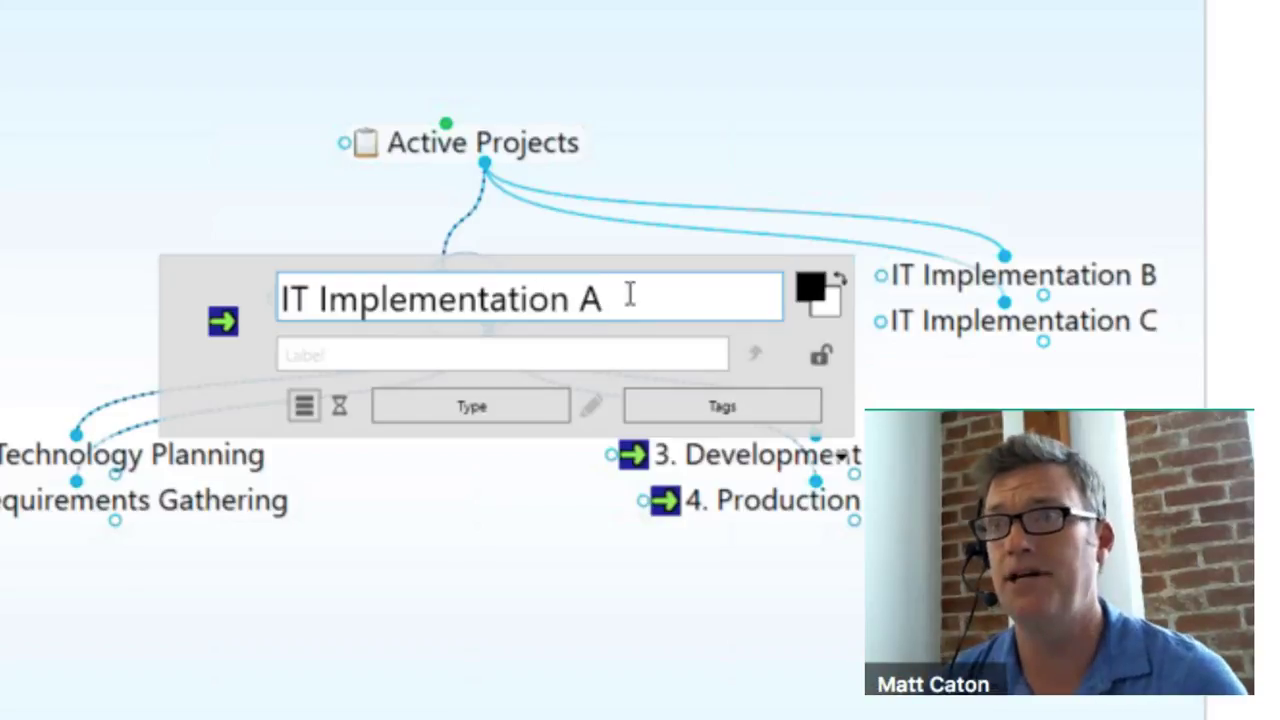
pyautogui.moveTo(595, 297); pyautogui.dragTo(197, 323)
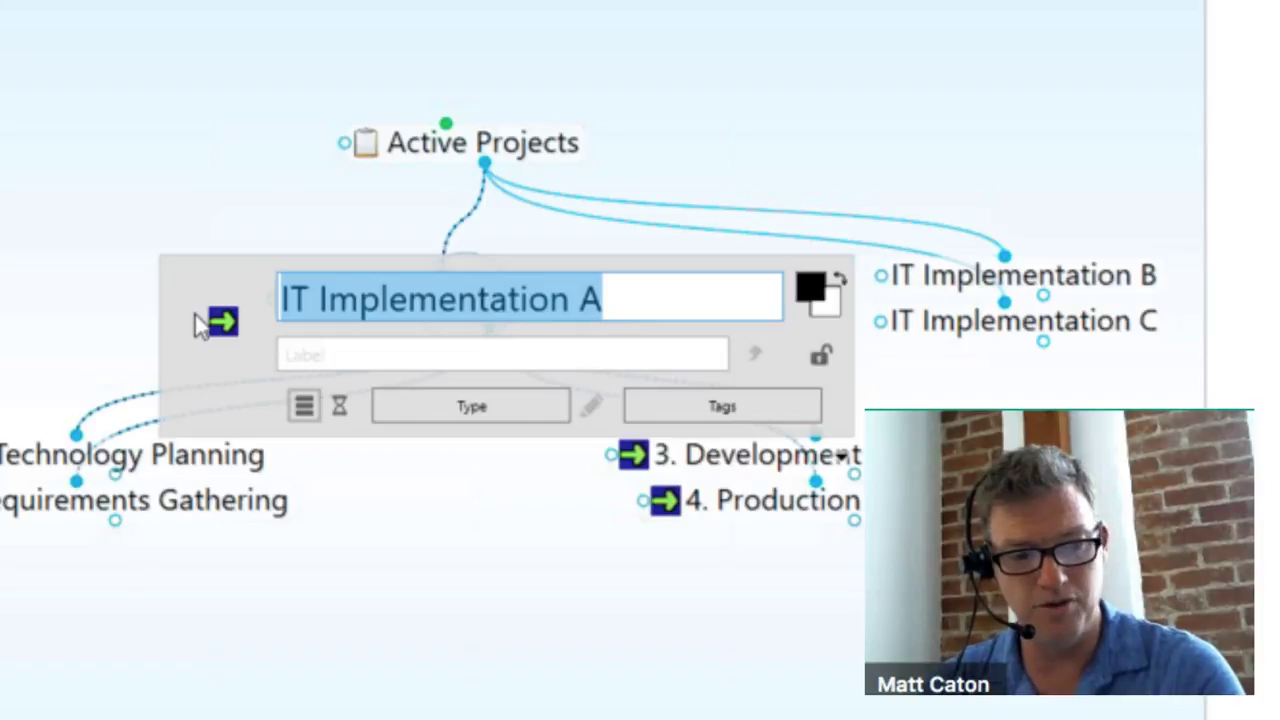
pyautogui.write('Improv')
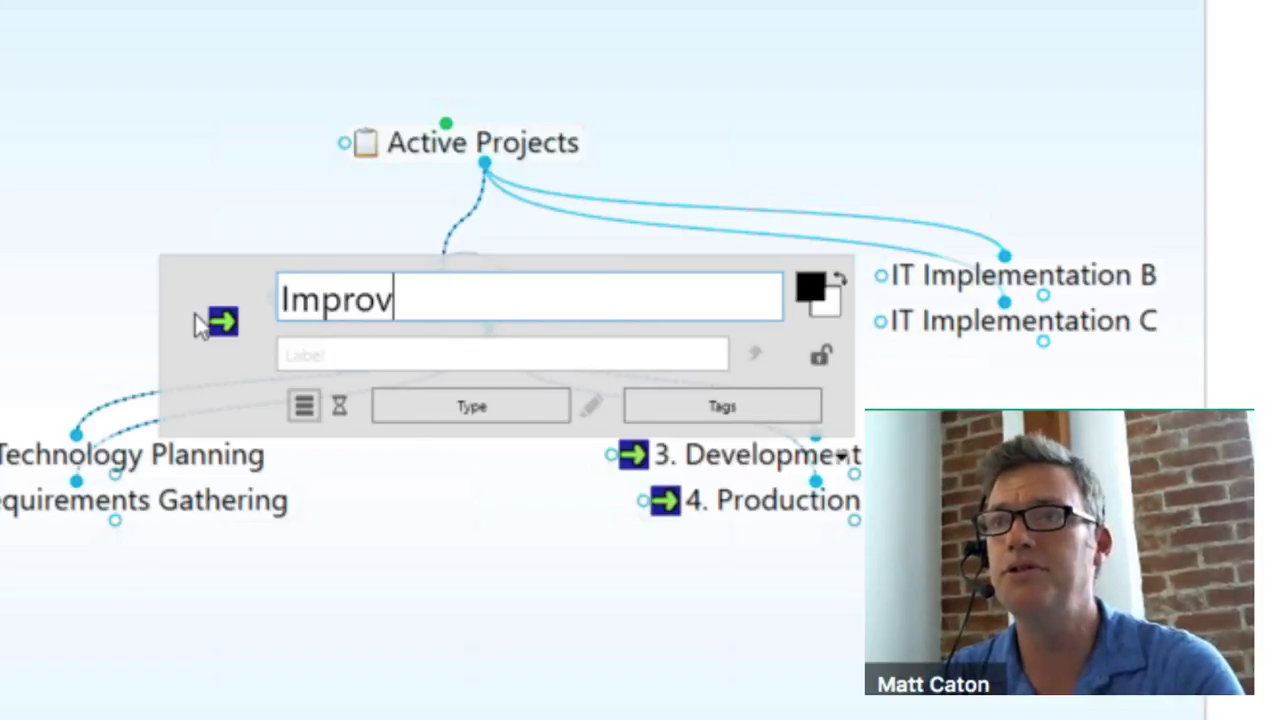
pyautogui.write('ed Inte')
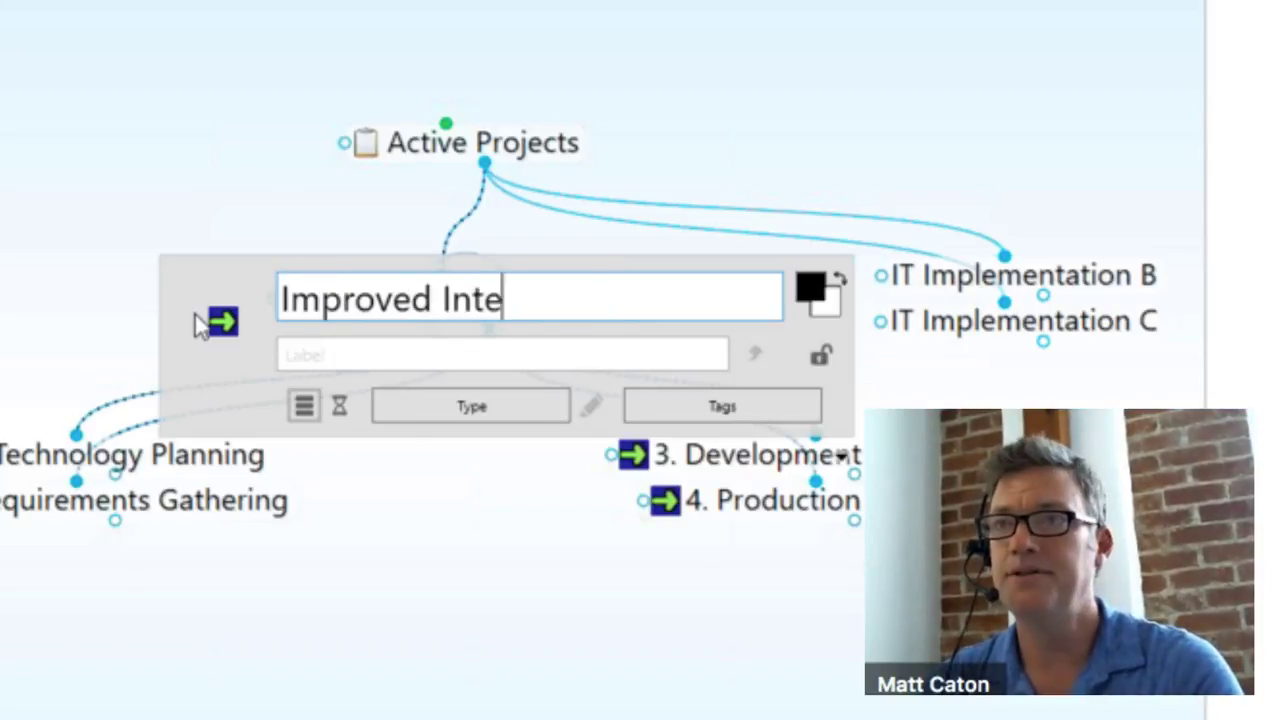
pyautogui.write('rface for ')
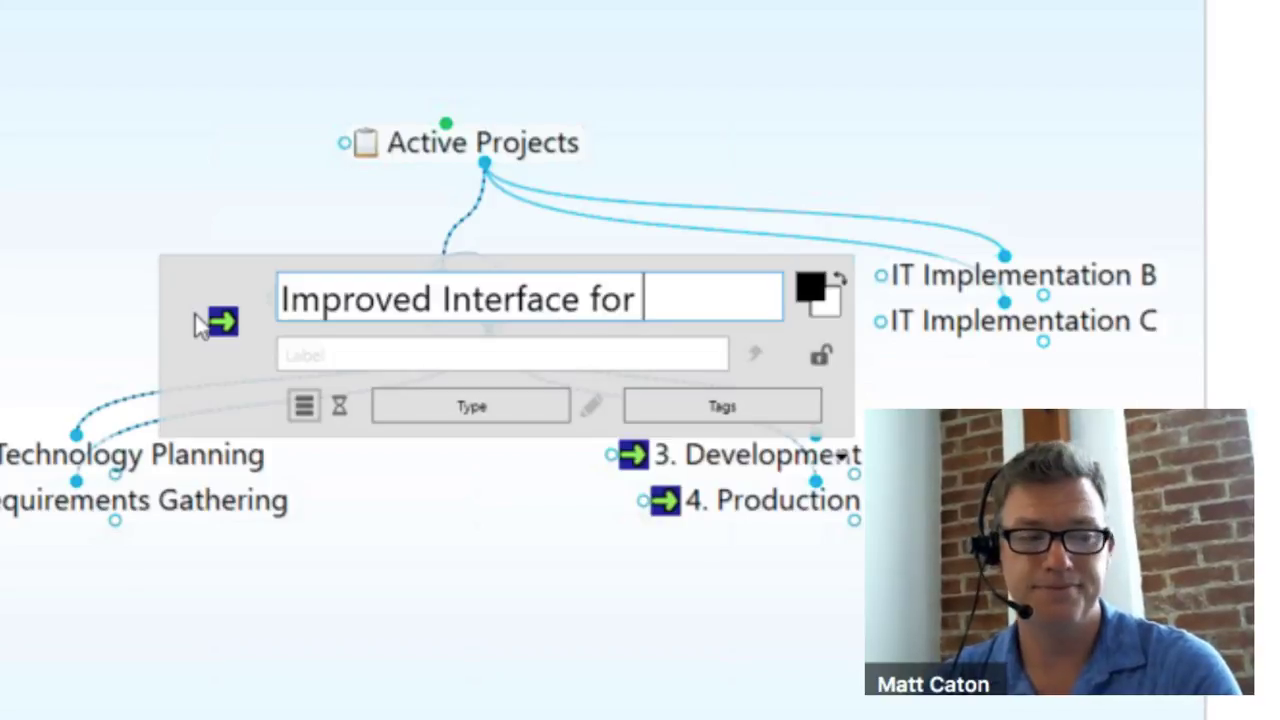
pyautogui.write('CRM')
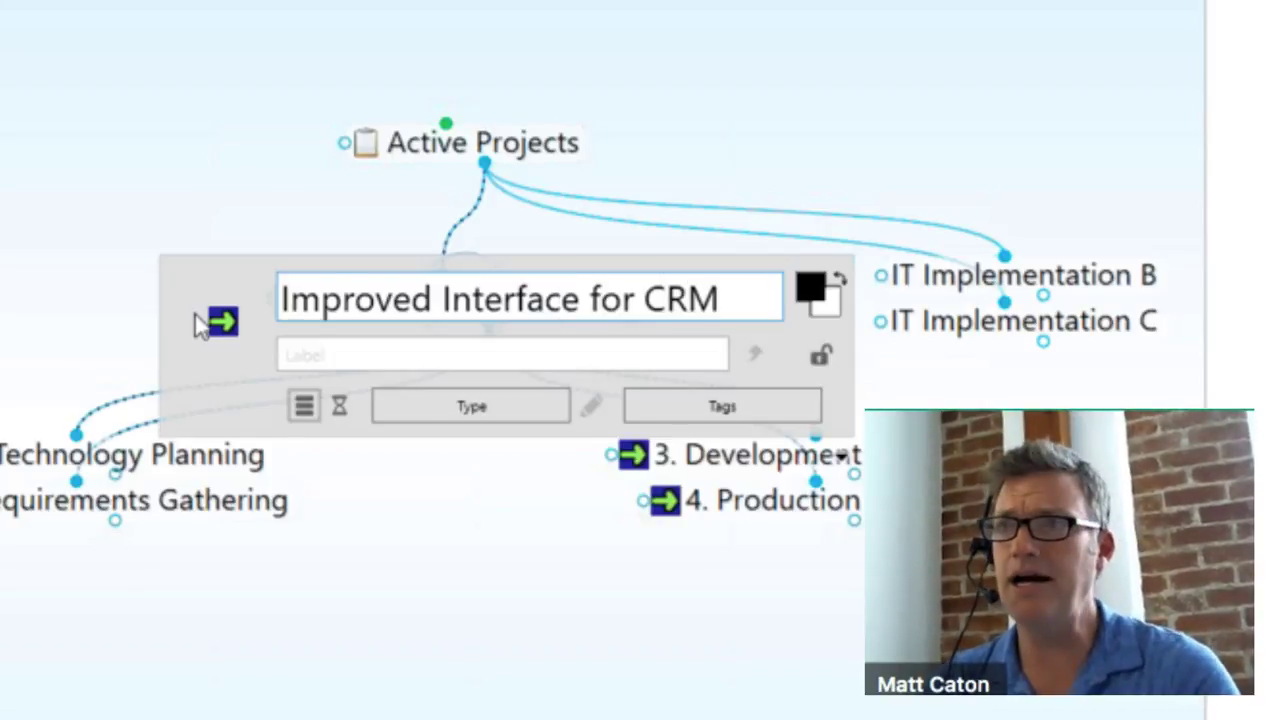
pyautogui.press('Return')
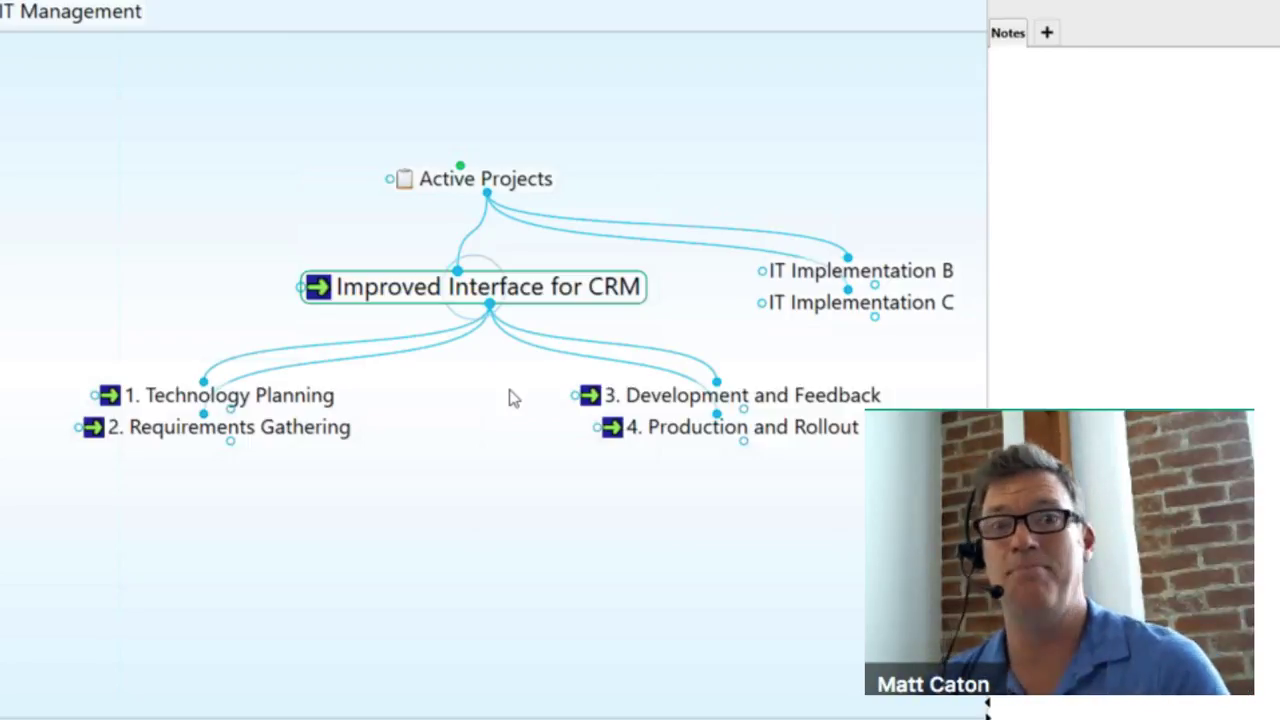
# Create a child thought named "5. Client Review" under Improved Interface for CRM.
pyautogui.click(490, 306)
pyautogui.moveTo(498, 492); pyautogui.dragTo(597, 596)
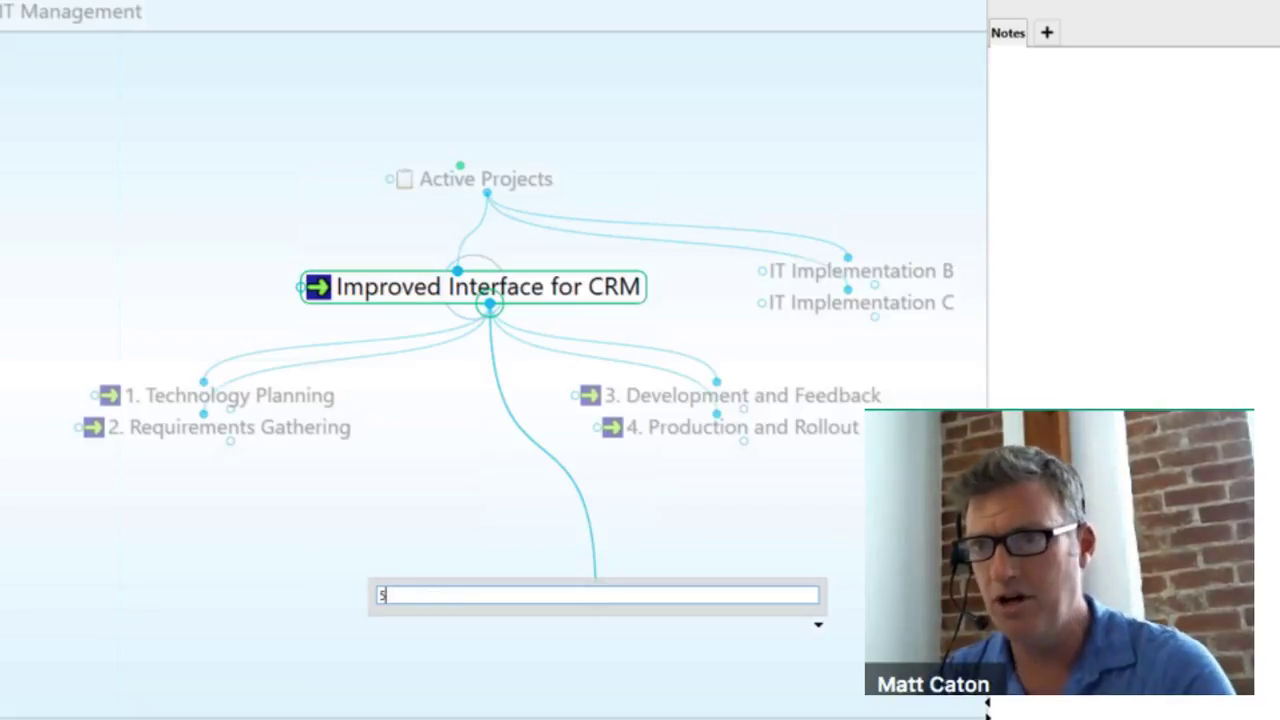
pyautogui.write('5.')
pyautogui.write('Cl')
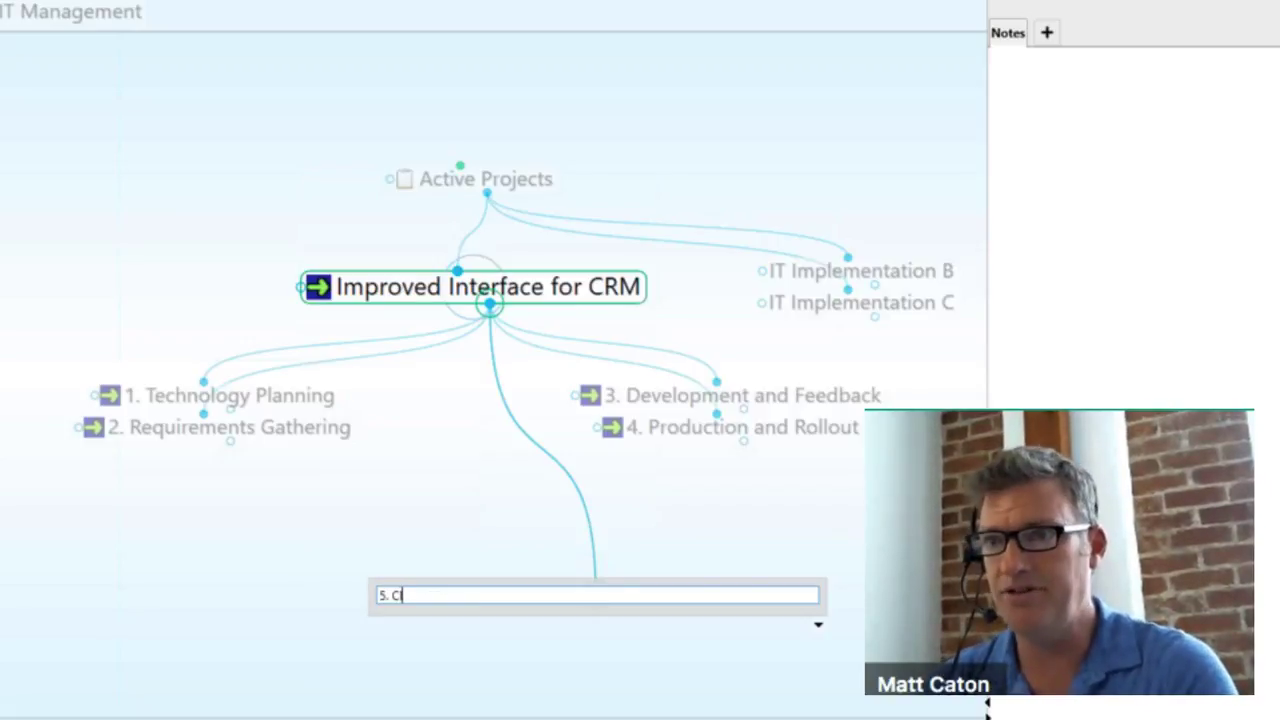
pyautogui.write('ient Review')
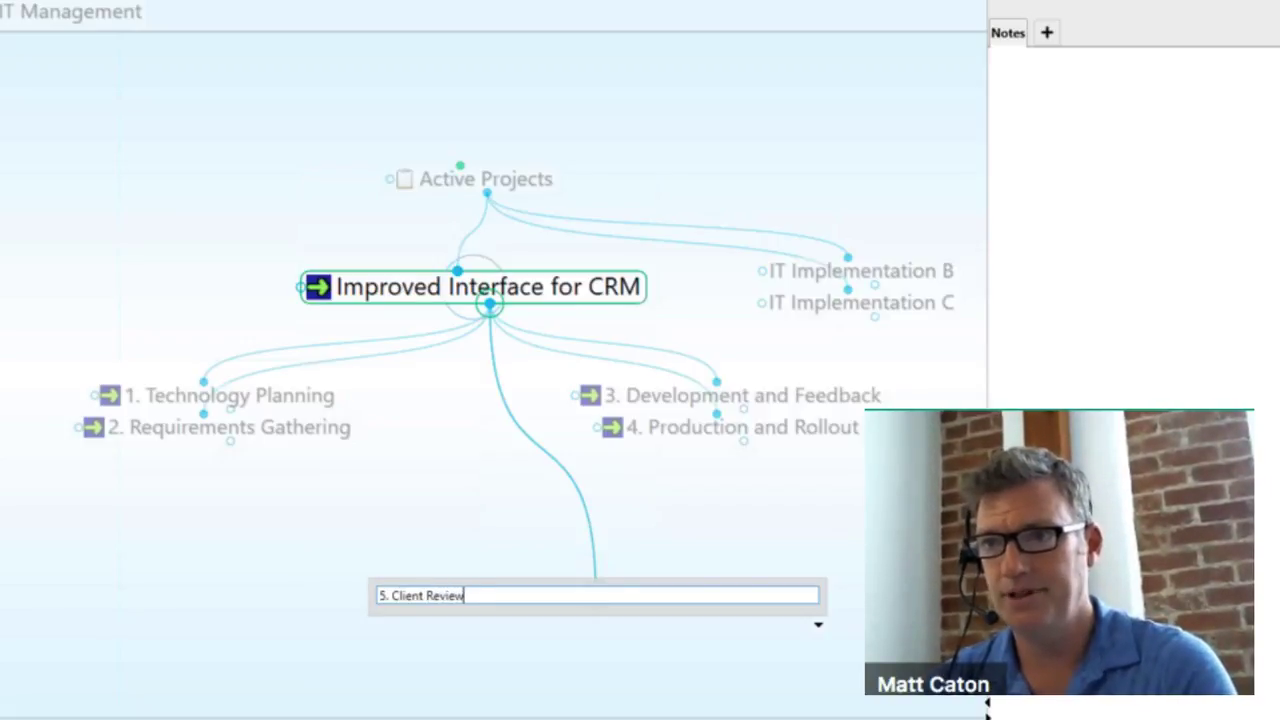
pyautogui.press('Return')
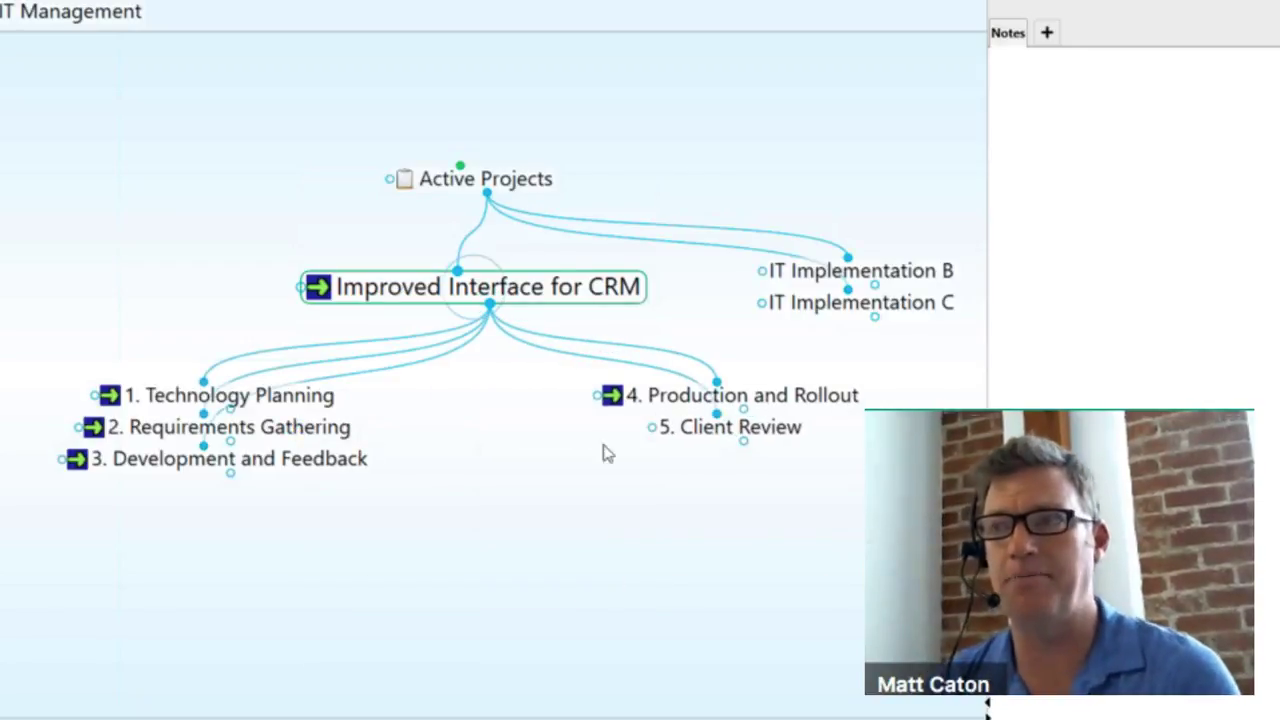
# Activate the 1. Technology Planning thought and rename it "1. Research".
pyautogui.click(300, 394)
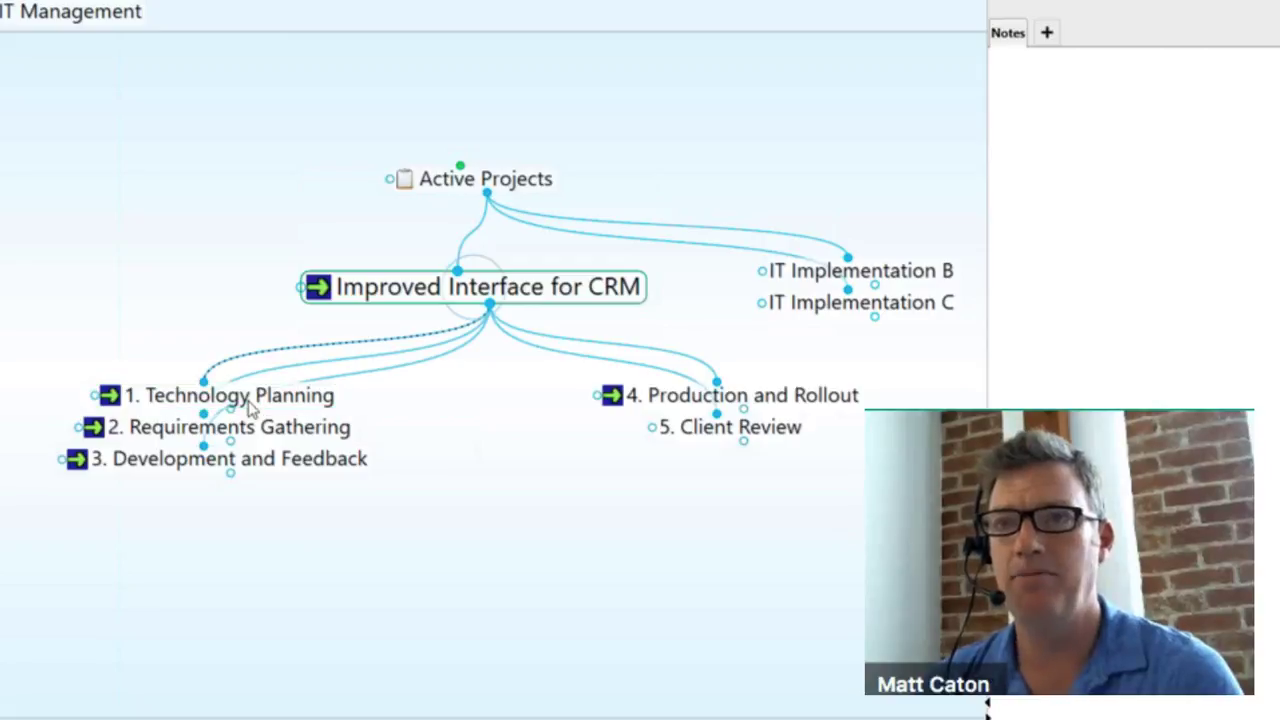
pyautogui.click(252, 400)
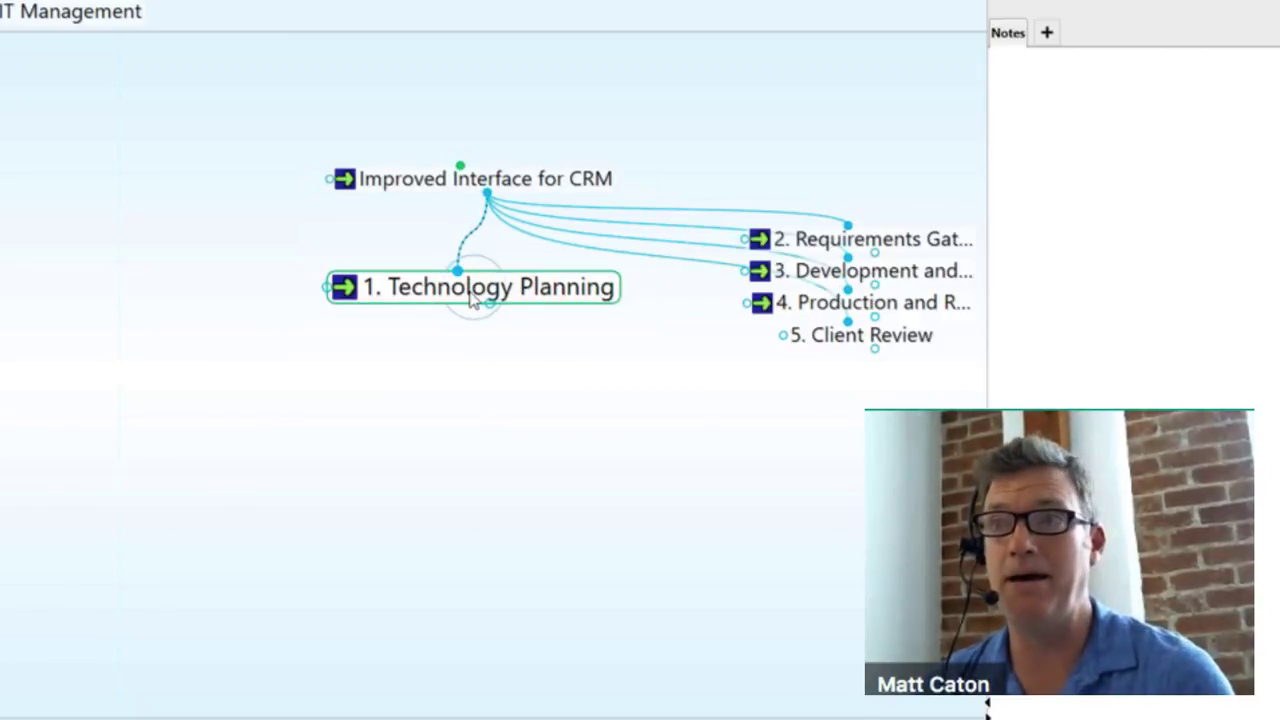
pyautogui.click(472, 302)
pyautogui.moveTo(583, 288); pyautogui.dragTo(358, 288)
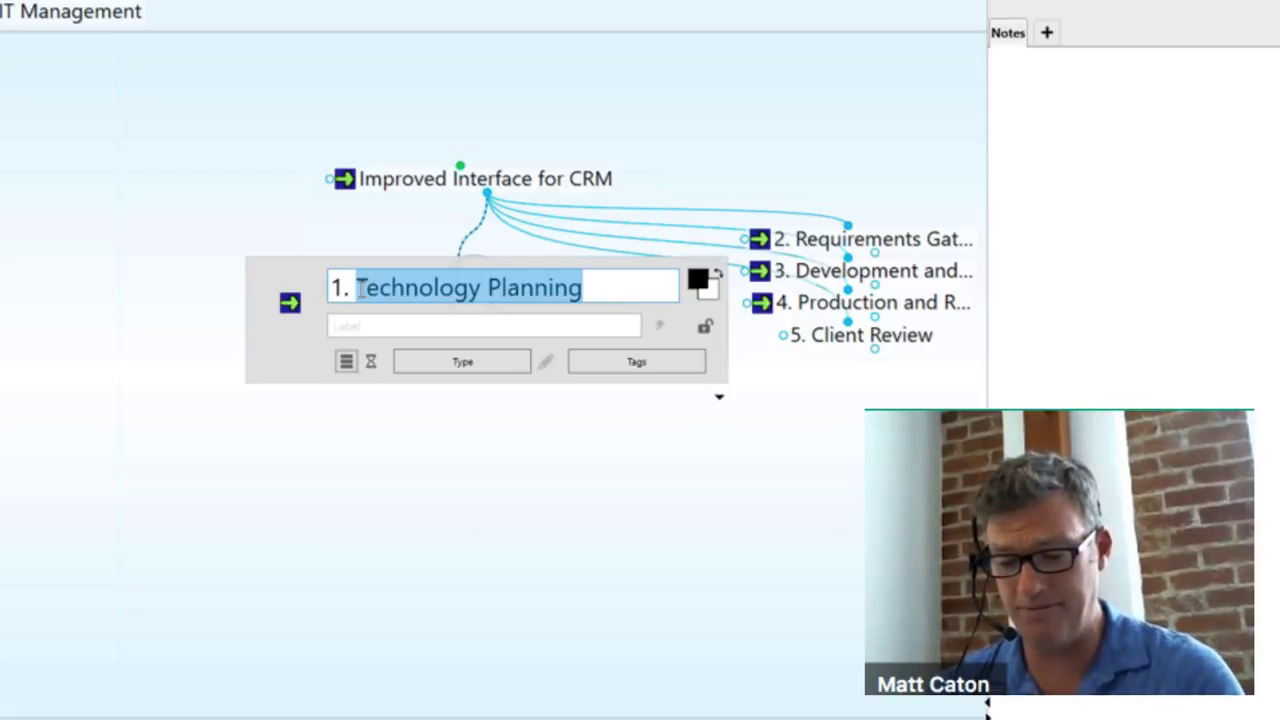
pyautogui.write('Research')
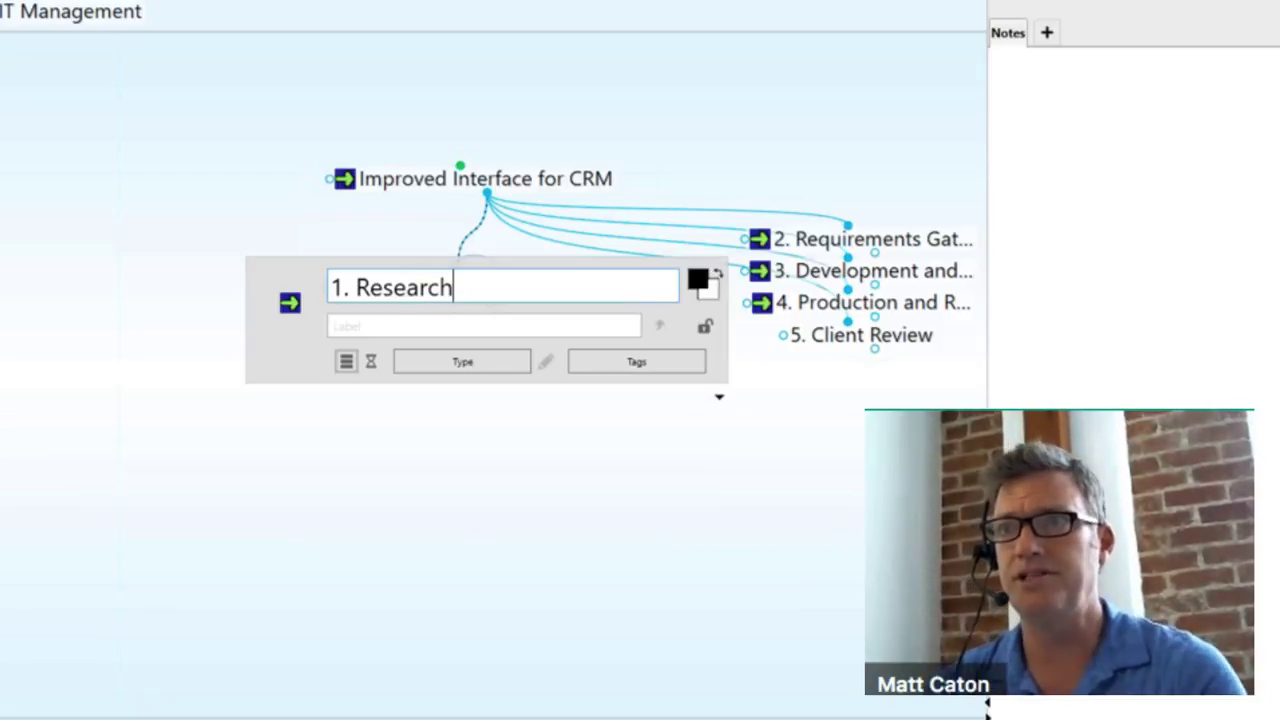
pyautogui.press('Return')
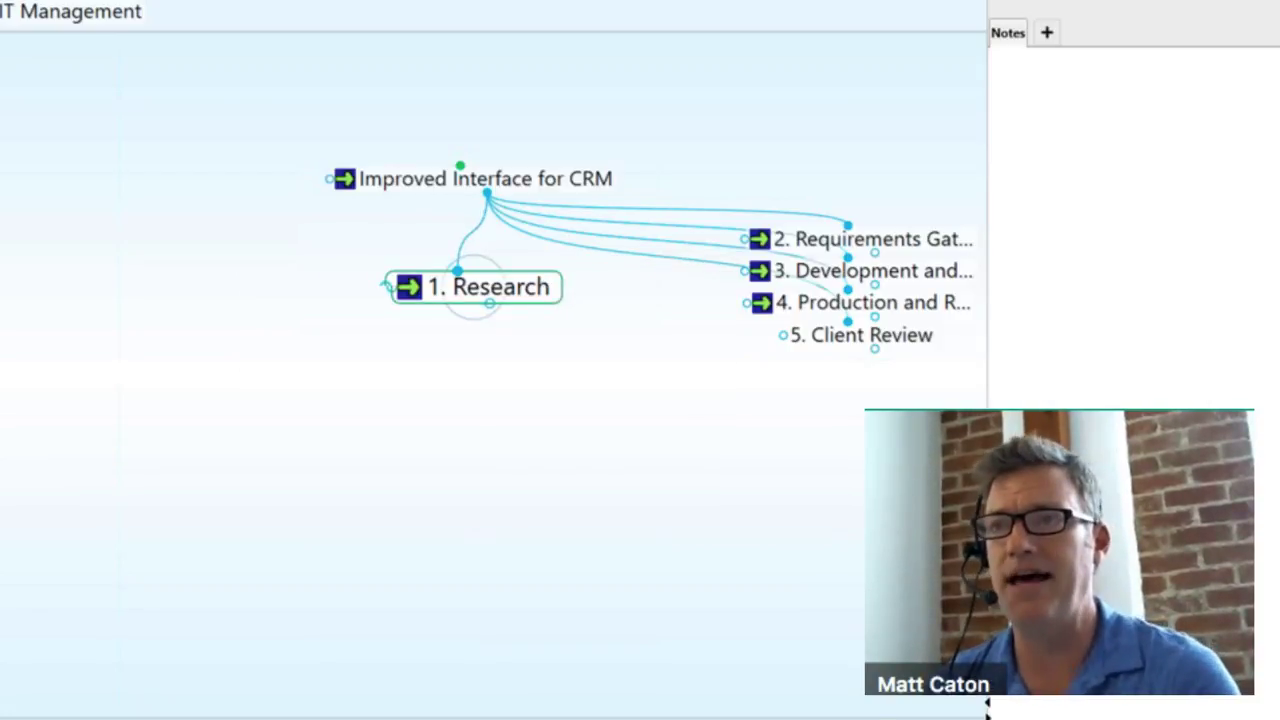
# Create a child thought named "Benefits of VOIP" under the 1. Research thought.
pyautogui.moveTo(489, 304); pyautogui.dragTo(293, 440)
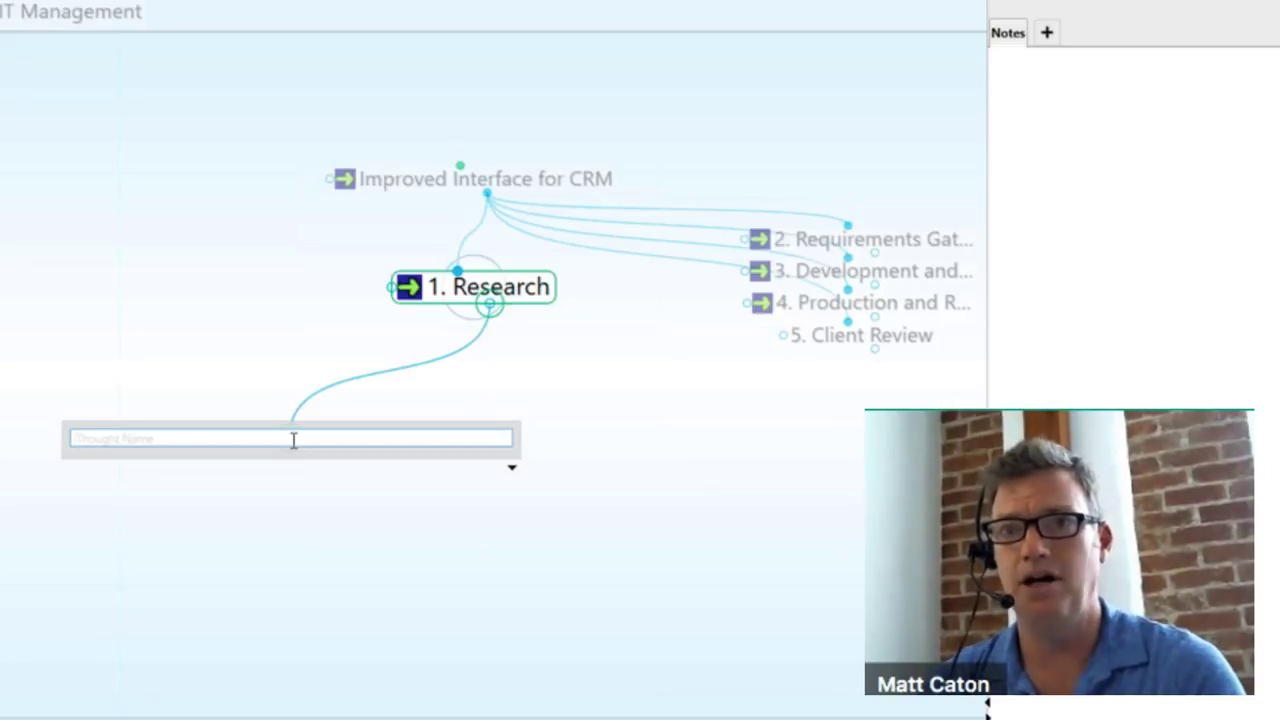
pyautogui.write('Bene')
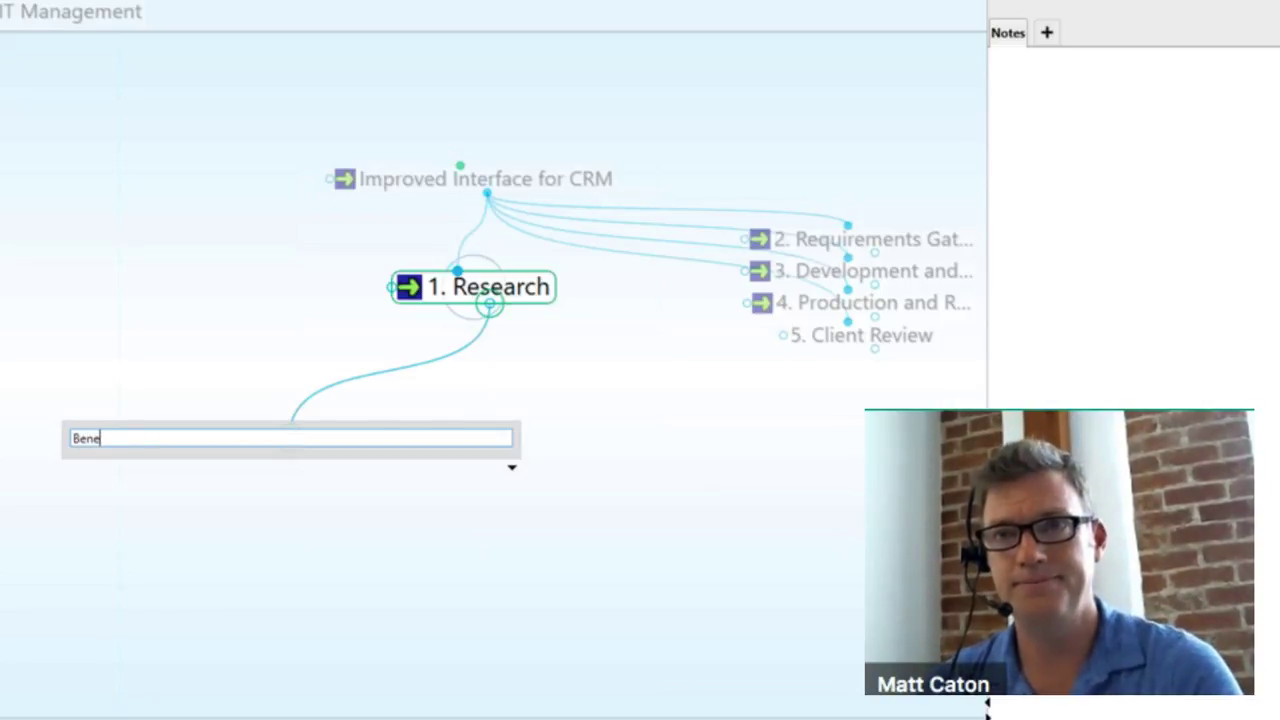
pyautogui.write('fits of V')
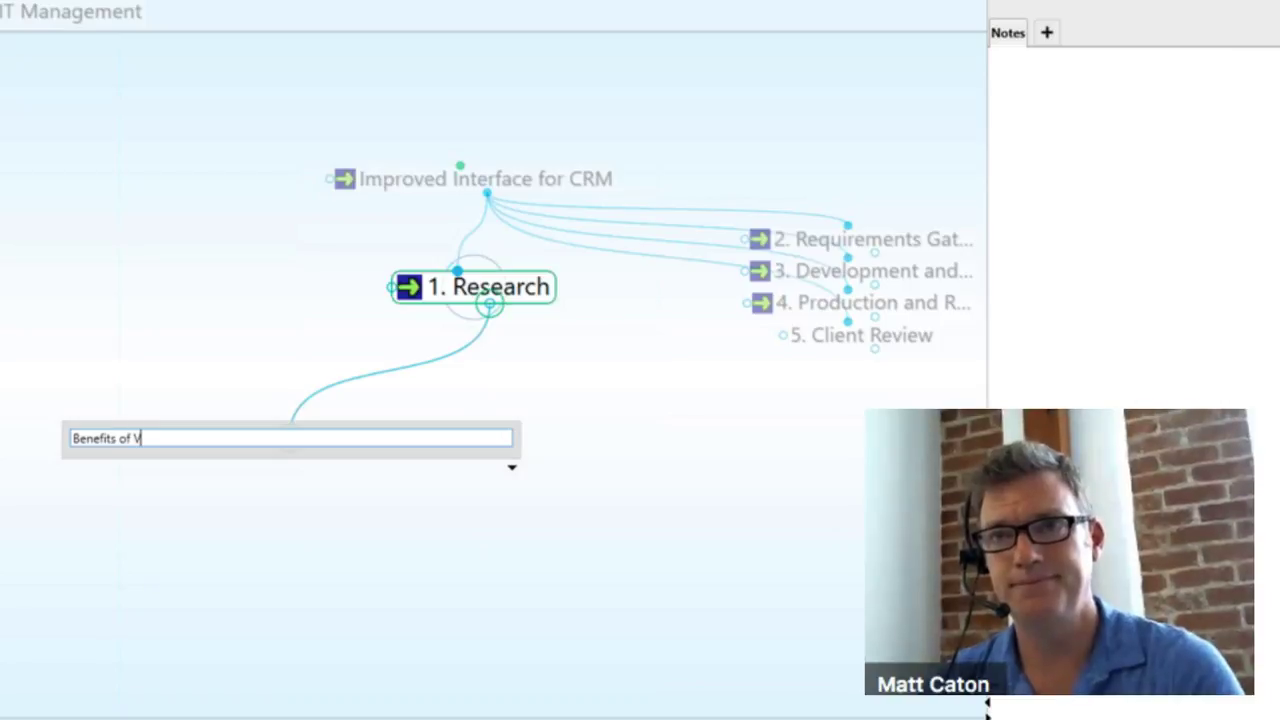
pyautogui.write('OIP')
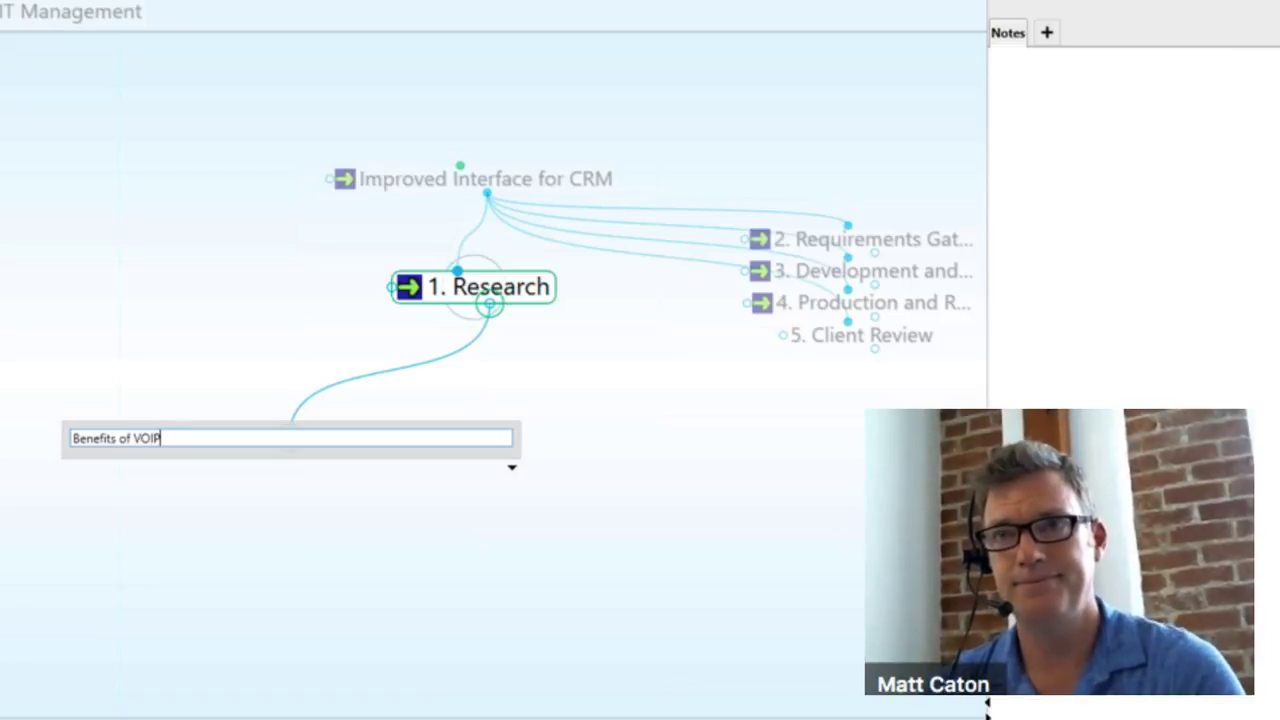
pyautogui.press('Return')
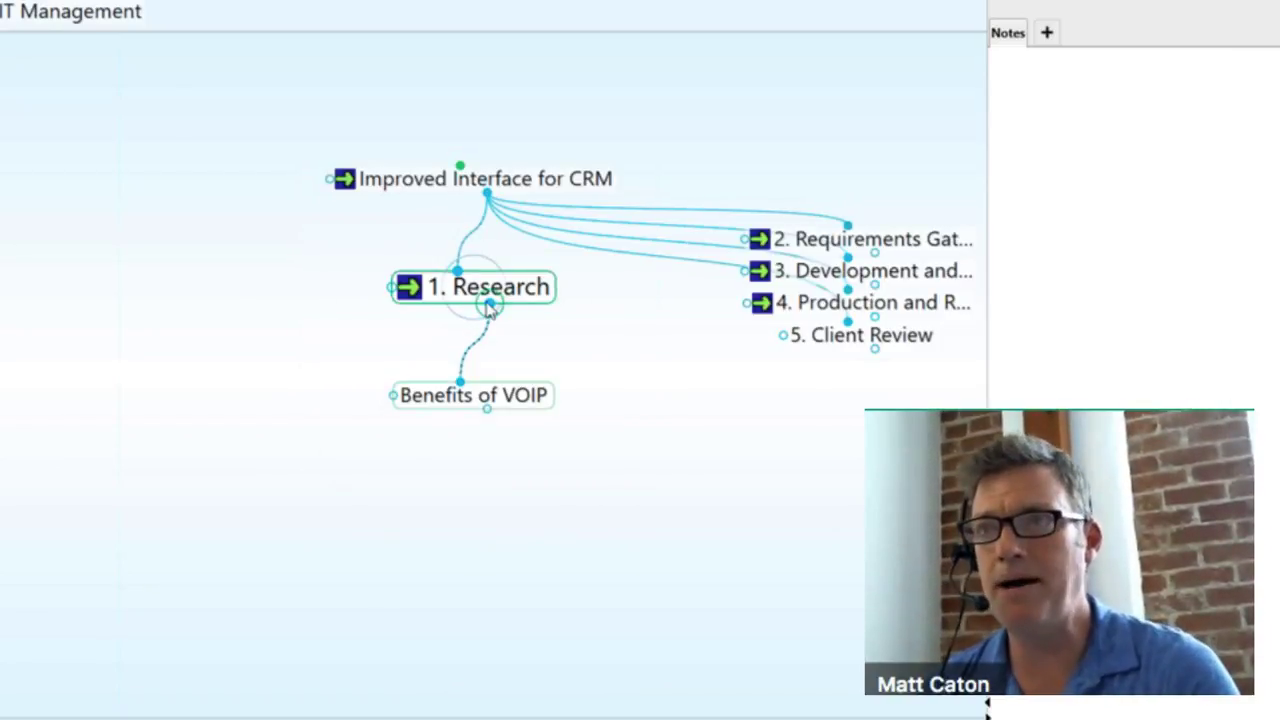
# Create a second child thought named "VOIP Venders" under the 1. Research thought.
pyautogui.moveTo(490, 305); pyautogui.dragTo(655, 417)
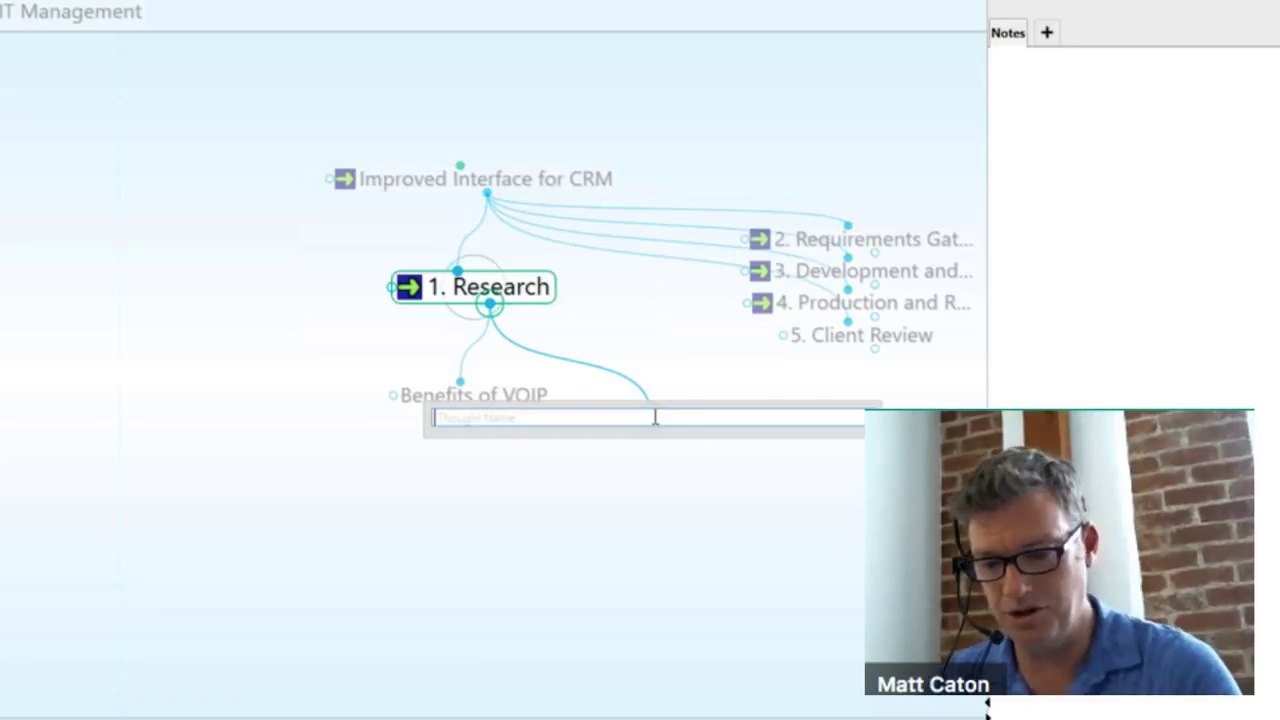
pyautogui.write('VO')
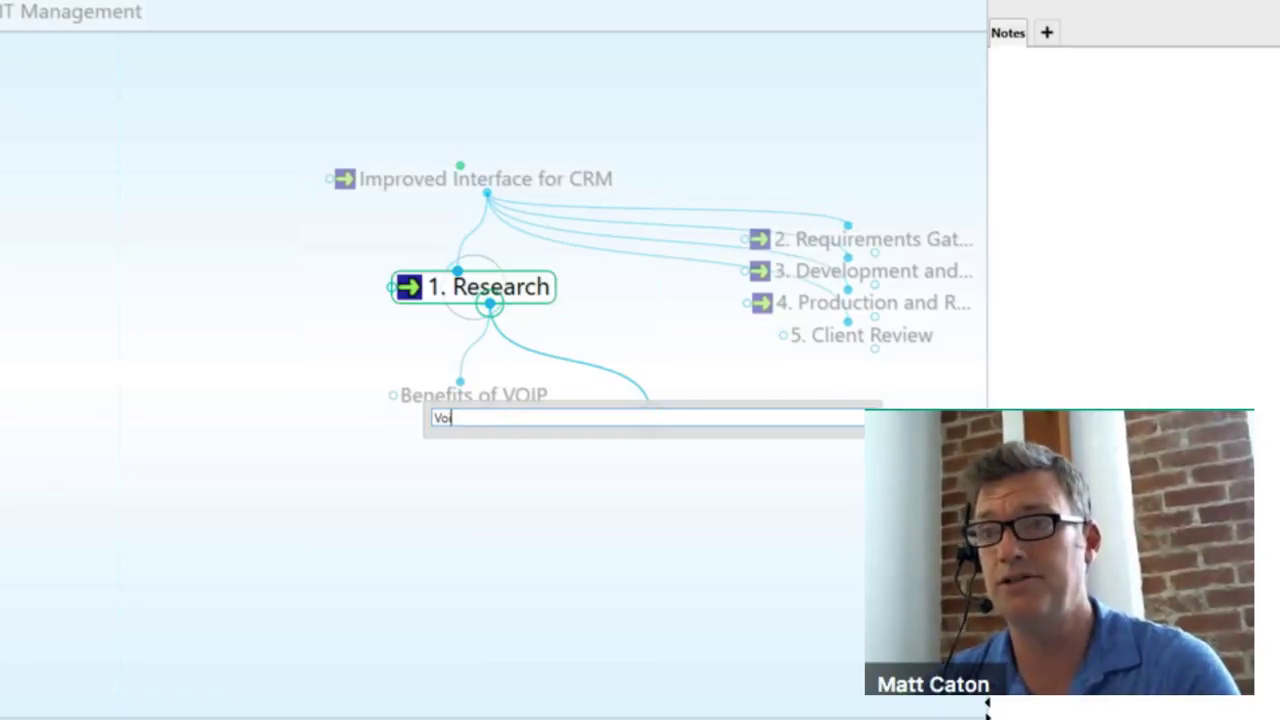
pyautogui.write('IP ')
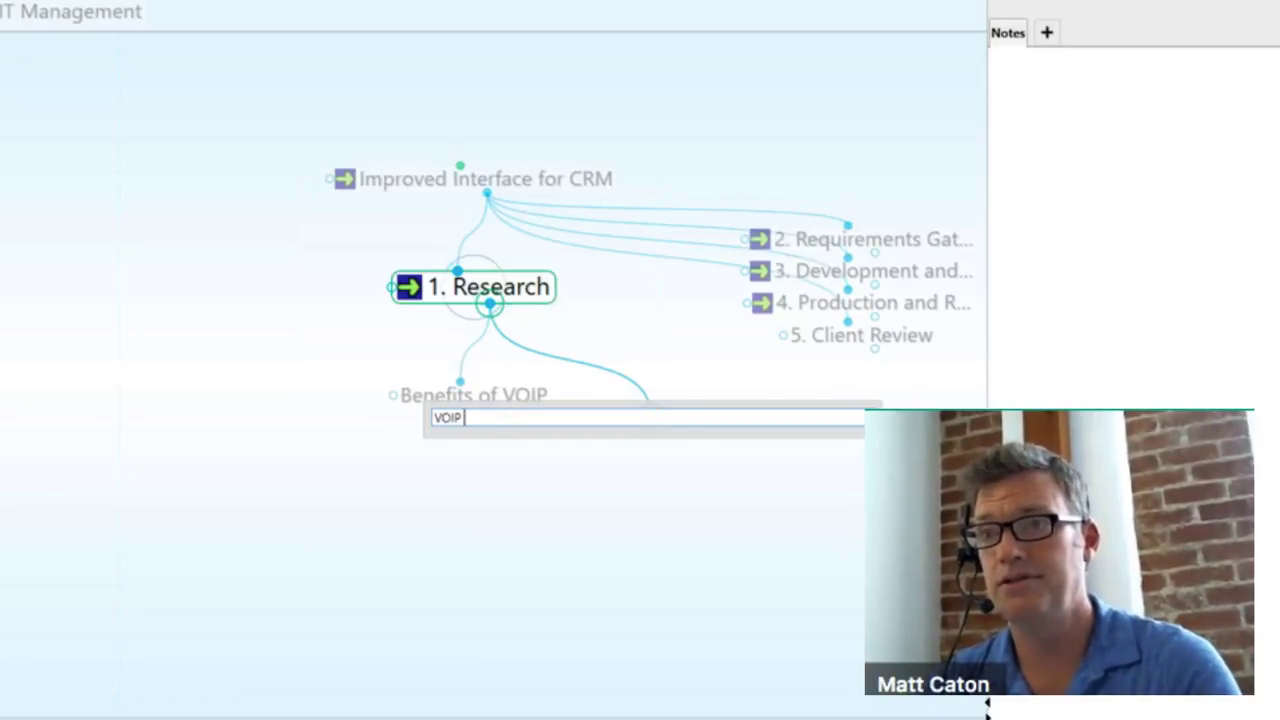
pyautogui.write('Venders')
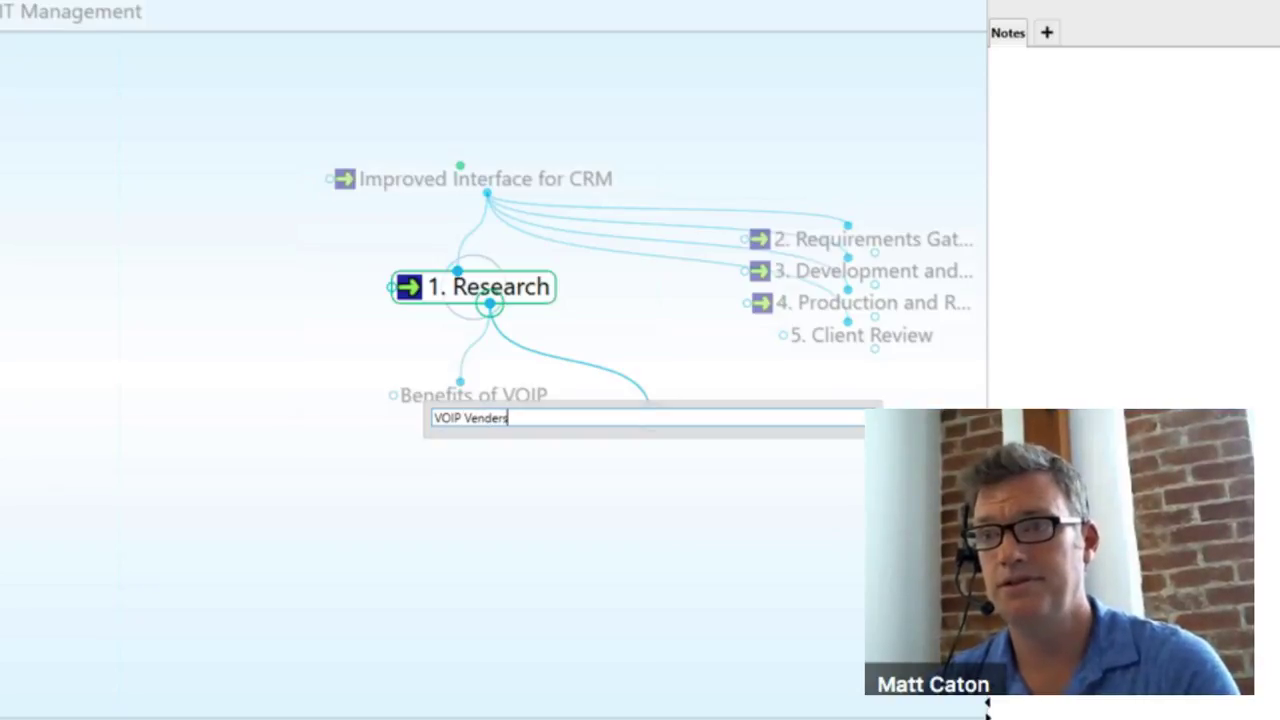
pyautogui.press('Return')
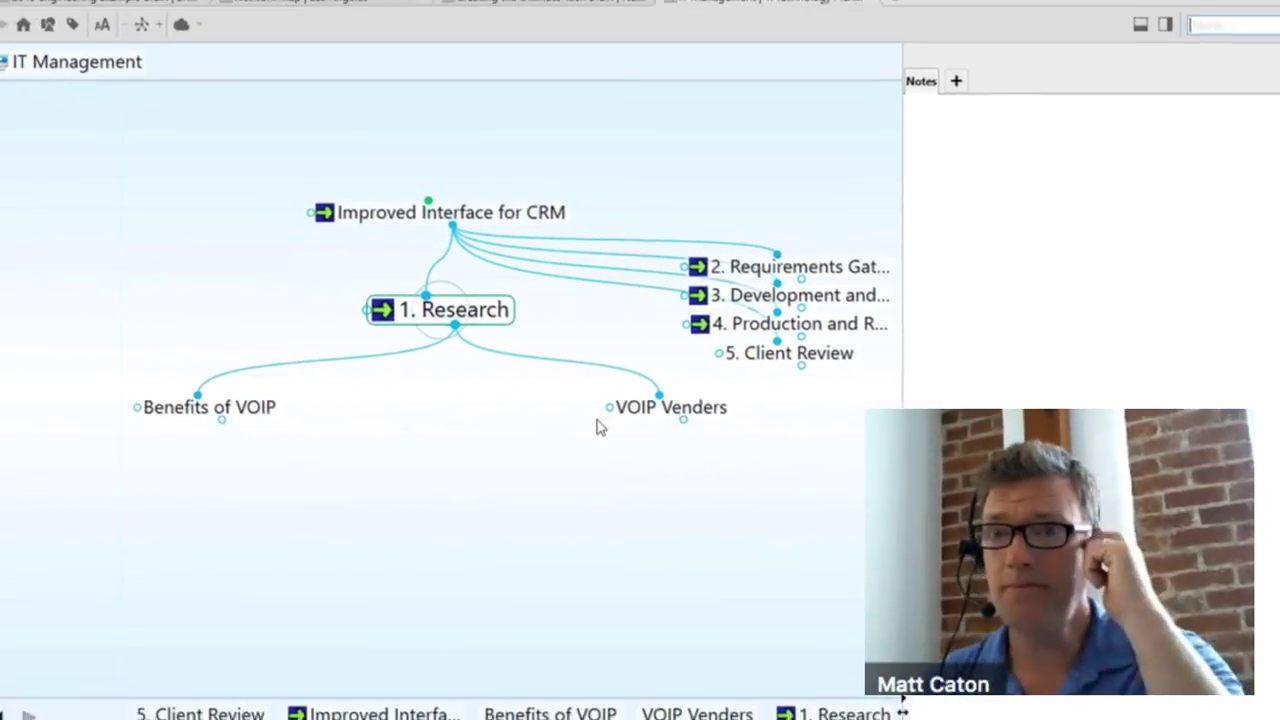
# Activate the Benefits of VOIP thought and arrange the window beside the IT folder so its files can be reached.
pyautogui.click(262, 424)
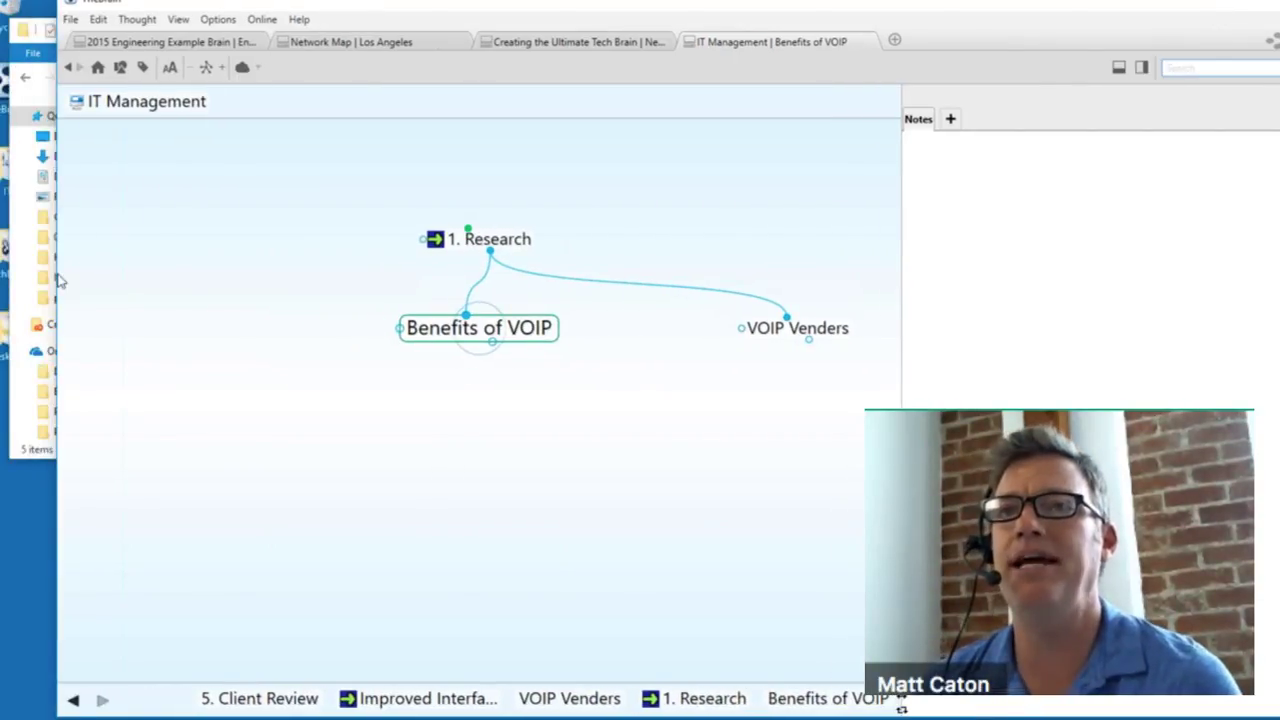
pyautogui.moveTo(58, 281); pyautogui.dragTo(458, 282)
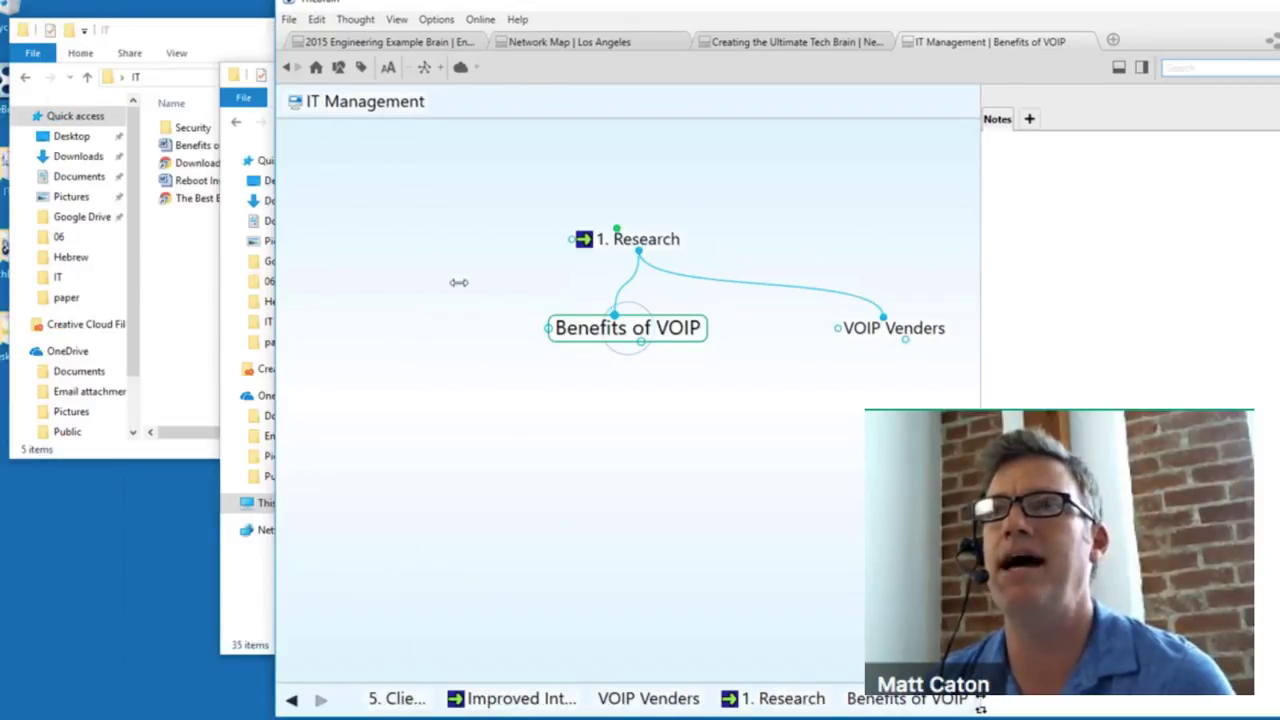
pyautogui.moveTo(471, 350); pyautogui.dragTo(833, 350)
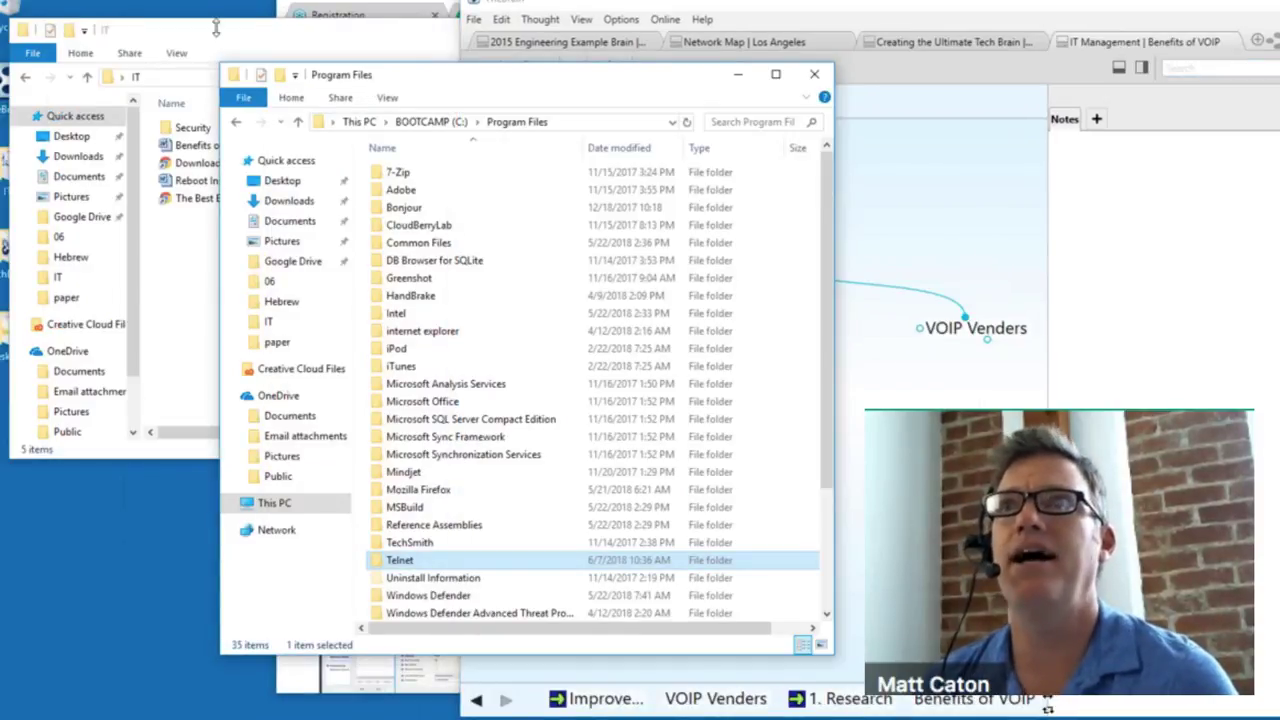
pyautogui.click(215, 28)
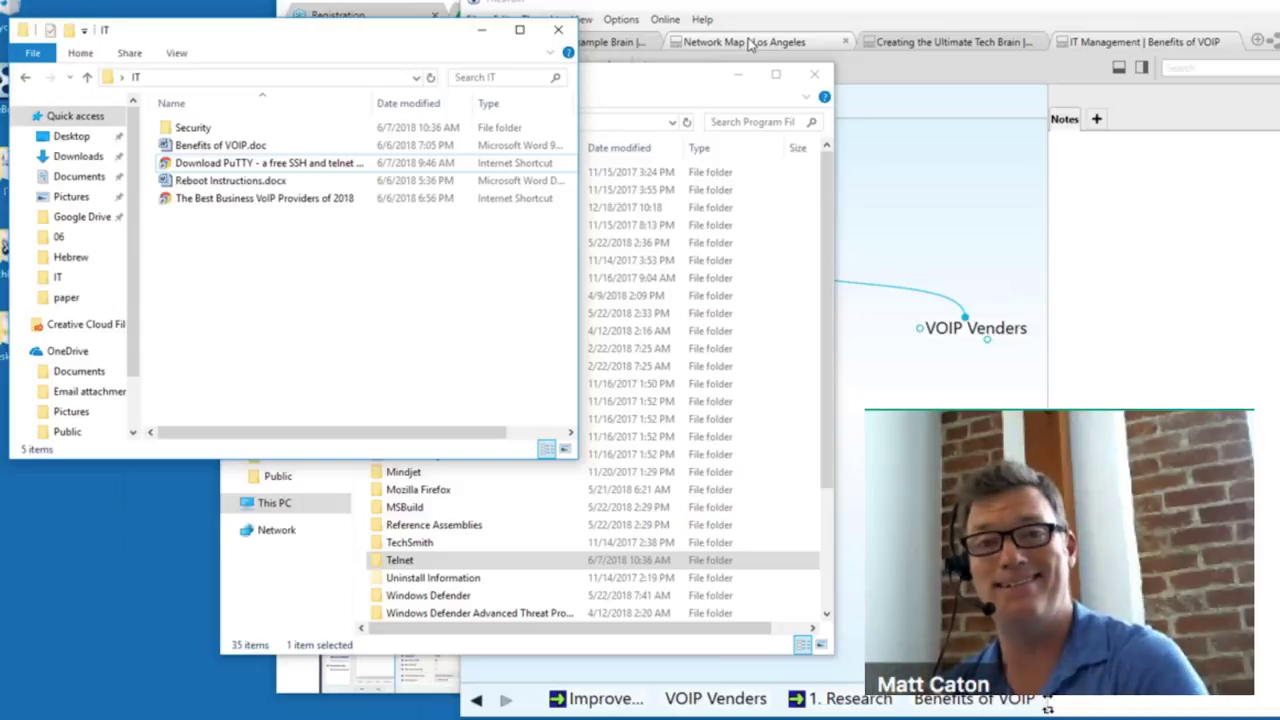
pyautogui.click(940, 8)
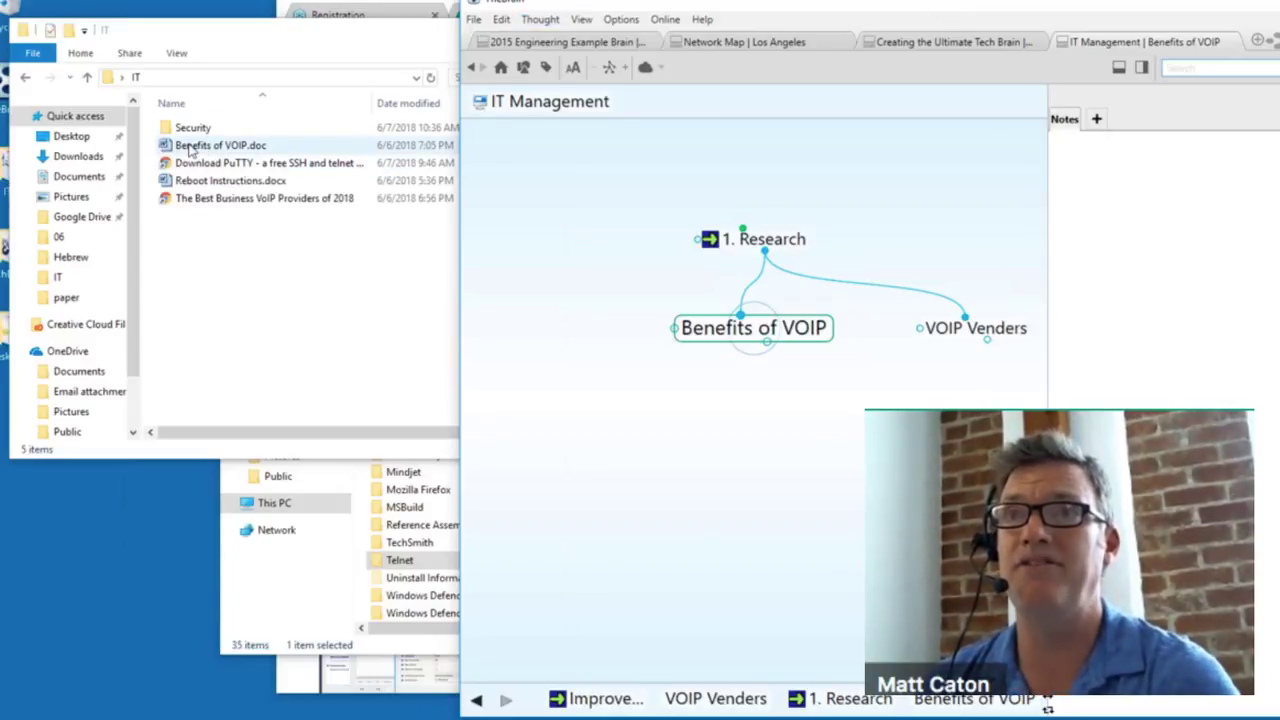
# Attach a copy of Benefits of VOIP.doc from the IT folder to the Benefits of VOIP thought and delete that attachment.
pyautogui.moveTo(190, 148); pyautogui.dragTo(729, 341)
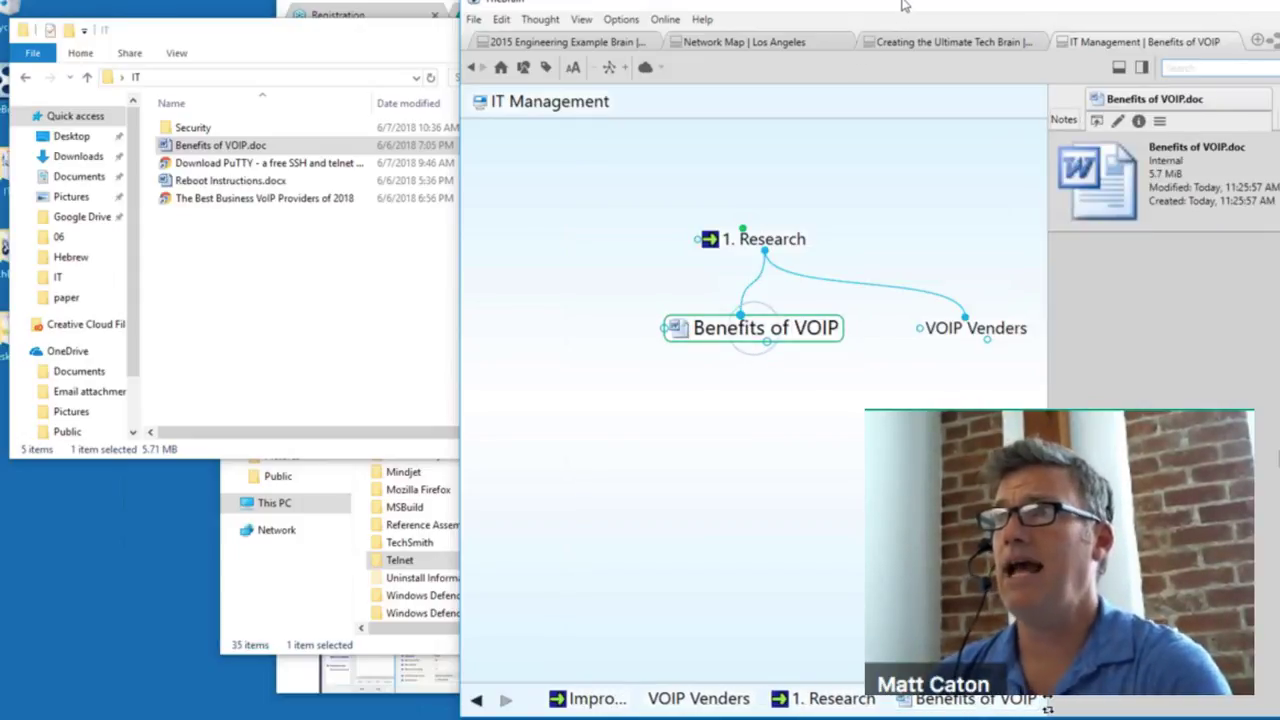
pyautogui.moveTo(903, 5); pyautogui.dragTo(772, 2)
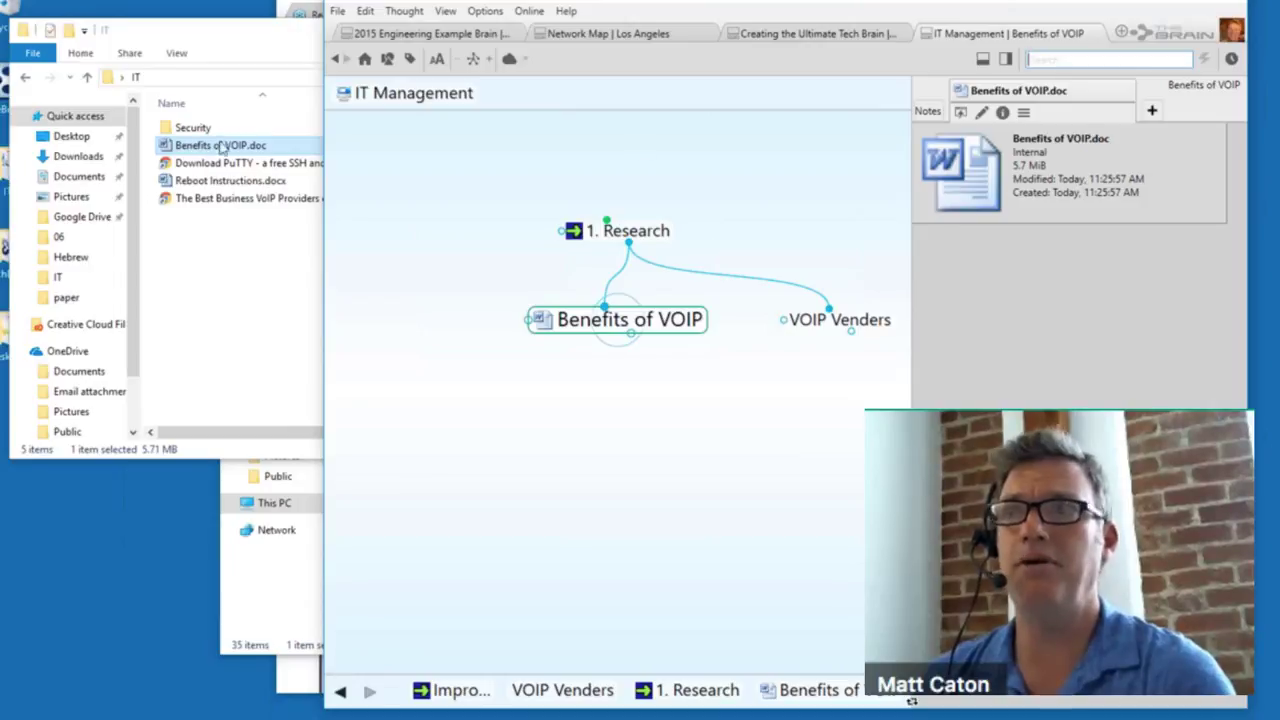
pyautogui.click(1025, 115)
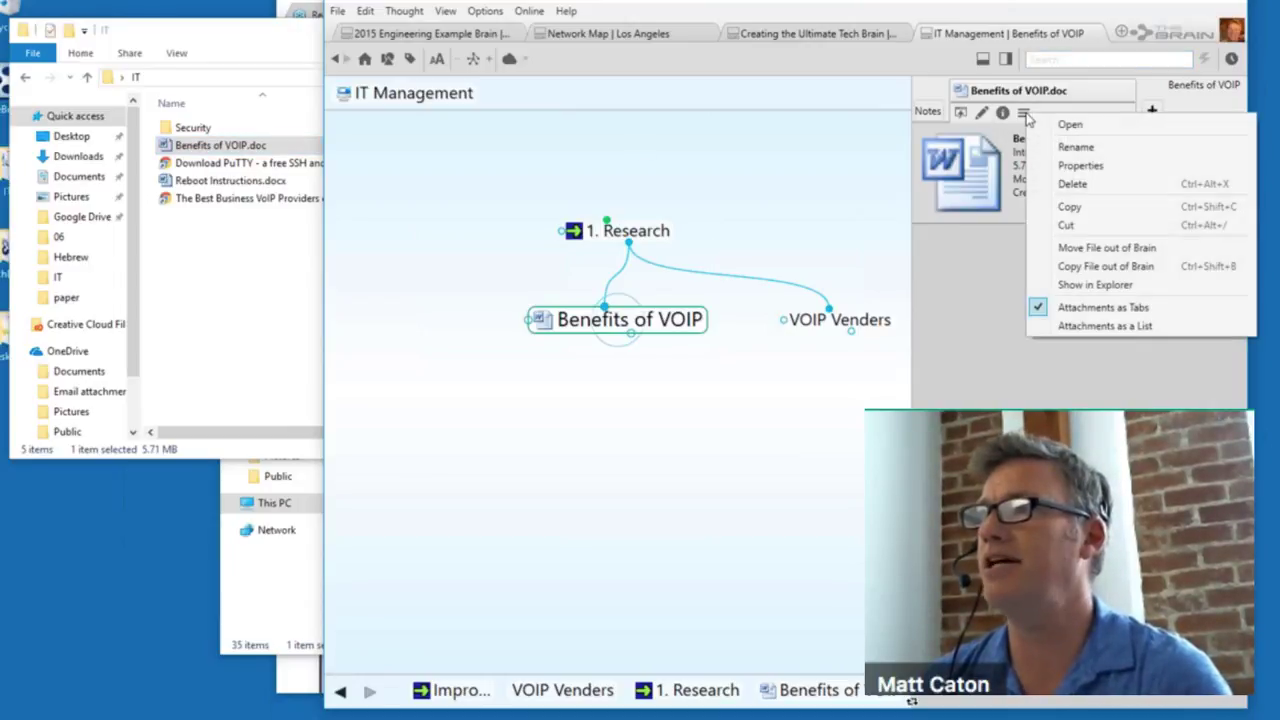
pyautogui.click(1083, 185)
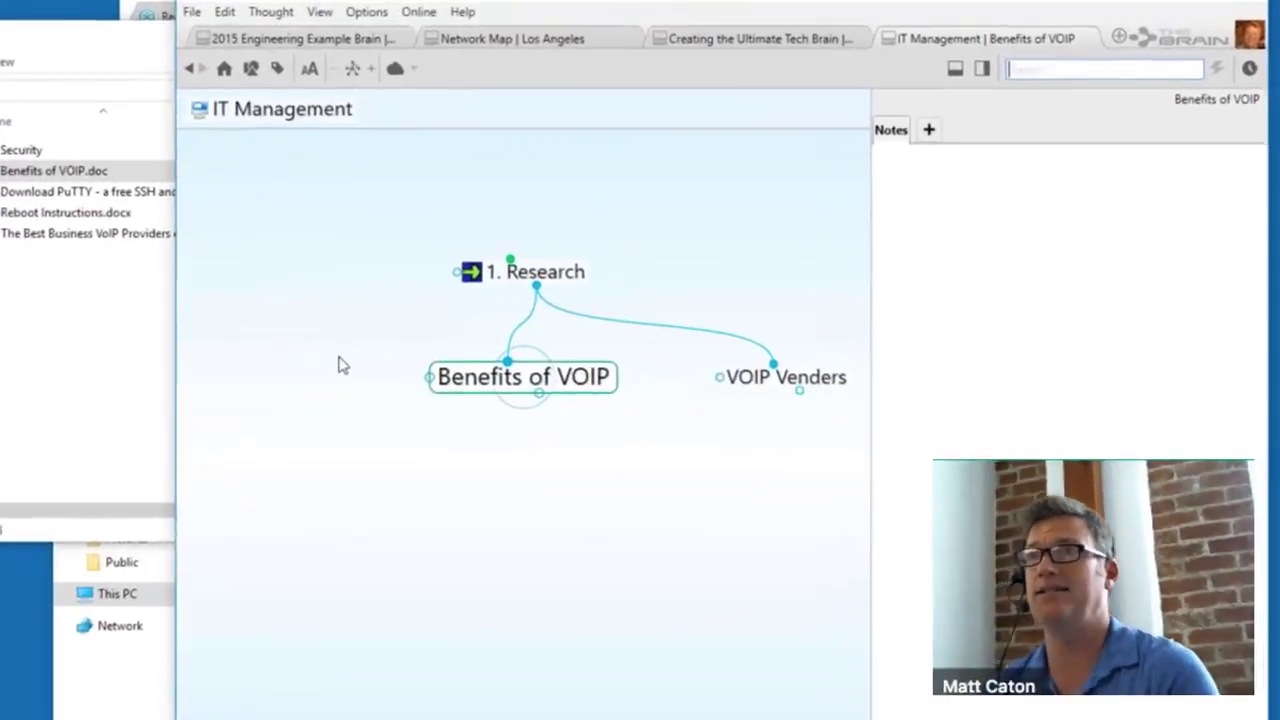
# Set the preference for drag and drop of files to Move dropped files.
pyautogui.click(359, 12)
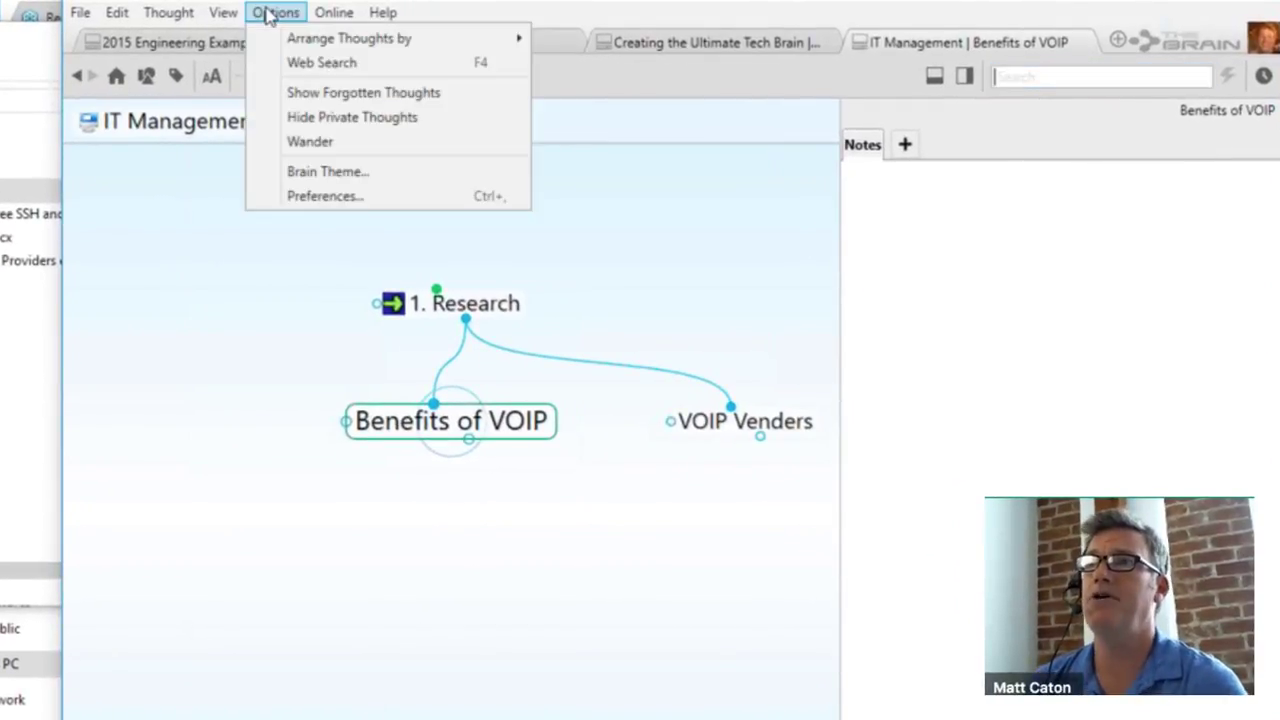
pyautogui.click(315, 197)
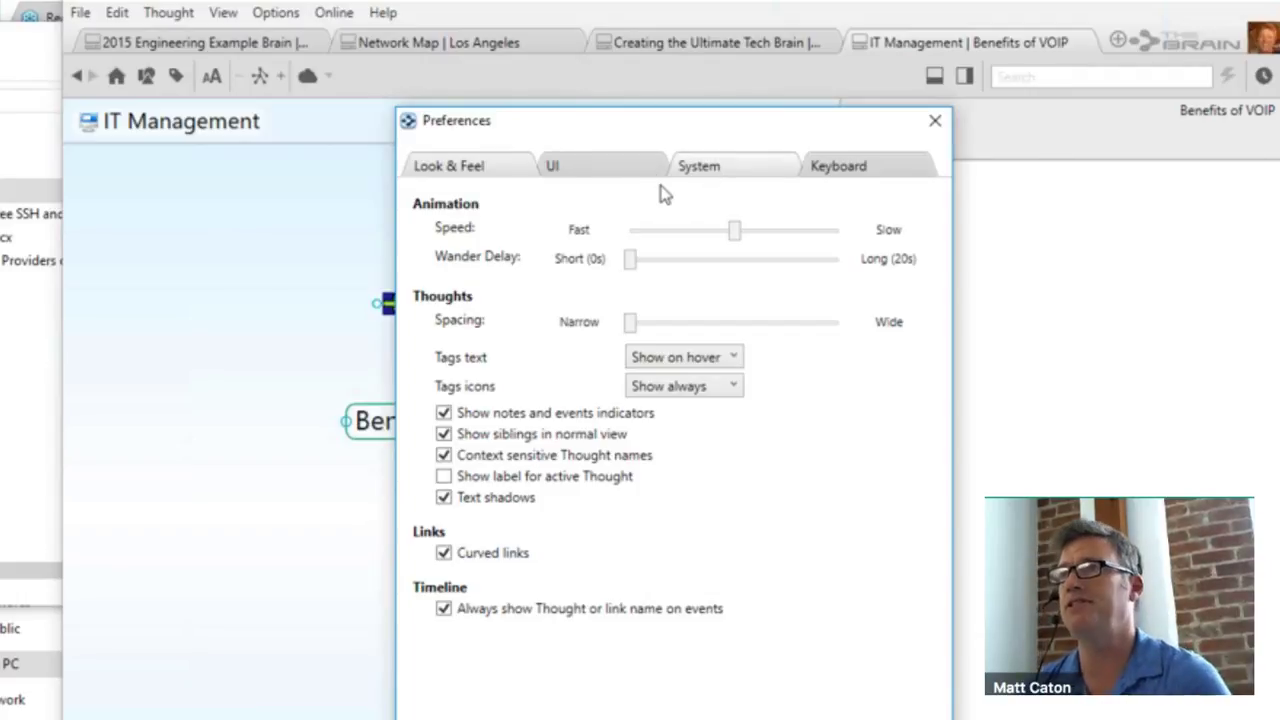
pyautogui.click(597, 170)
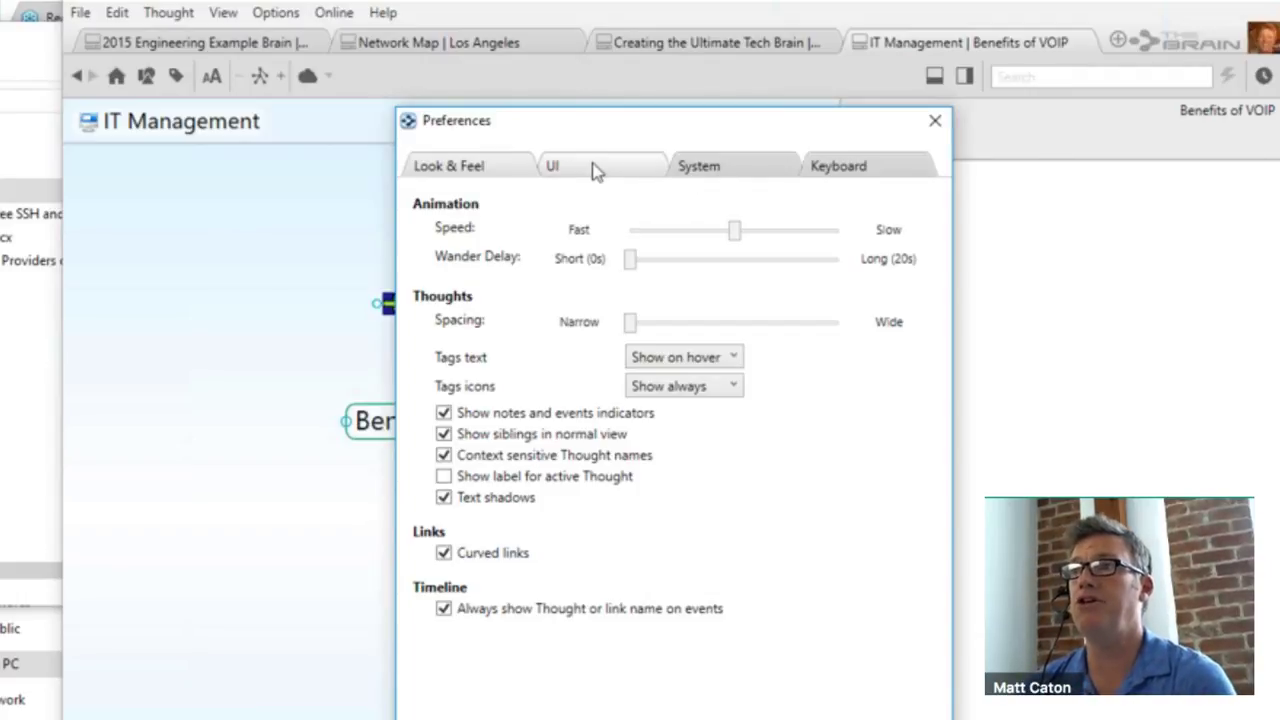
pyautogui.click(780, 356)
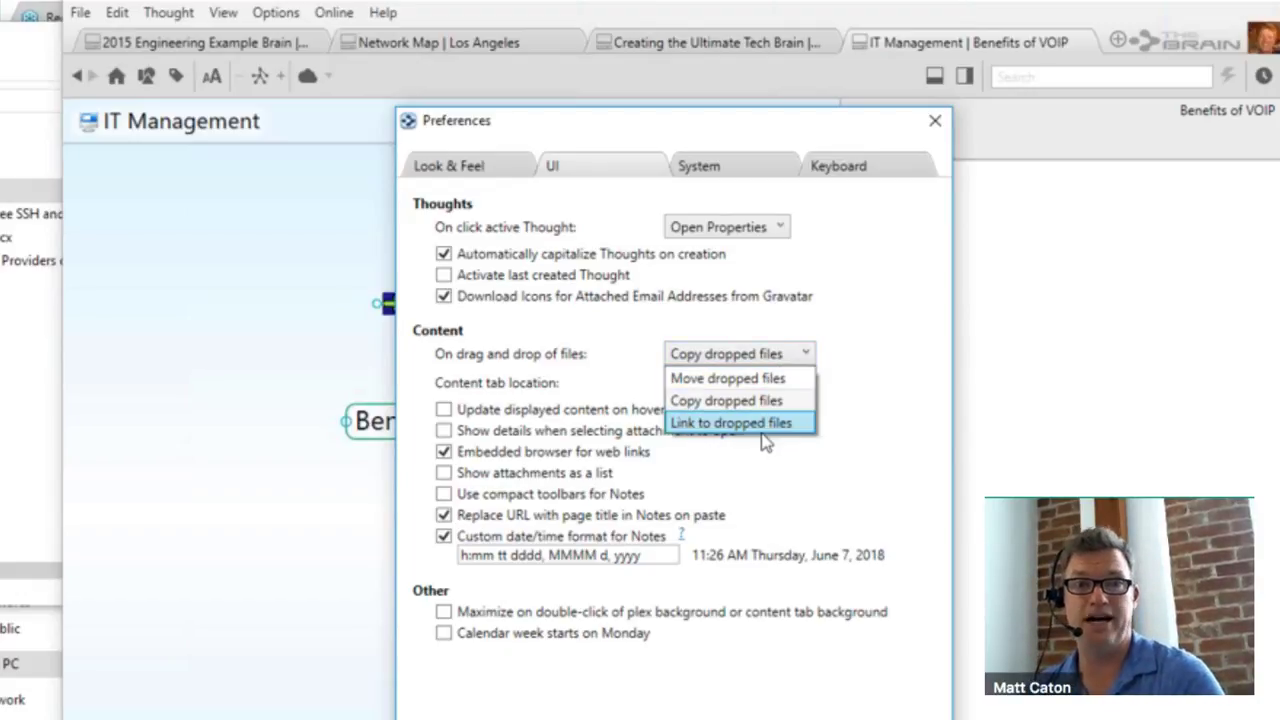
pyautogui.click(740, 384)
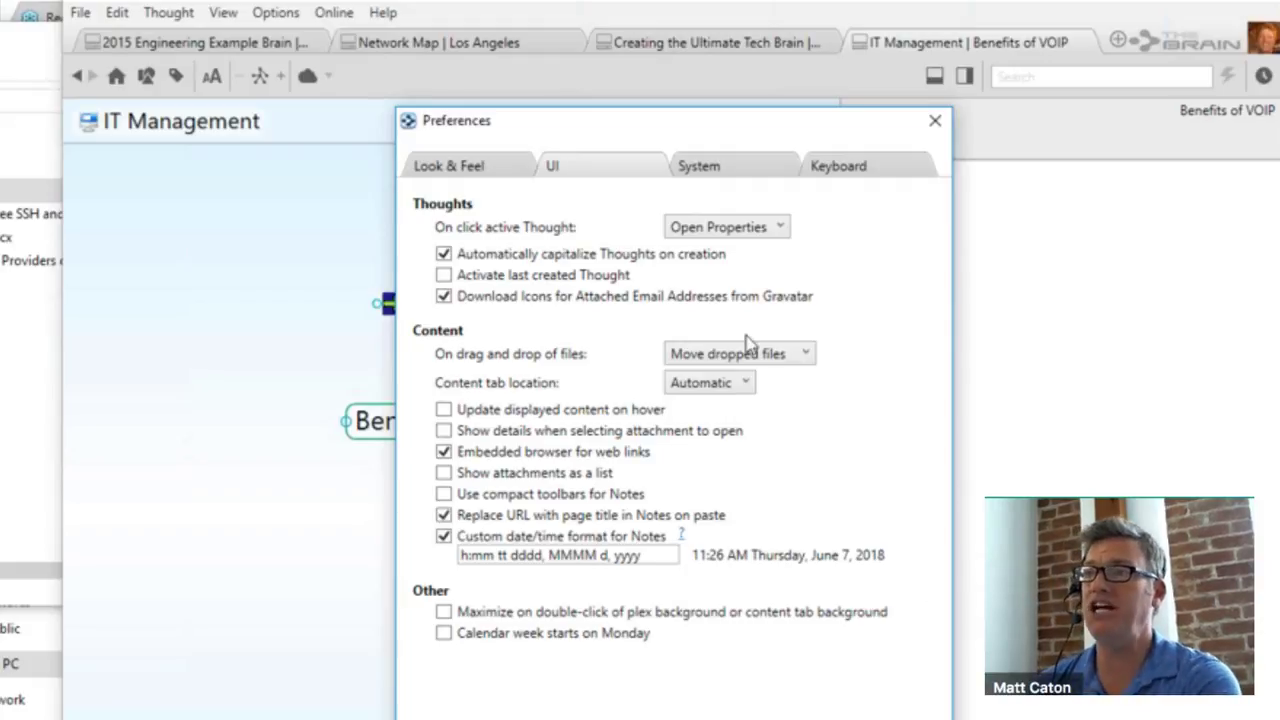
pyautogui.click(935, 120)
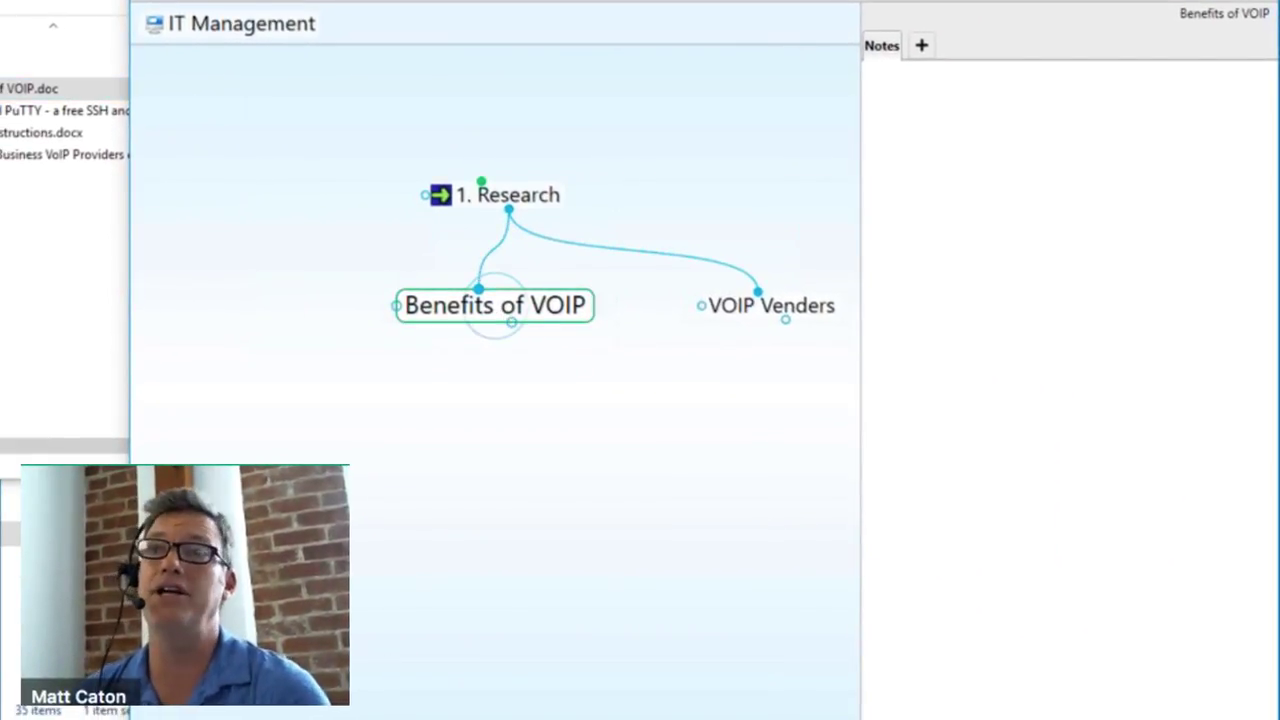
# Move Benefits of VOIP.doc from the IT folder into the Benefits of VOIP thought as an attachment.
pyautogui.click(30, 88)
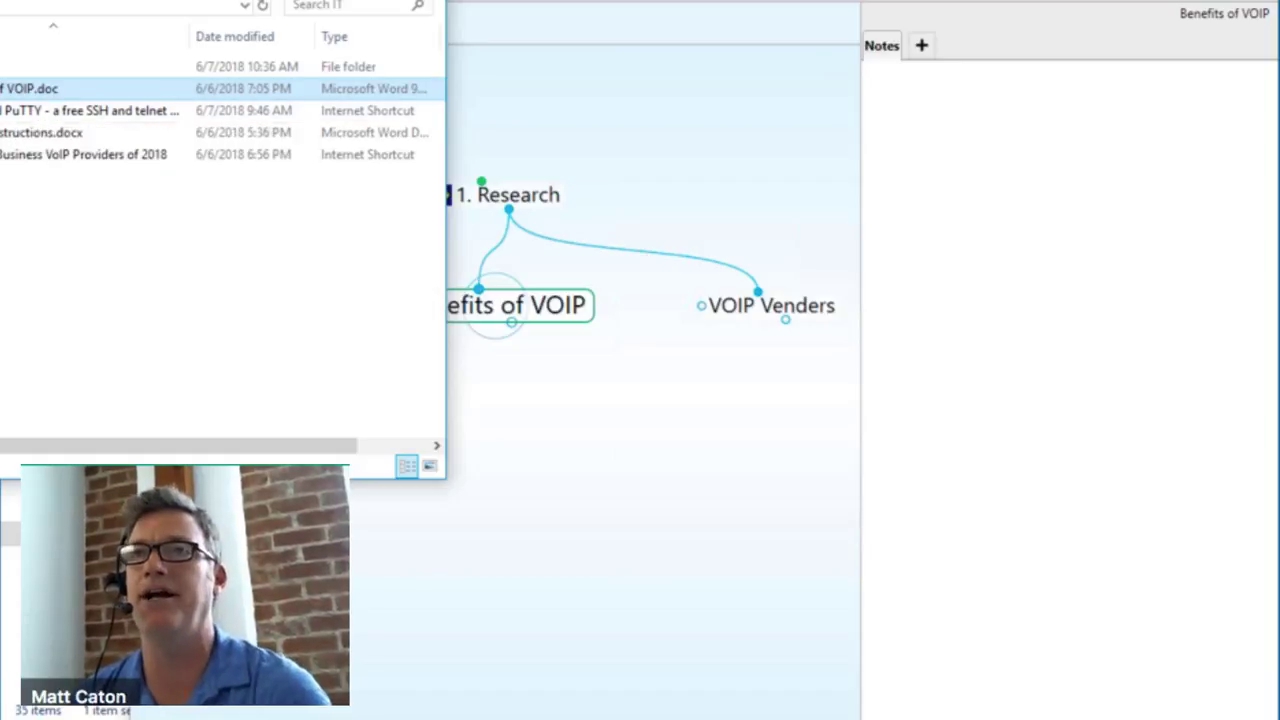
pyautogui.moveTo(2, 101); pyautogui.dragTo(508, 316)
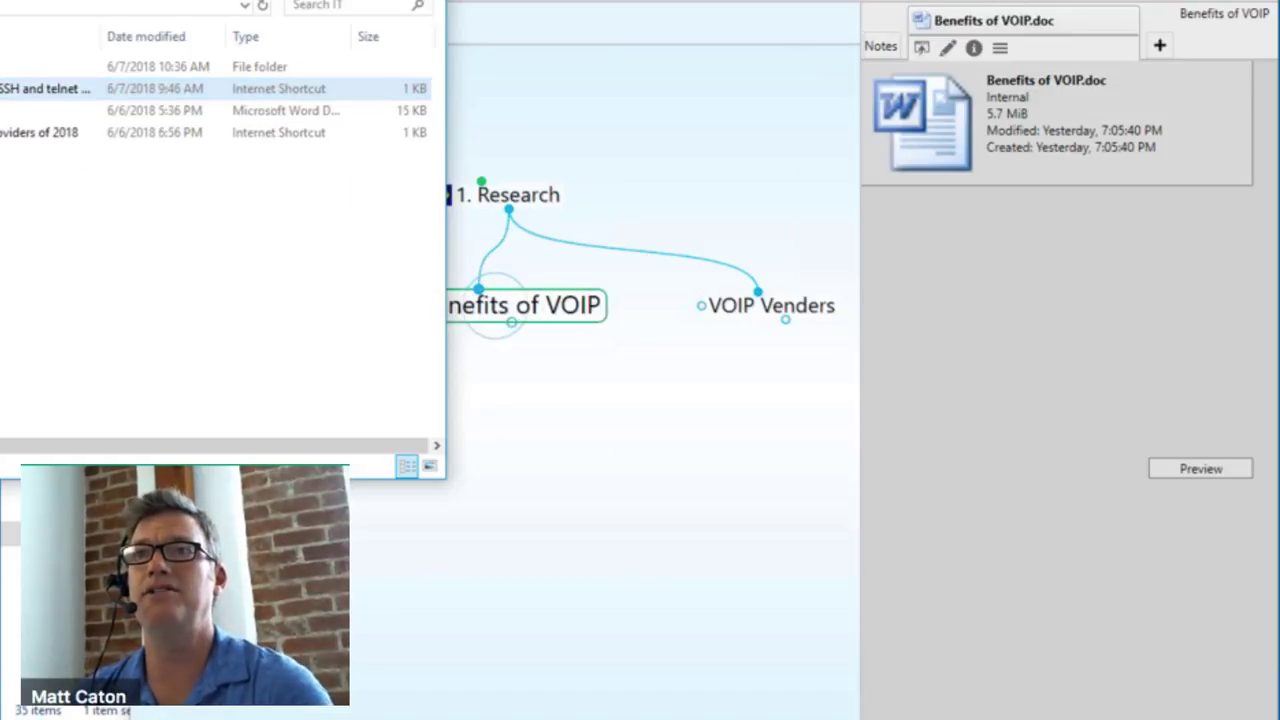
pyautogui.moveTo(183, 448); pyautogui.dragTo(35, 453)
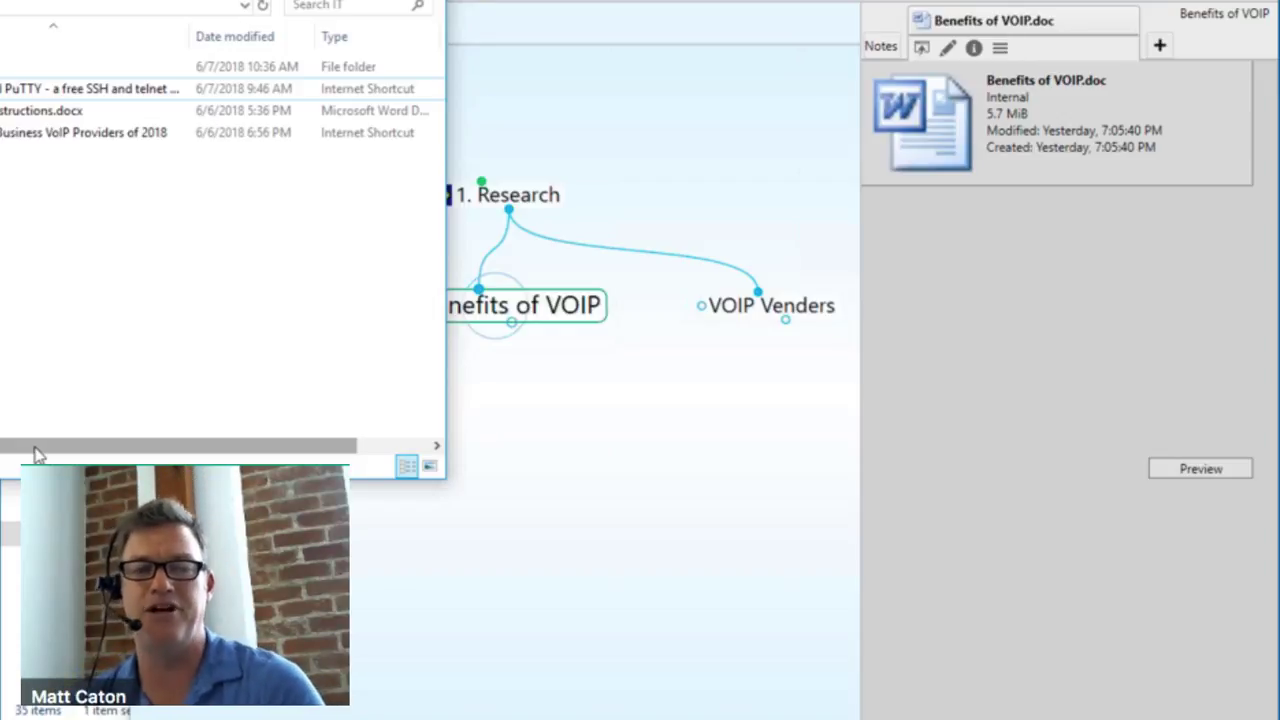
pyautogui.click(632, 553)
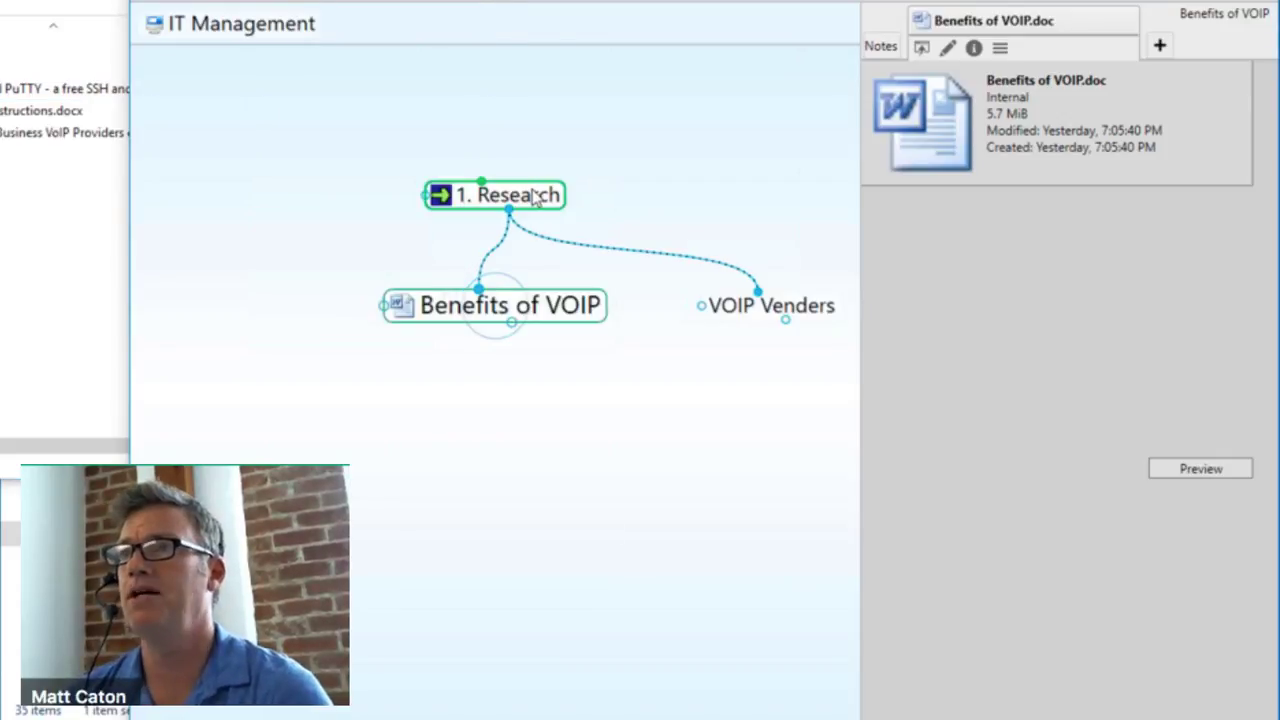
# Activate the 1. Research thought and start a checklist in its notes with an item beginning "Replace Legacy Syste".
pyautogui.click(533, 196)
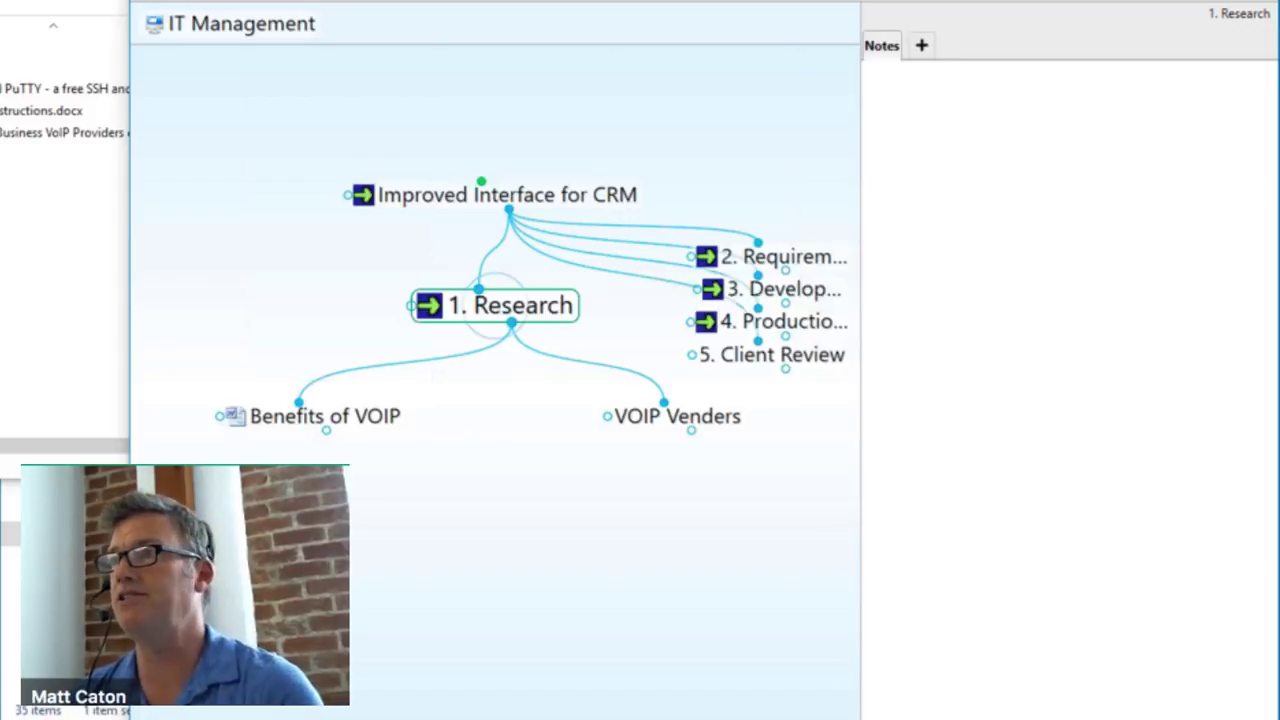
pyautogui.click(1037, 183)
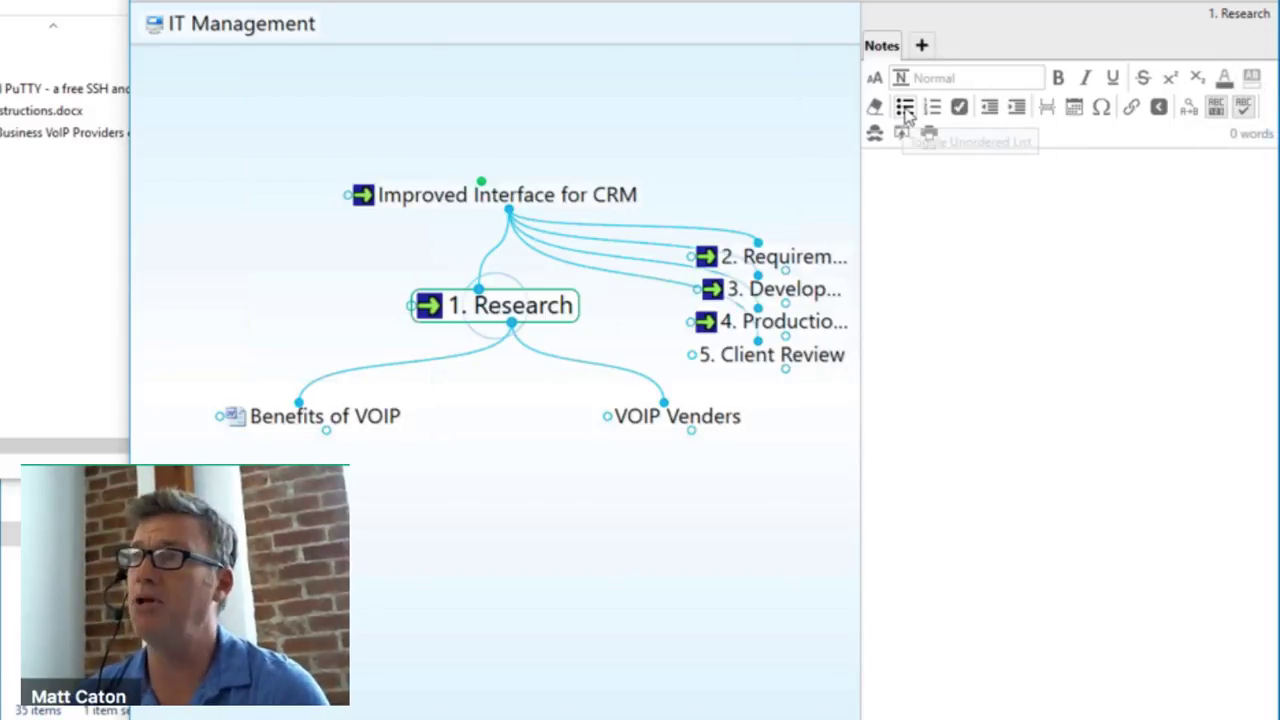
pyautogui.click(959, 108)
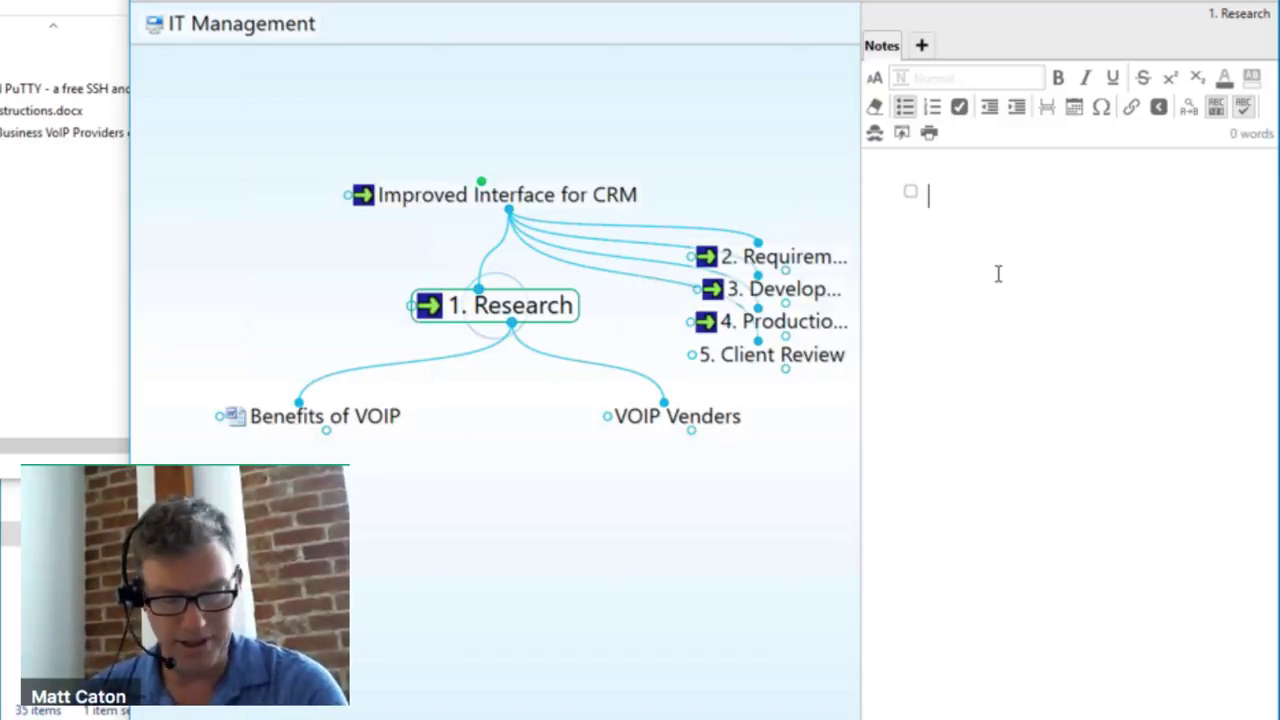
pyautogui.write('I')
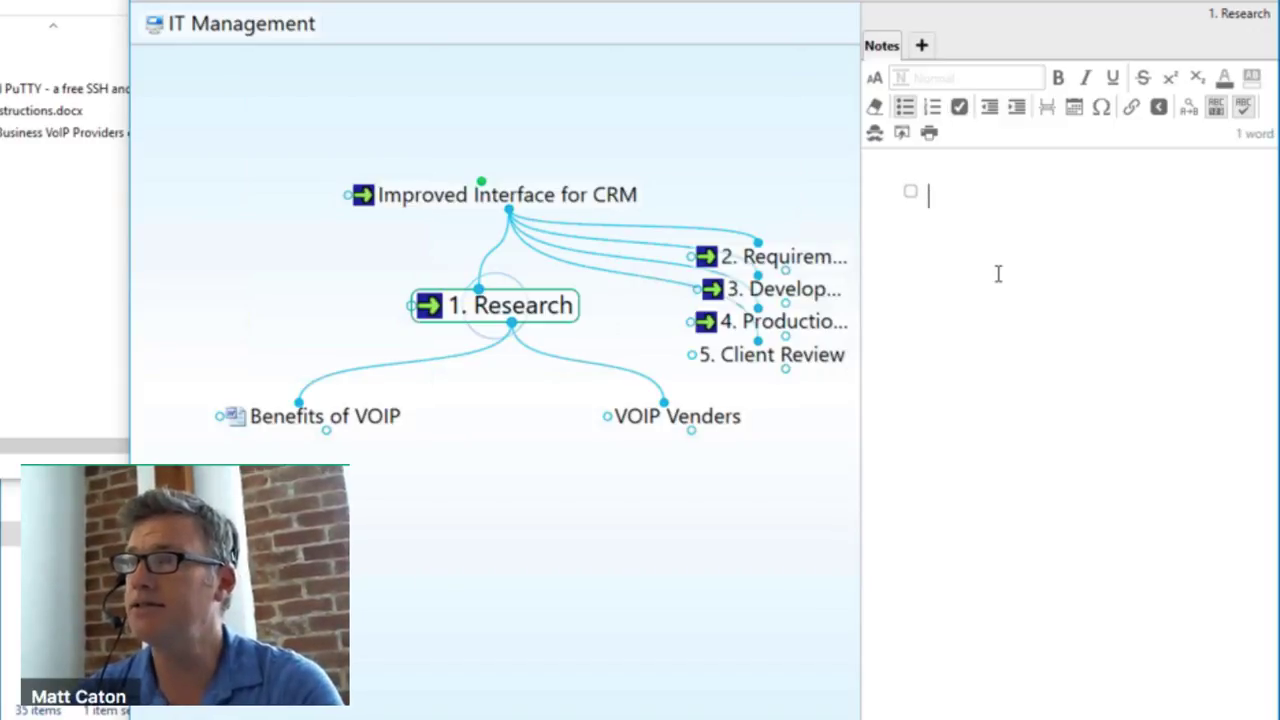
pyautogui.write('Replace ')
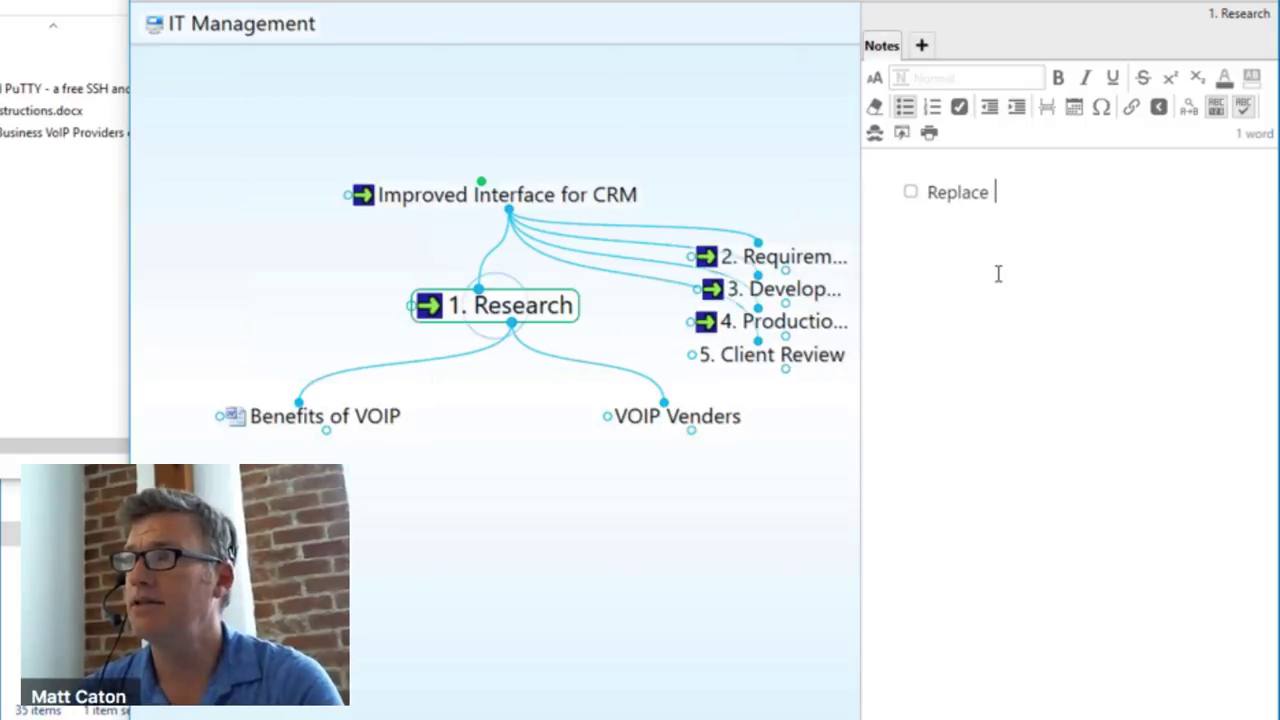
pyautogui.write('Le')
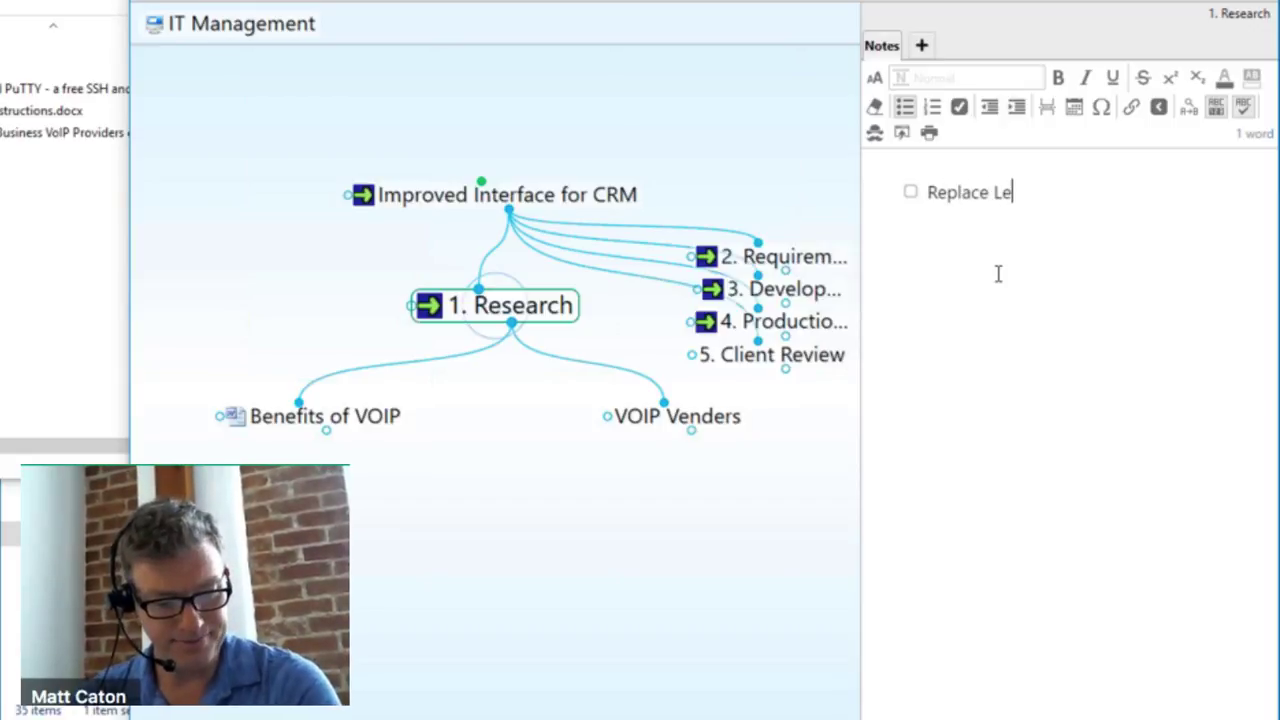
pyautogui.write('gacy C')
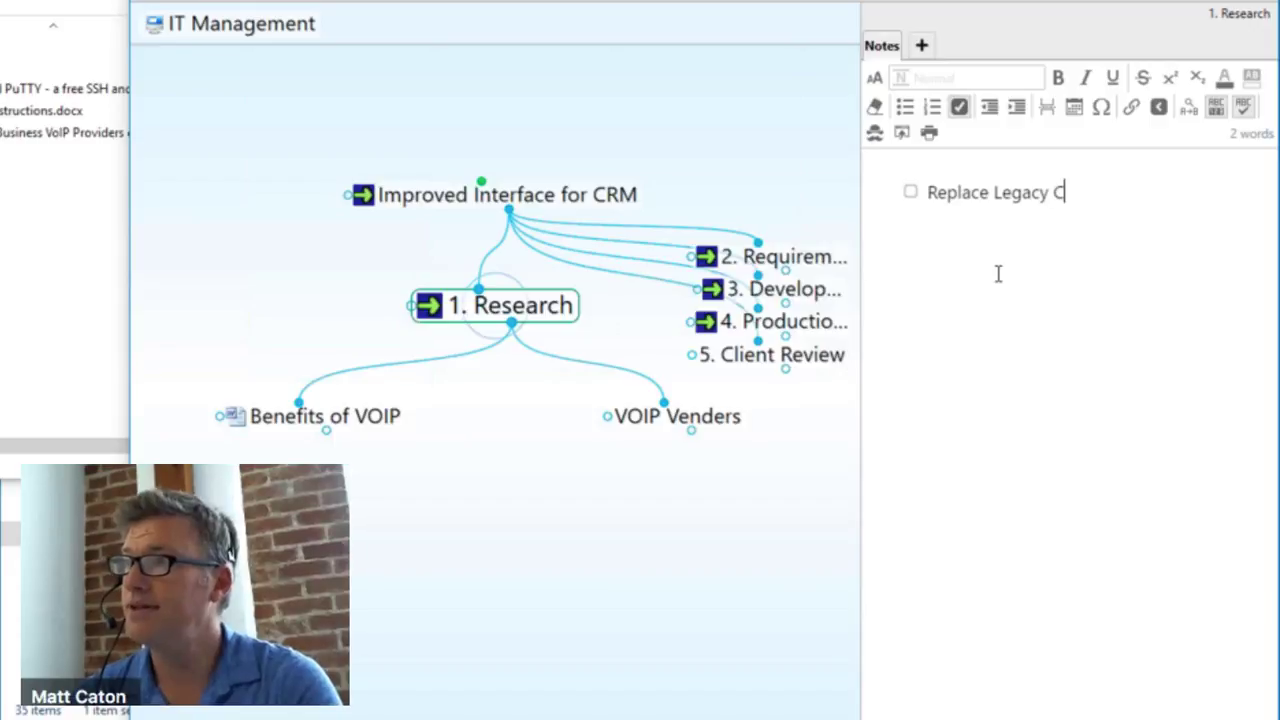
pyautogui.press('BackSpace')
pyautogui.write('Syste')
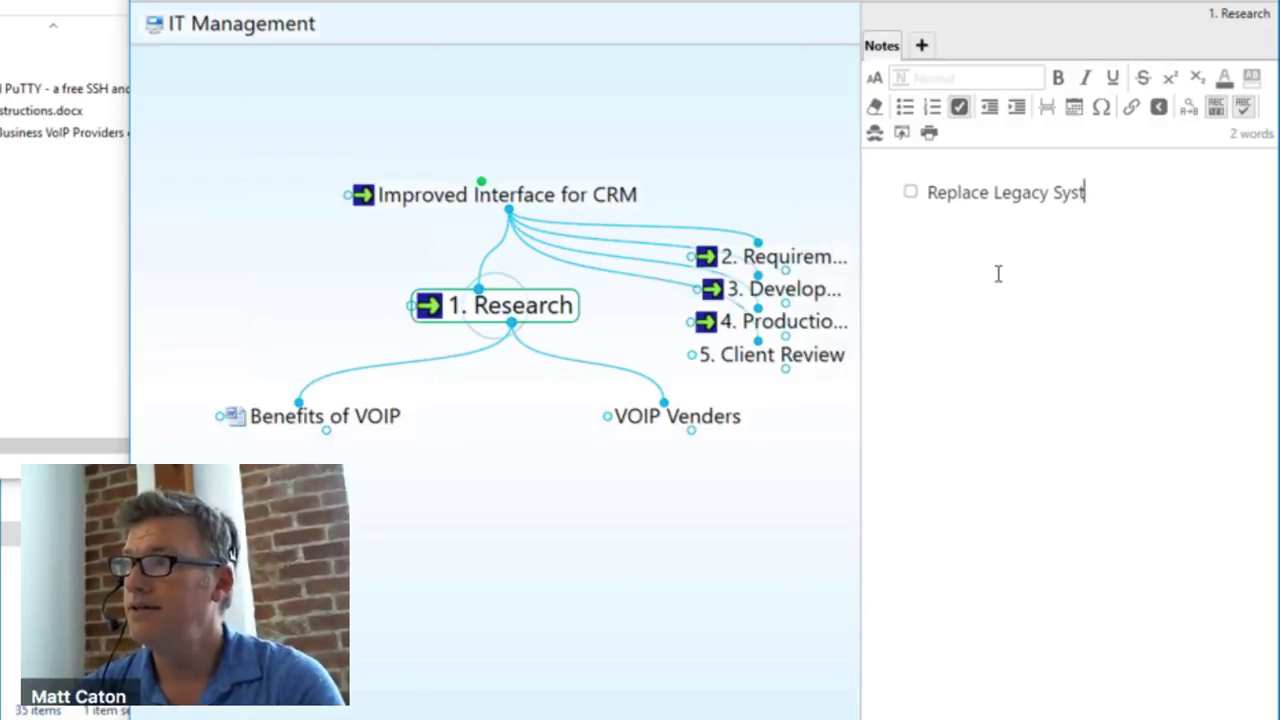
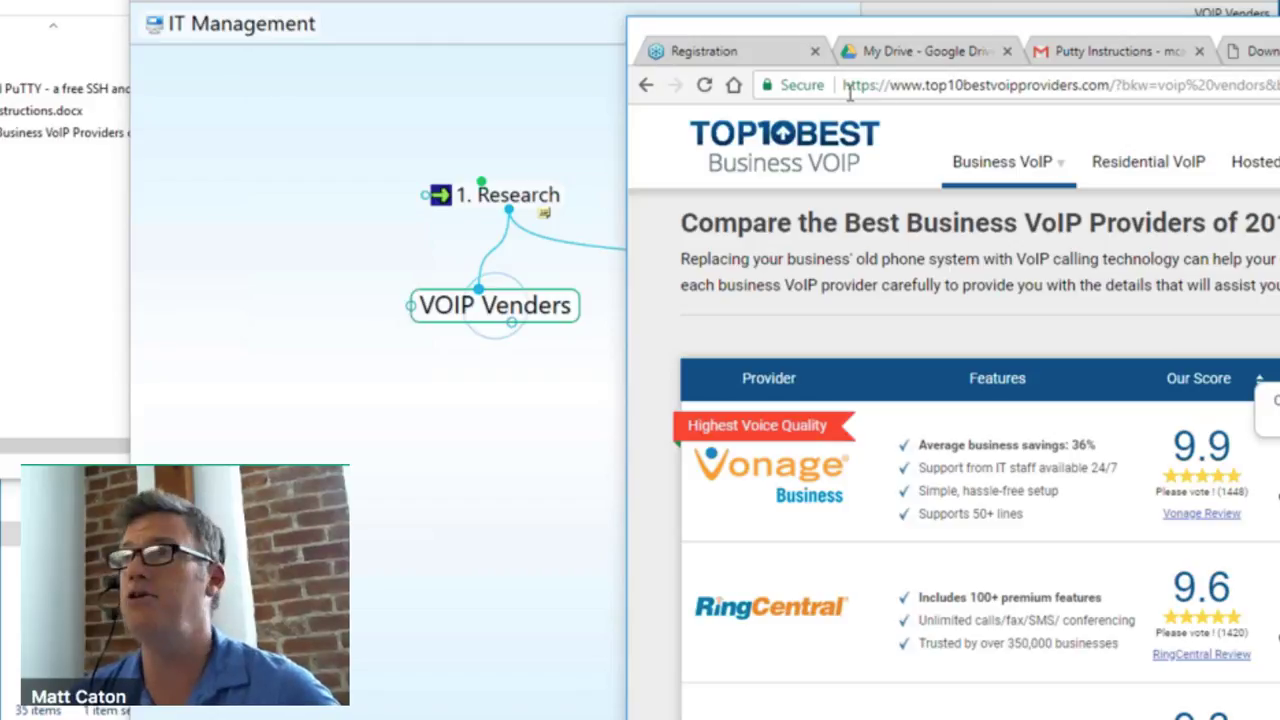
# Add the Top10Best Business VOIP web page as a child thought of VOIP Venders.
pyautogui.moveTo(435, 480); pyautogui.dragTo(434, 486)
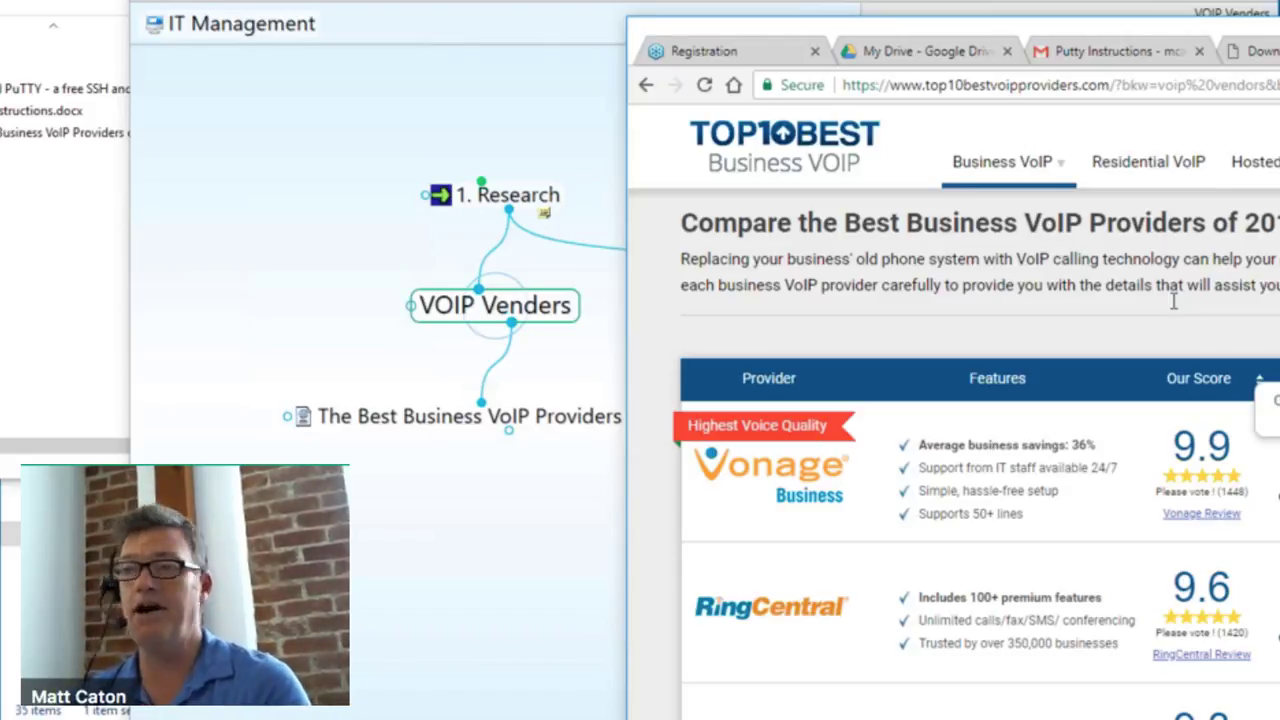
# Open the RingCentral site from the provider comparison list and add its web page as a child thought of VOIP Venders.
pyautogui.scroll(-7, 1135, 586)
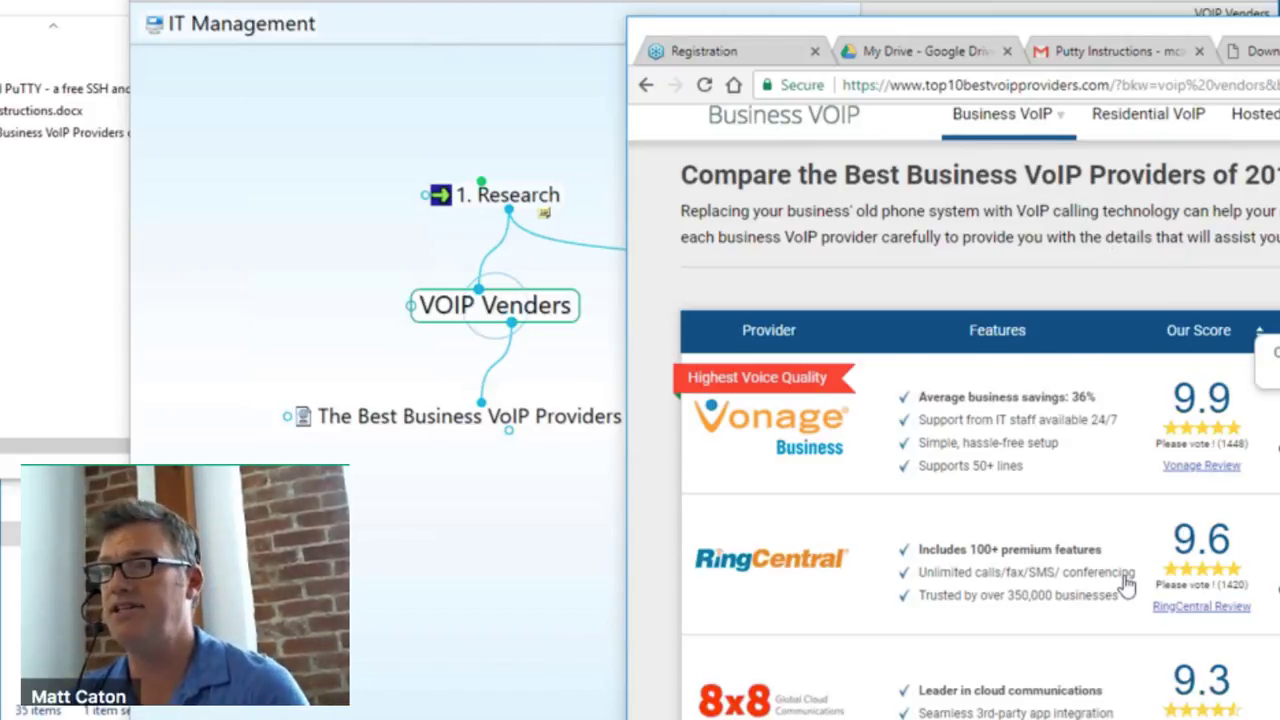
pyautogui.scroll(-5, 1123, 586)
pyautogui.scroll(6, 1037, 560)
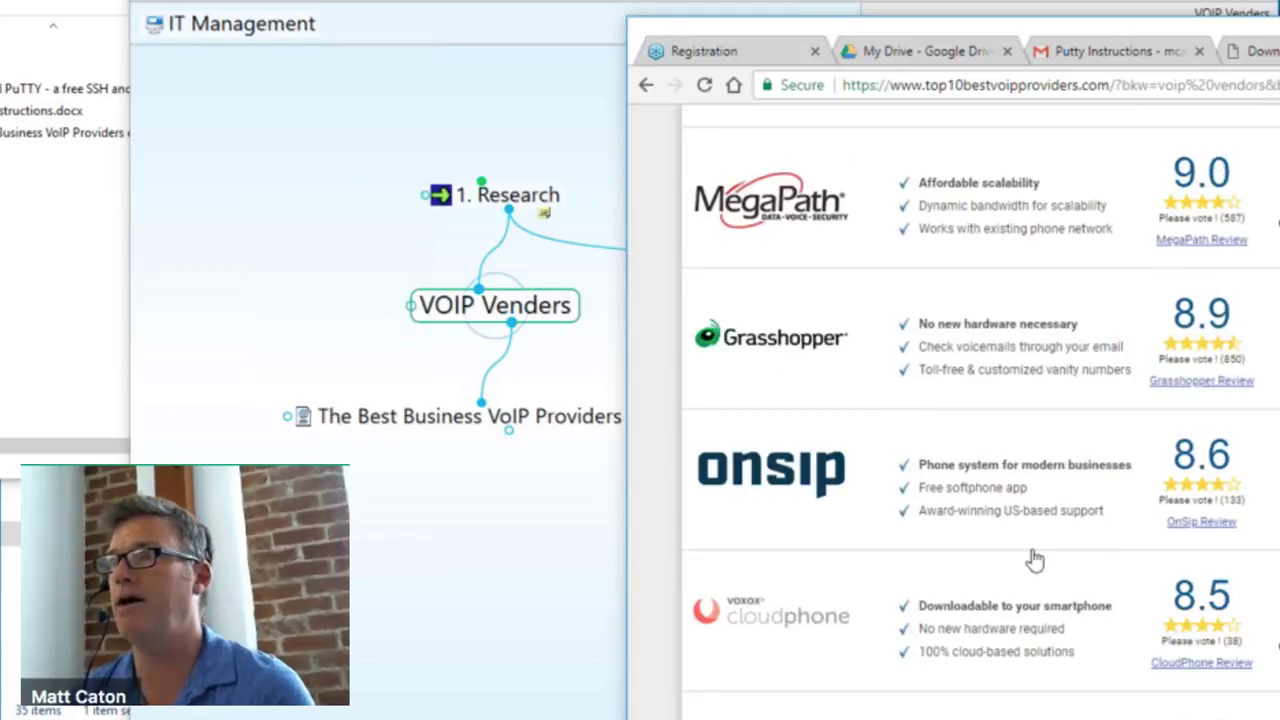
pyautogui.scroll(8, 1035, 560)
pyautogui.scroll(-2, 980, 526)
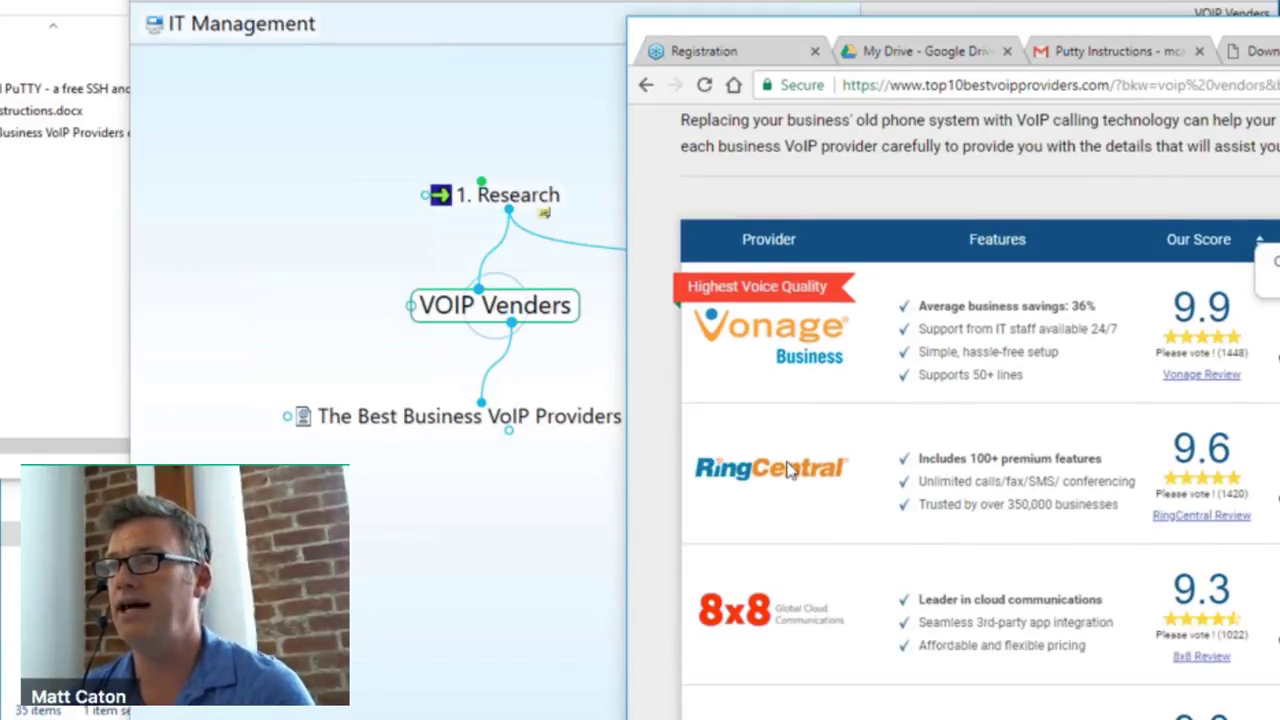
pyautogui.click(790, 468)
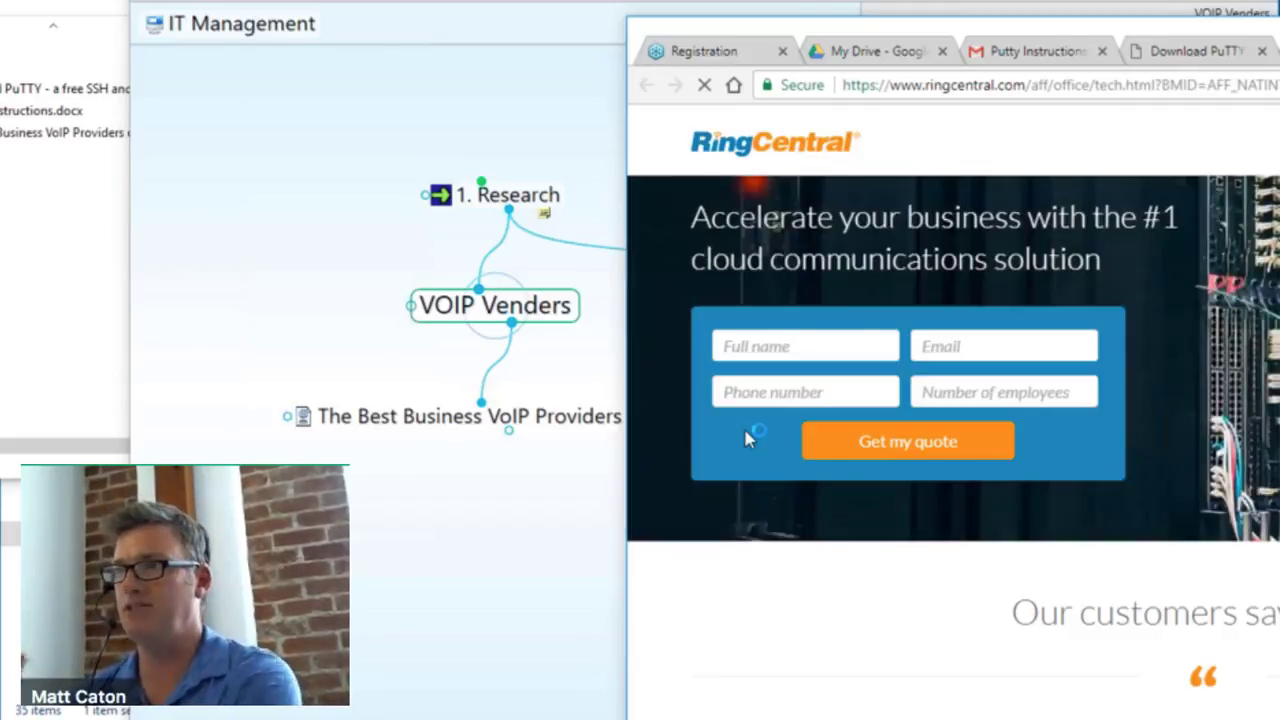
pyautogui.moveTo(771, 88); pyautogui.dragTo(385, 584)
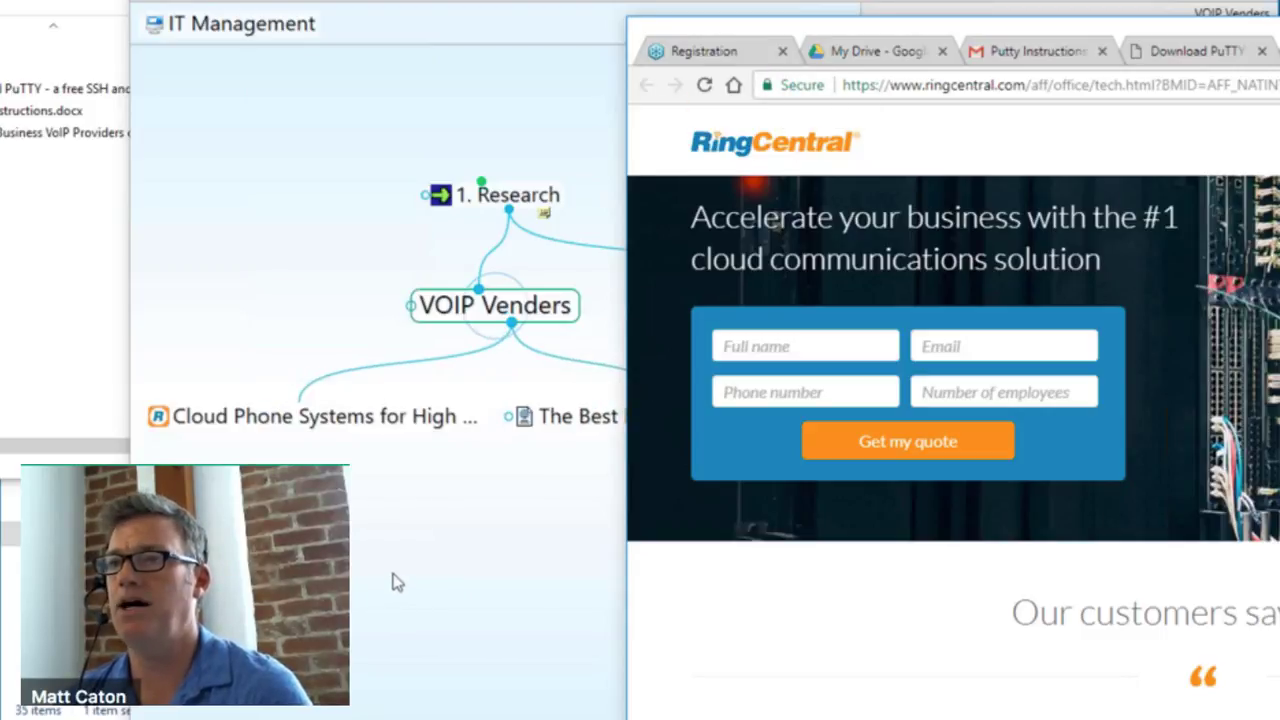
# Link the Cloud Phone Systems for High Tech thought beneath The Best Business VoIP Providers of 2018 and activate that parent.
pyautogui.click(390, 582)
pyautogui.click(575, 420)
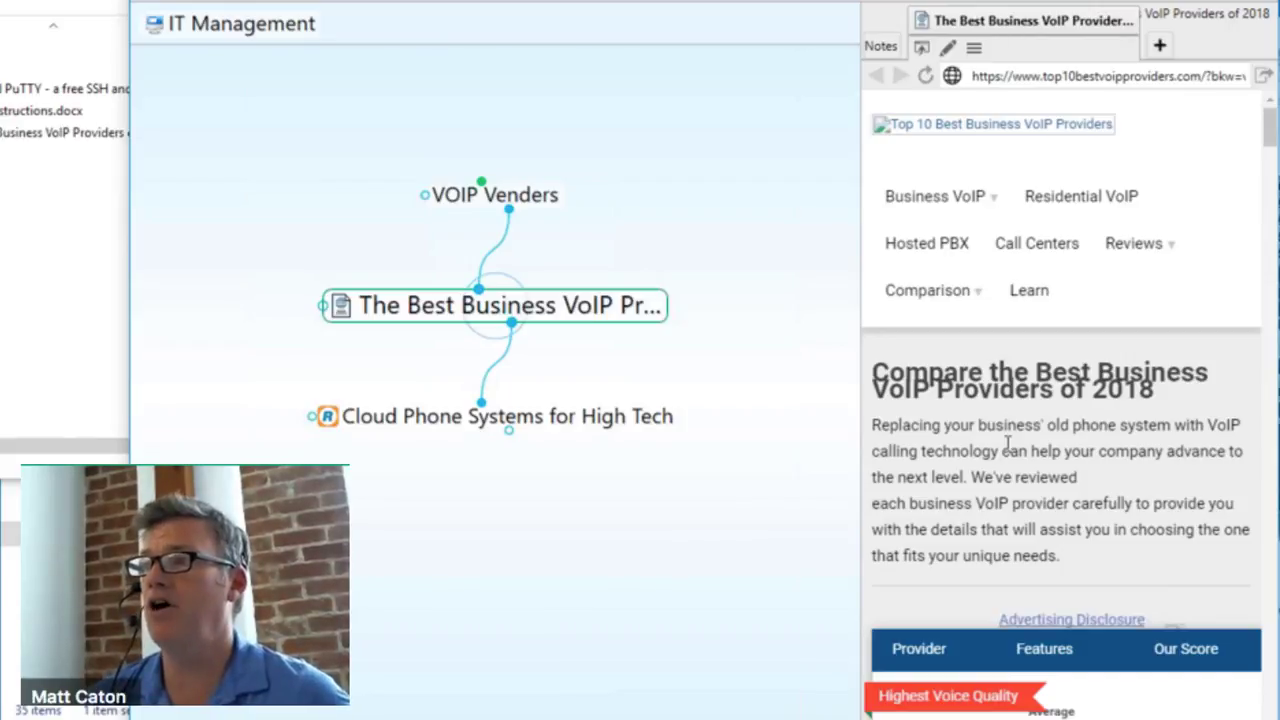
# Browse the VoIP providers page, activate Cloud Phone Systems for High Tech, read through its web page and widen the content area.
pyautogui.scroll(-5, 1008, 452)
pyautogui.scroll(-5, 1008, 452)
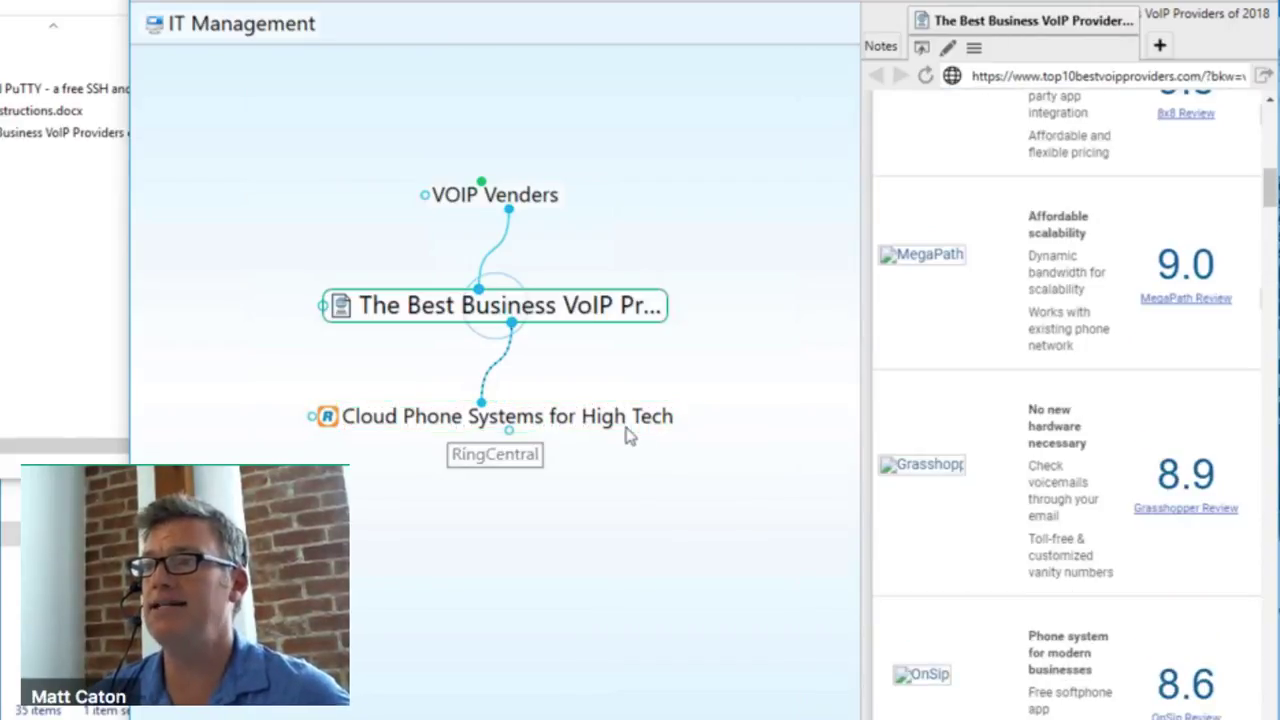
pyautogui.click(633, 420)
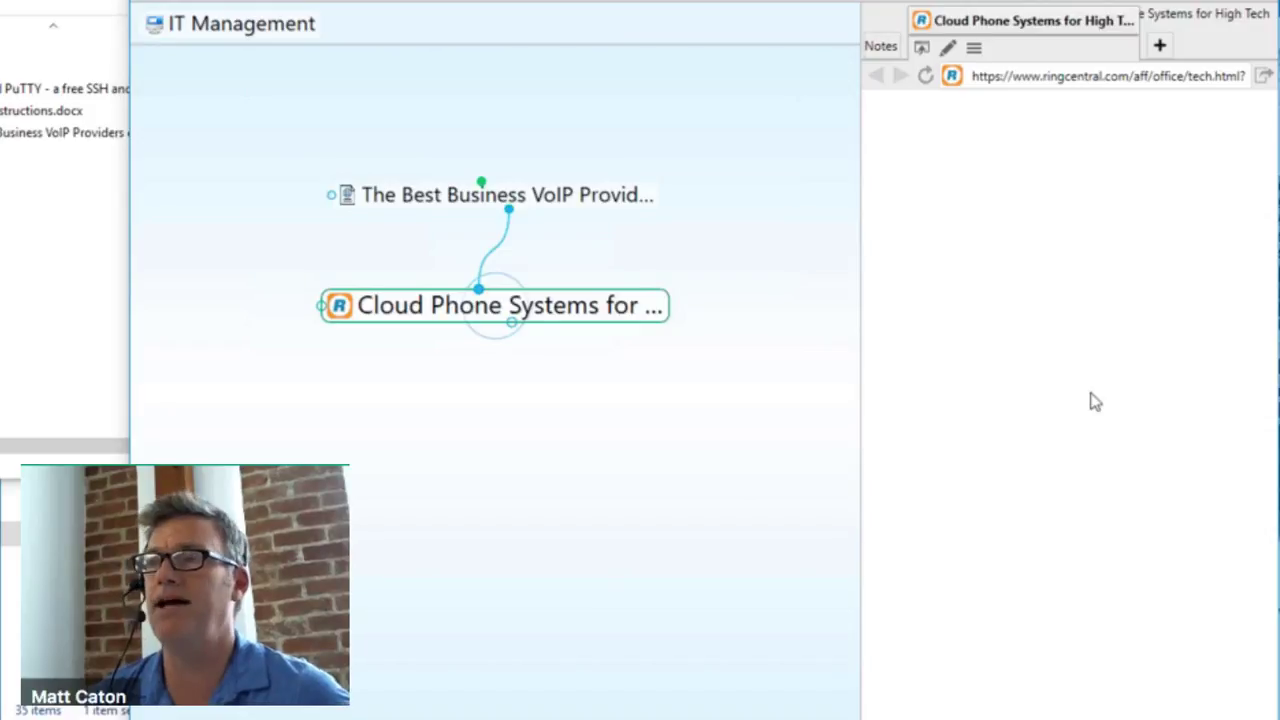
pyautogui.scroll(-5, 1094, 398)
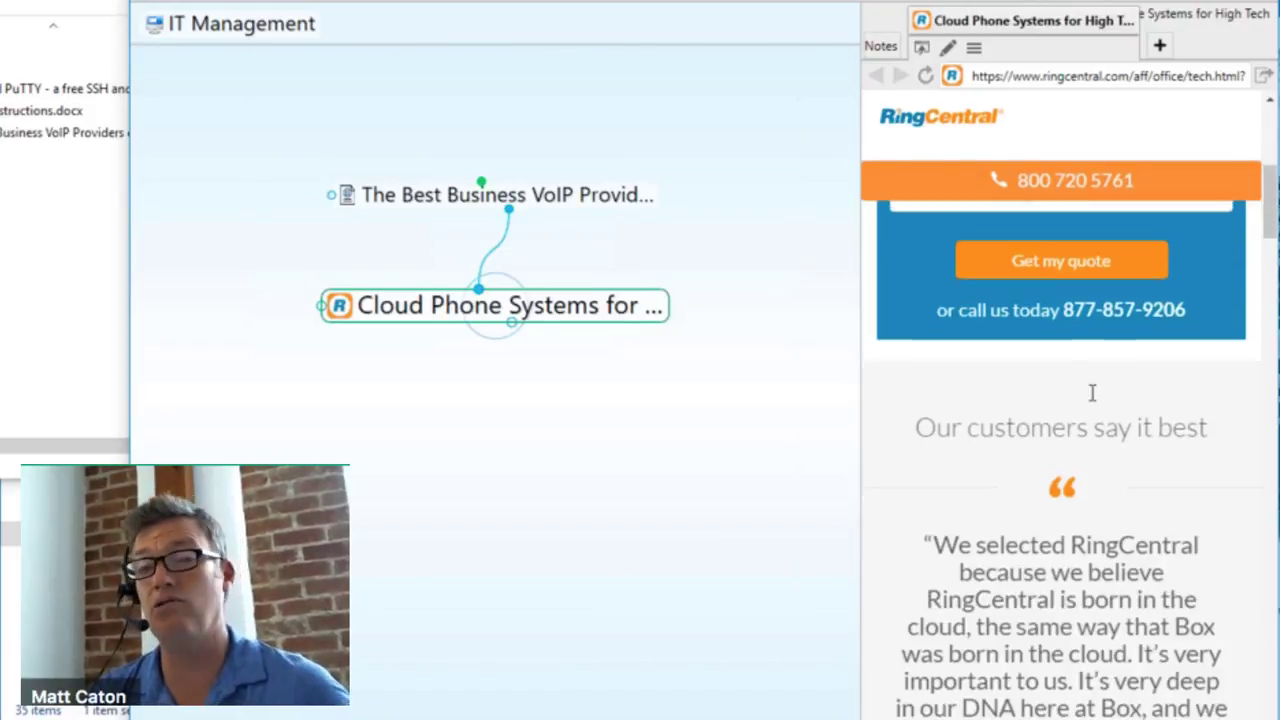
pyautogui.scroll(-3, 1092, 393)
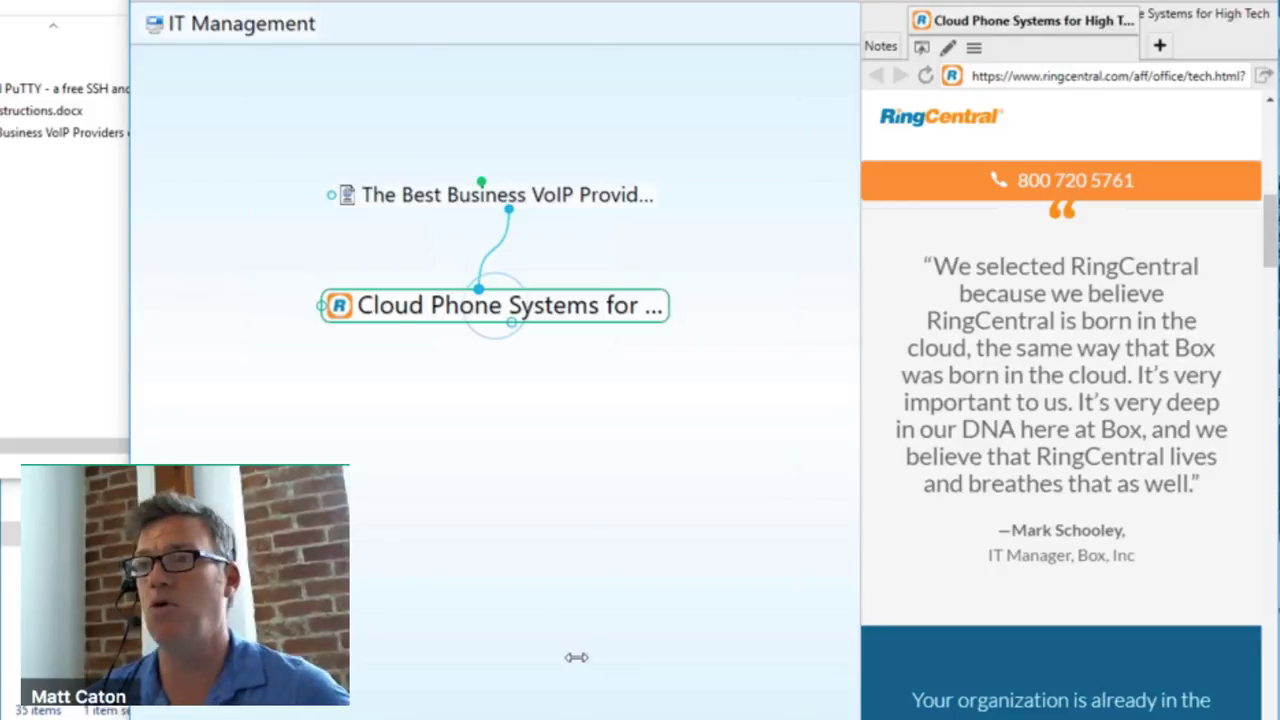
pyautogui.moveTo(576, 657); pyautogui.dragTo(574, 657)
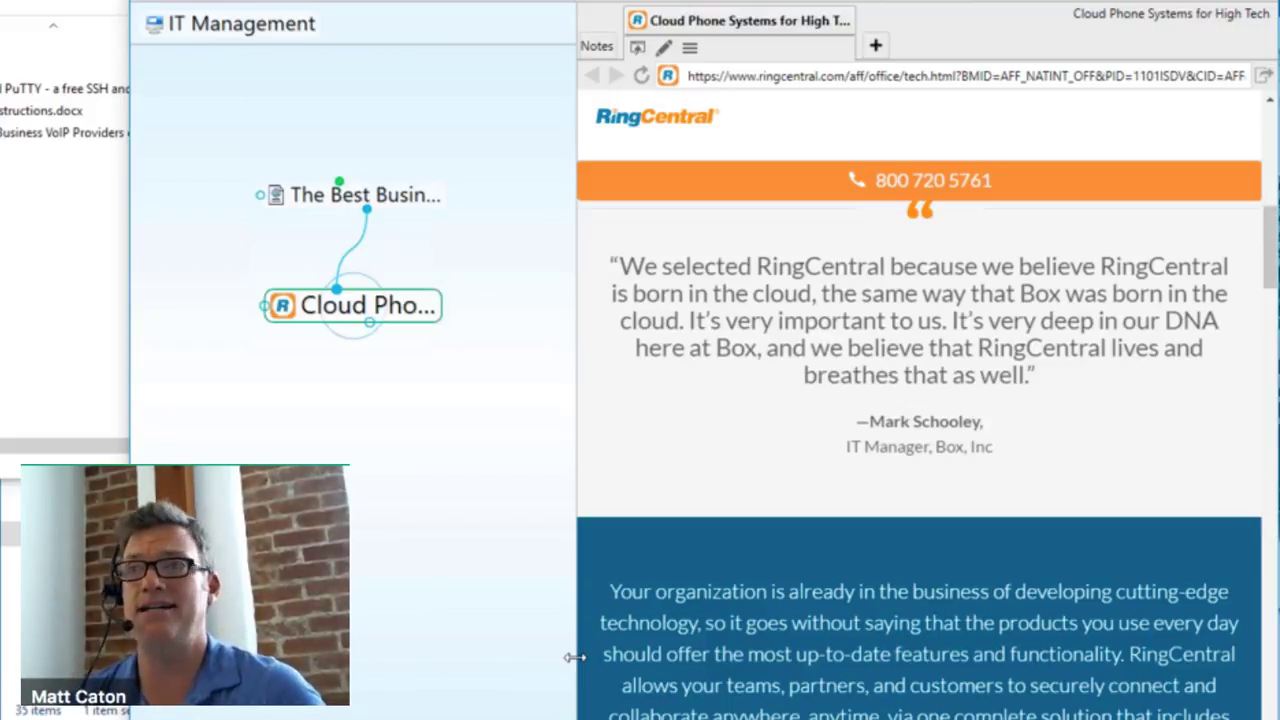
# Return to the VOIP Venders thought and create a child thought named Server beneath 1. Research.
pyautogui.click(403, 195)
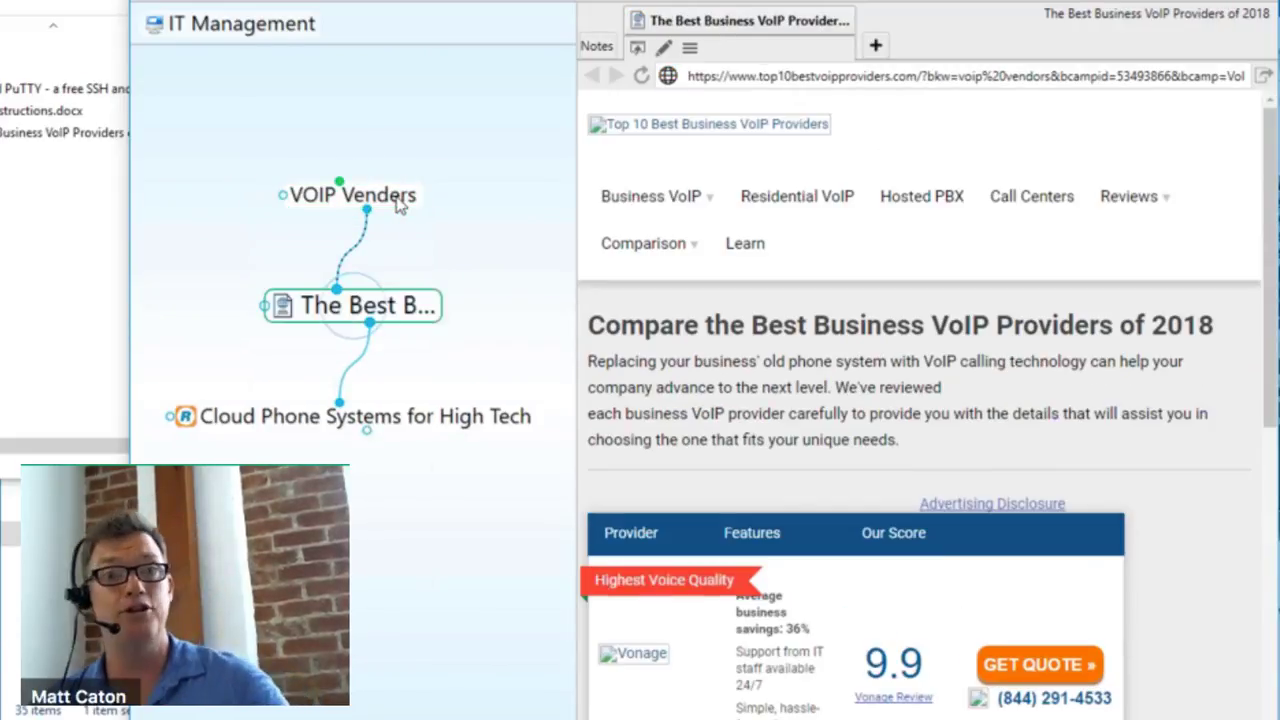
pyautogui.click(403, 195)
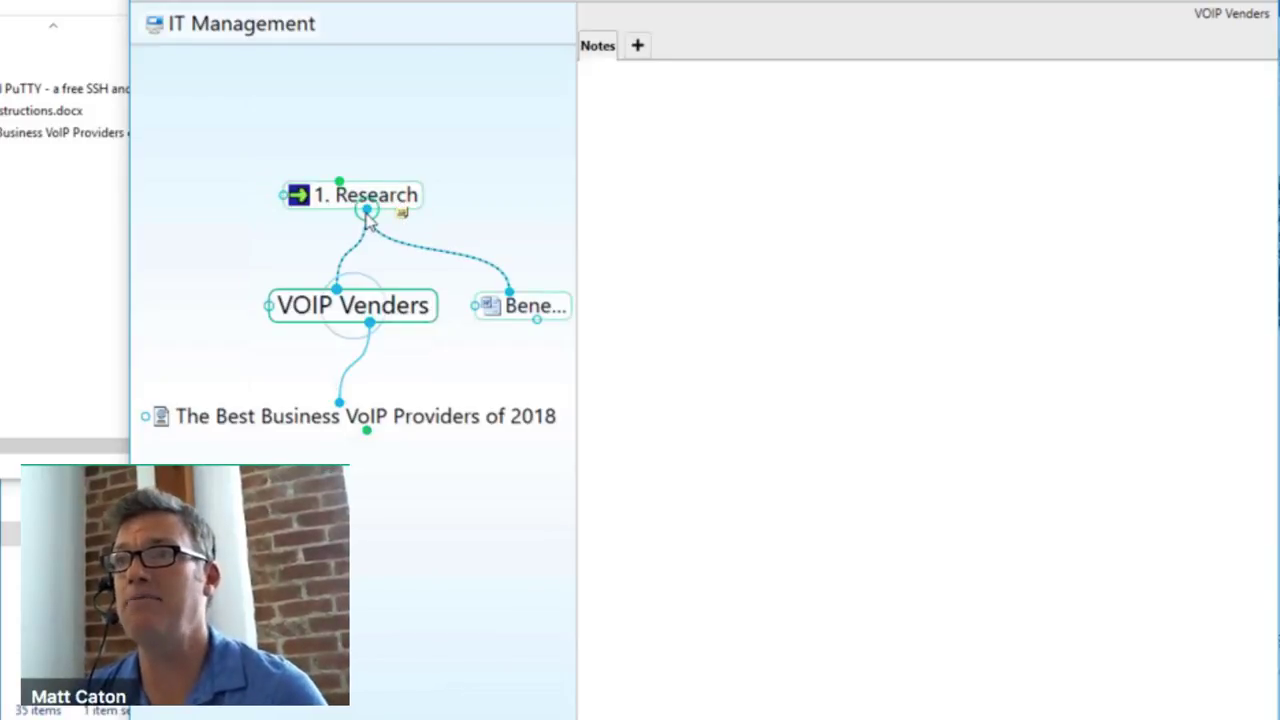
pyautogui.moveTo(368, 216); pyautogui.dragTo(457, 374)
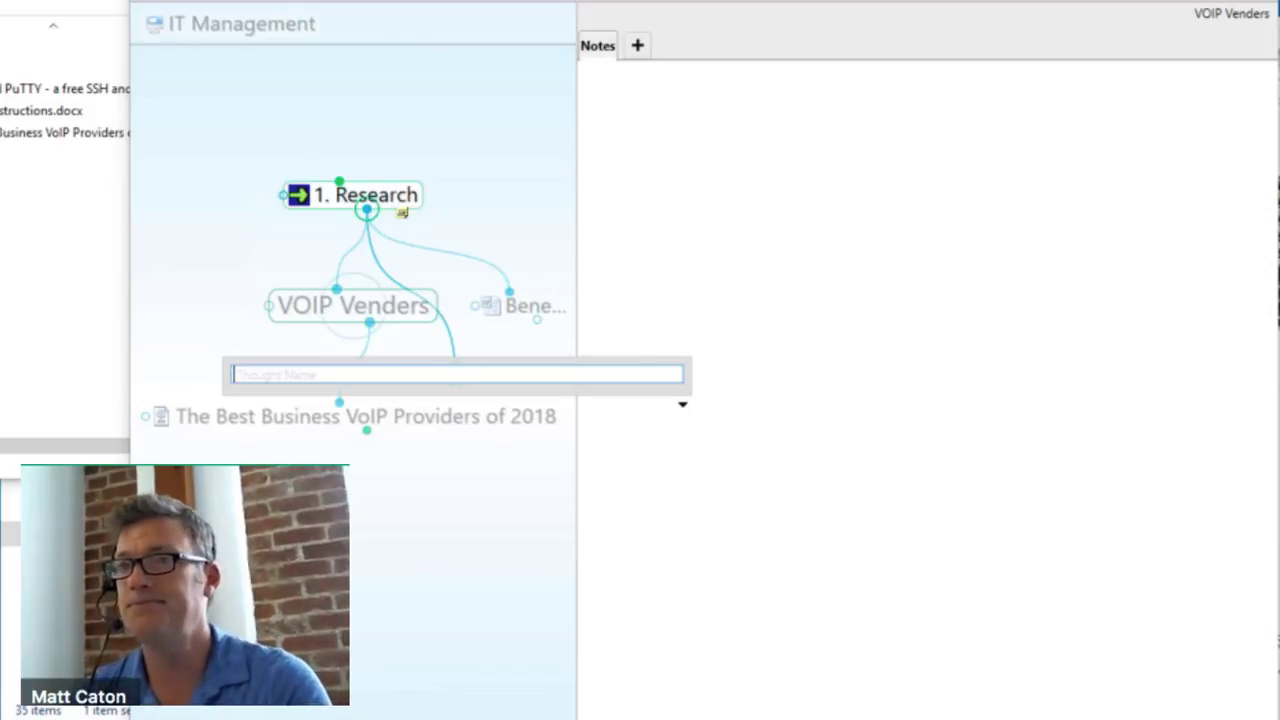
pyautogui.write('Server')
pyautogui.press('Return')
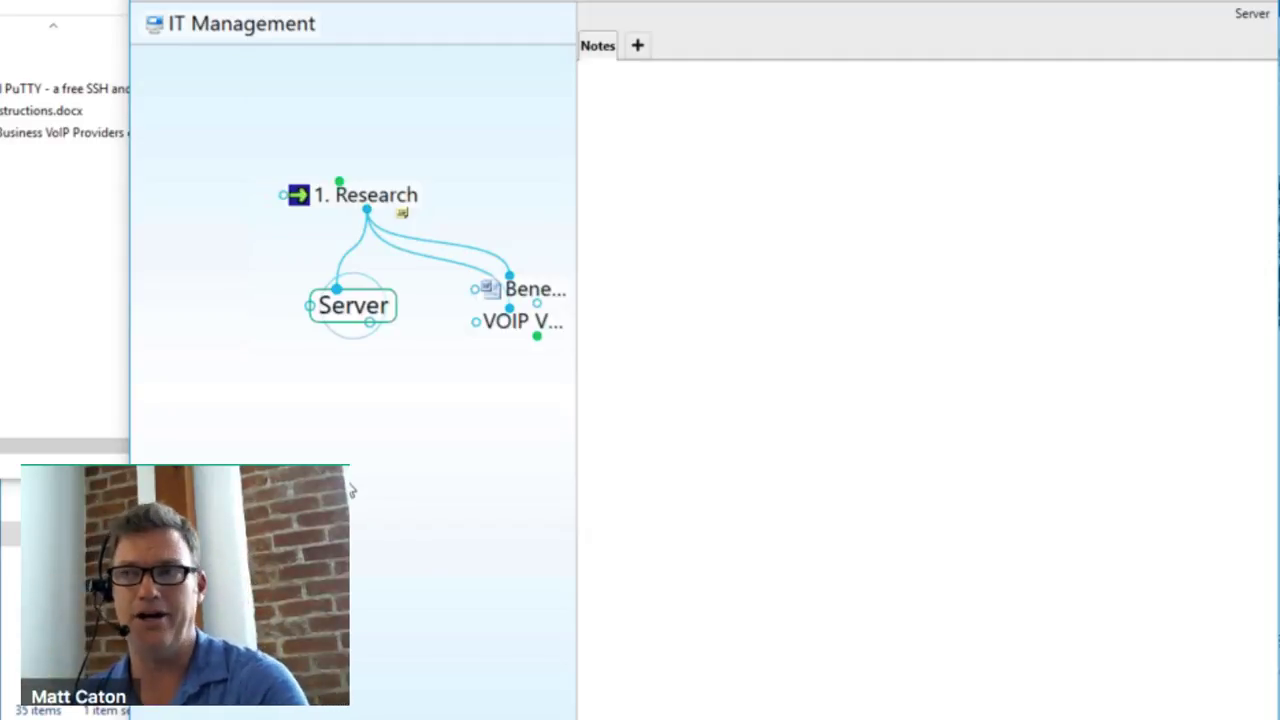
# Rename the Server thought as Restarting the Server and start editing its notes.
pyautogui.click(357, 311)
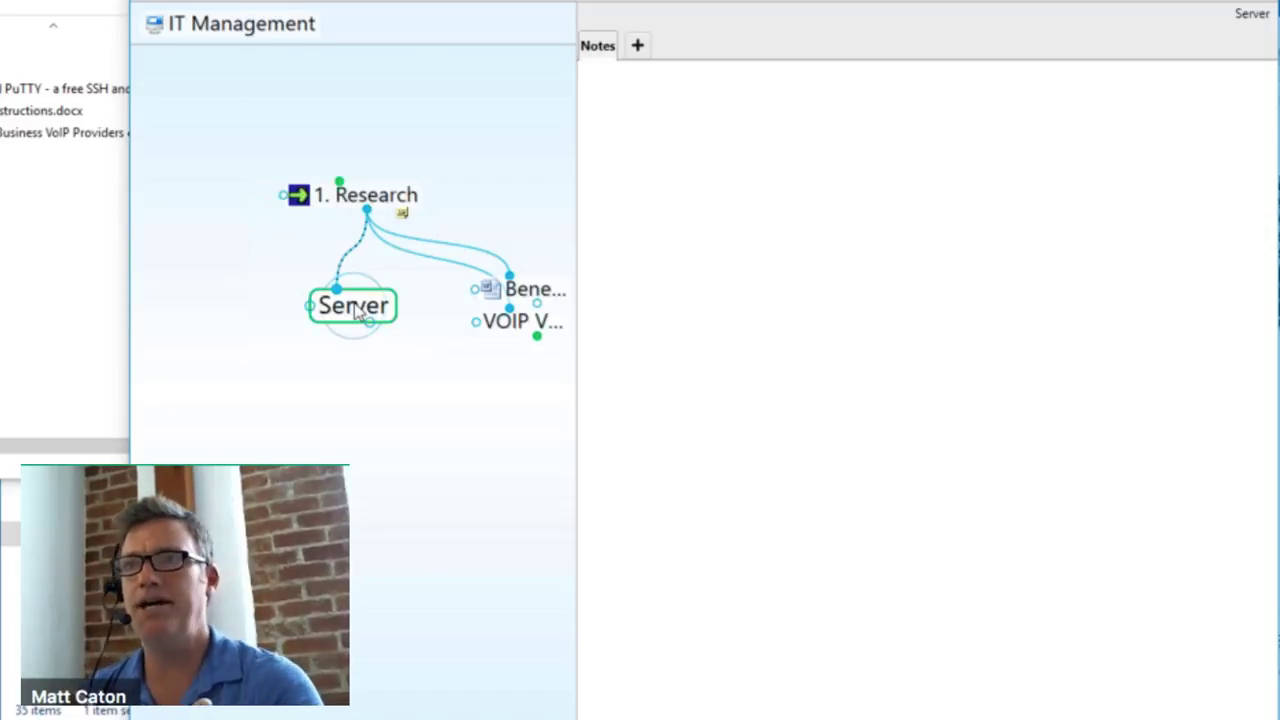
pyautogui.doubleClick(357, 311)
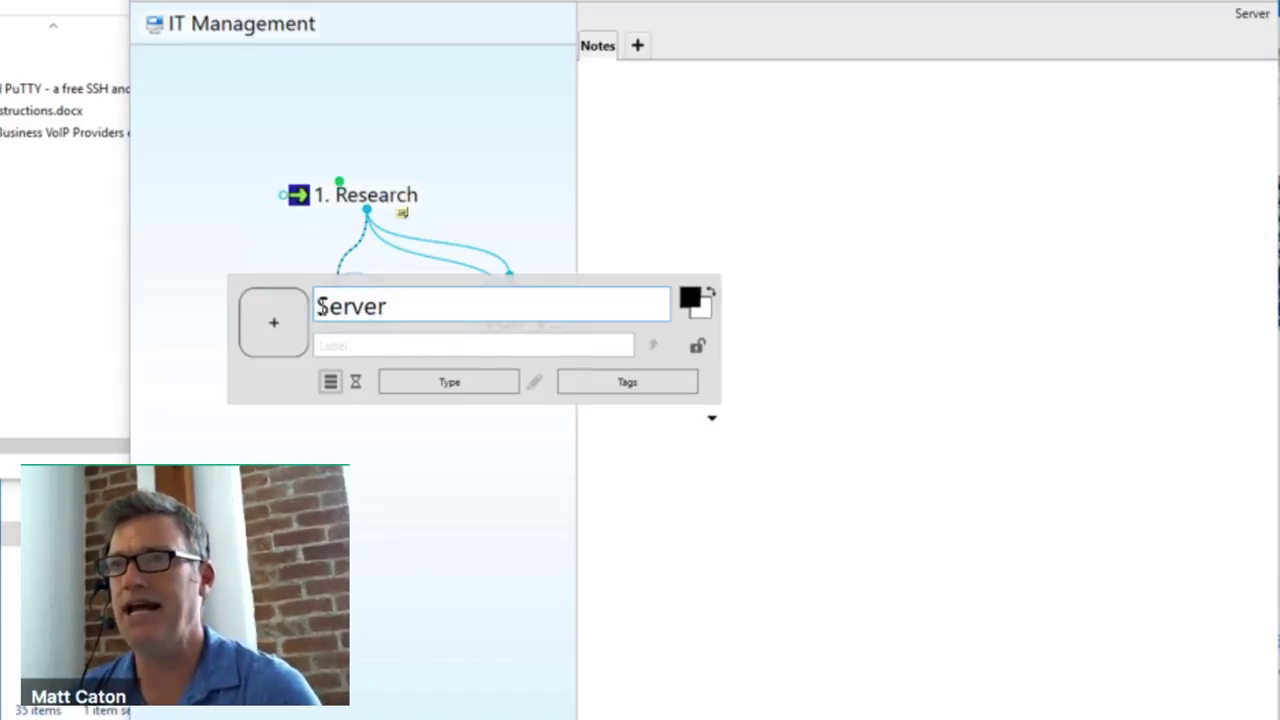
pyautogui.write('Res')
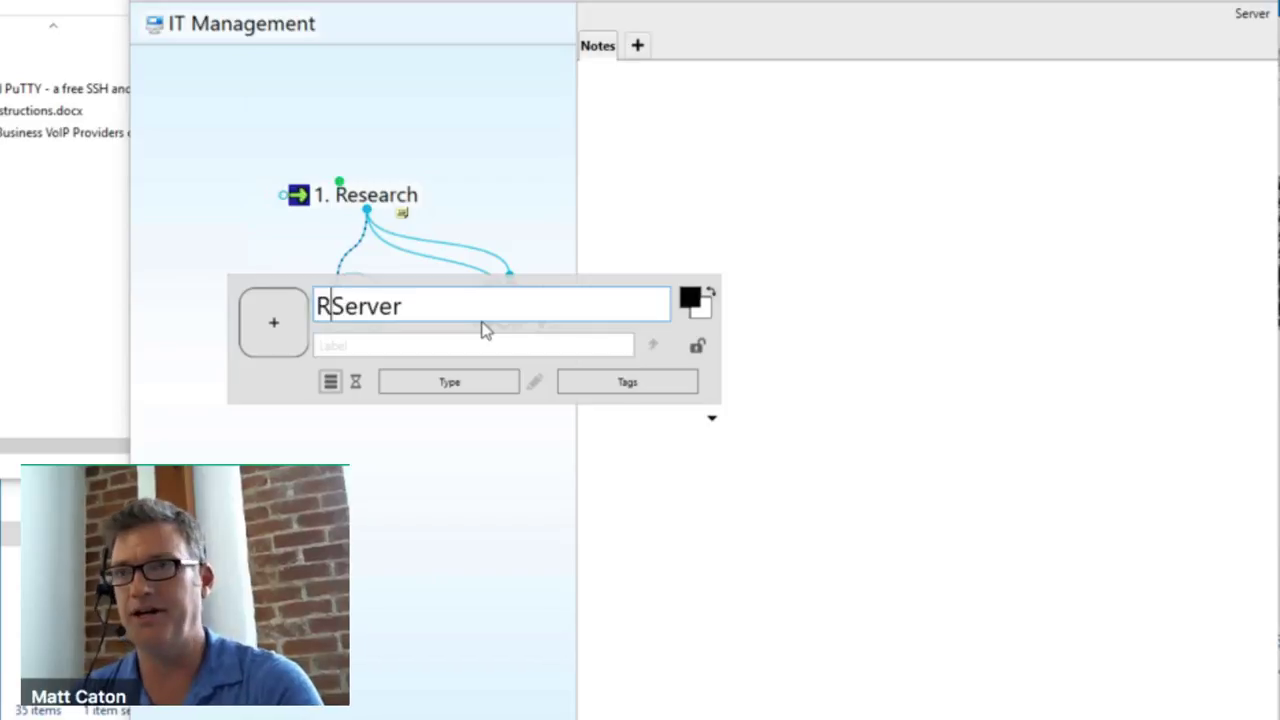
pyautogui.write('tarting the')
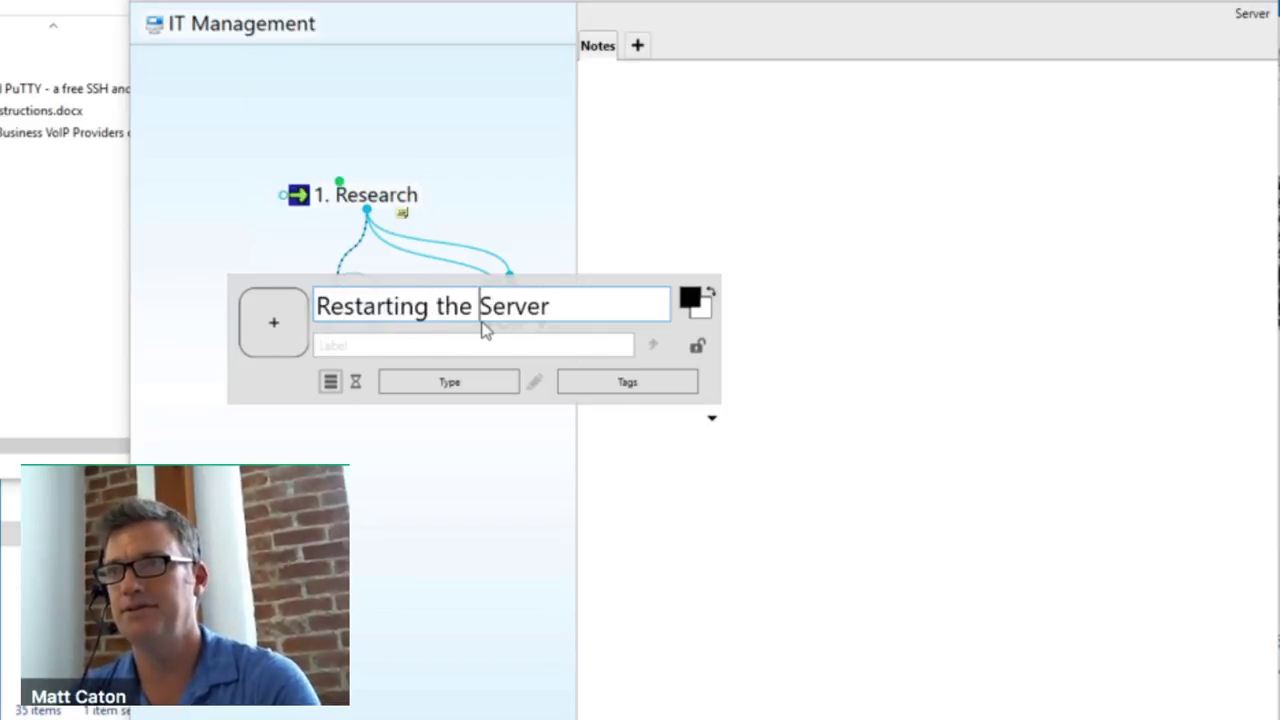
pyautogui.press('Return')
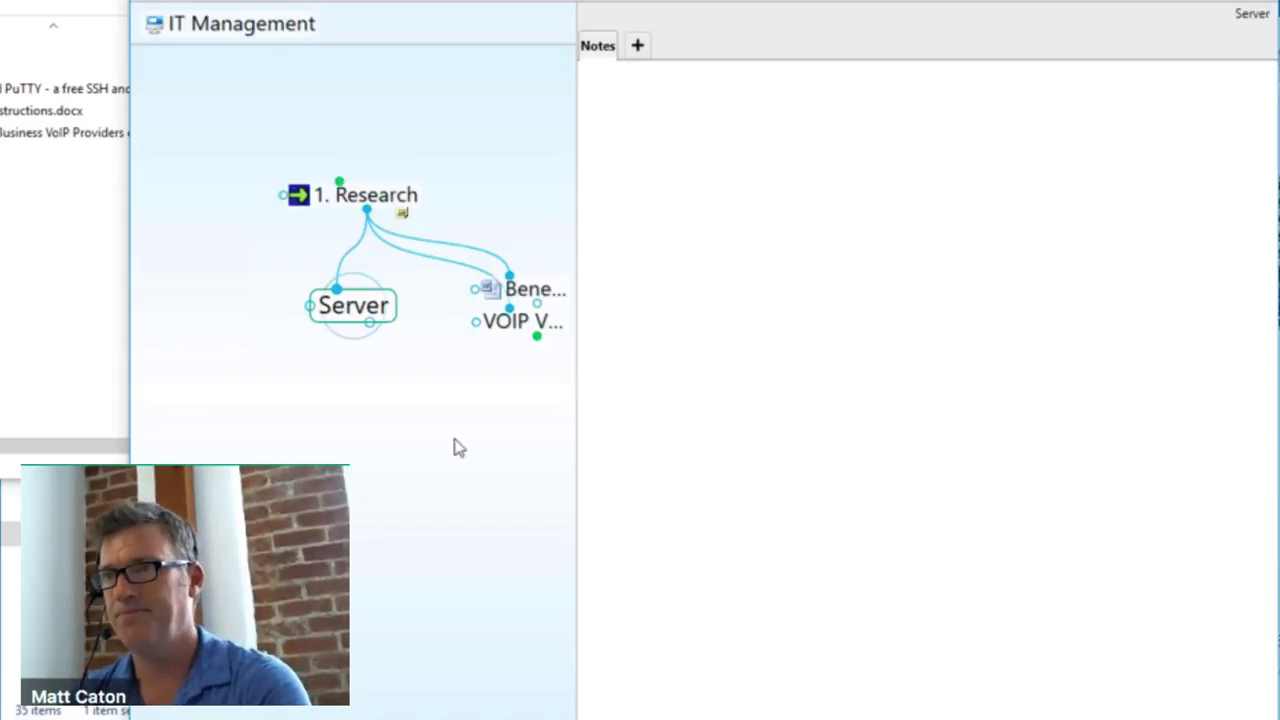
pyautogui.click(797, 275)
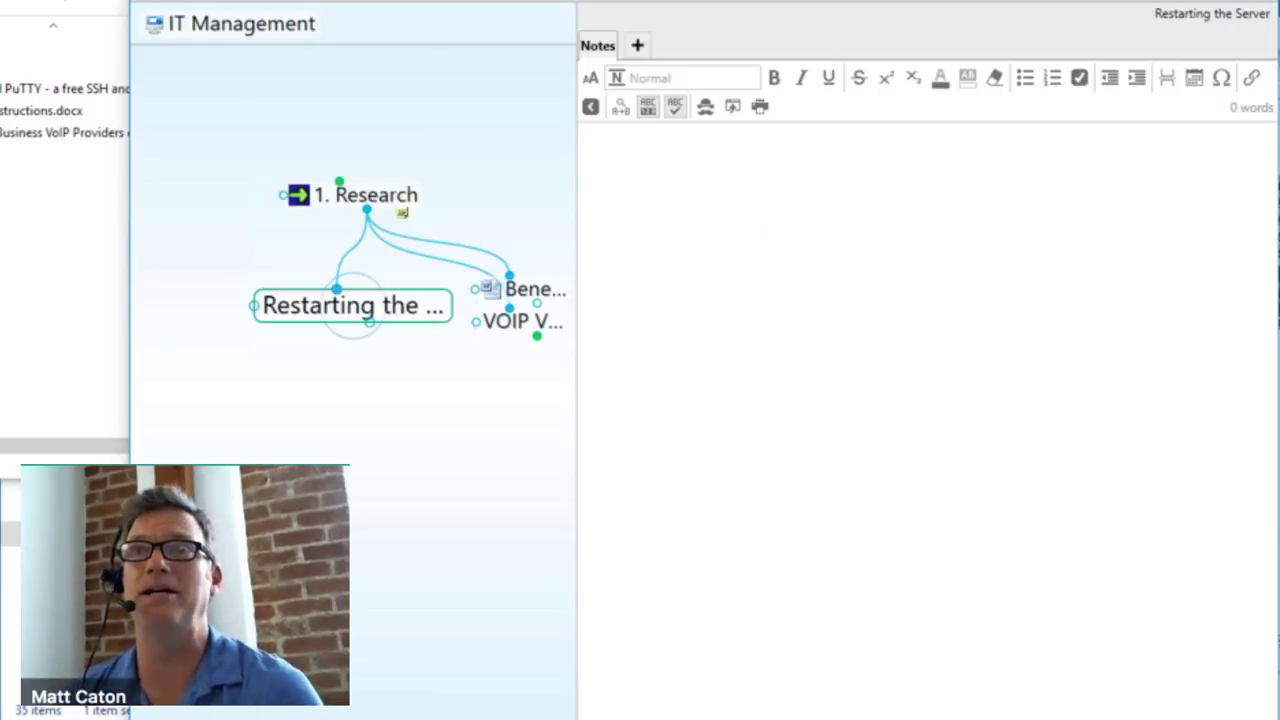
# Shrink the file window holding brainkey.ppk, open the Telnet folder in Program Files and place its window beneath.
pyautogui.doubleClick(4, 66)
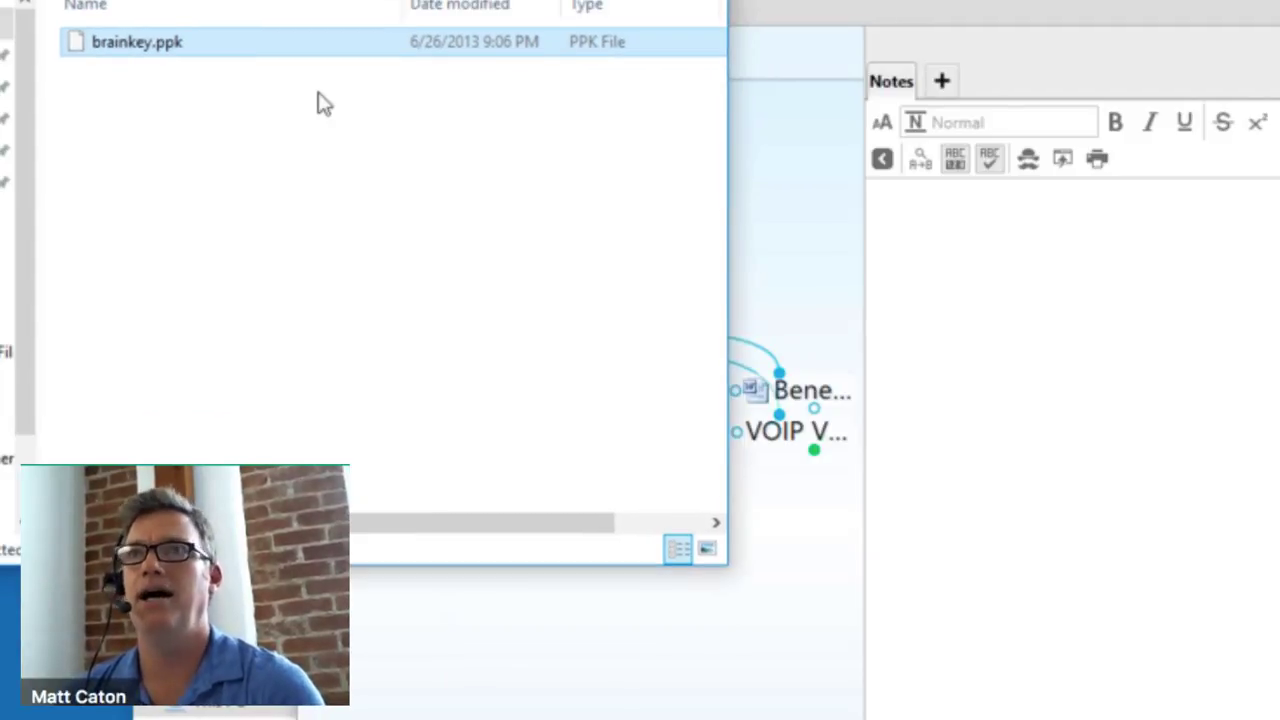
pyautogui.moveTo(721, 562); pyautogui.dragTo(651, 300)
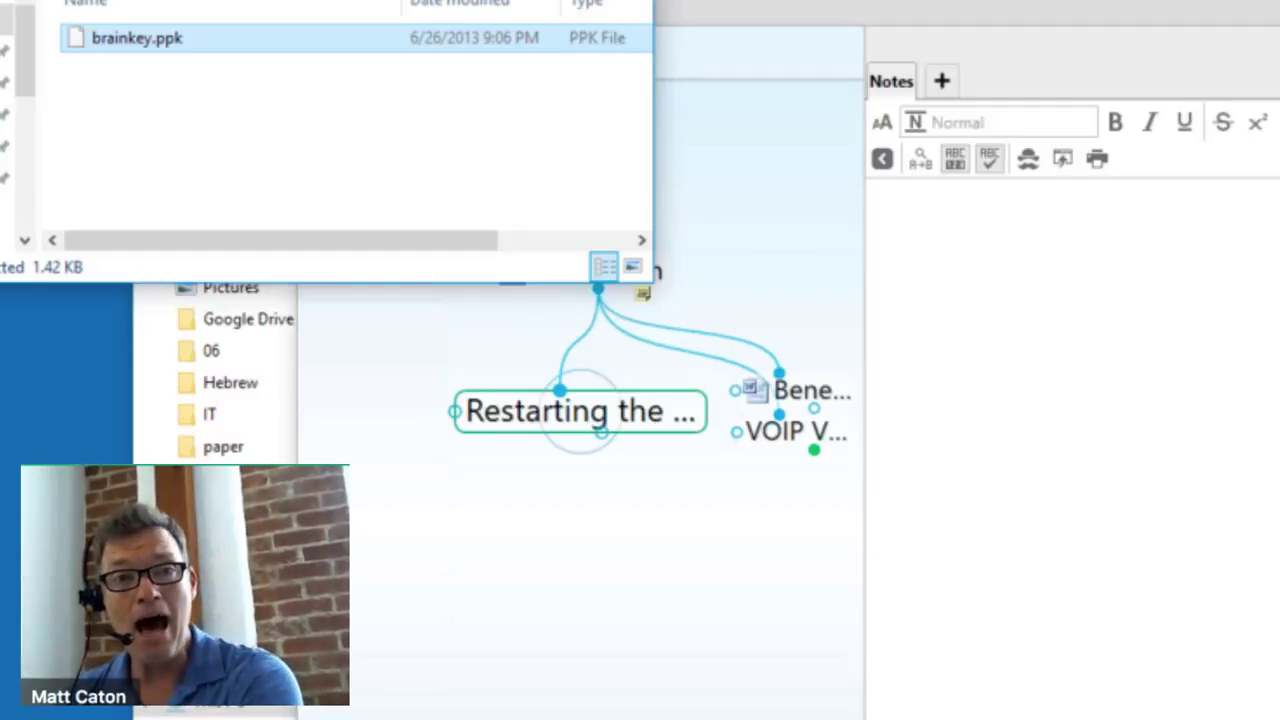
pyautogui.hotkey('alt', 'Tab')
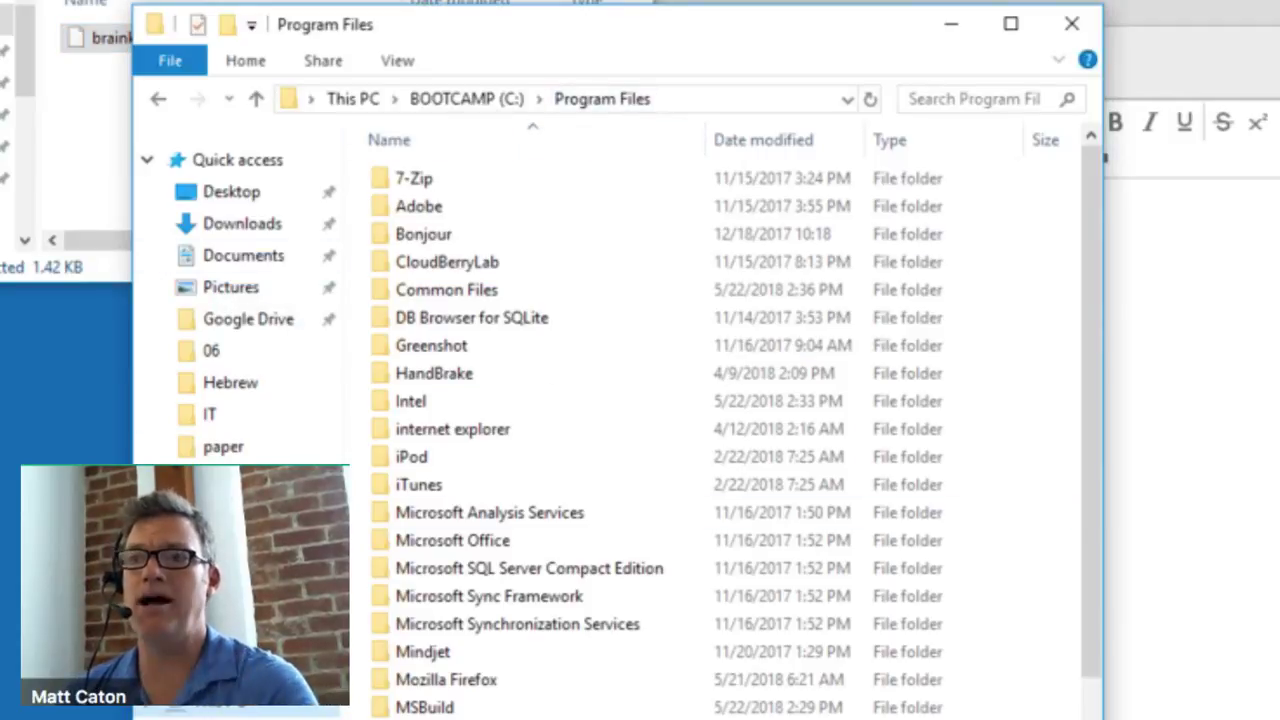
pyautogui.doubleClick(403, 226)
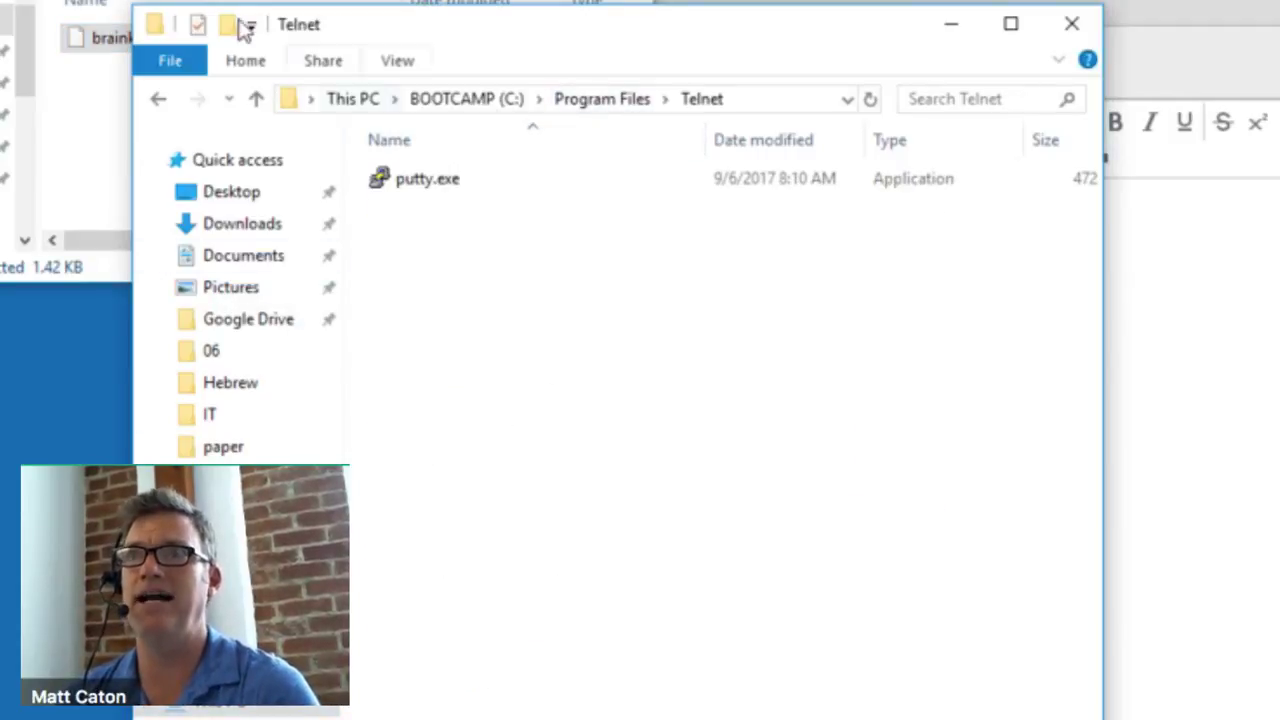
pyautogui.moveTo(133, 8); pyautogui.dragTo(58, 575)
pyautogui.moveTo(8, 400); pyautogui.dragTo(3, 333)
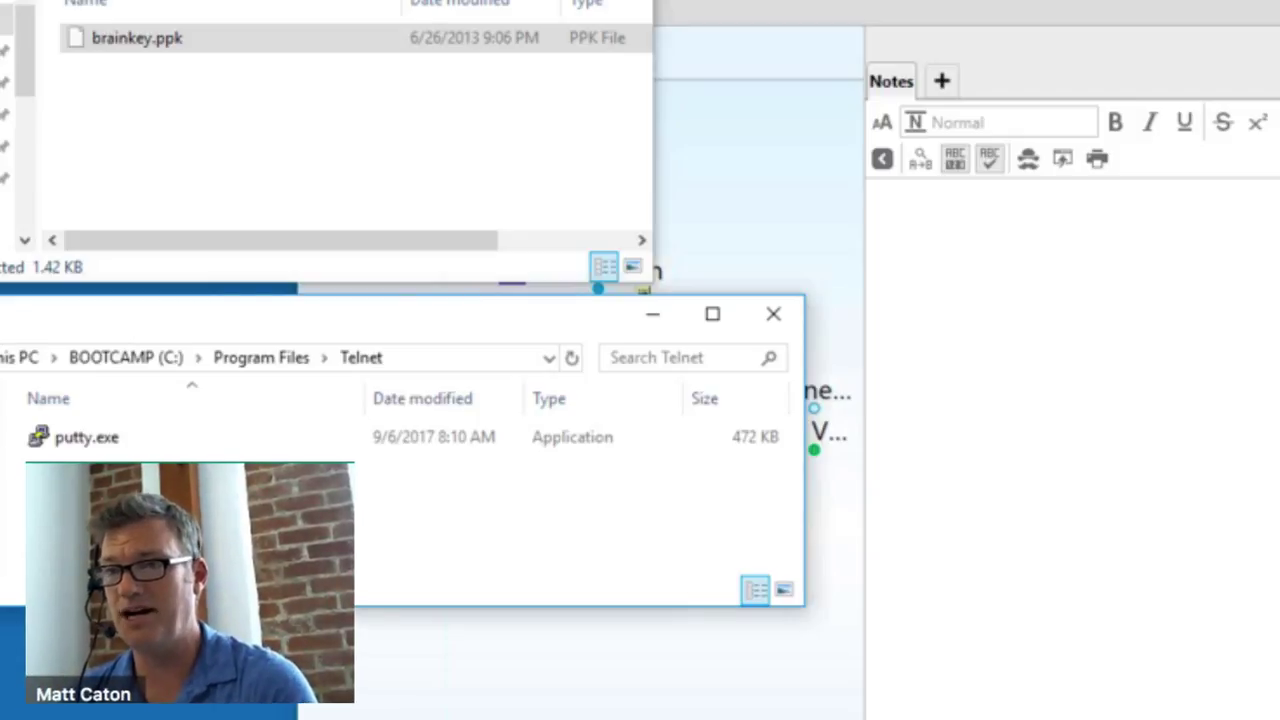
# Switch to the Chrome window with the Putty Instructions email and reposition it so the whole message is readable.
pyautogui.moveTo(406, 719)
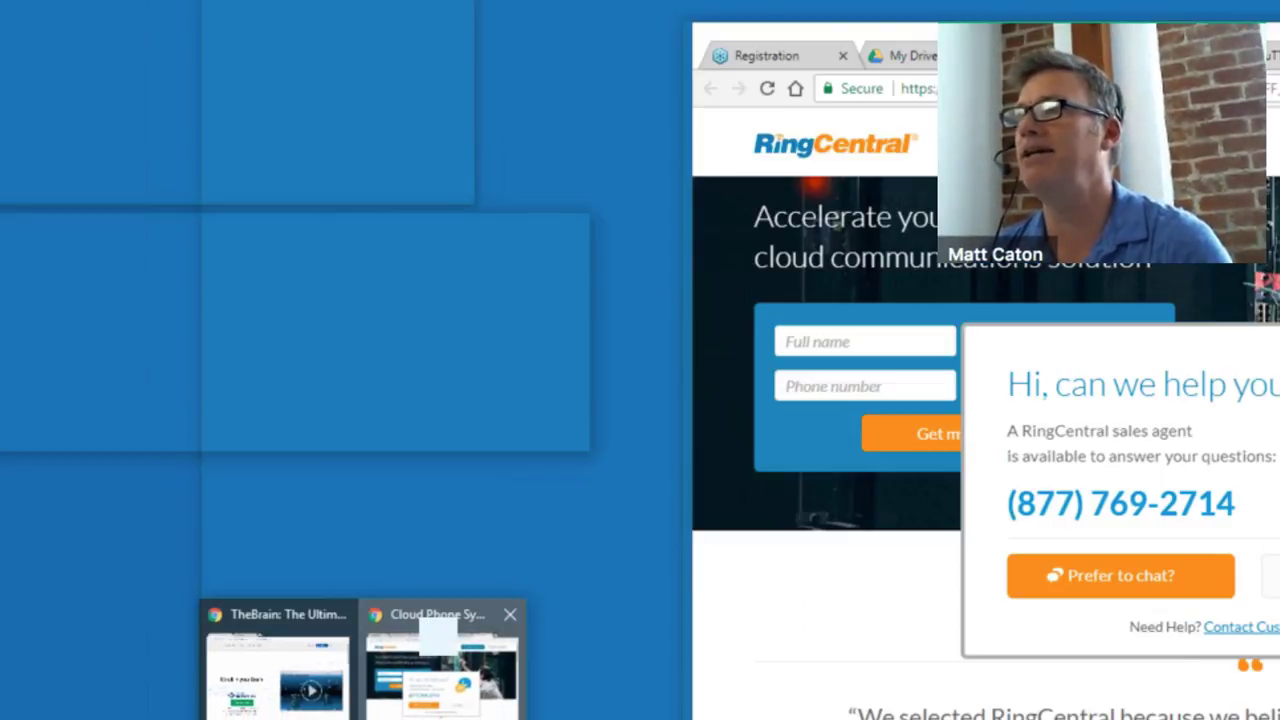
pyautogui.click(443, 614)
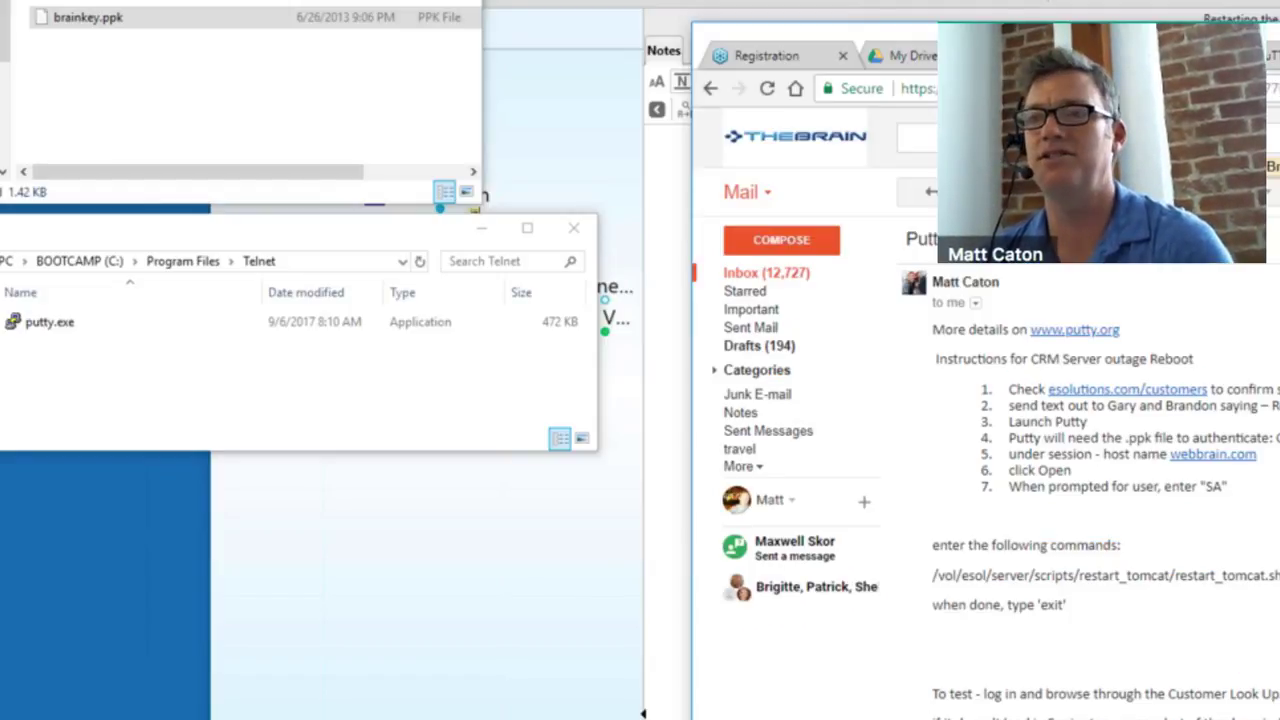
pyautogui.press('super+Down')
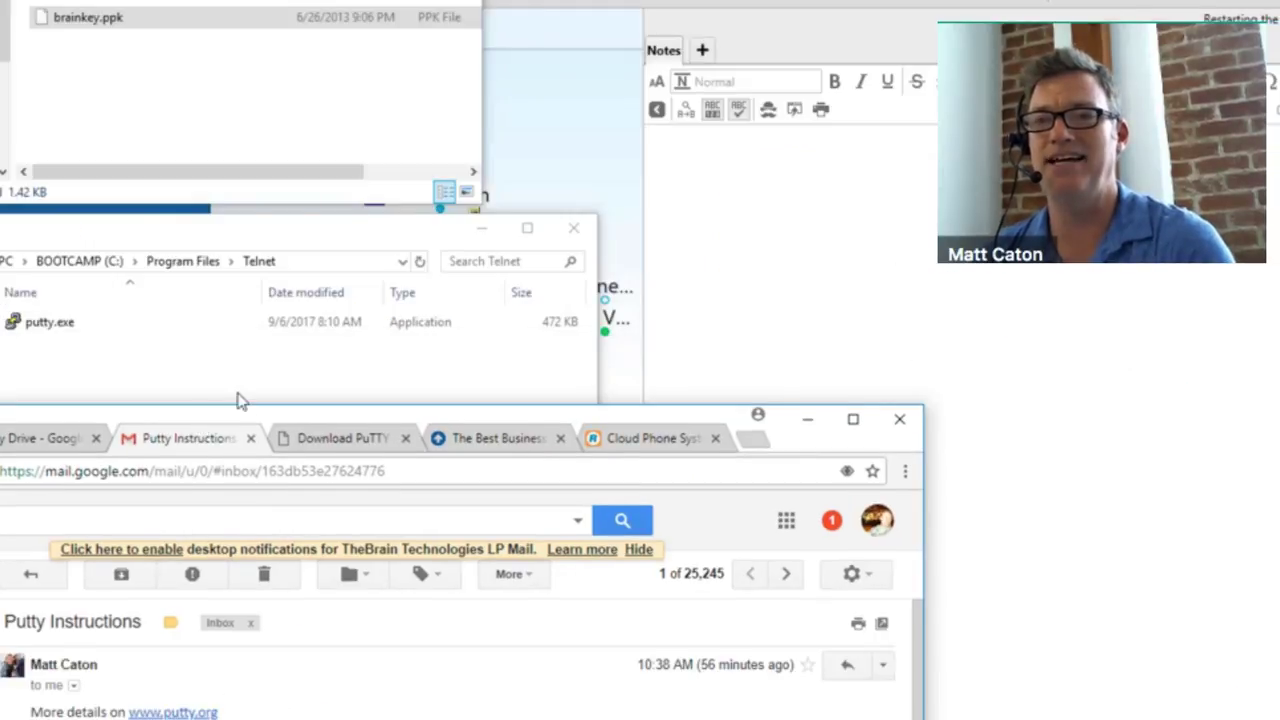
pyautogui.moveTo(237, 397); pyautogui.dragTo(233, 483)
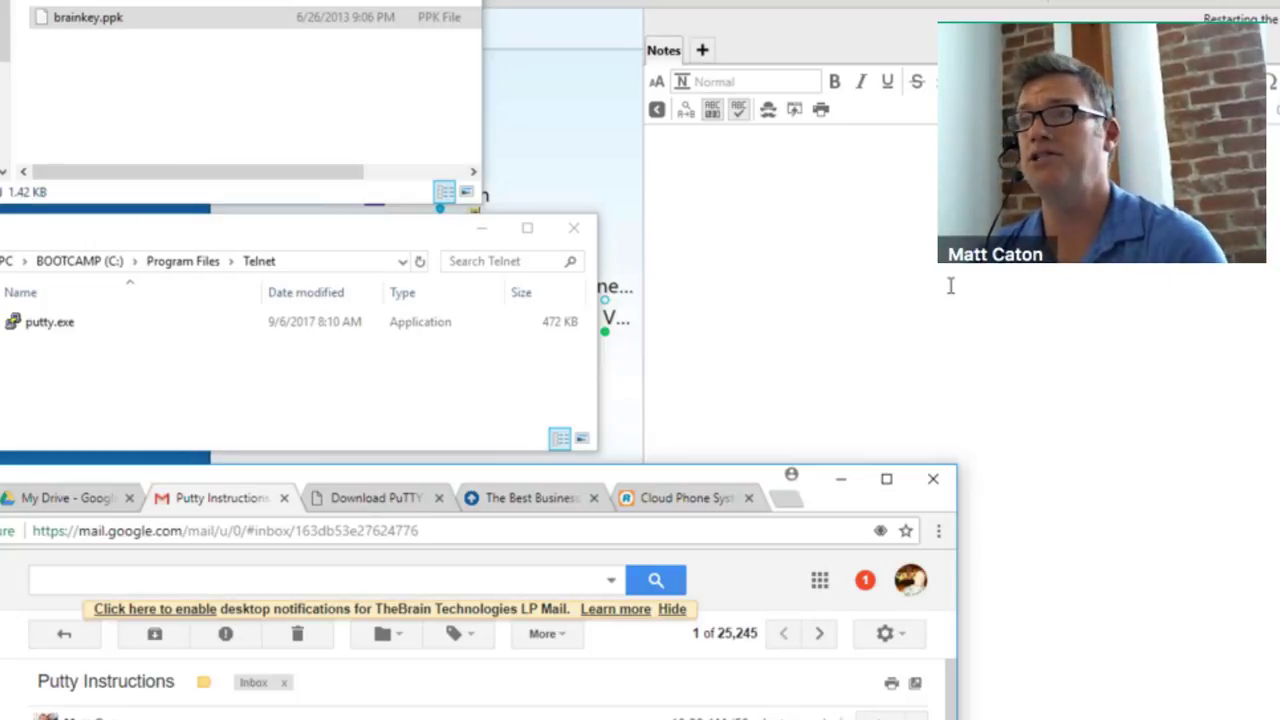
pyautogui.moveTo(514, 475); pyautogui.dragTo(632, 237)
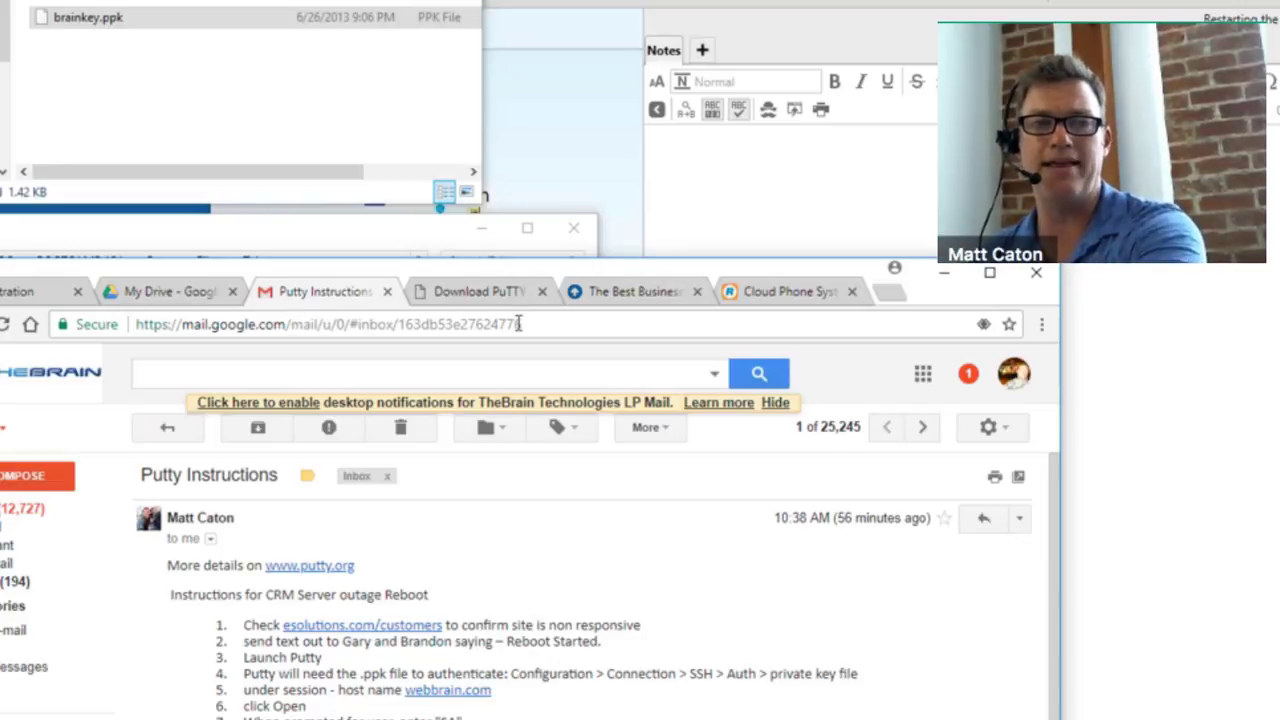
pyautogui.moveTo(528, 260); pyautogui.dragTo(522, 3)
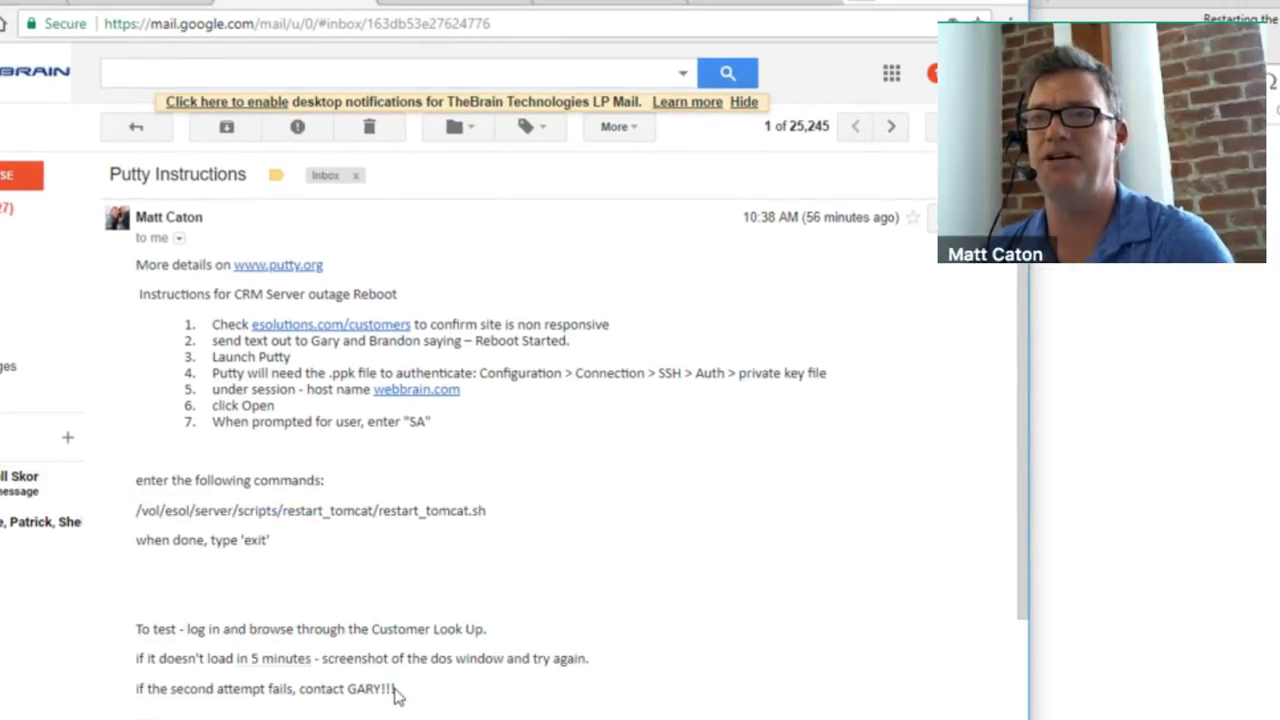
# Copy the full body of the Putty Instructions email into the notes of Restarting the Server in TheBrain.
pyautogui.moveTo(326, 690); pyautogui.dragTo(134, 259)
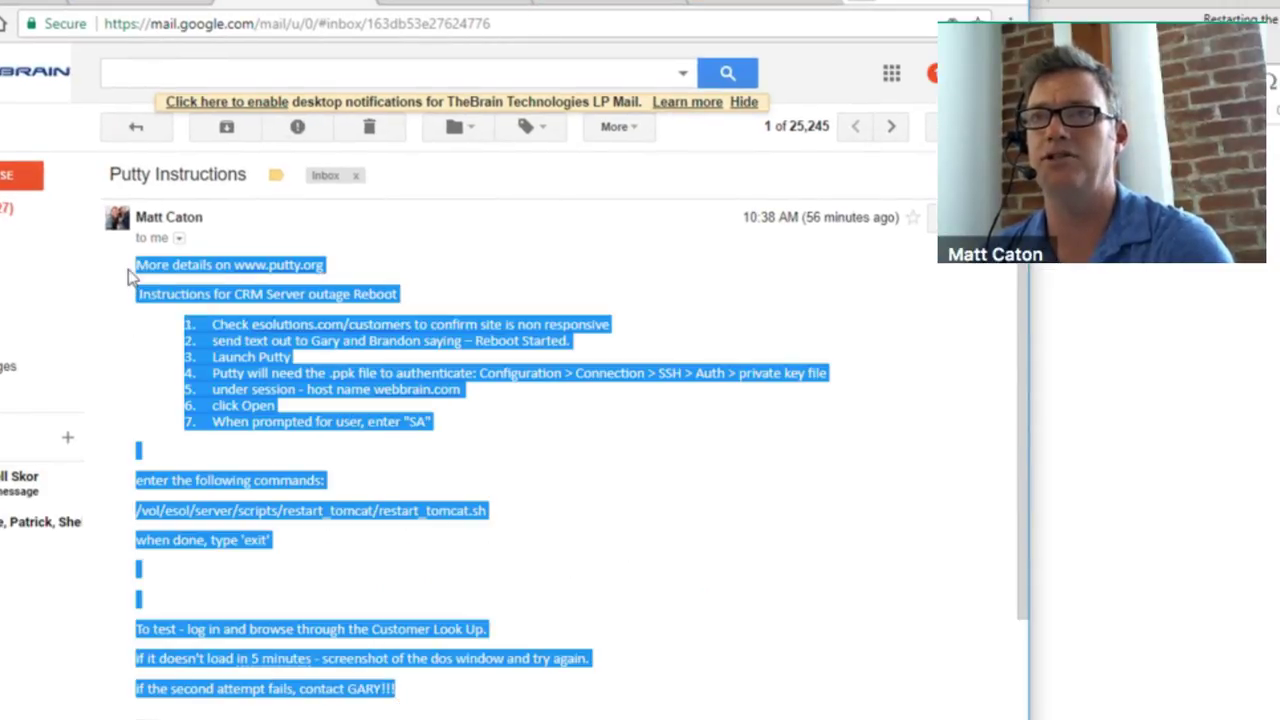
pyautogui.rightClick(273, 346)
pyautogui.click(334, 358)
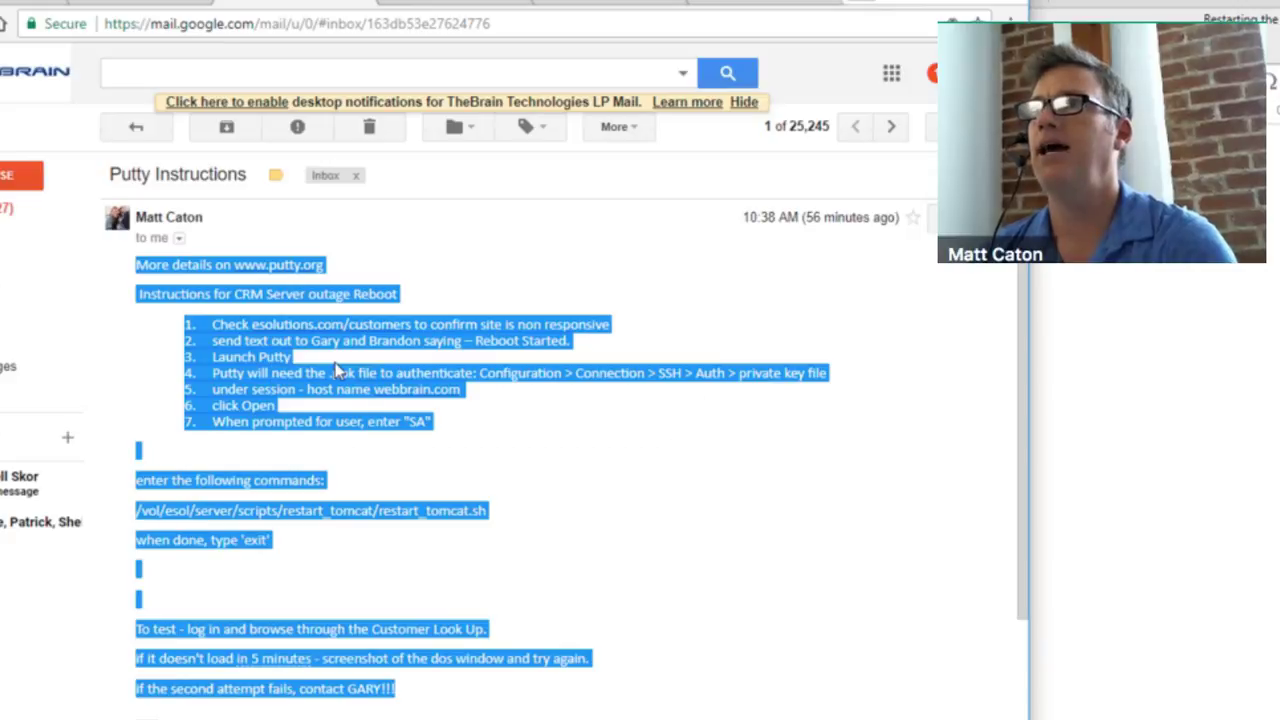
pyautogui.moveTo(445, 3); pyautogui.dragTo(390, 392)
pyautogui.hotkey('alt', 'Tab')
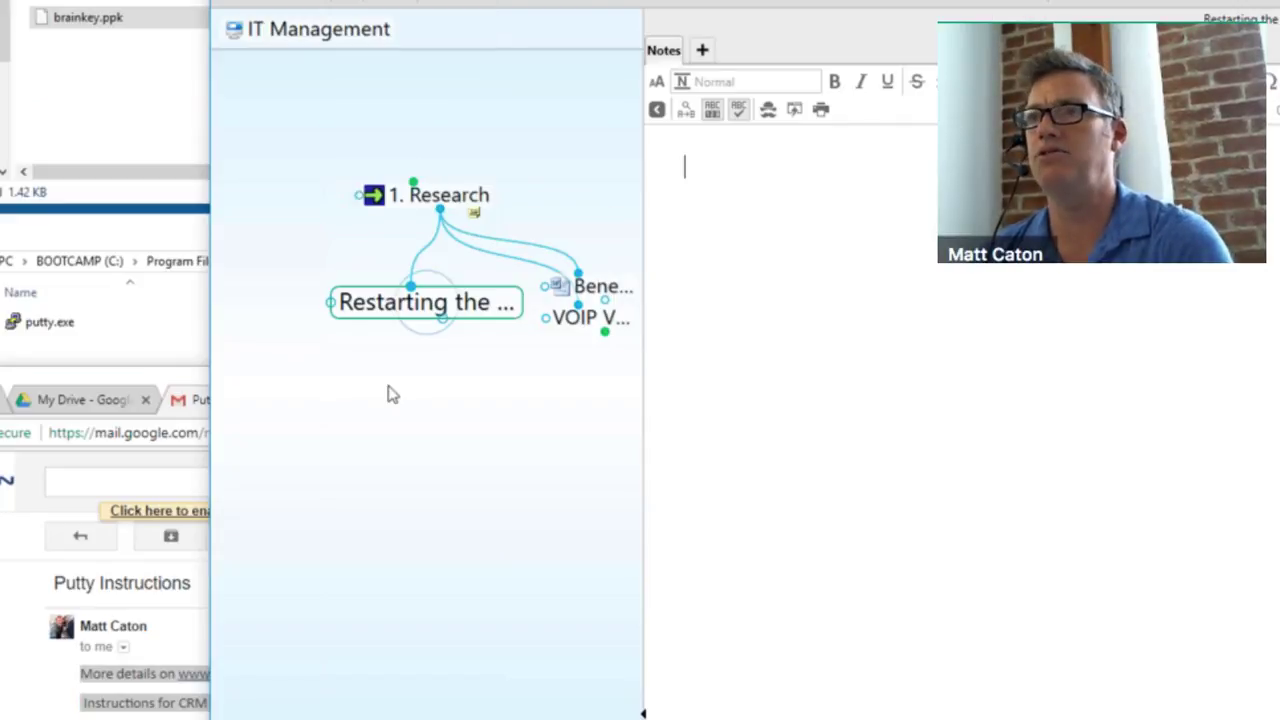
pyautogui.rightClick(807, 333)
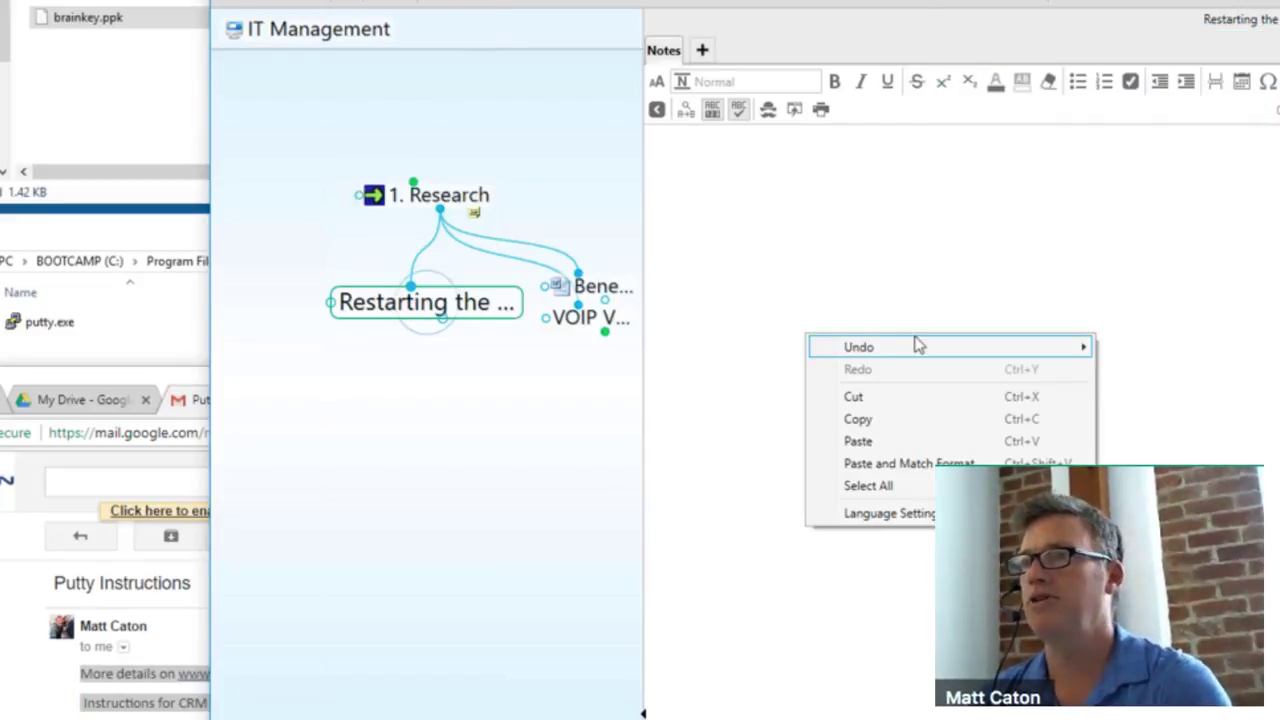
pyautogui.click(874, 440)
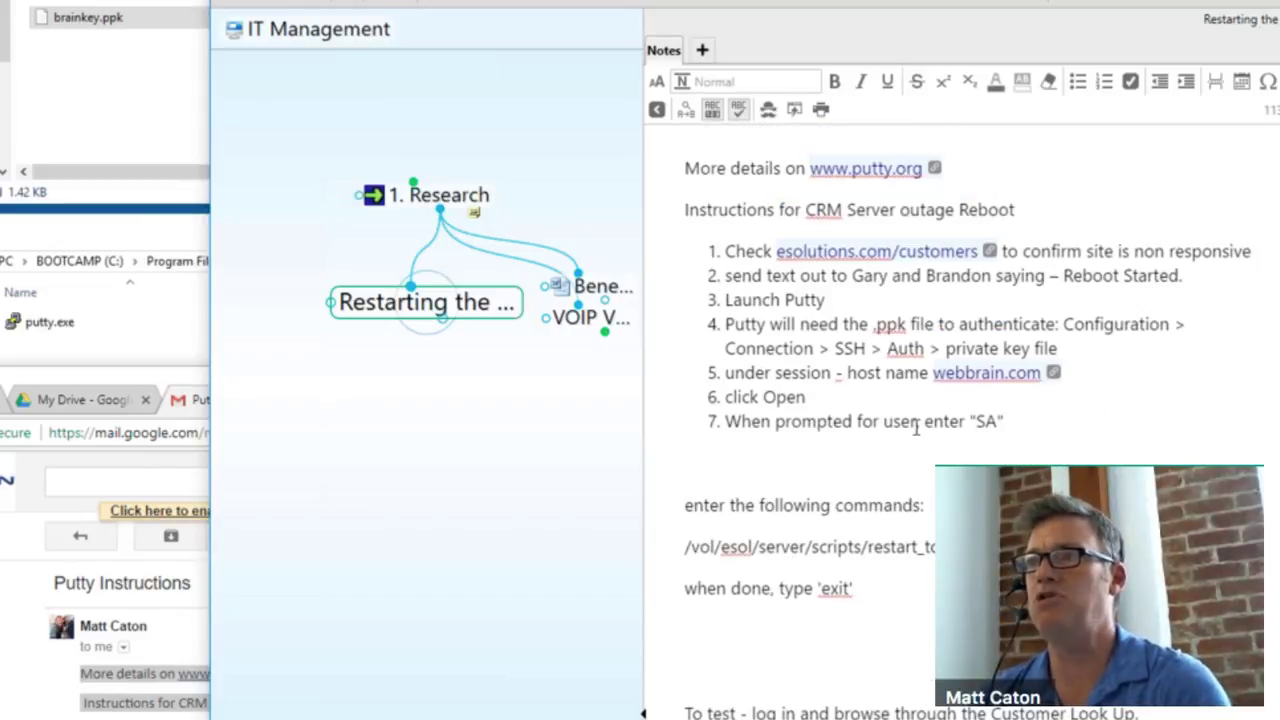
# Format the restart_tomcat.sh command line in the Restarting the Server notes as bold with the Sub-heading style.
pyautogui.moveTo(875, 422); pyautogui.dragTo(1114, 409)
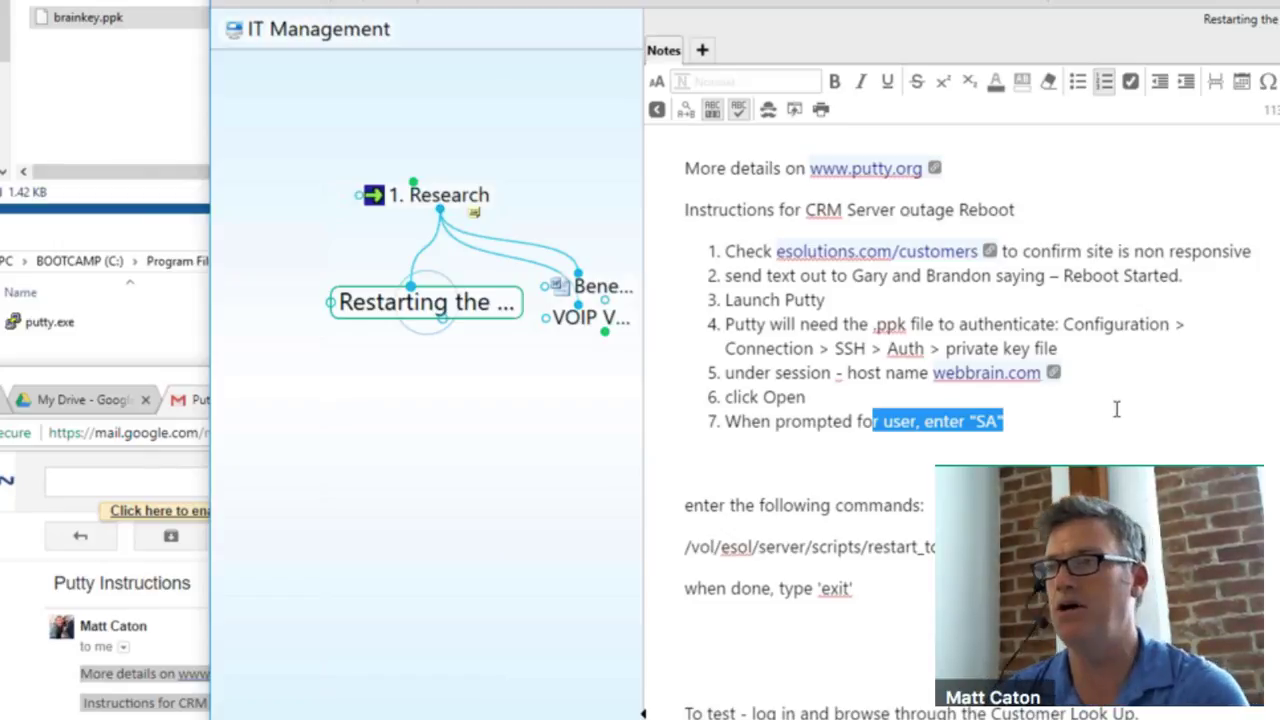
pyautogui.click(684, 547)
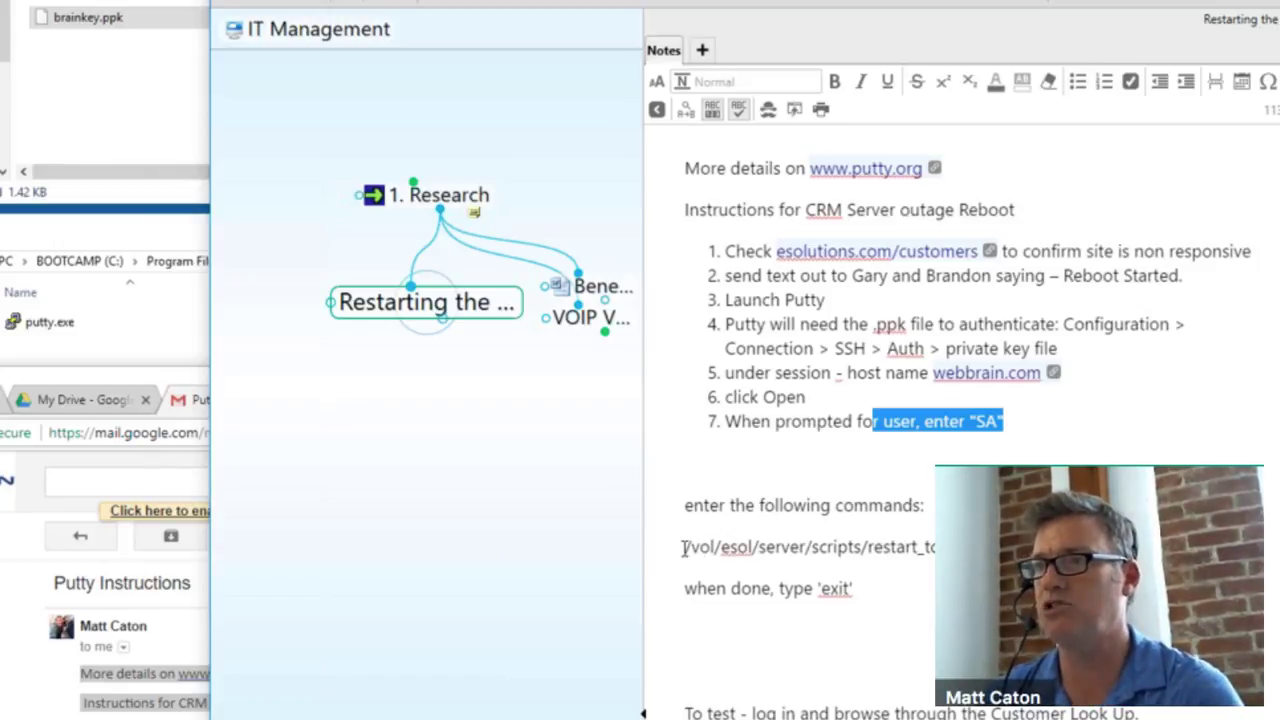
pyautogui.click(684, 547)
pyautogui.hotkey('shift', 'End')
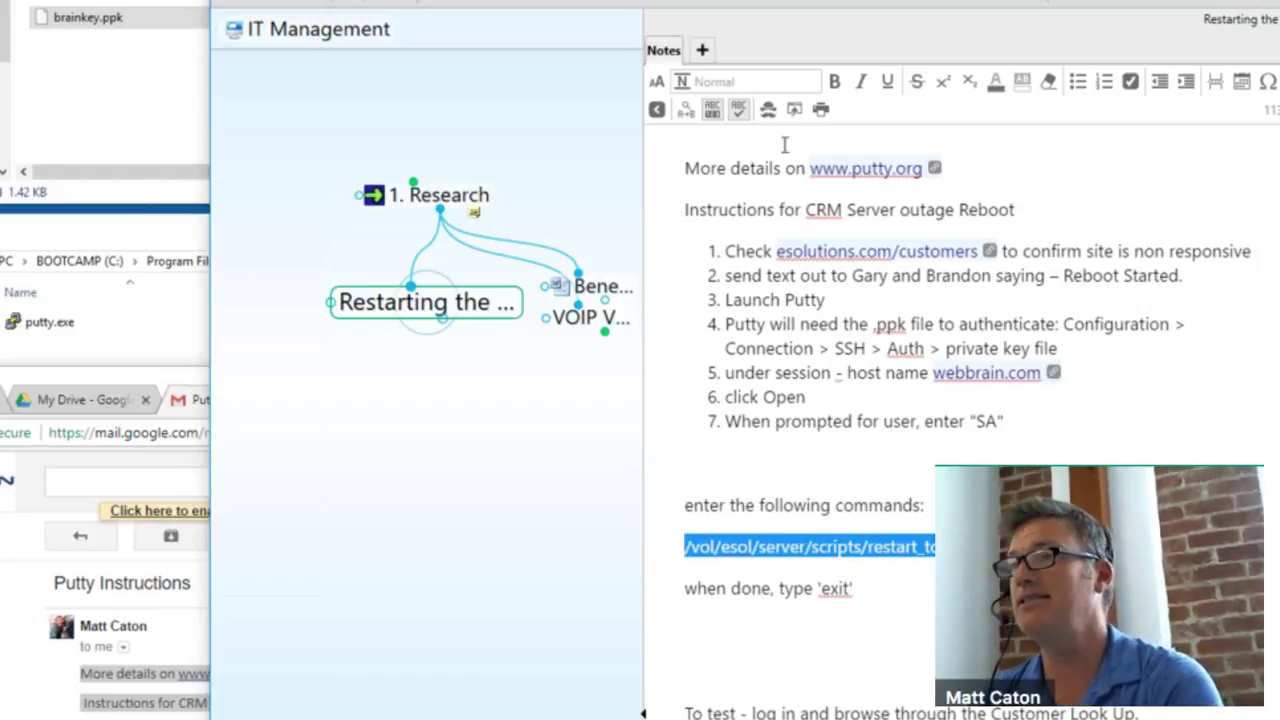
pyautogui.click(834, 81)
pyautogui.click(778, 84)
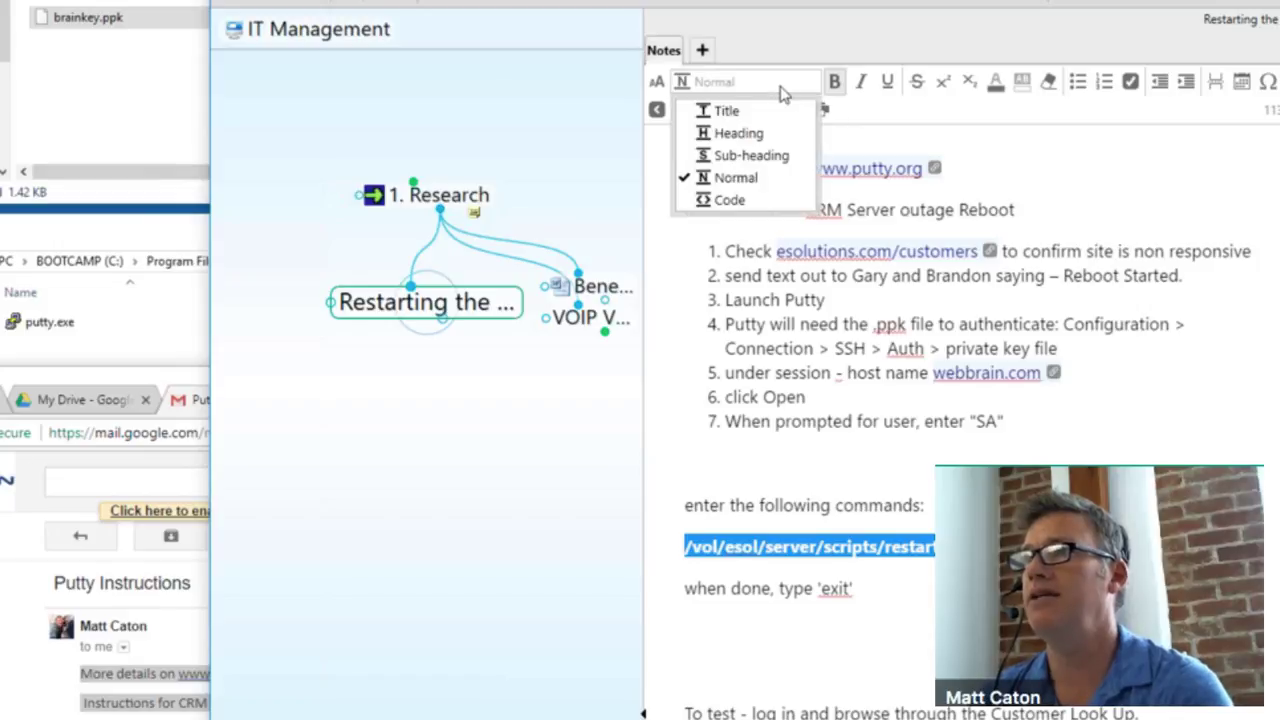
pyautogui.click(730, 158)
pyautogui.click(917, 443)
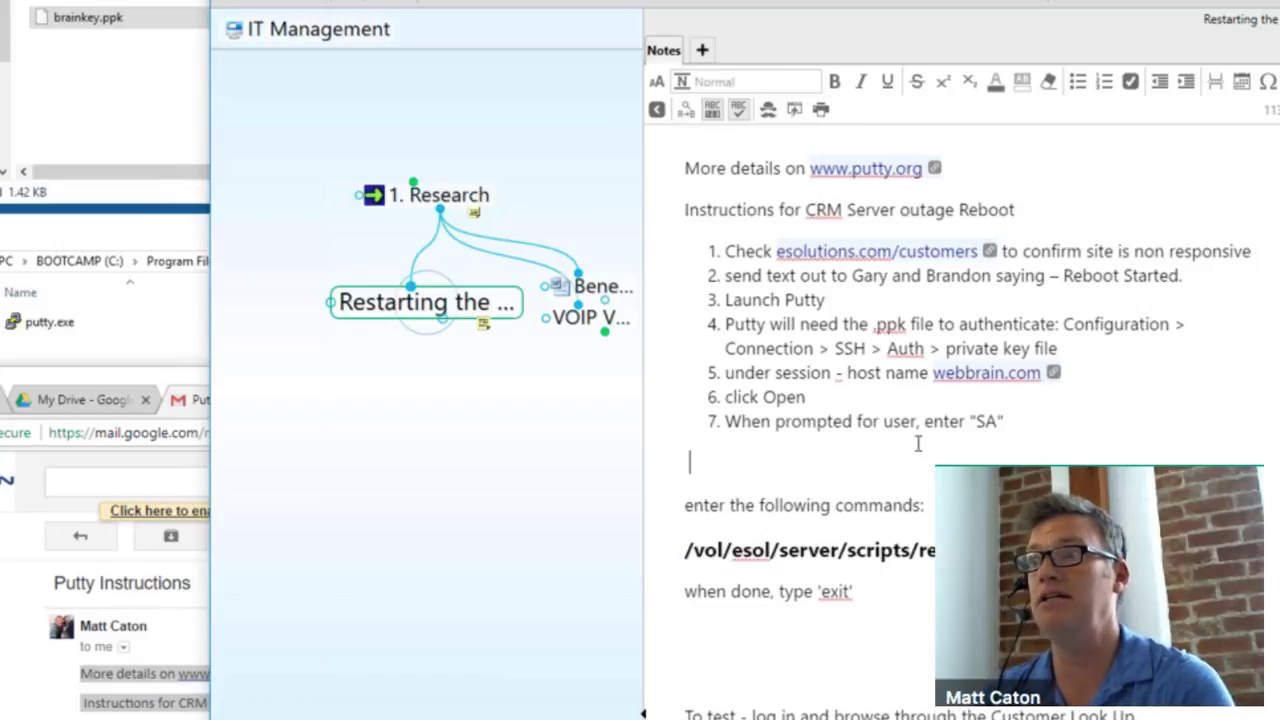
pyautogui.scroll(-1, 917, 443)
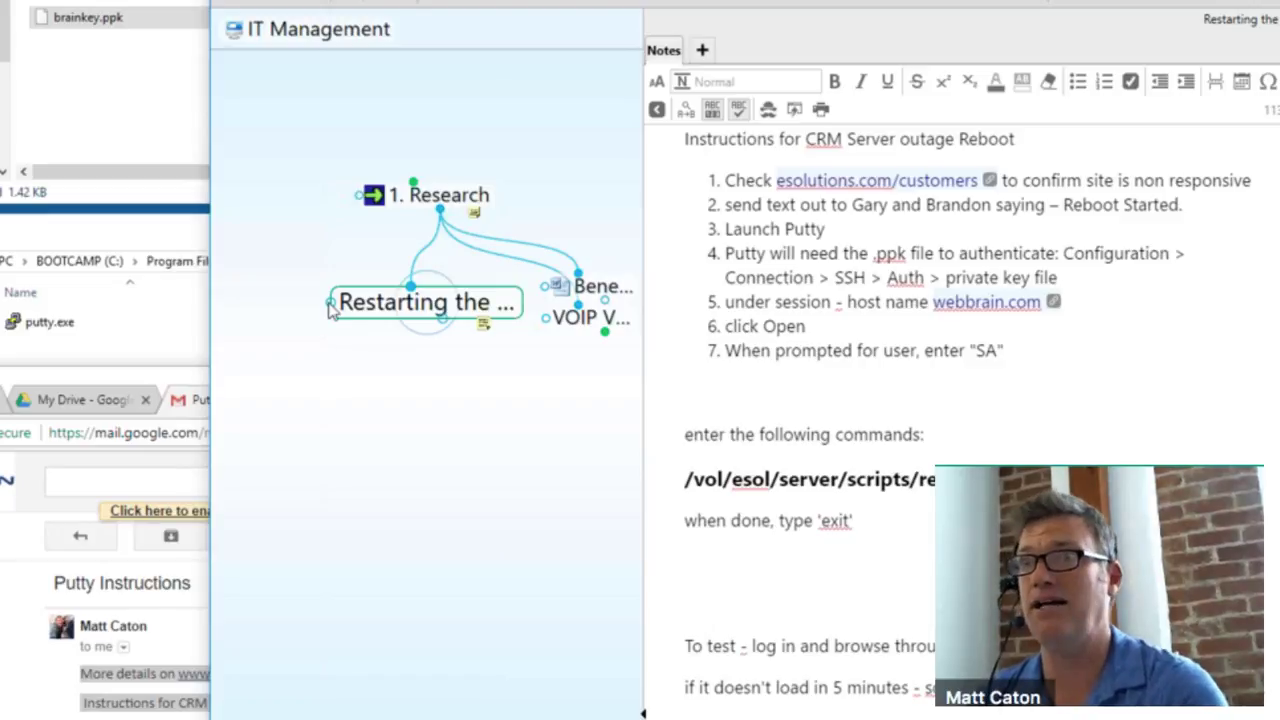
# Create a jump thought from Restarting the Server with the first name of the first text-message contact, and activate it.
pyautogui.moveTo(330, 302); pyautogui.dragTo(232, 302)
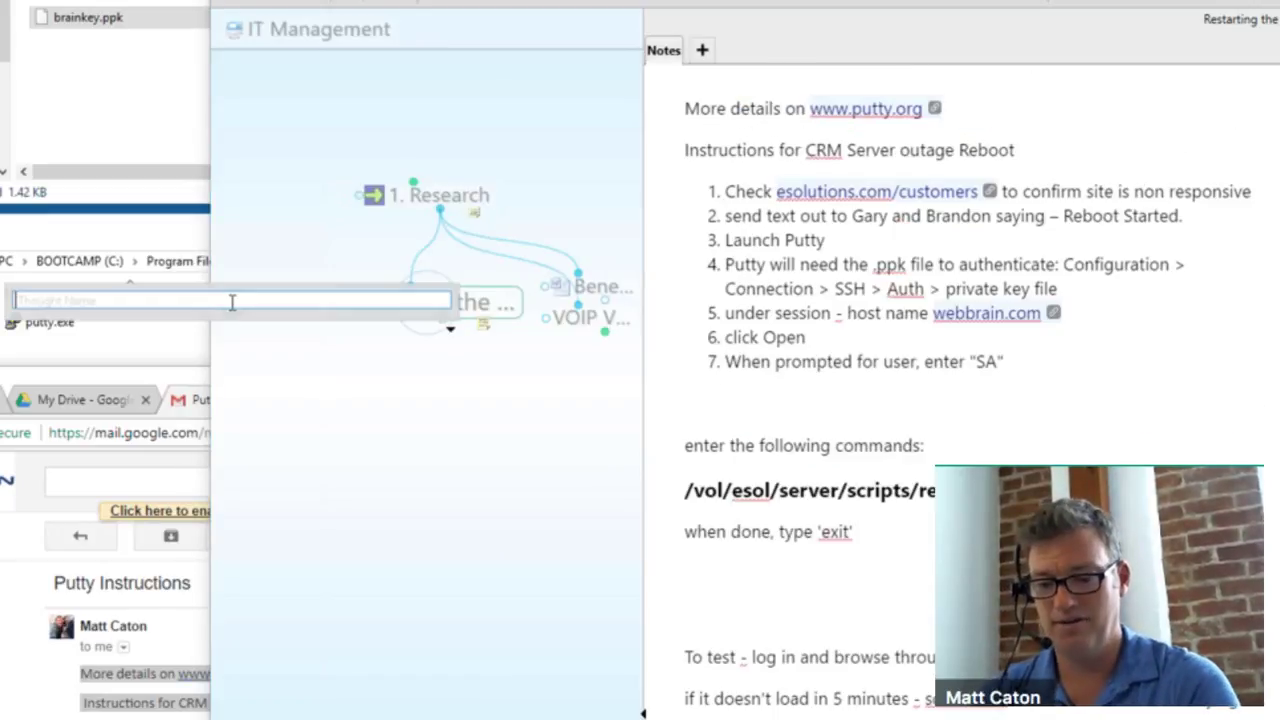
pyautogui.write('Gary')
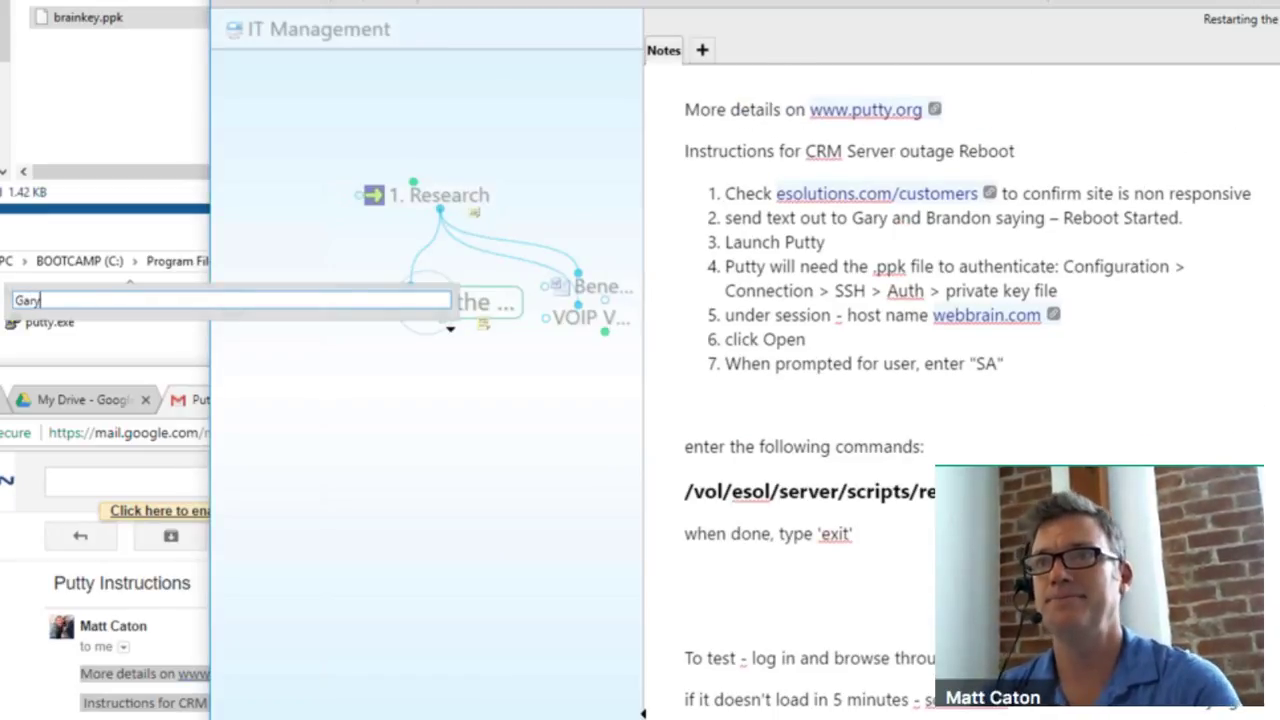
pyautogui.press('Return')
pyautogui.click(262, 304)
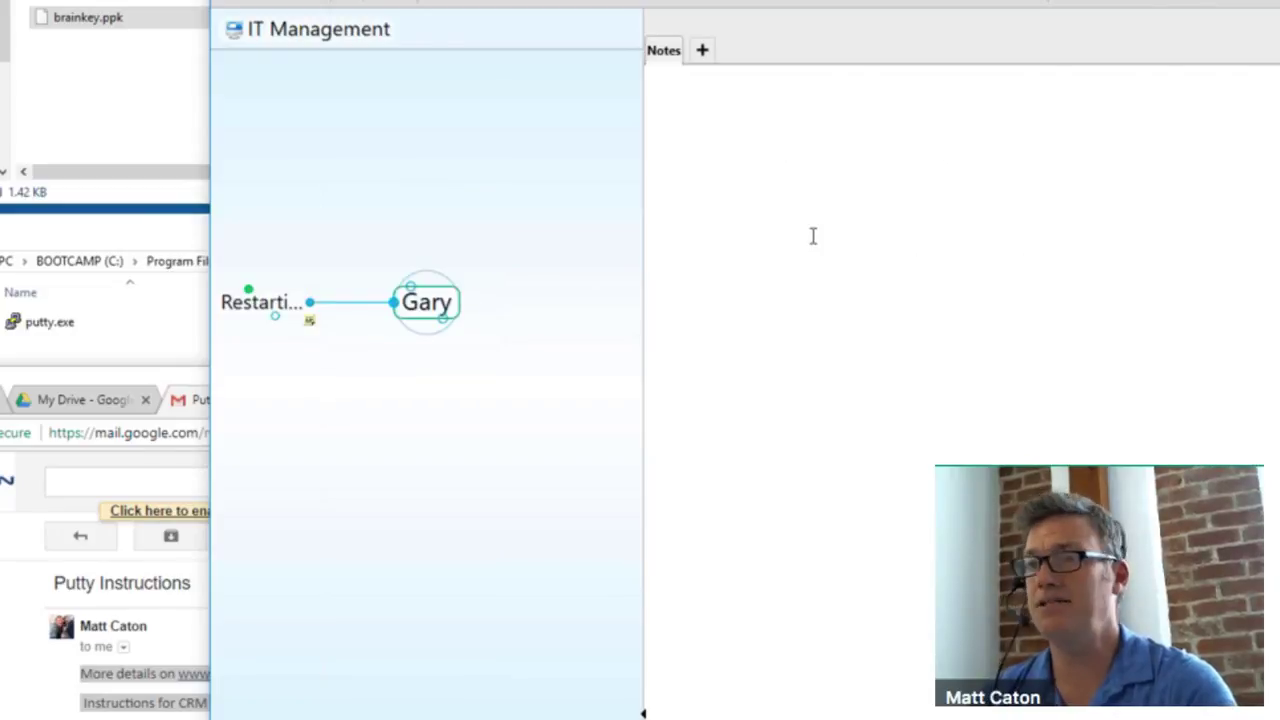
# Enter the contact's phone number in the new thought's notes and return to Restarting the Server.
pyautogui.click(824, 216)
pyautogui.write('1')
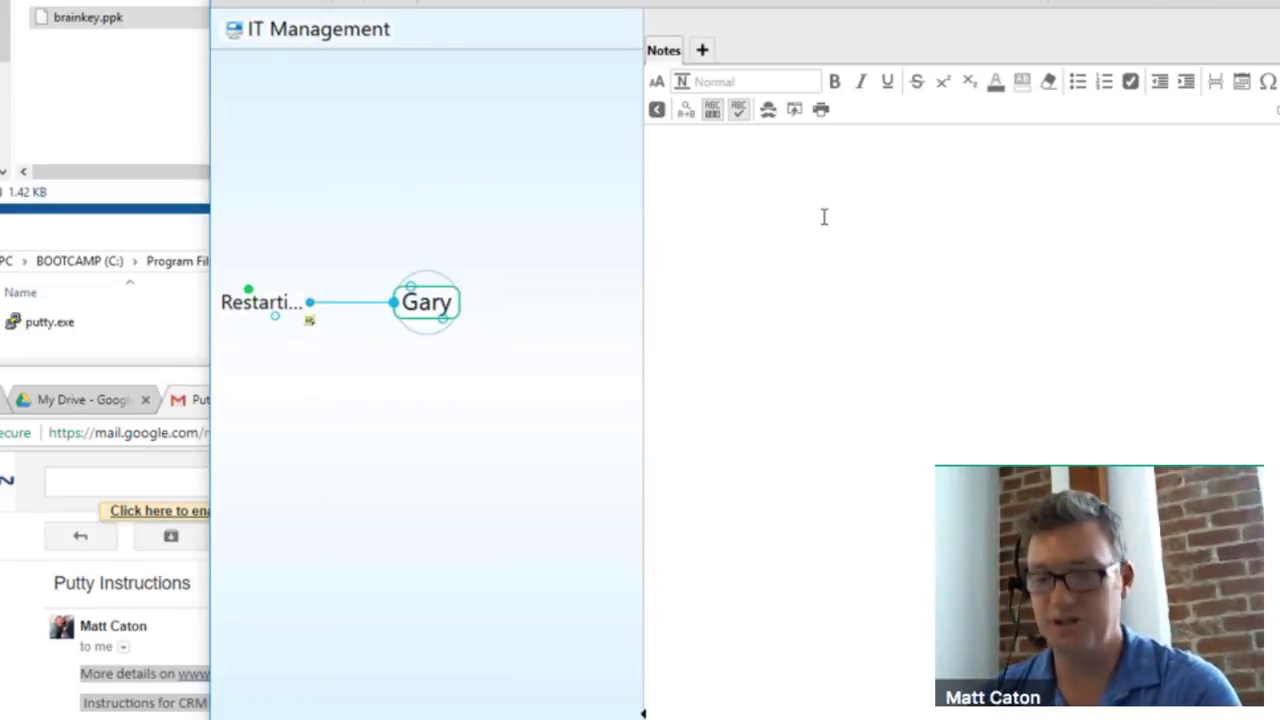
pyautogui.write('555-1')
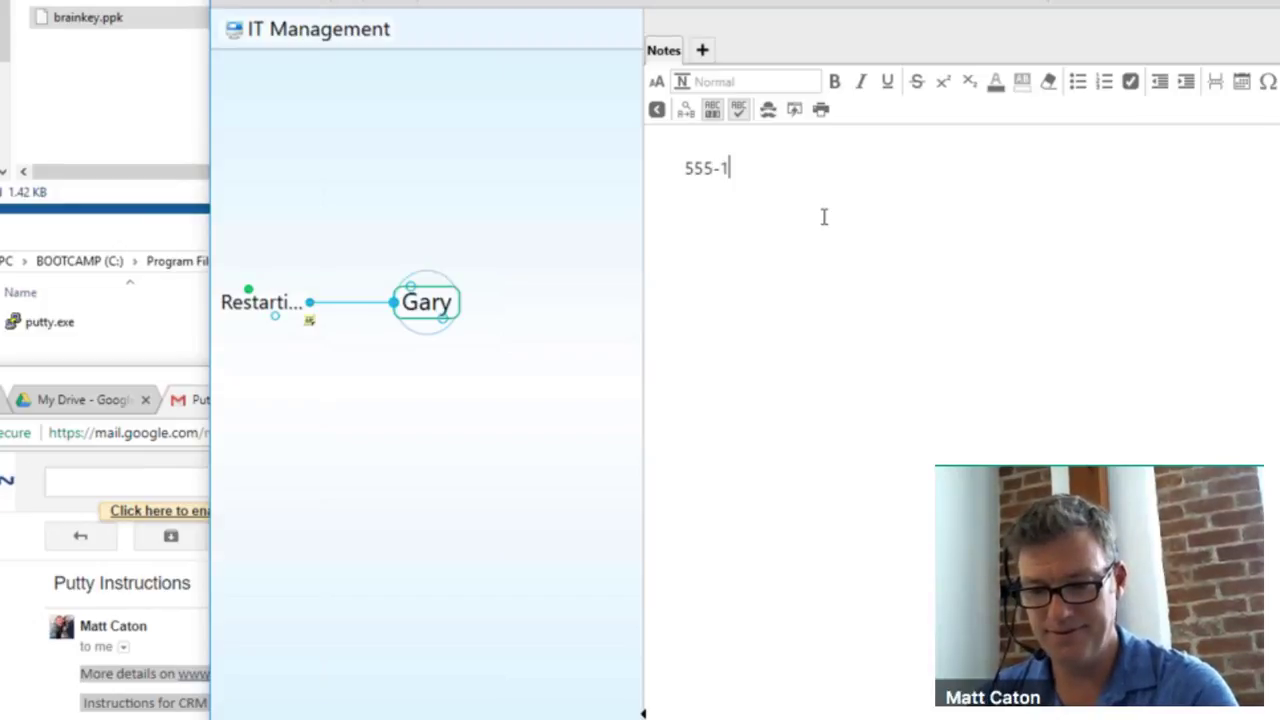
pyautogui.write('234')
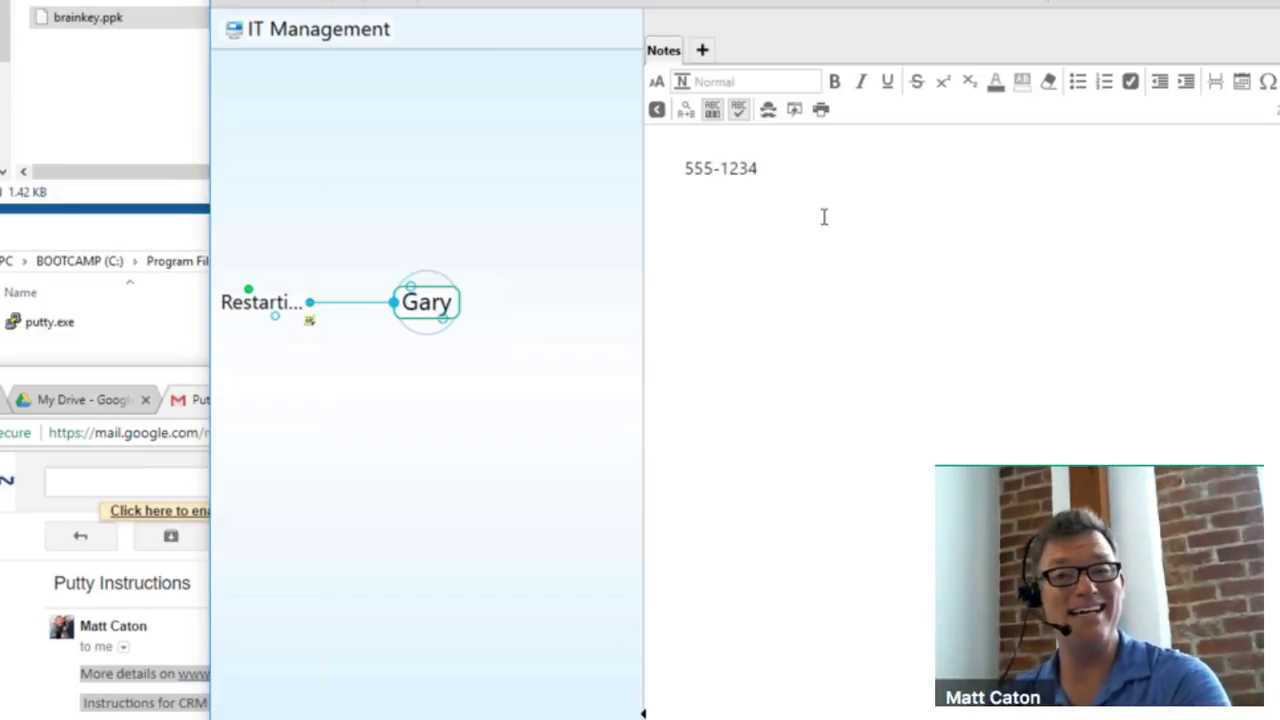
pyautogui.click(265, 303)
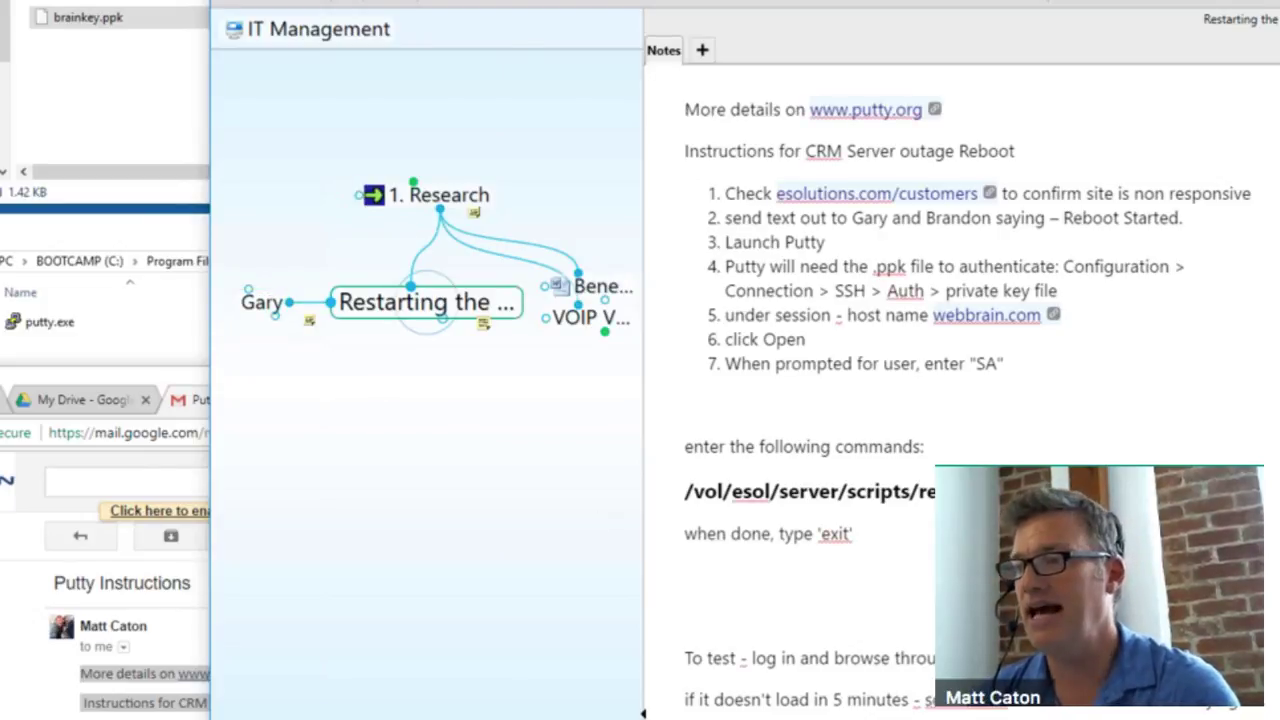
# Link the first contact's name in instruction 2 to the matching thought, test the link and return to Restarting the Server.
pyautogui.click(1022, 714)
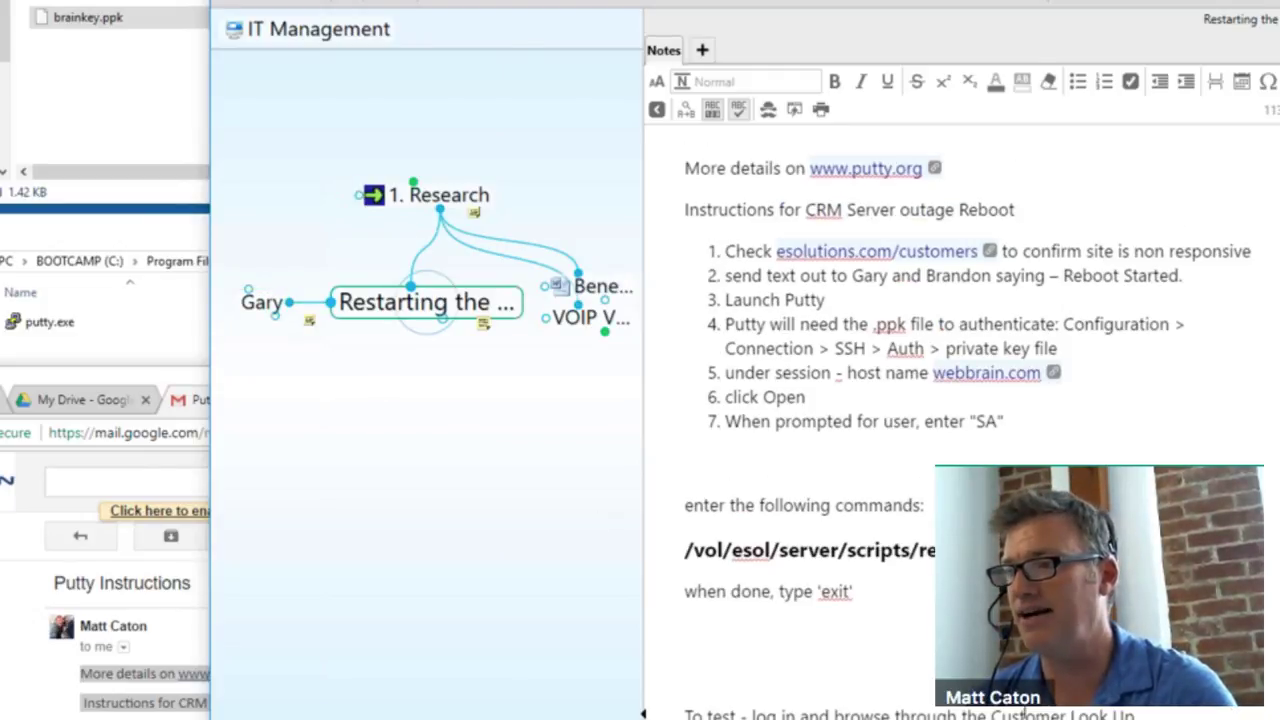
pyautogui.scroll(3, 955, 130)
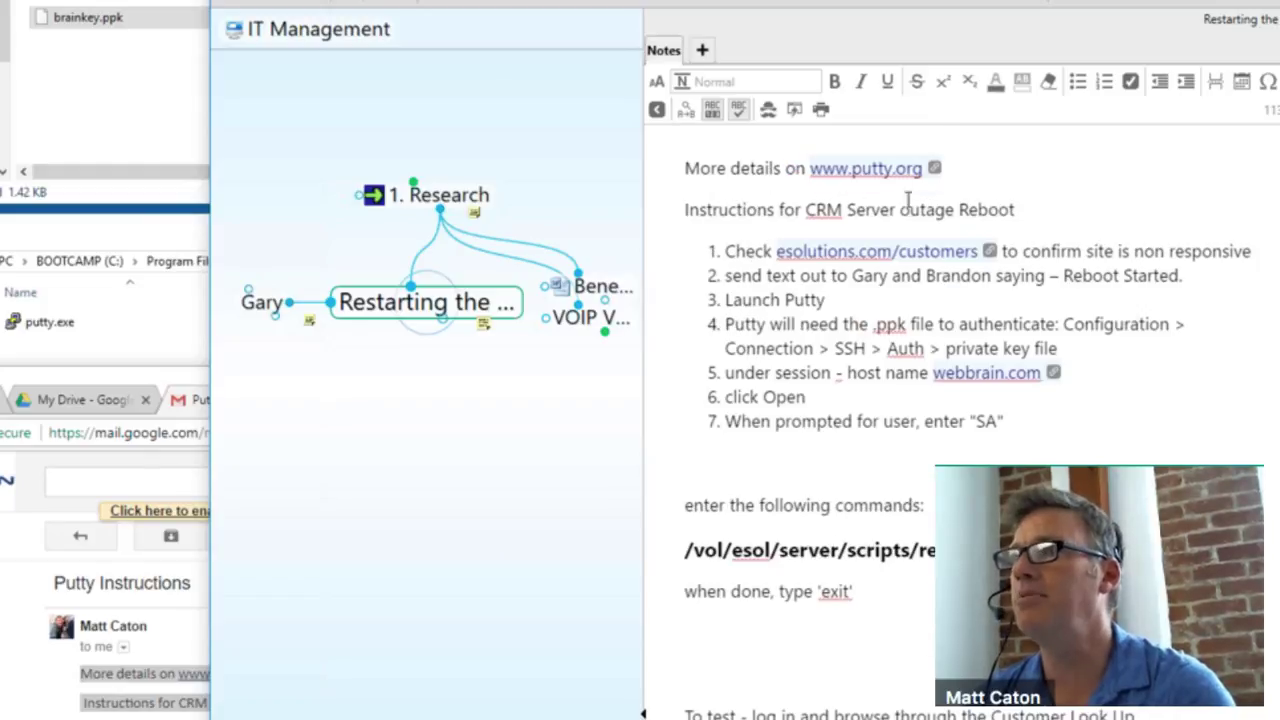
pyautogui.click(877, 277)
pyautogui.moveTo(857, 275); pyautogui.dragTo(889, 276)
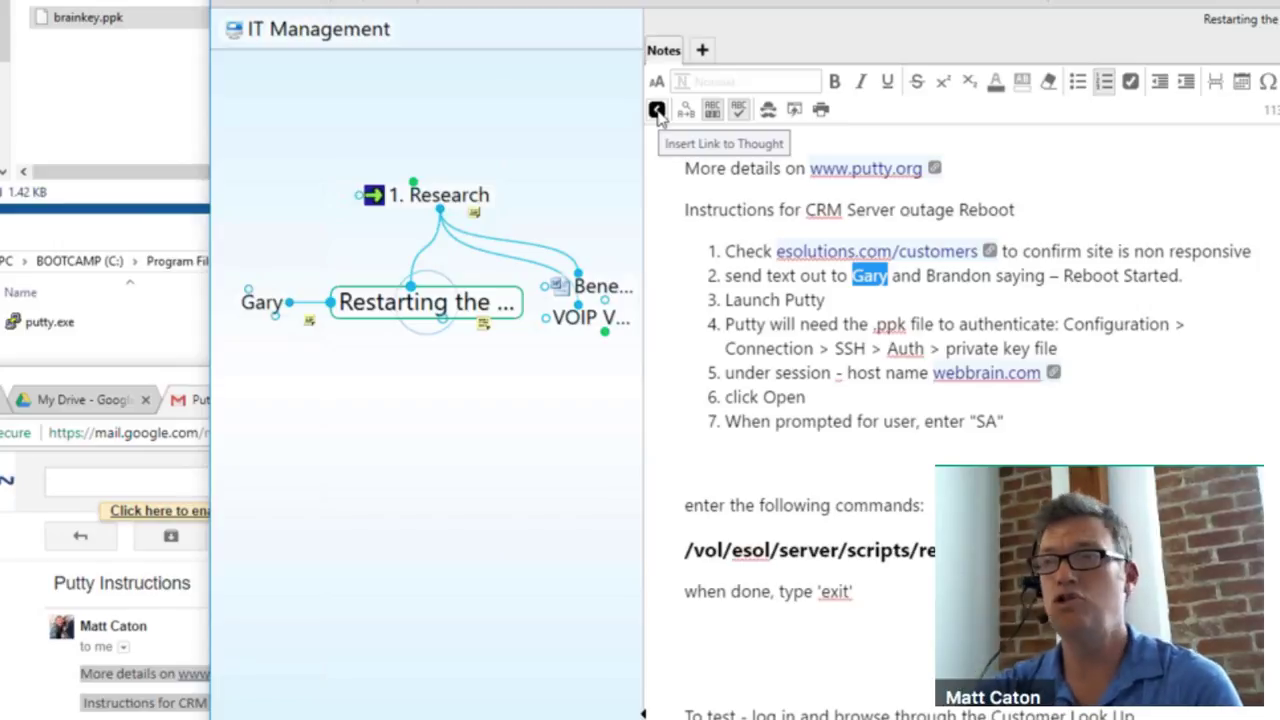
pyautogui.click(657, 110)
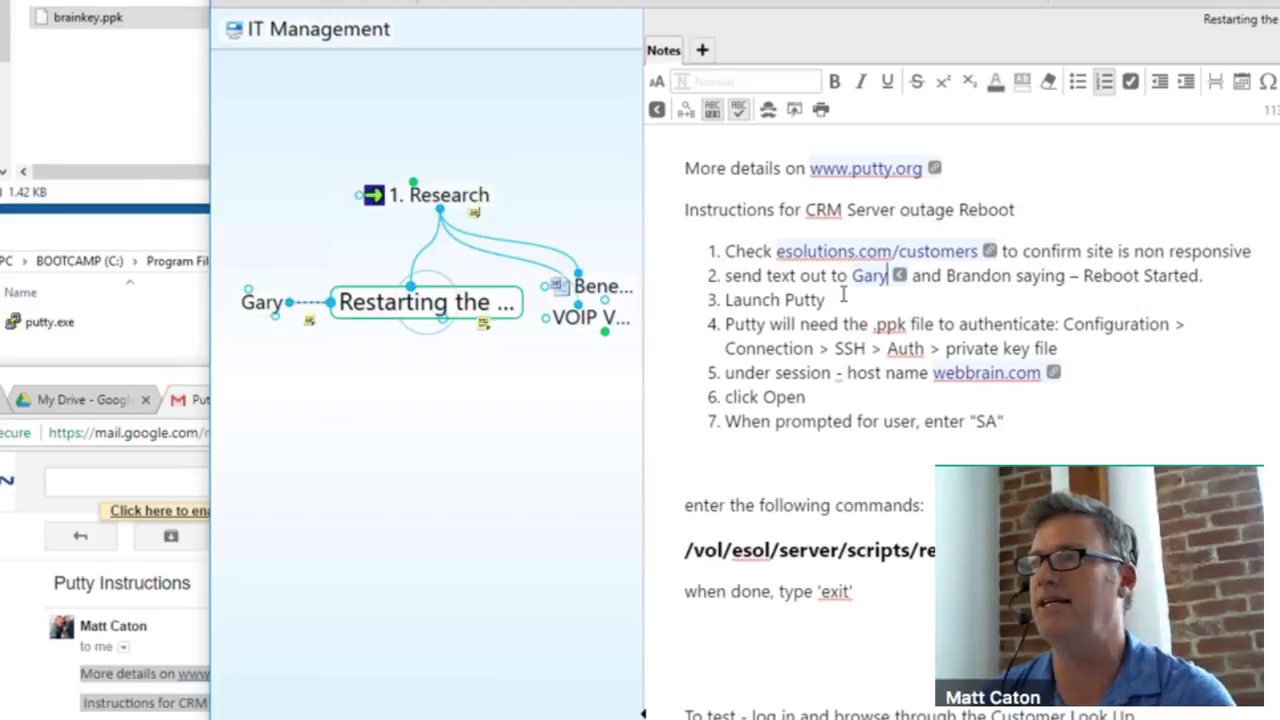
pyautogui.click(912, 281)
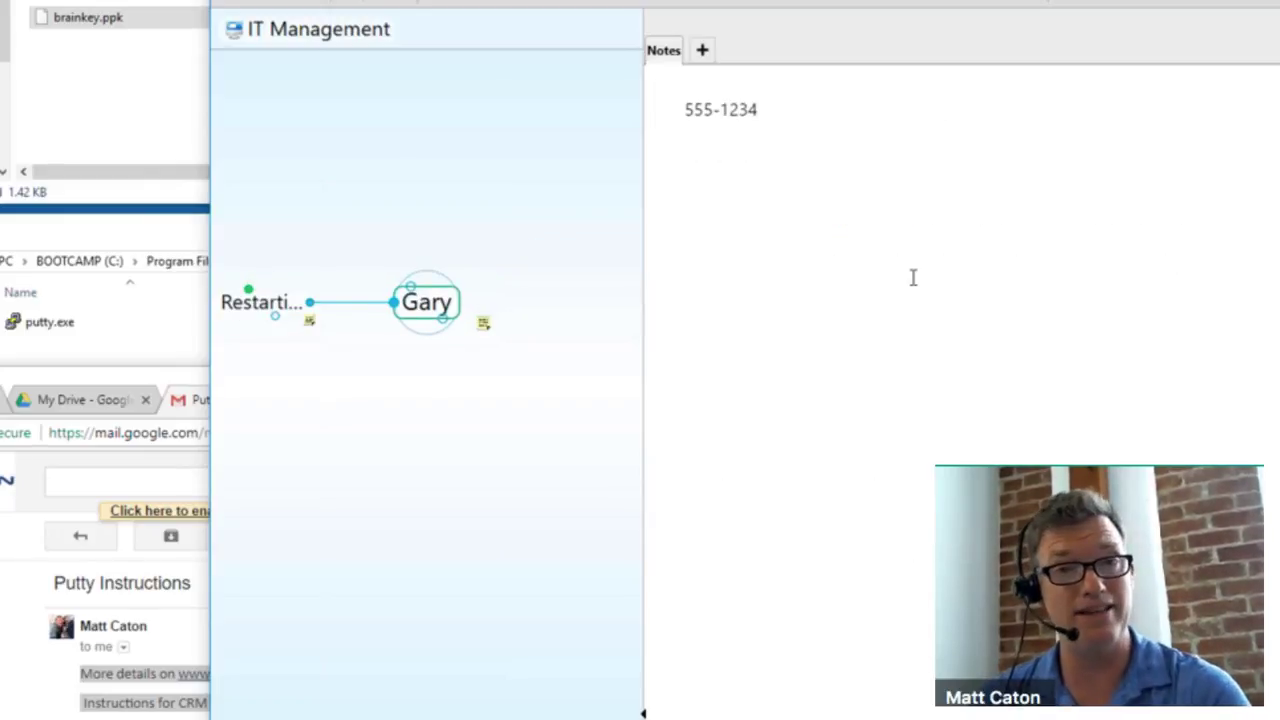
pyautogui.click(277, 310)
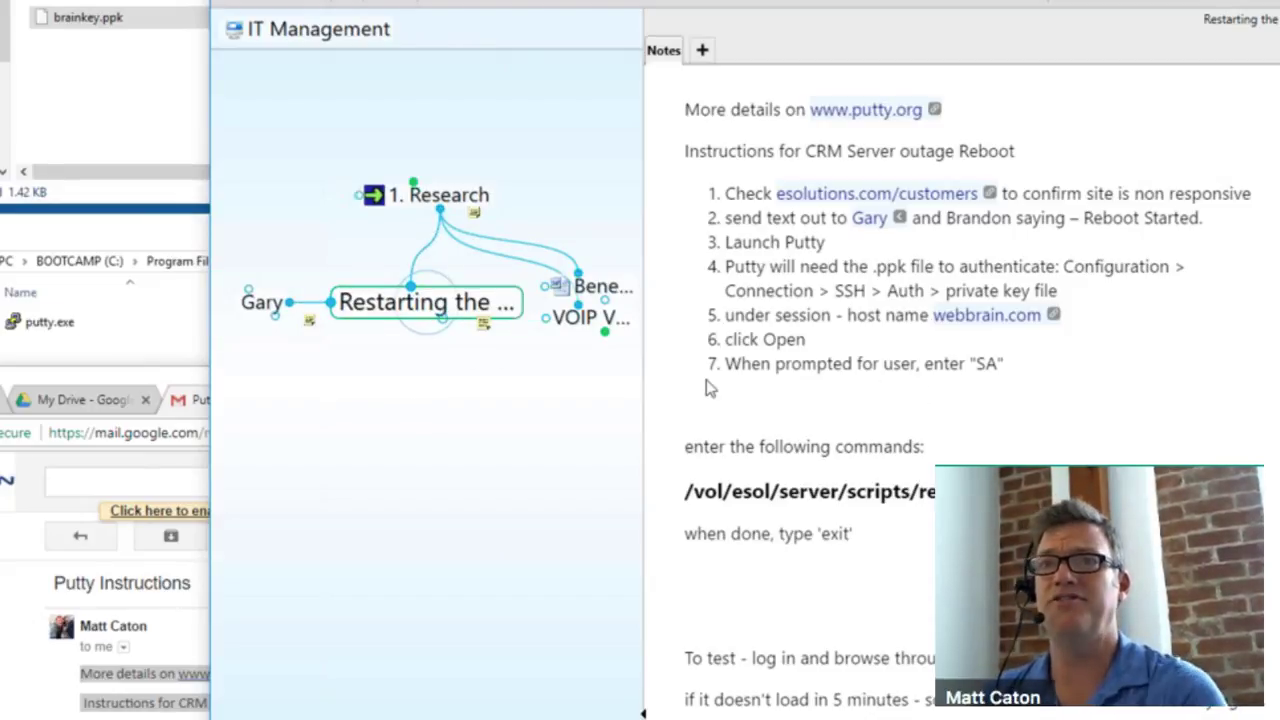
# Add putty.exe from the Telnet folder as a child thought under Restarting the Server.
pyautogui.click(98, 243)
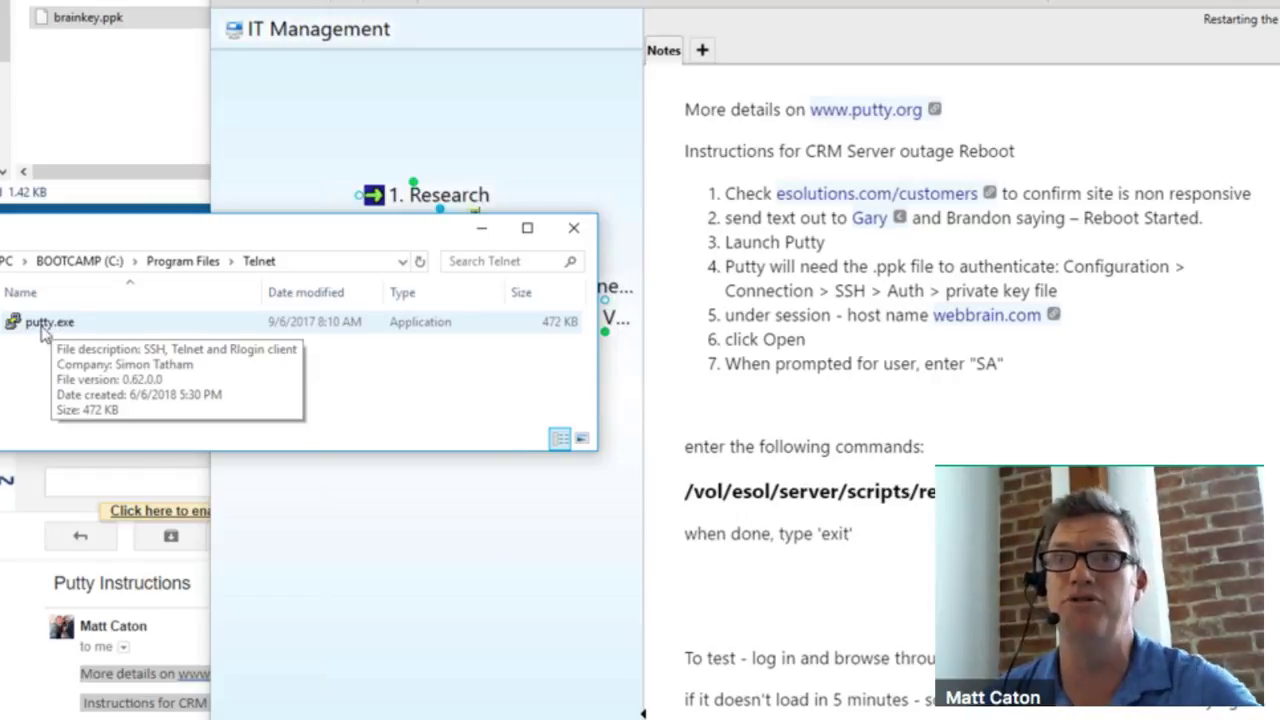
pyautogui.click(44, 335)
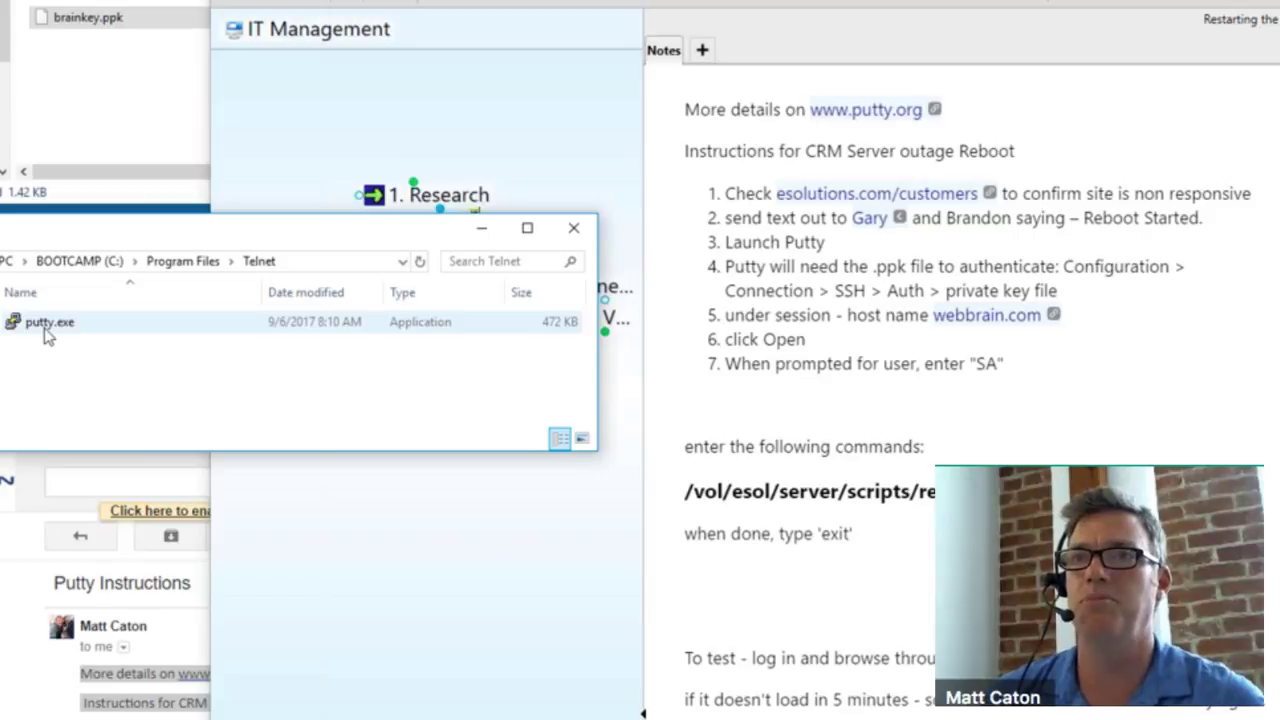
pyautogui.click(44, 330)
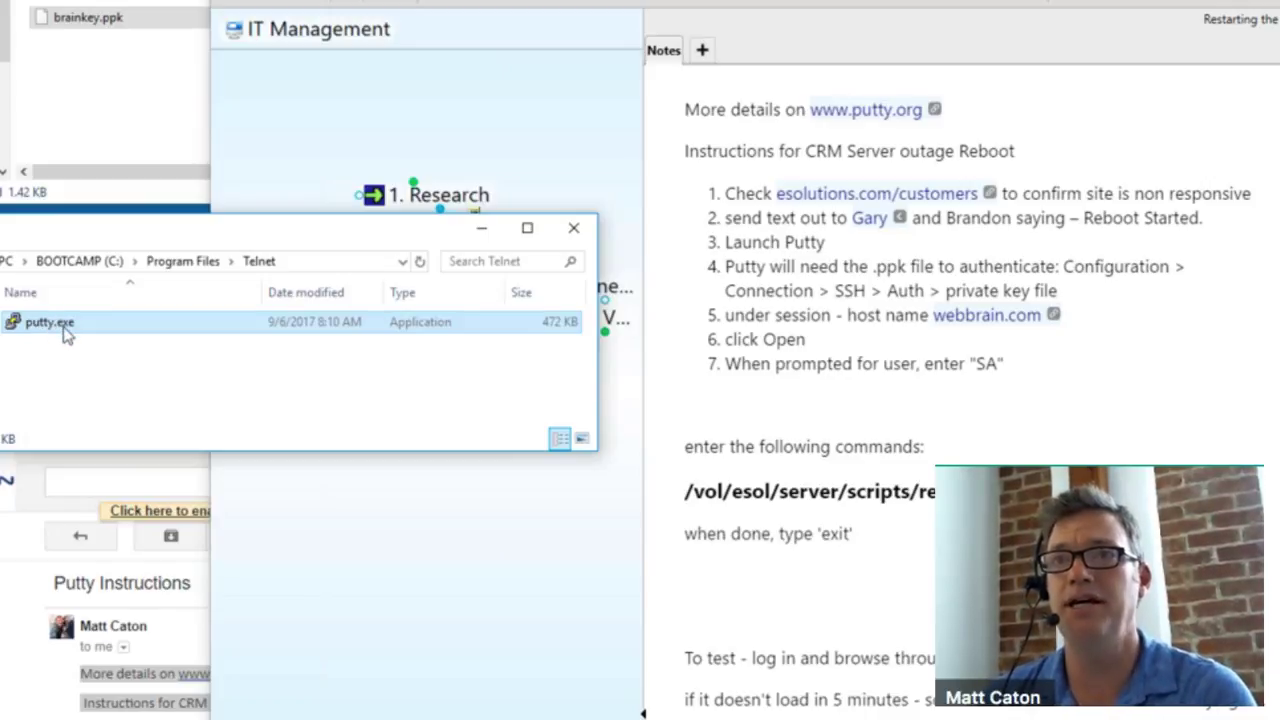
pyautogui.moveTo(38, 333); pyautogui.dragTo(451, 643)
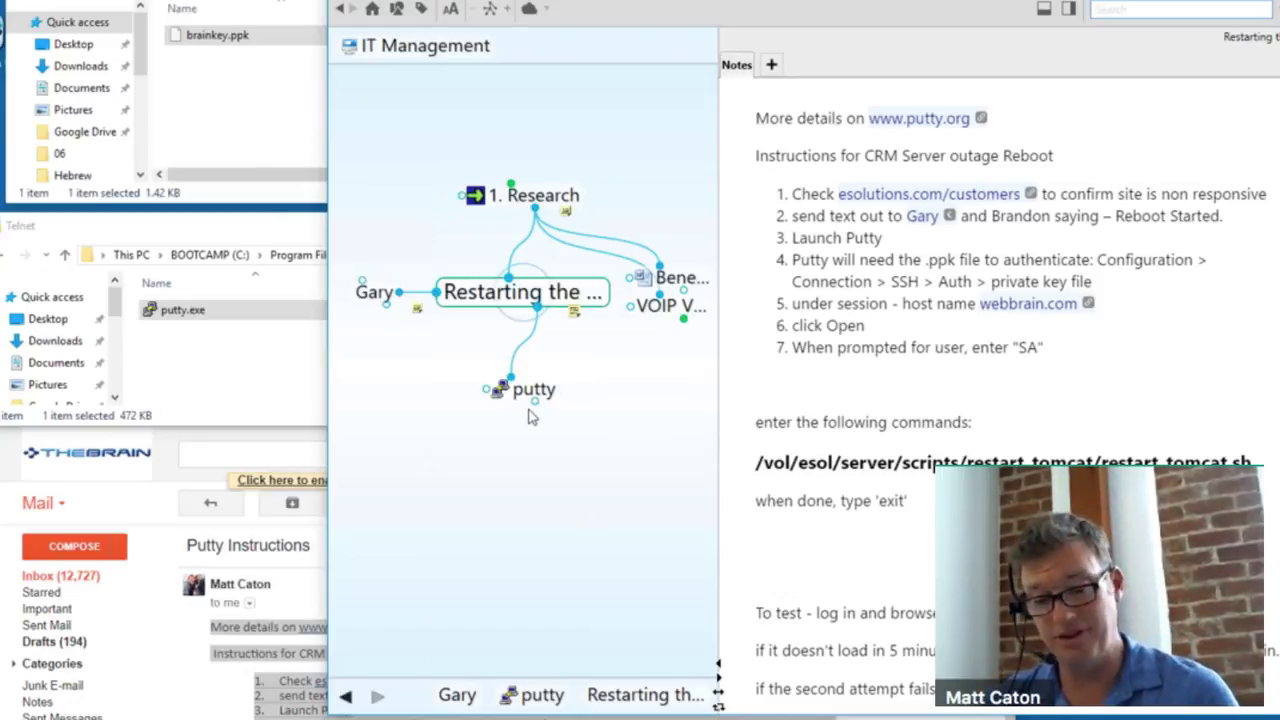
# Add the brainkey.ppk file from its folder window as a child thought under Restarting the Server.
pyautogui.click(237, 100)
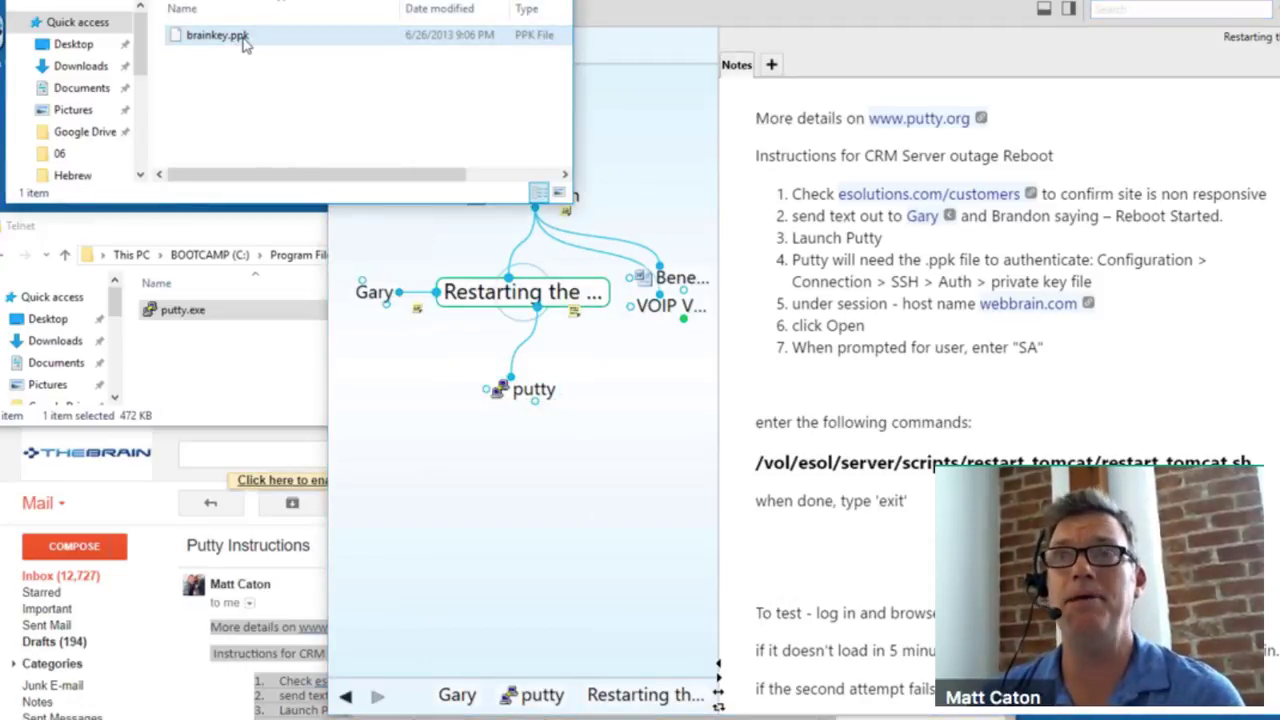
pyautogui.click(216, 38)
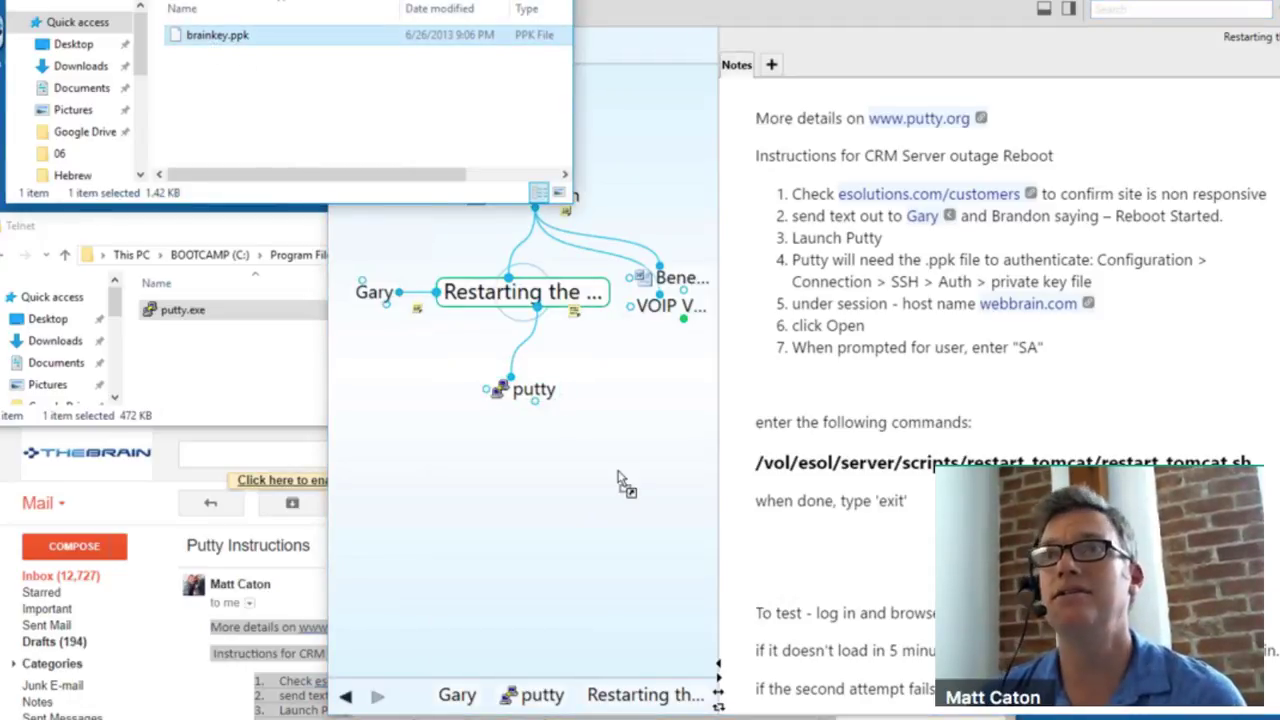
pyautogui.moveTo(617, 469); pyautogui.dragTo(618, 471)
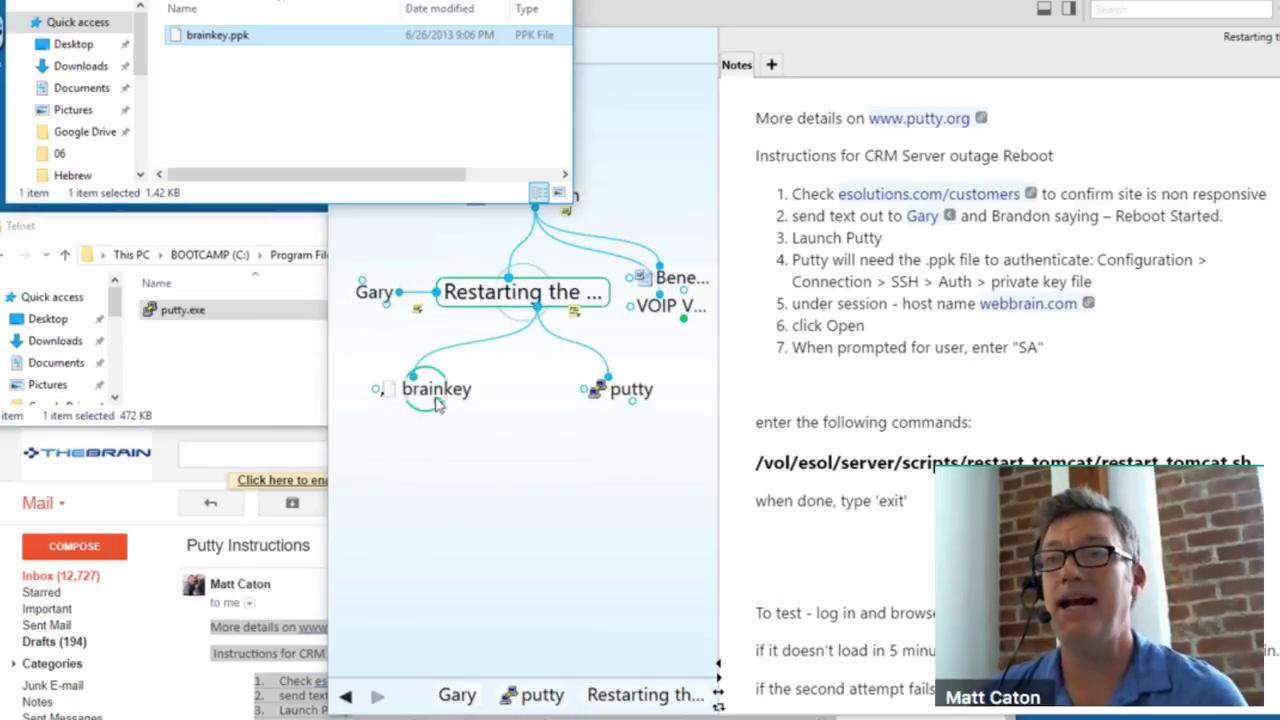
pyautogui.click(460, 482)
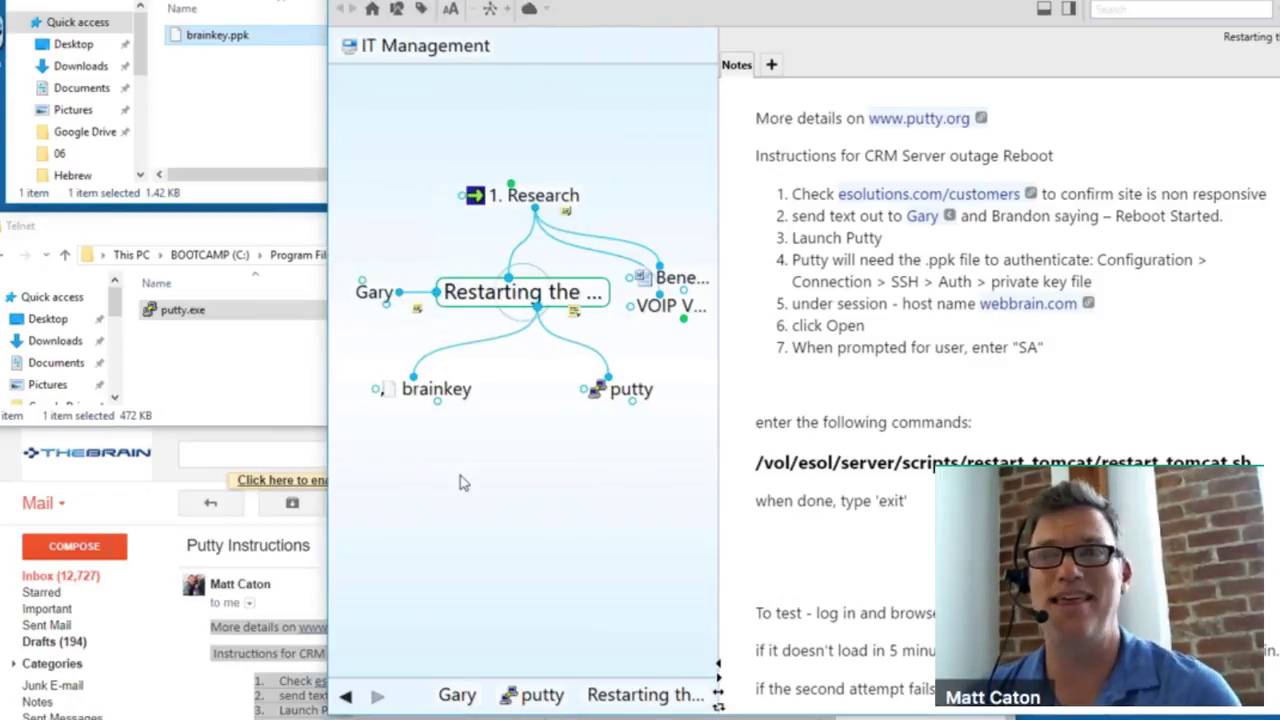
# In the brainkey thought's notes, write "This key gets updated ever 30 days. If the key is not working - contact" followed by the contact's first name.
pyautogui.click(465, 392)
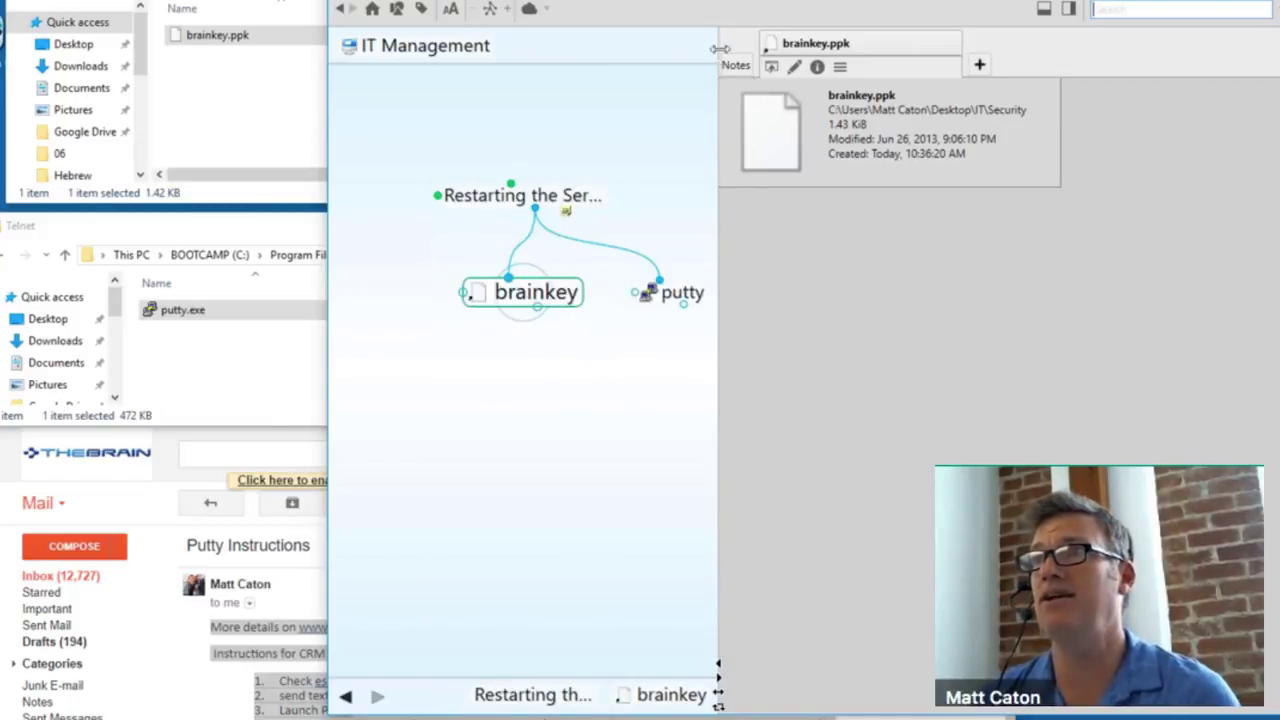
pyautogui.click(736, 65)
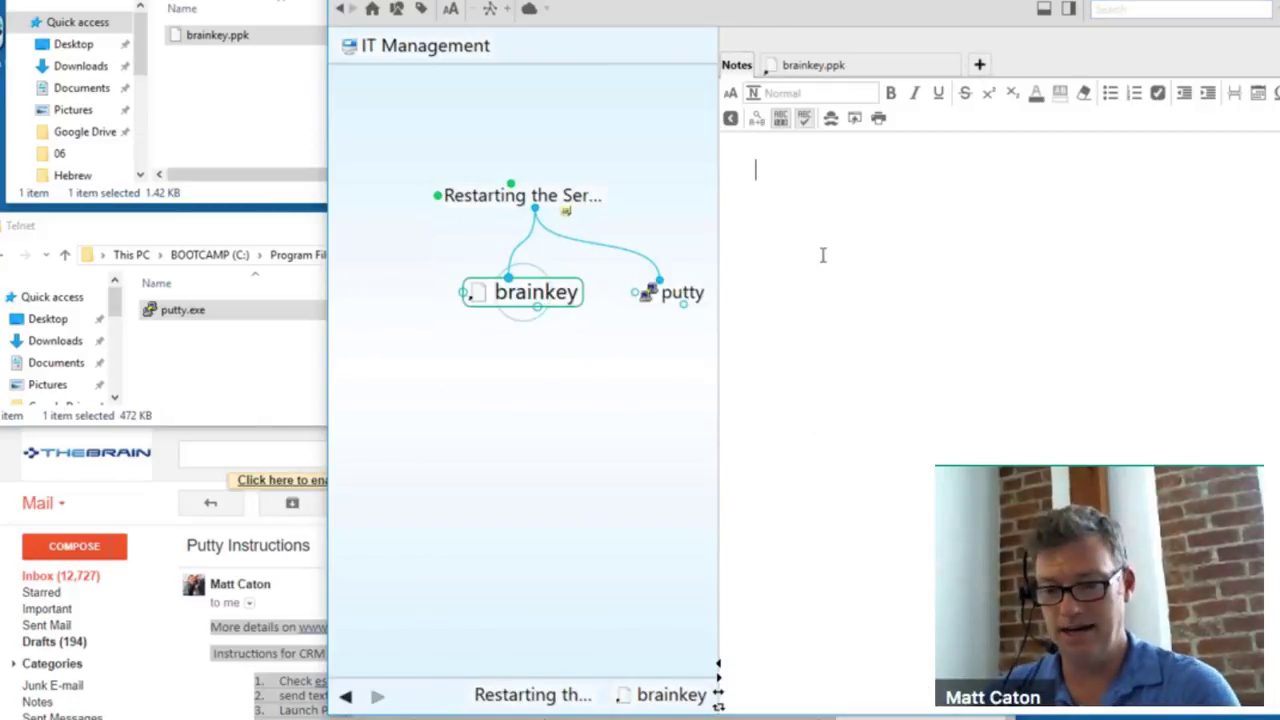
pyautogui.write('This')
pyautogui.write('key ')
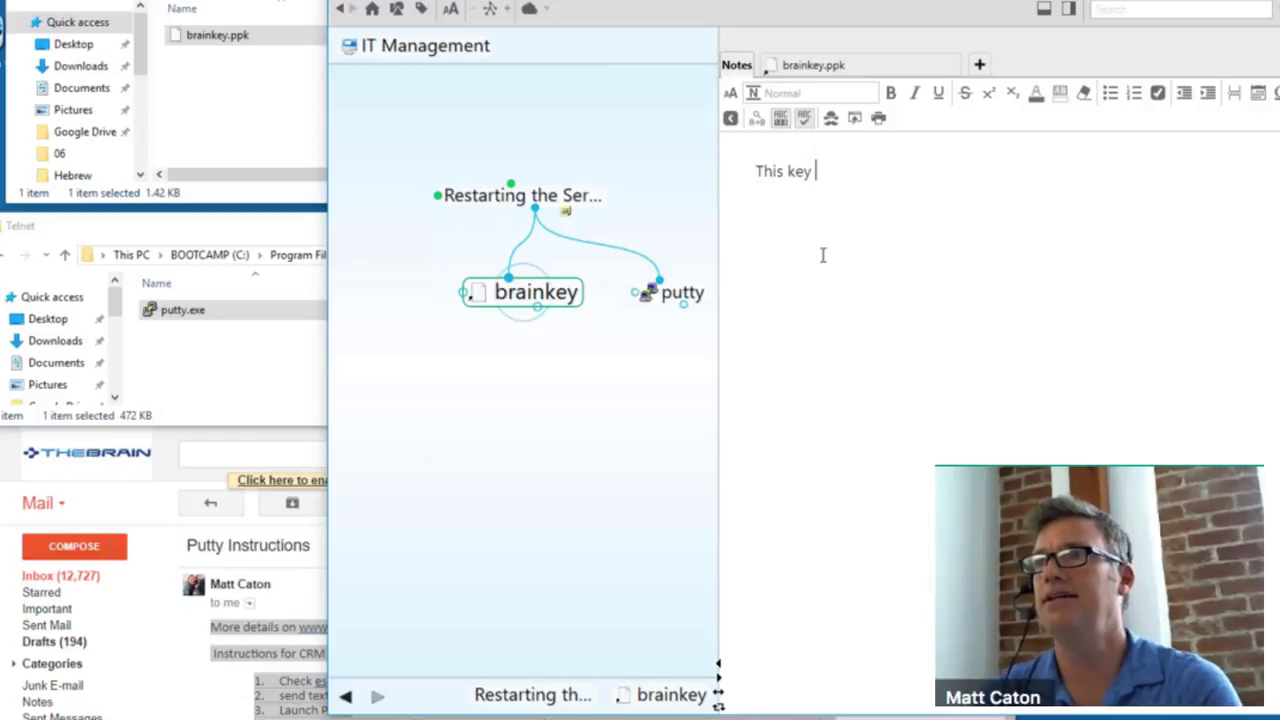
pyautogui.write('gets updated ever ')
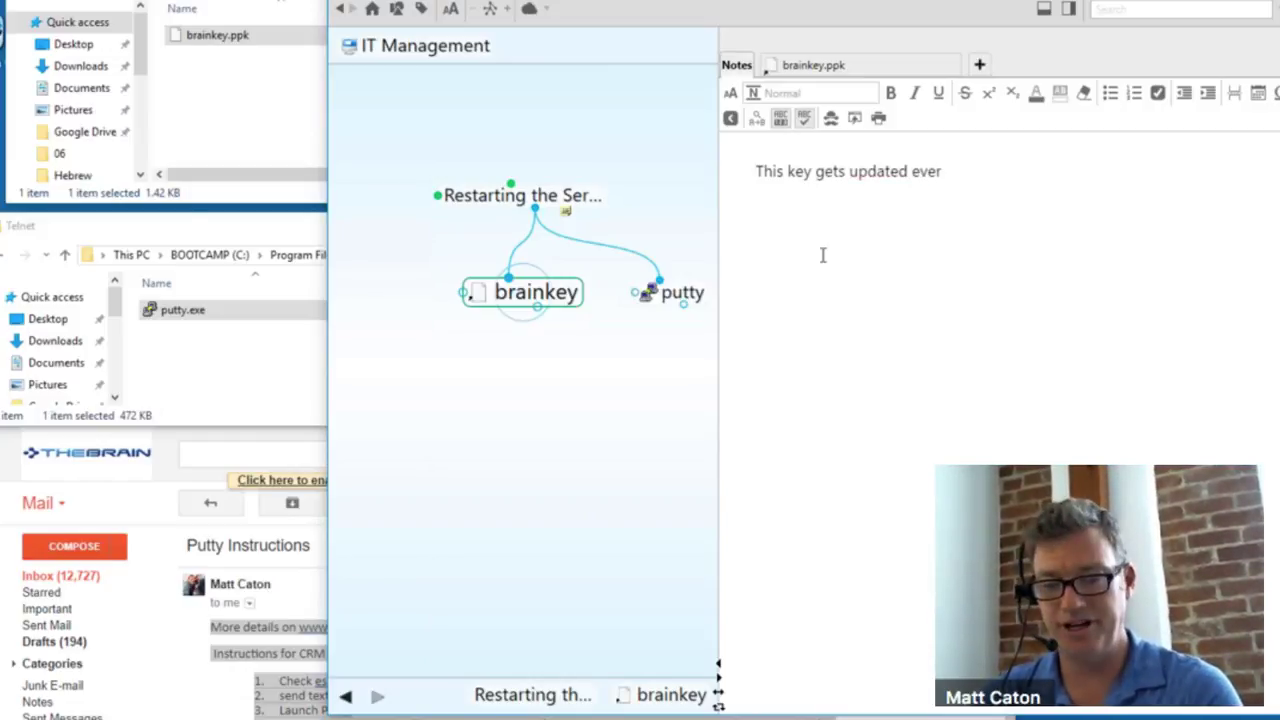
pyautogui.write('30 days.  ')
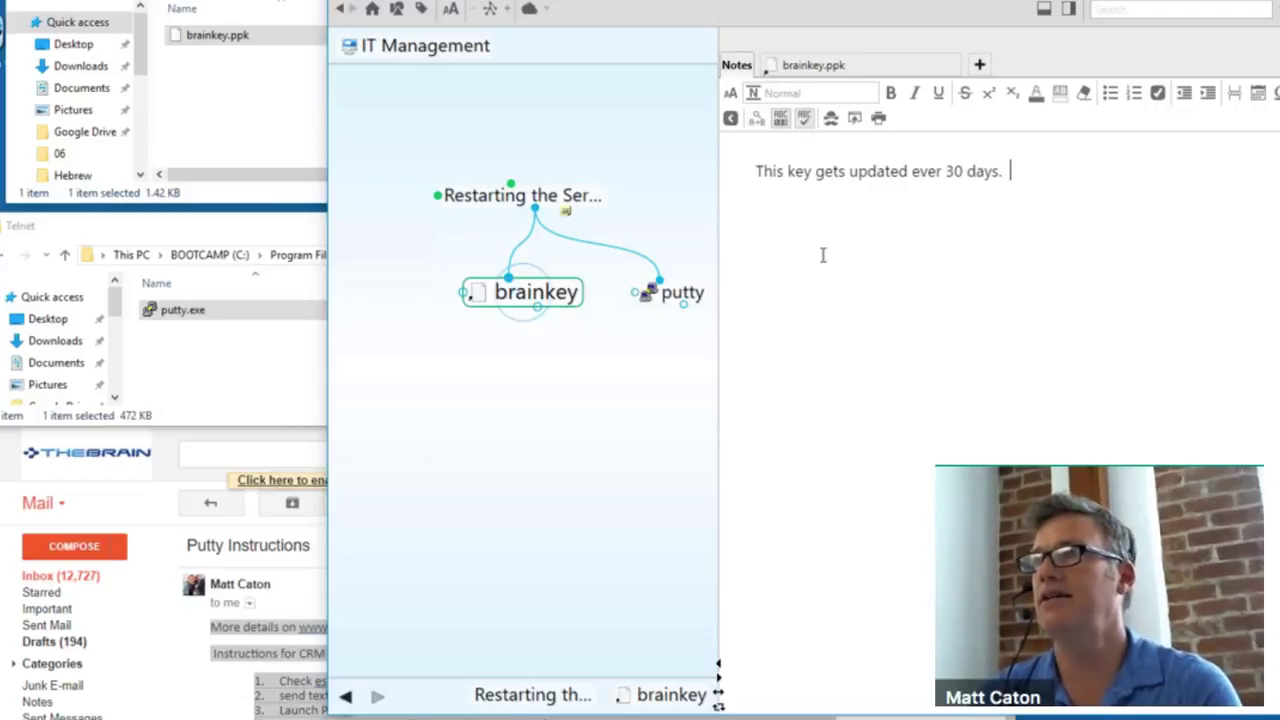
pyautogui.write('If the key')
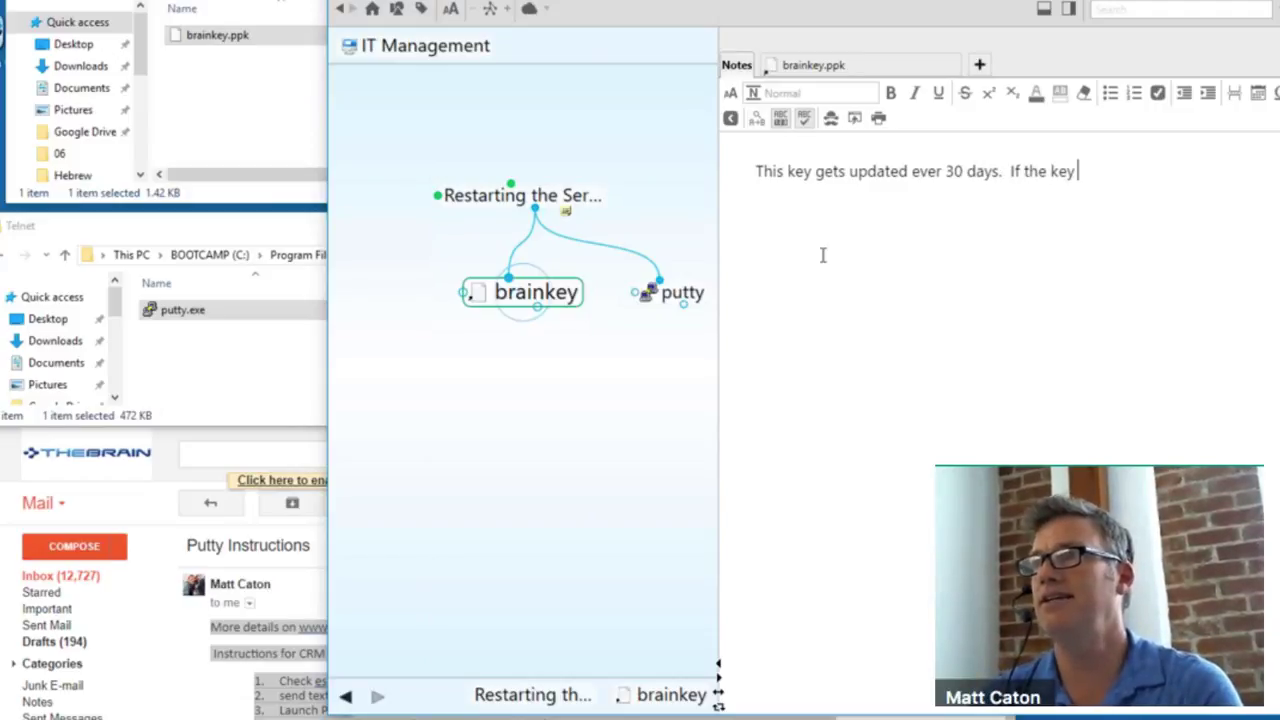
pyautogui.write(' is not work')
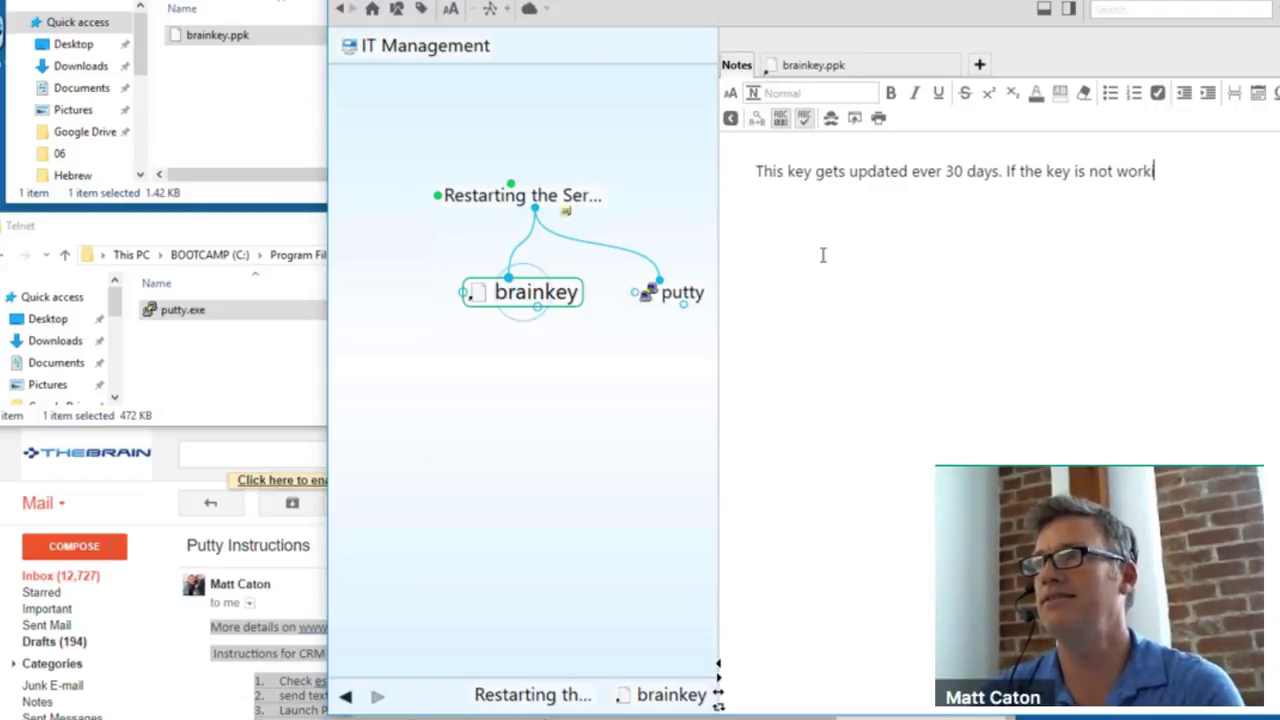
pyautogui.write('ing - contact ')
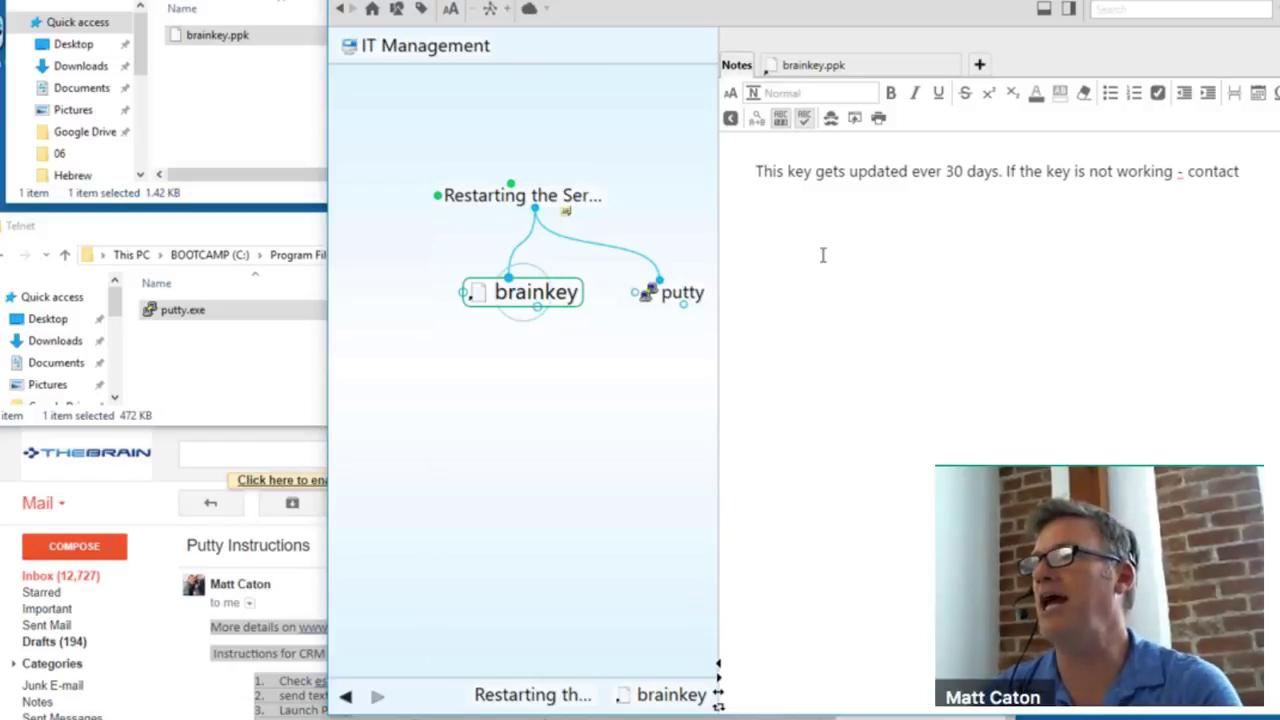
pyautogui.write('Gary')
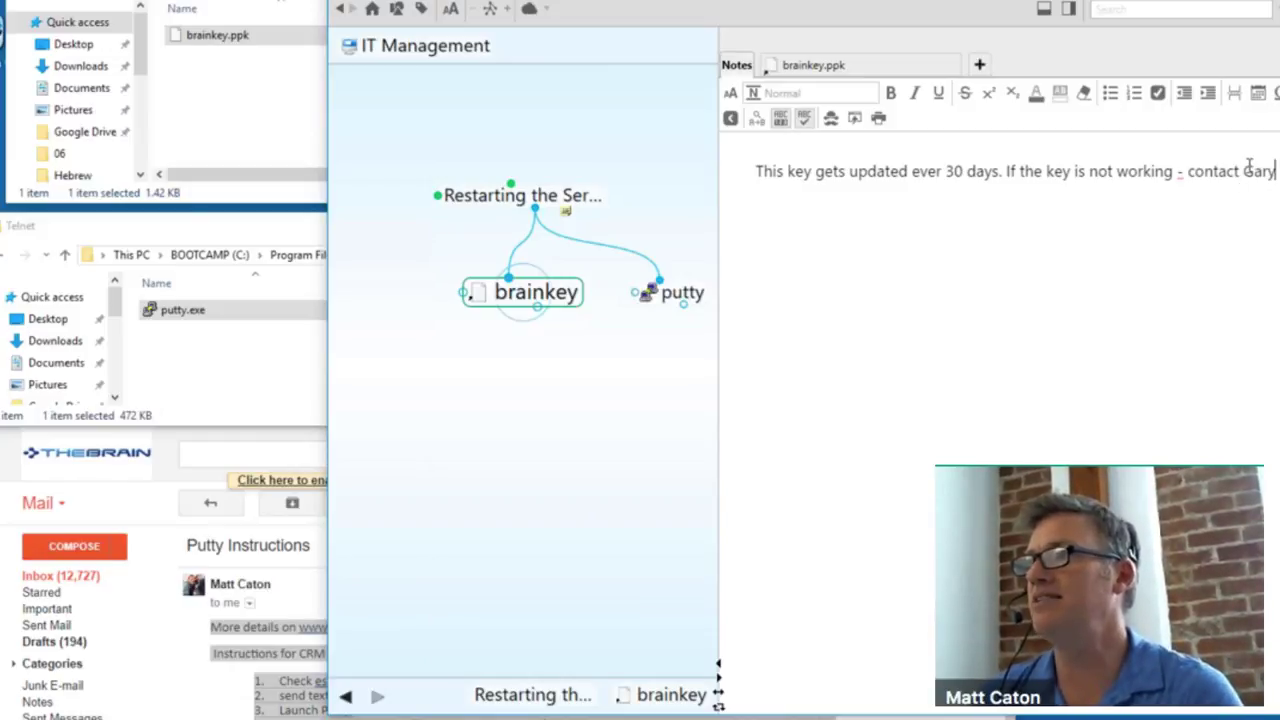
# Link the contact's name in the brainkey notes to the matching thought and return to Restarting the Server.
pyautogui.moveTo(1250, 170); pyautogui.dragTo(1278, 172)
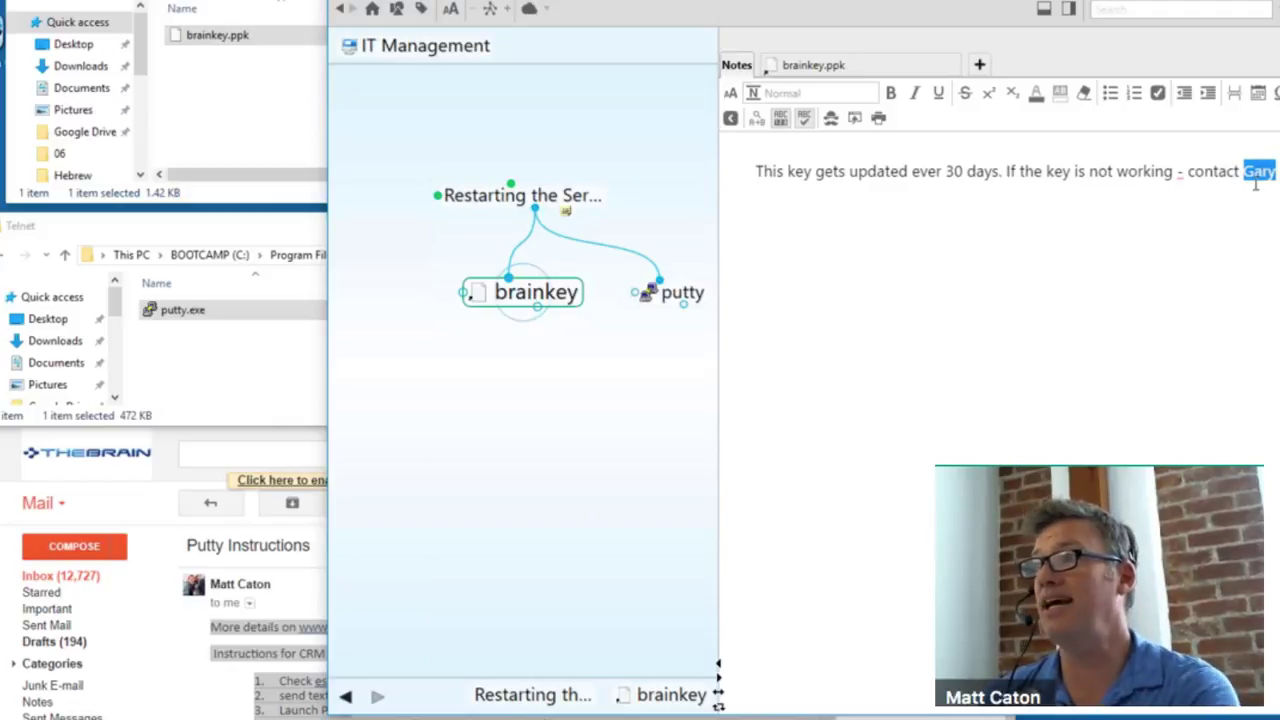
pyautogui.click(730, 118)
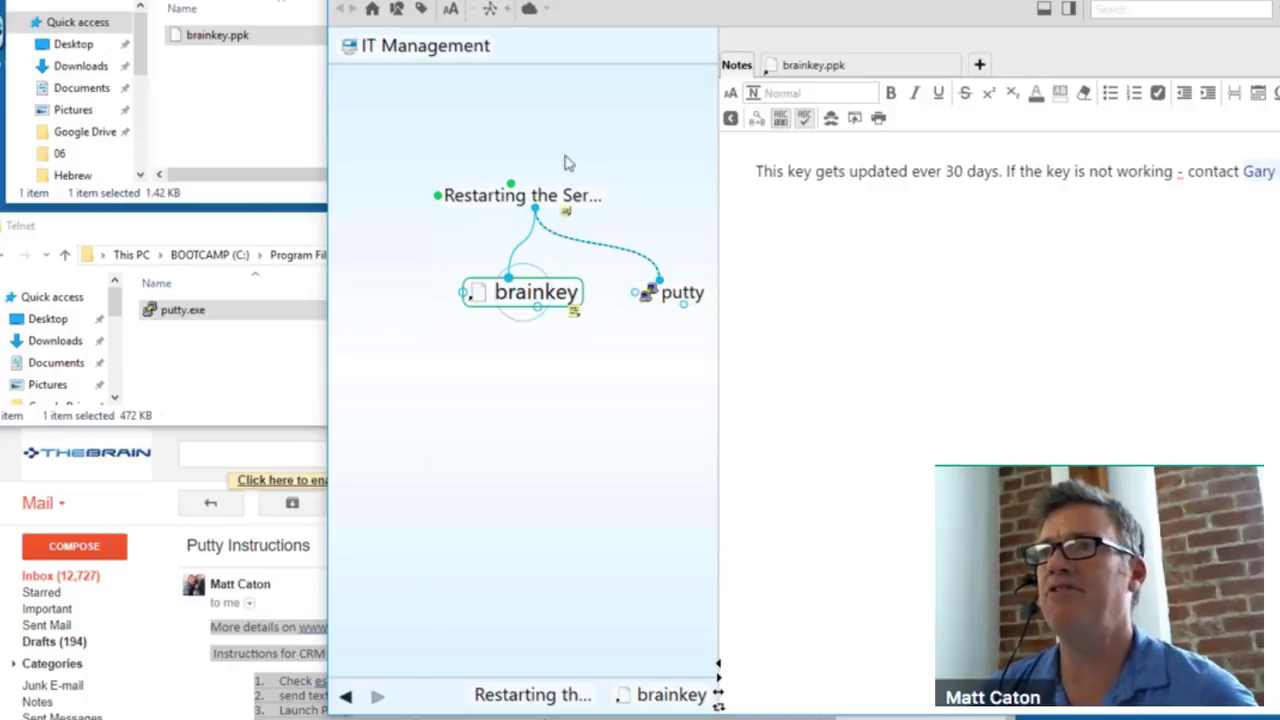
pyautogui.click(590, 205)
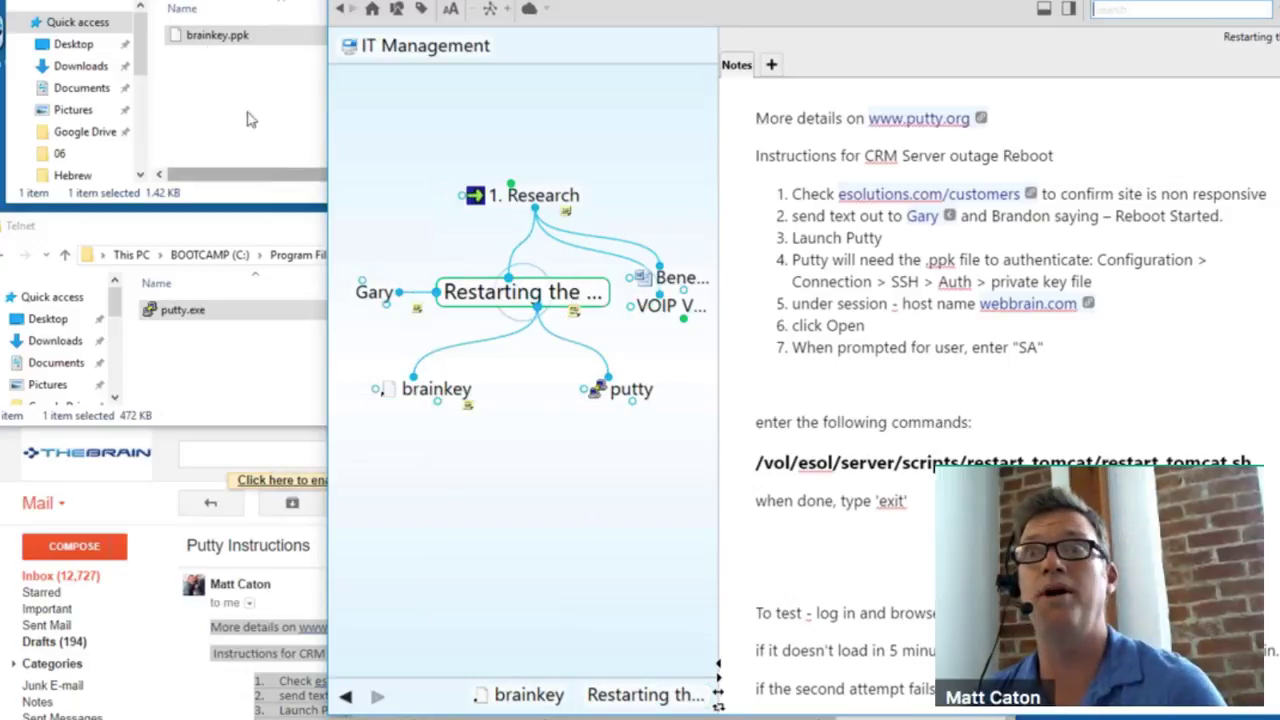
pyautogui.hotkey('alt', 'Tab')
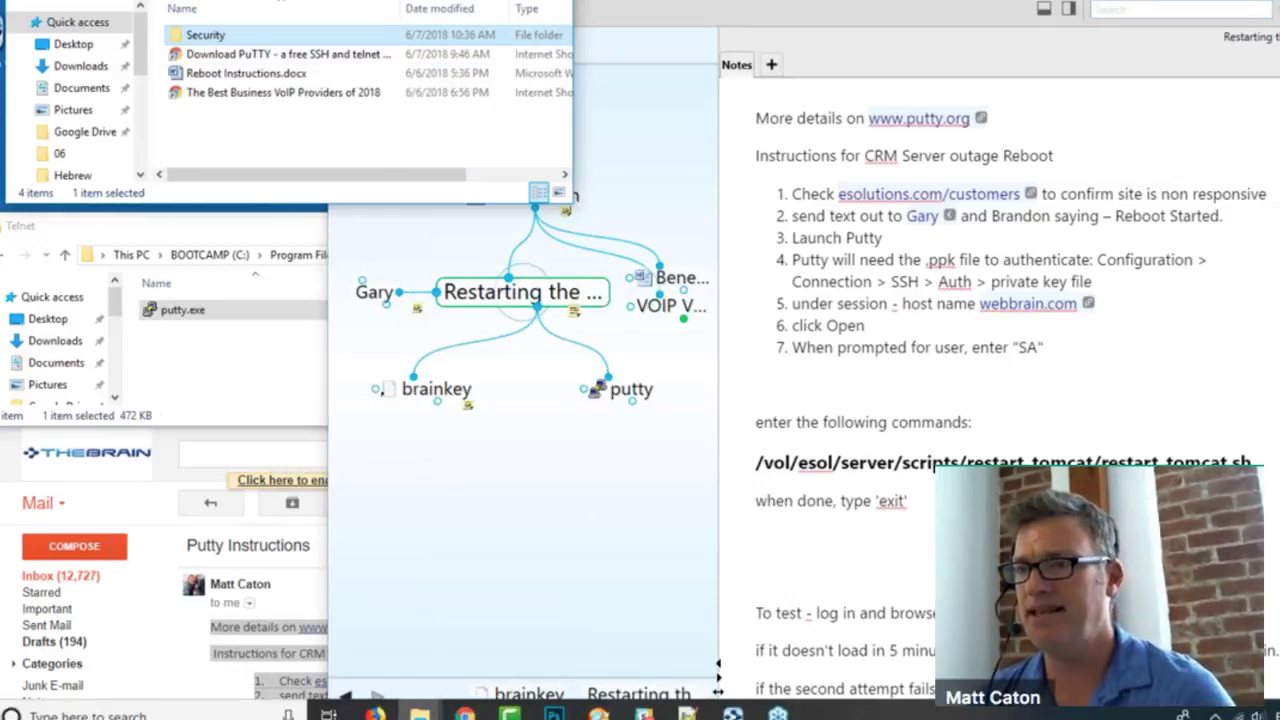
pyautogui.moveTo(432, 716)
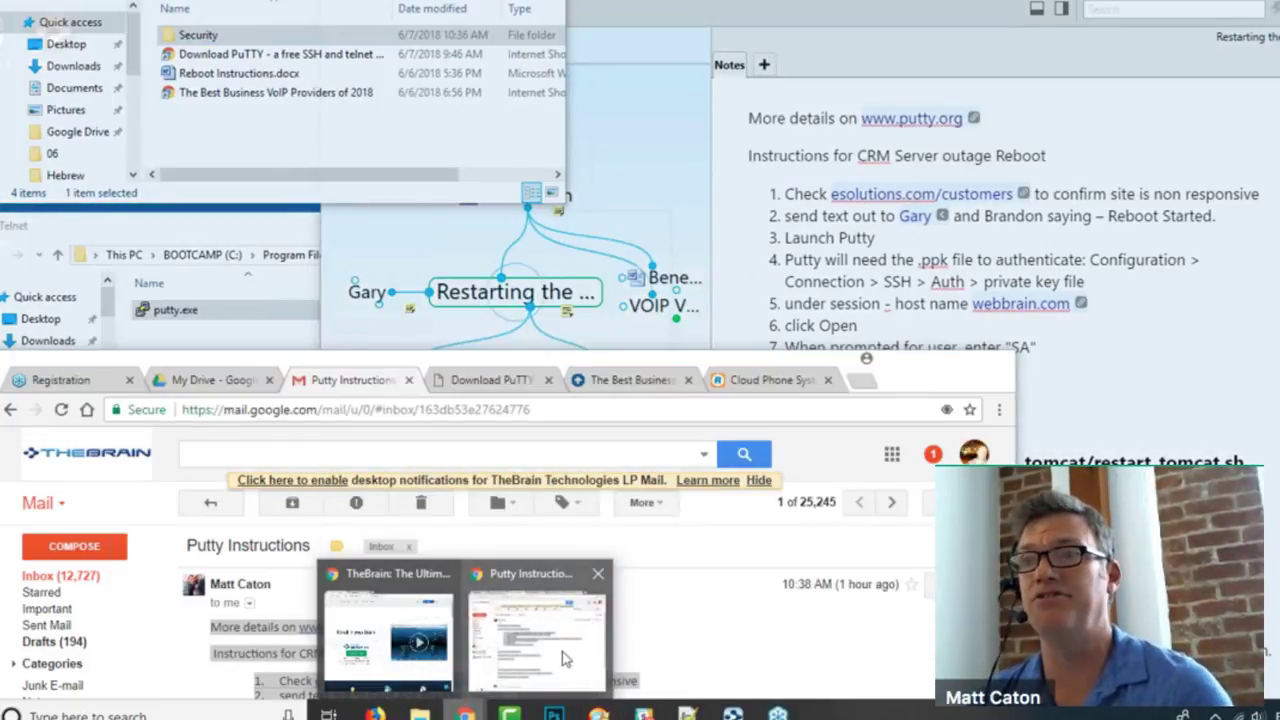
pyautogui.click(565, 658)
pyautogui.click(463, 385)
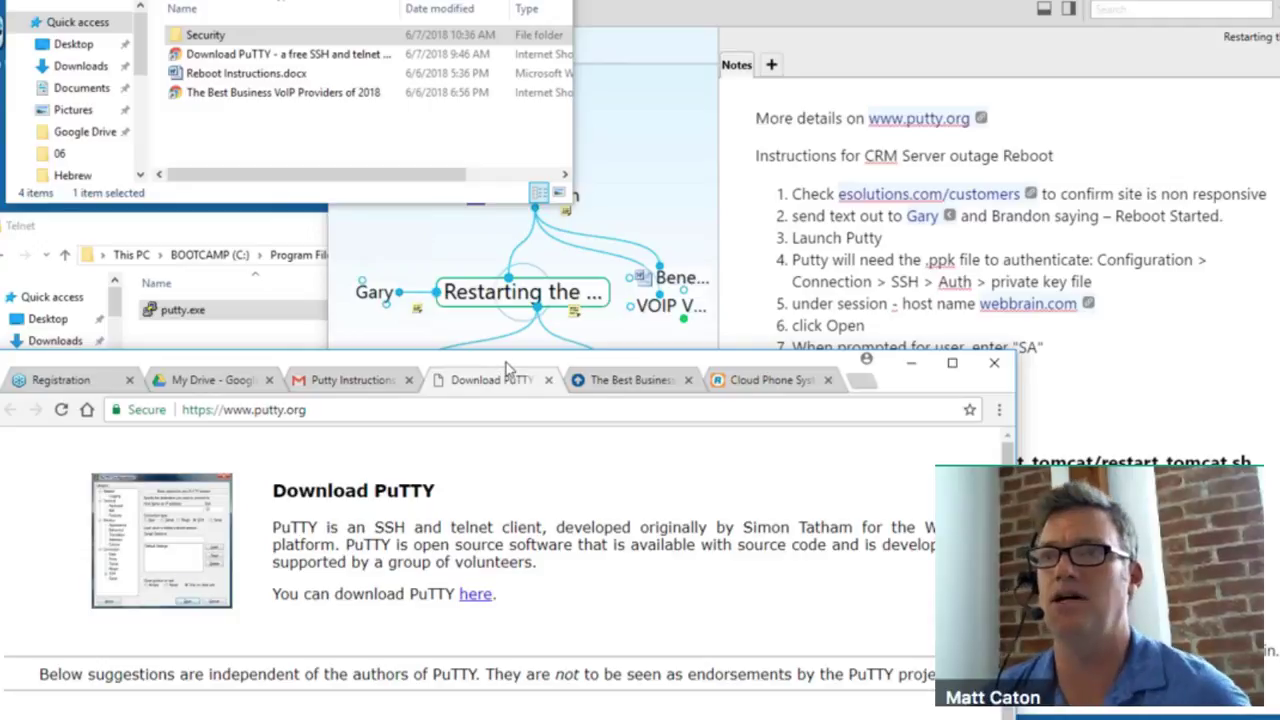
pyautogui.moveTo(520, 354); pyautogui.dragTo(655, 44)
pyautogui.moveTo(730, 115); pyautogui.dragTo(918, 22)
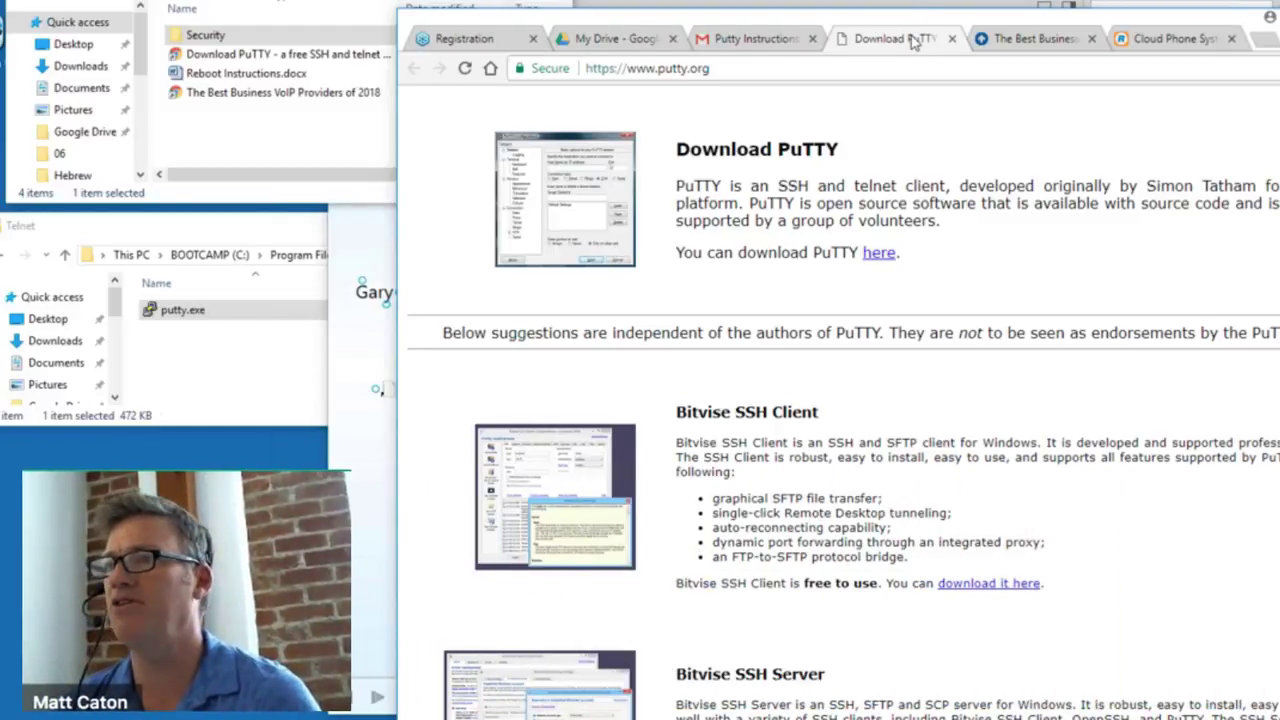
pyautogui.moveTo(905, 38); pyautogui.dragTo(1233, 422)
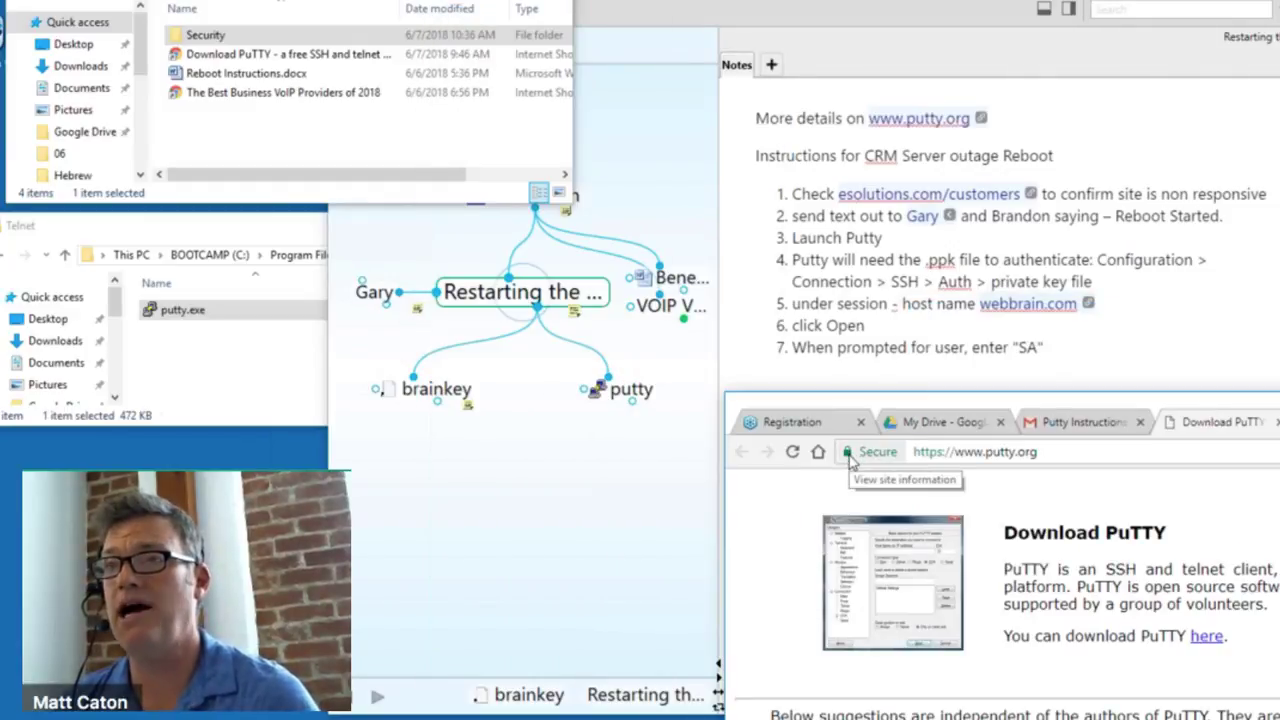
pyautogui.click(506, 302)
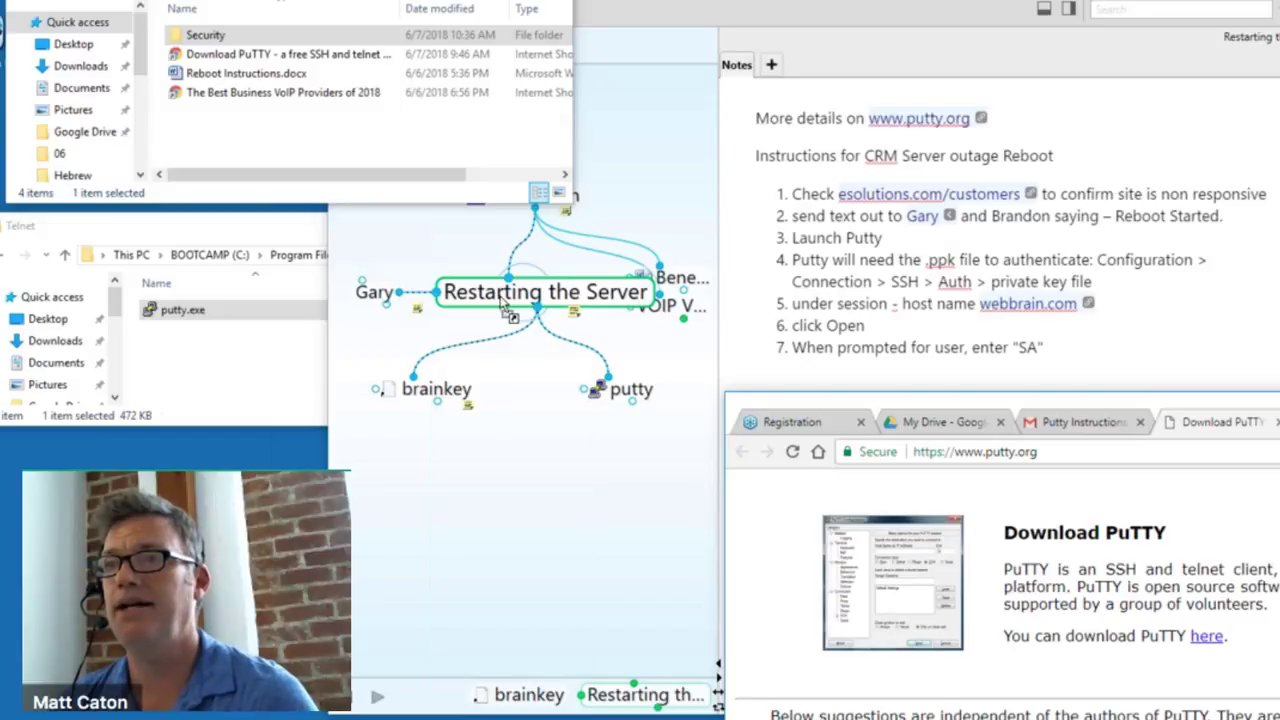
pyautogui.click(638, 394)
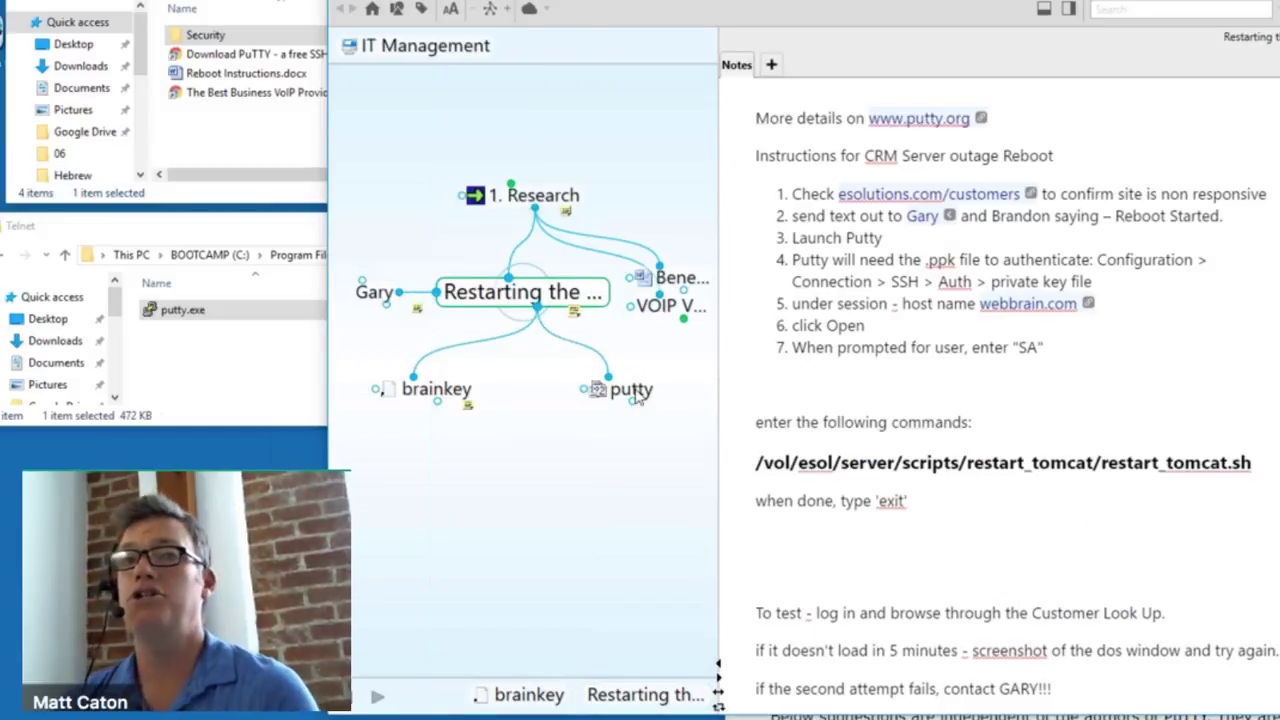
# Activate the putty thought, test launching its putty.exe attachment and close the PuTTY Configuration window.
pyautogui.click(632, 391)
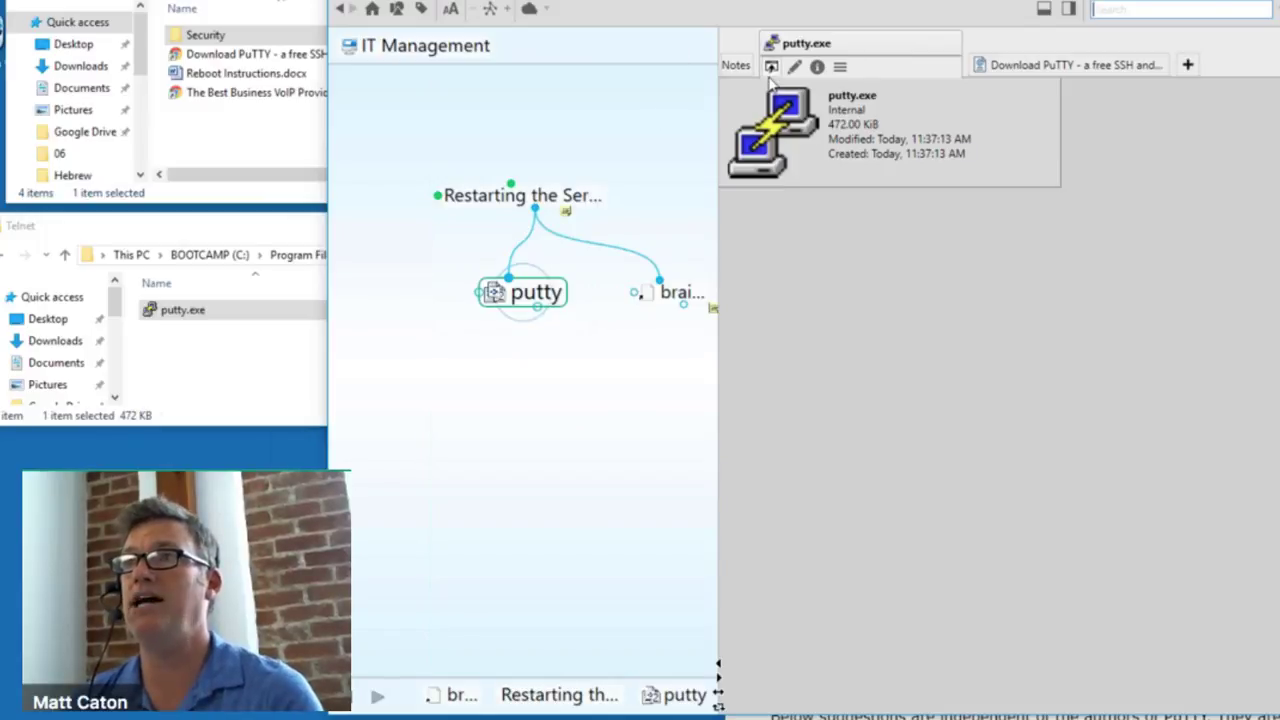
pyautogui.click(771, 67)
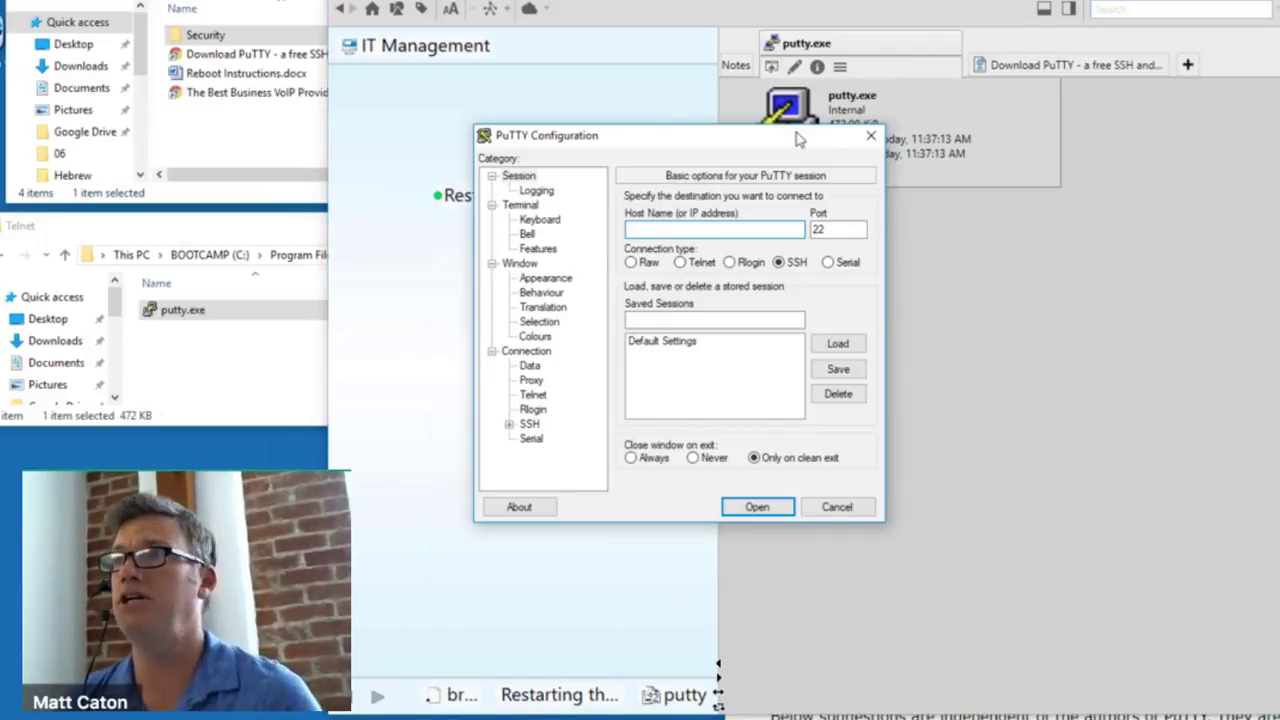
pyautogui.click(871, 138)
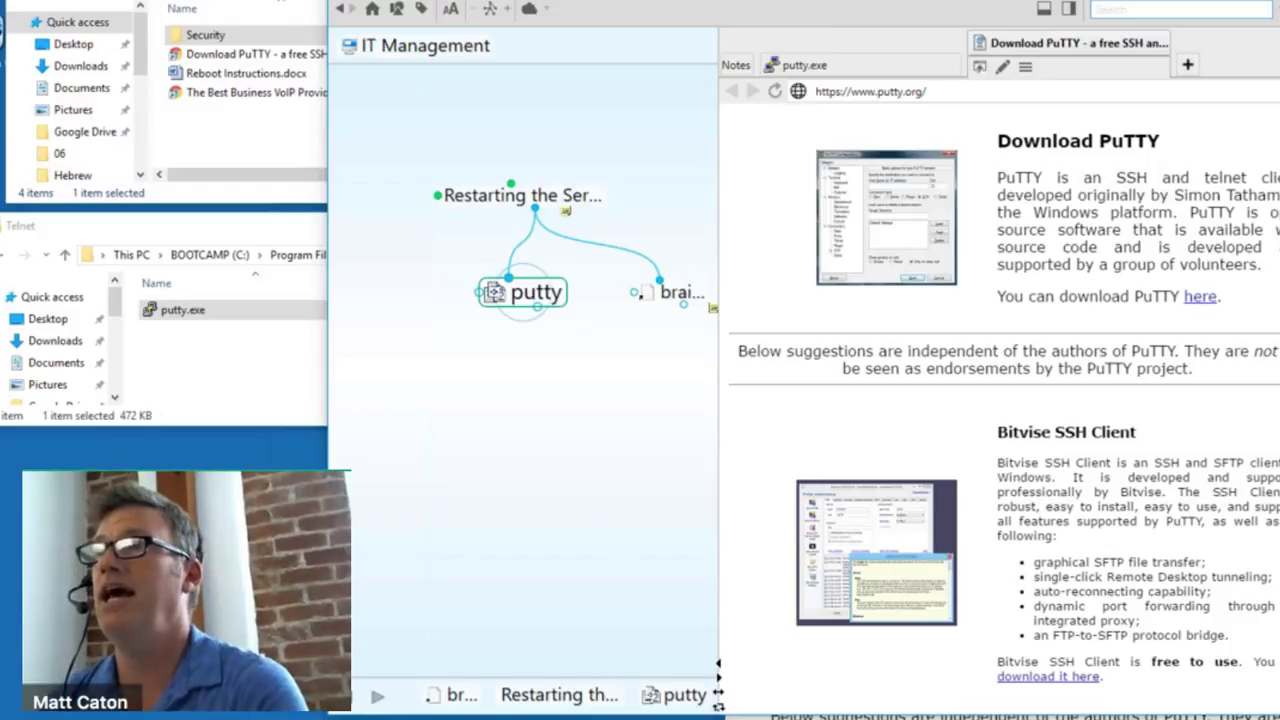
# Write "Latest version was downloaded" with the current time and date in the putty thought's notes, and return to Restarting the Server.
pyautogui.click(737, 65)
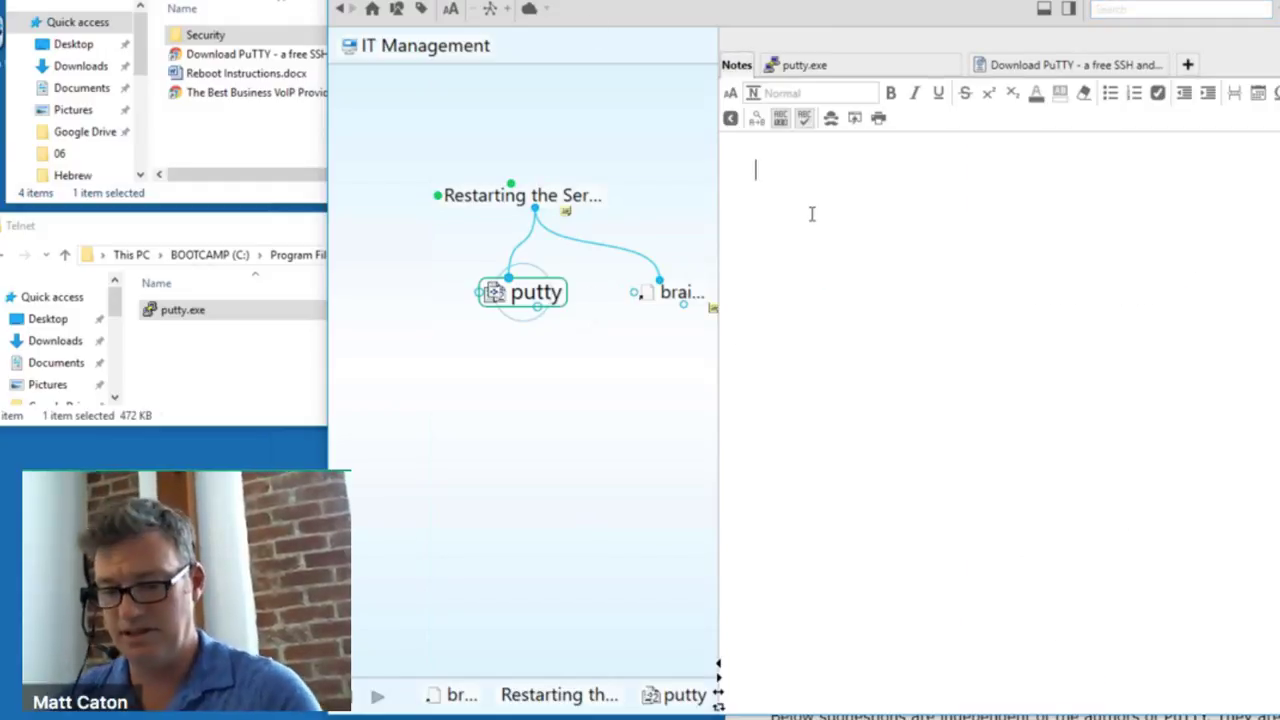
pyautogui.write('Late')
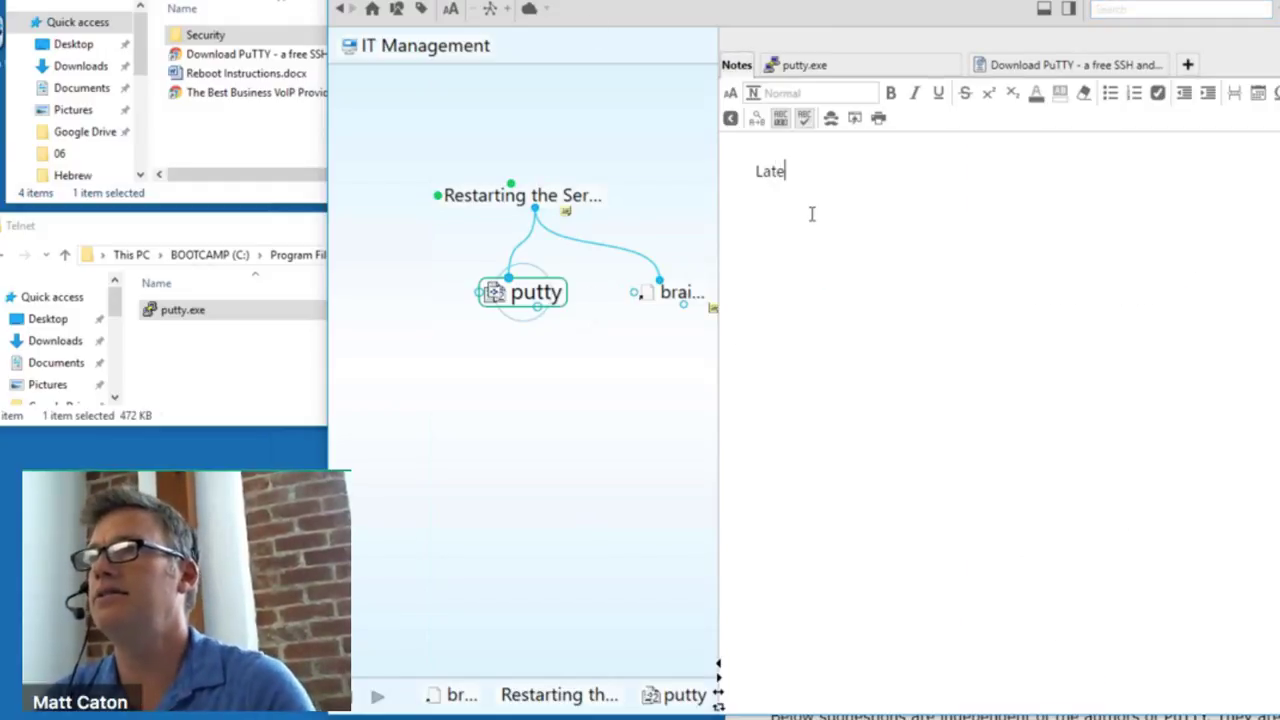
pyautogui.write('s v')
pyautogui.press('BackSpace')
pyautogui.press('BackSpace')
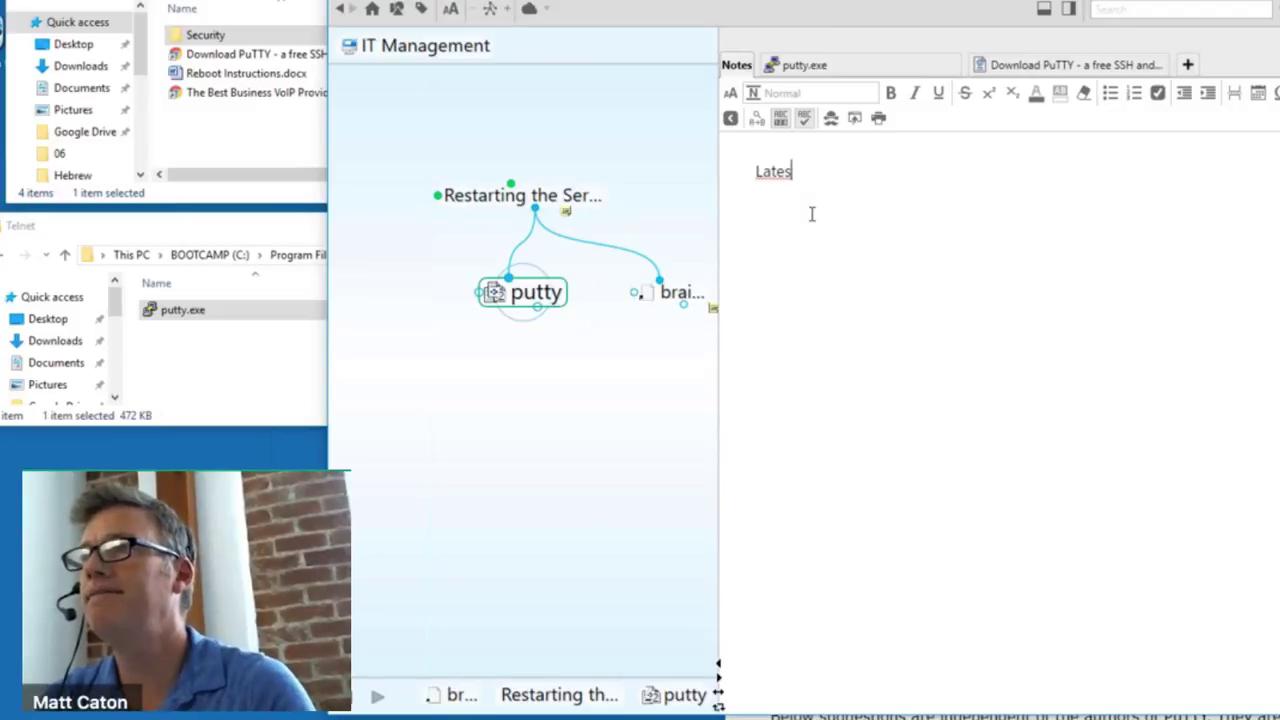
pyautogui.write('t version was d')
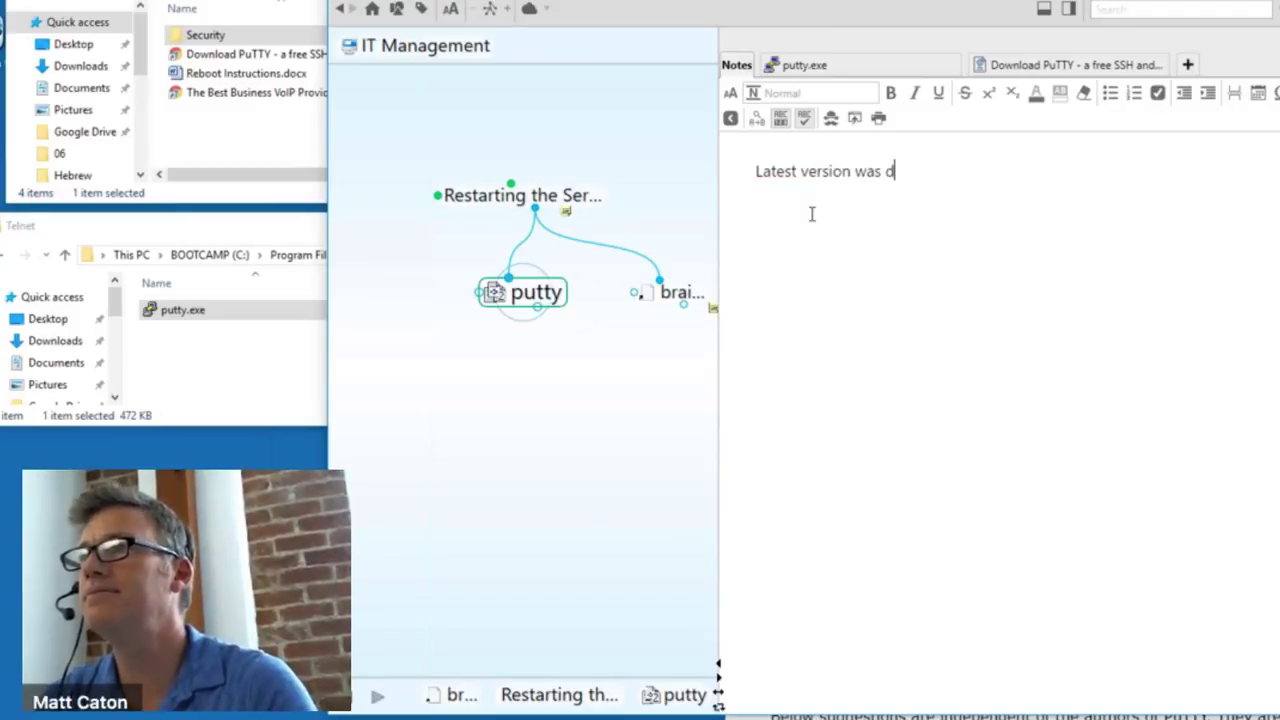
pyautogui.write('ownloaded')
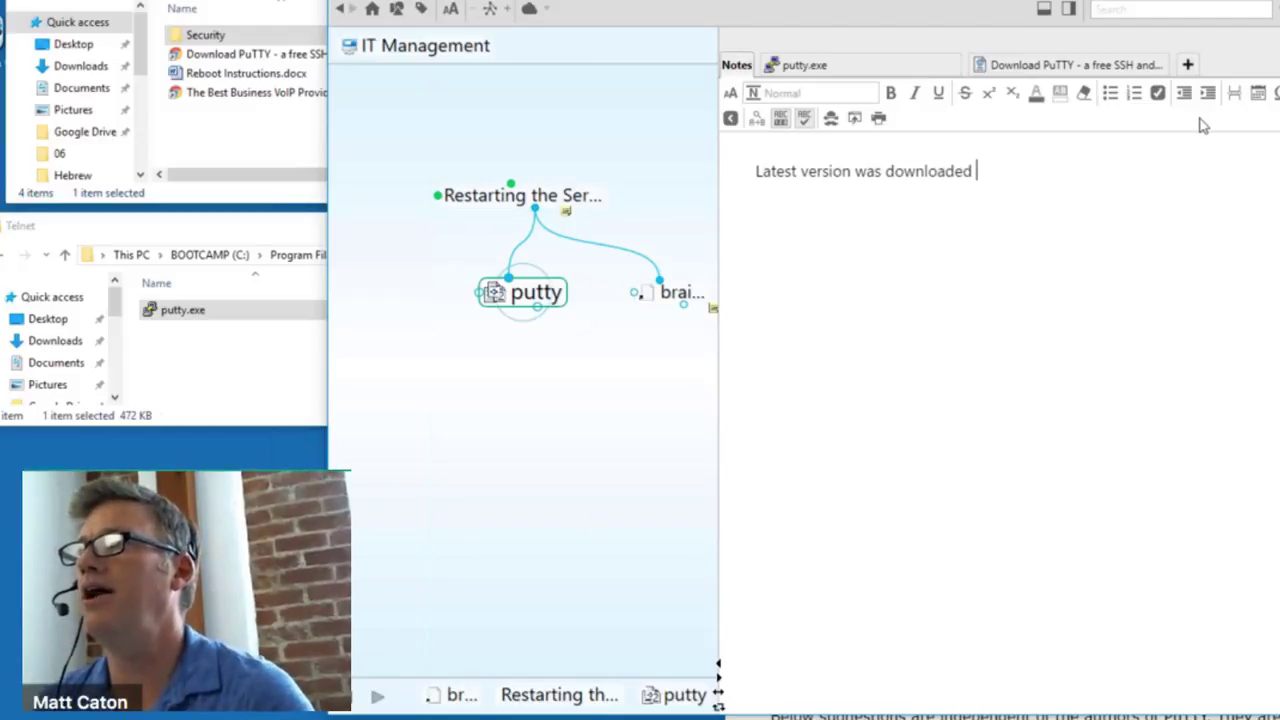
pyautogui.click(1263, 96)
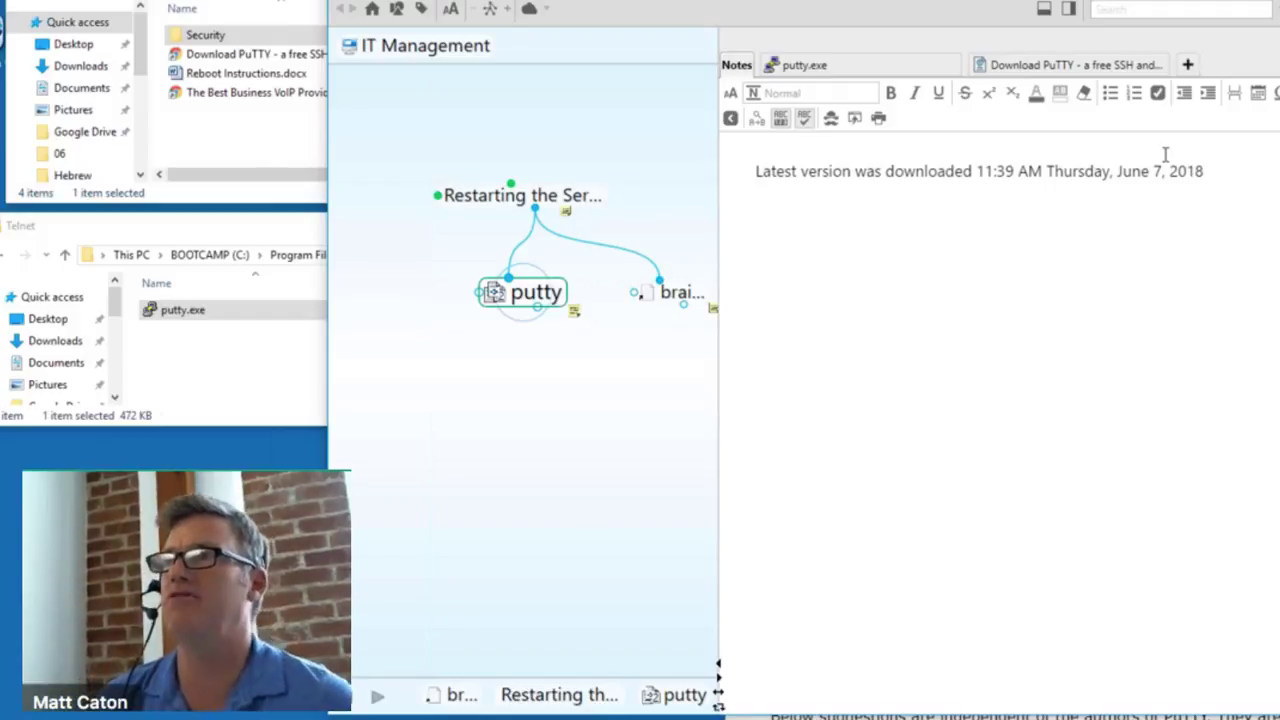
pyautogui.click(566, 200)
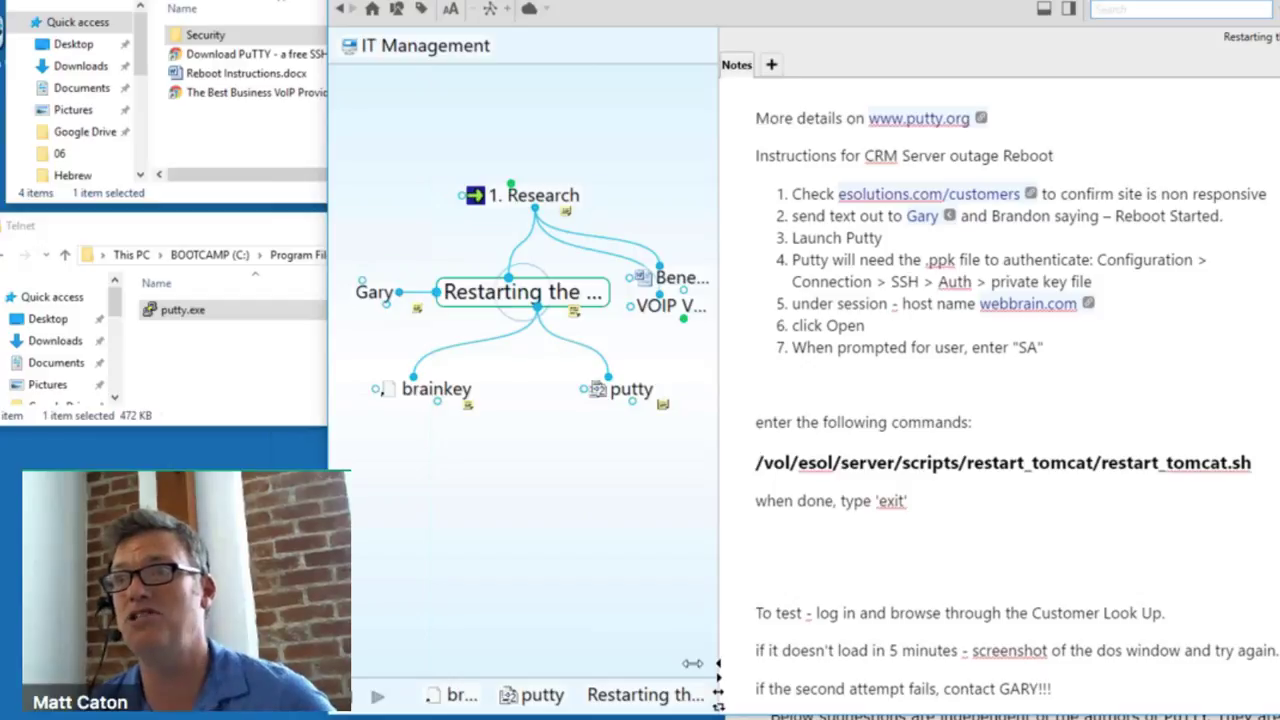
pyautogui.click(630, 392)
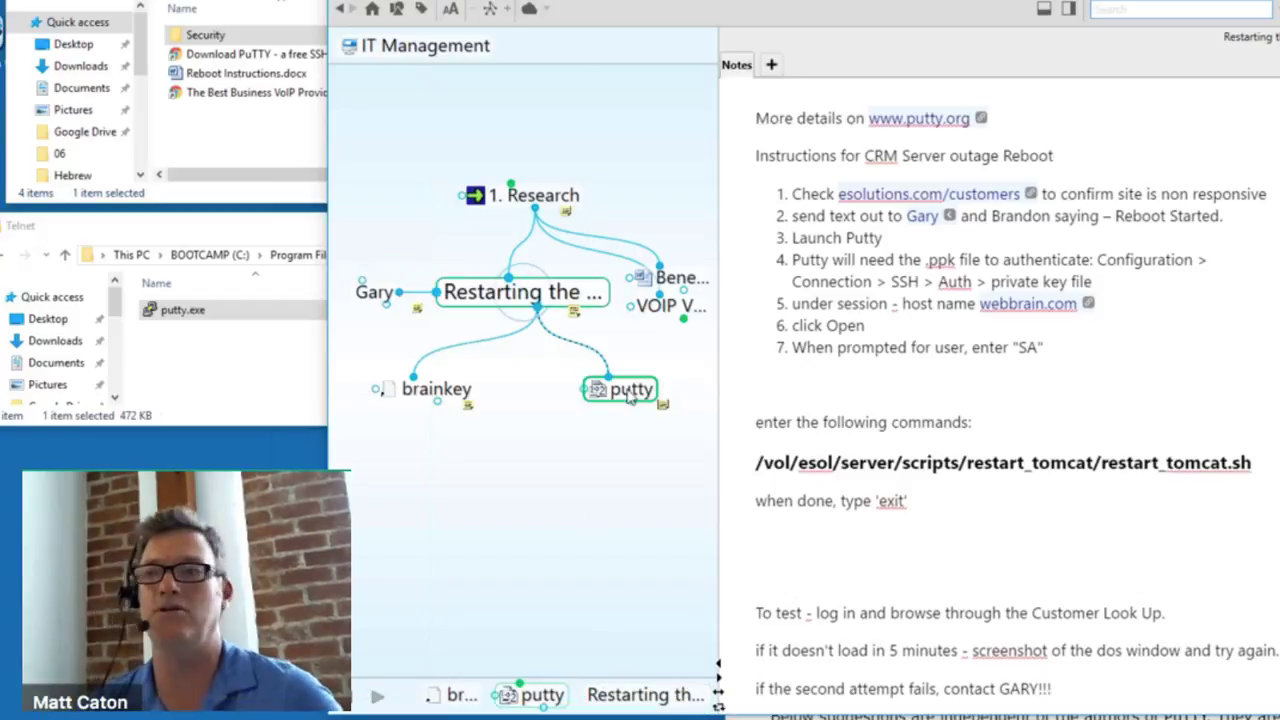
pyautogui.click(1016, 396)
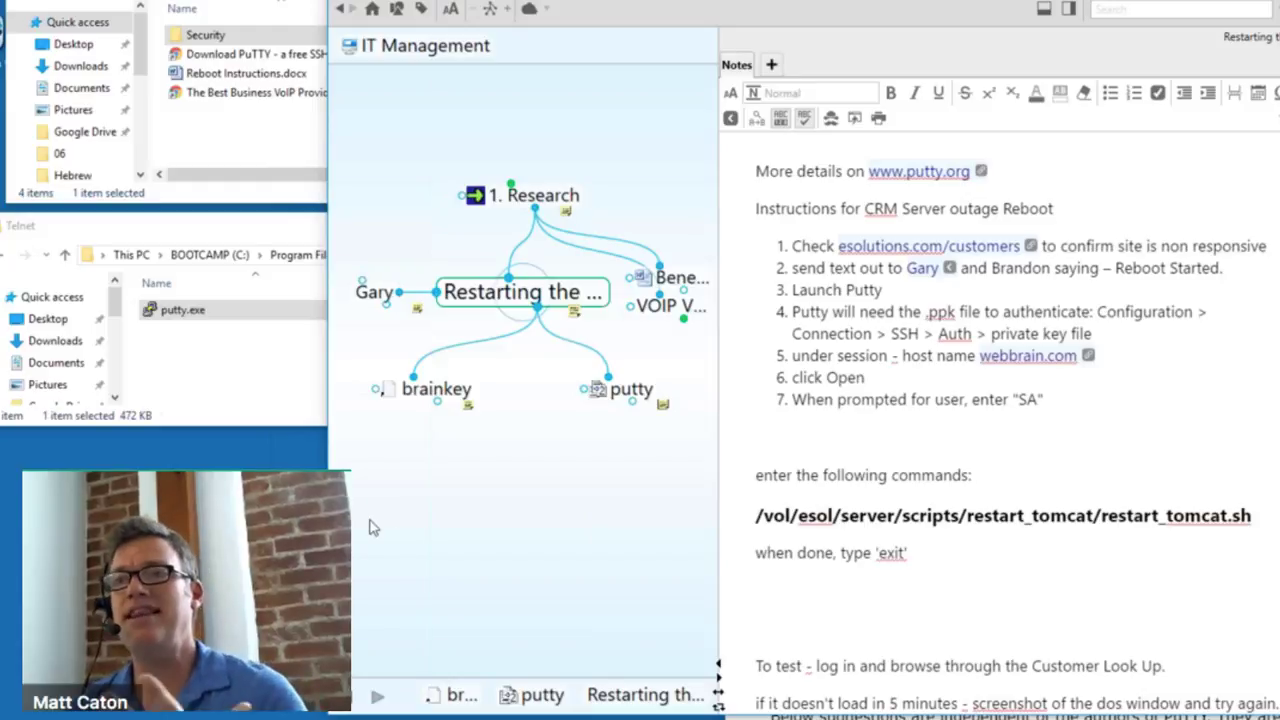
pyautogui.click(415, 527)
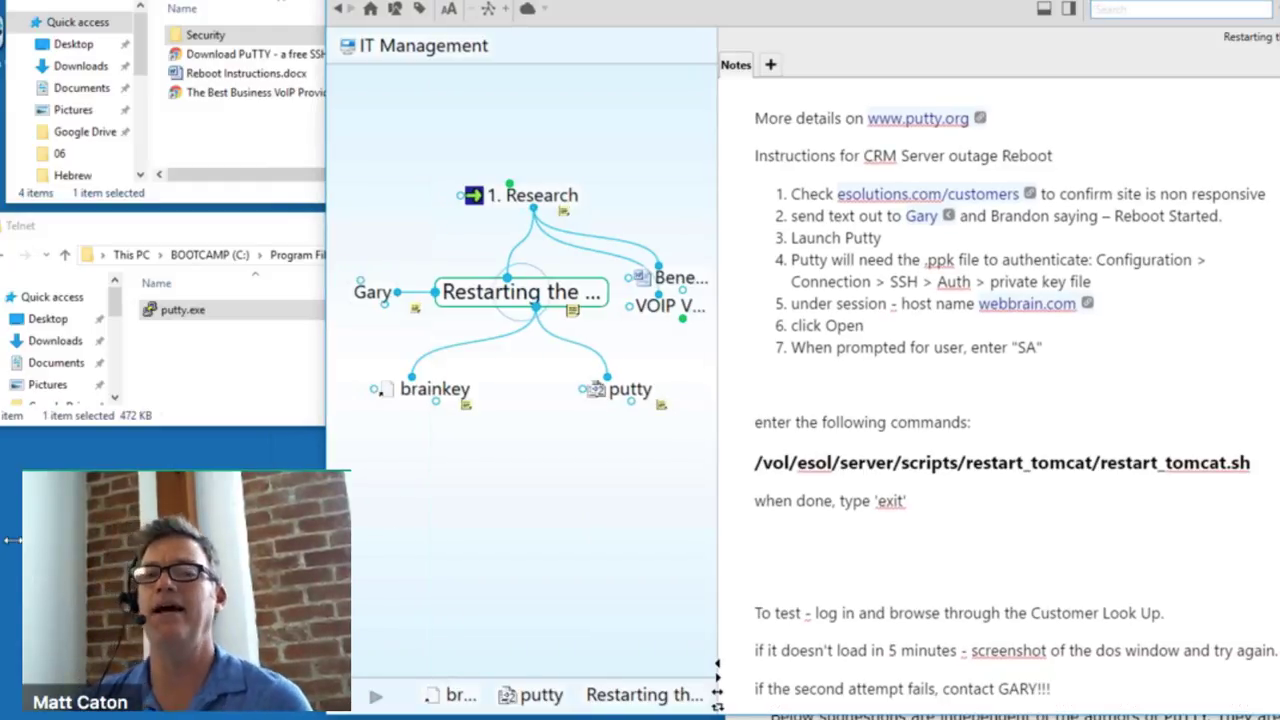
# Widen the TheBrain window and show the Network Map brain's Los Angeles thought in Normal view.
pyautogui.moveTo(328, 541); pyautogui.dragTo(15, 541)
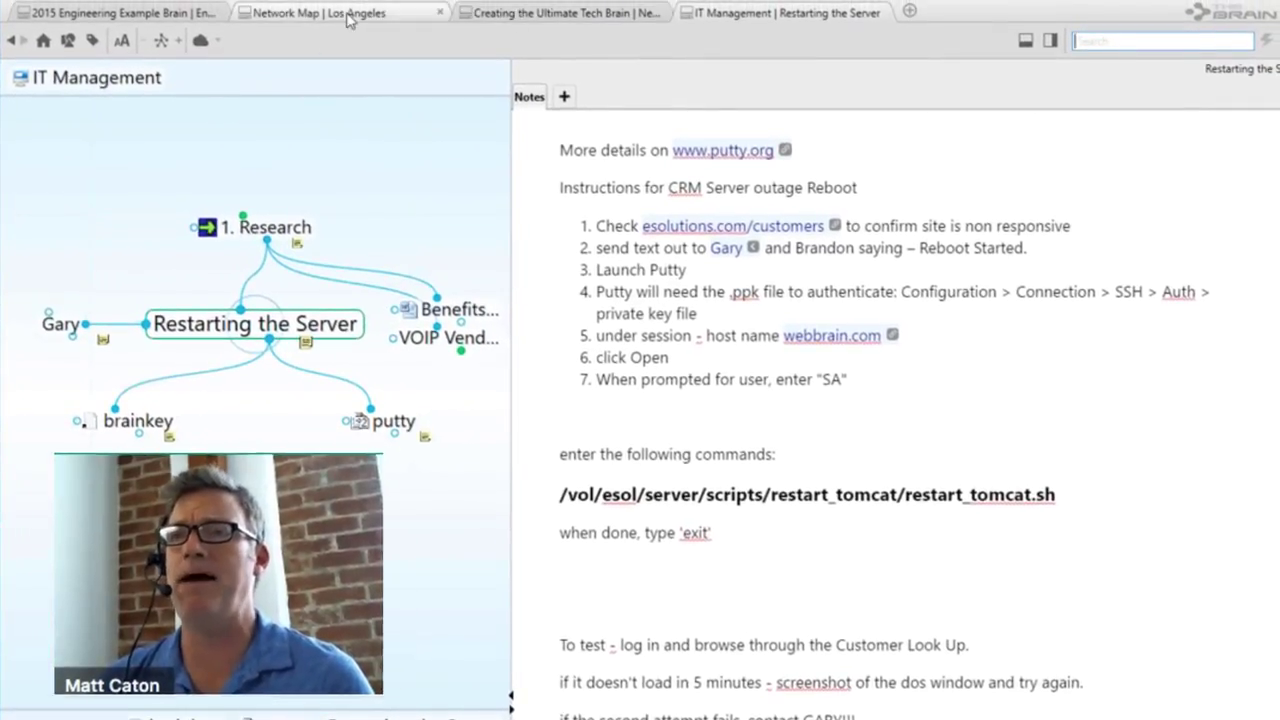
pyautogui.click(349, 20)
pyautogui.click(160, 42)
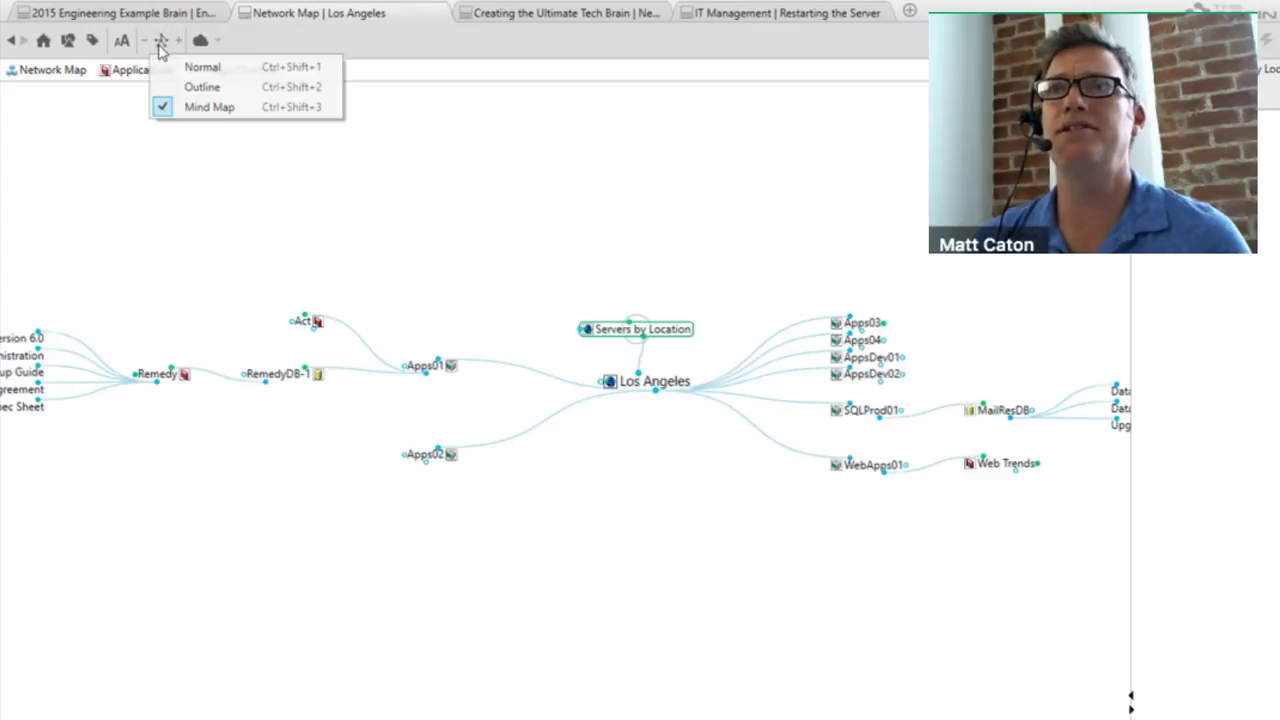
pyautogui.click(200, 70)
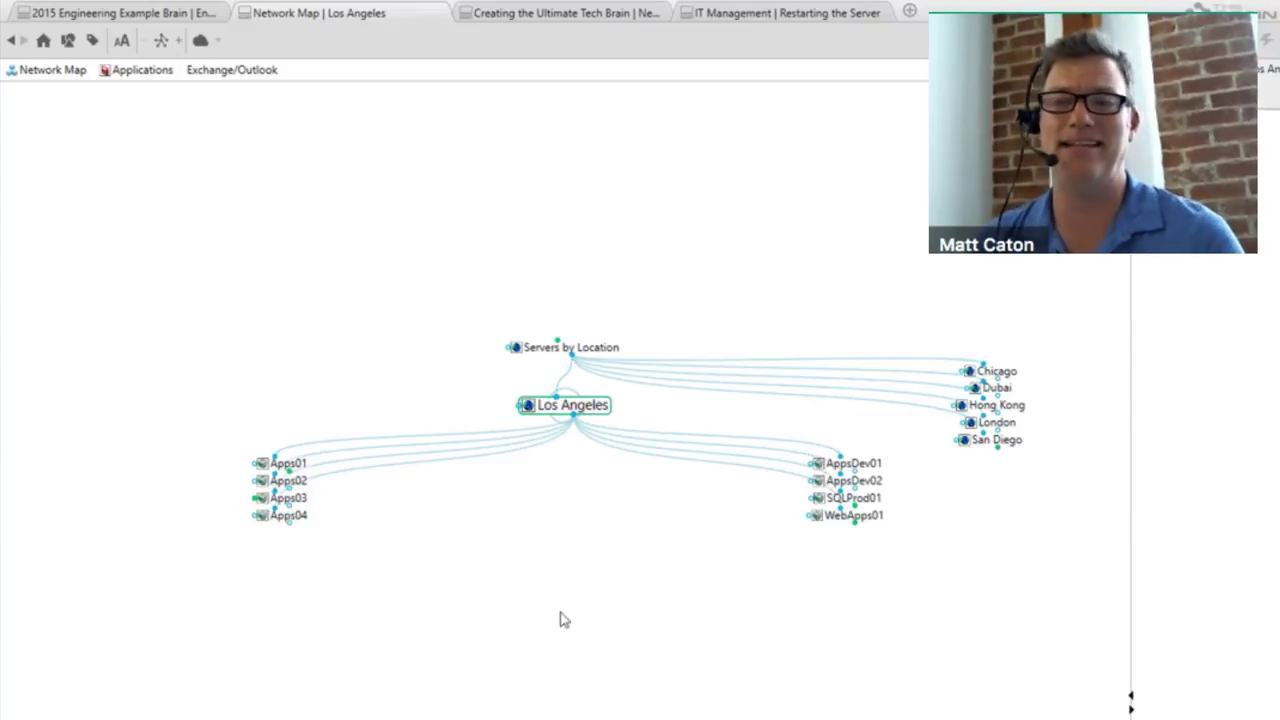
# Enlarge the thought text in the Network Map brain's plex.
pyautogui.click(122, 42)
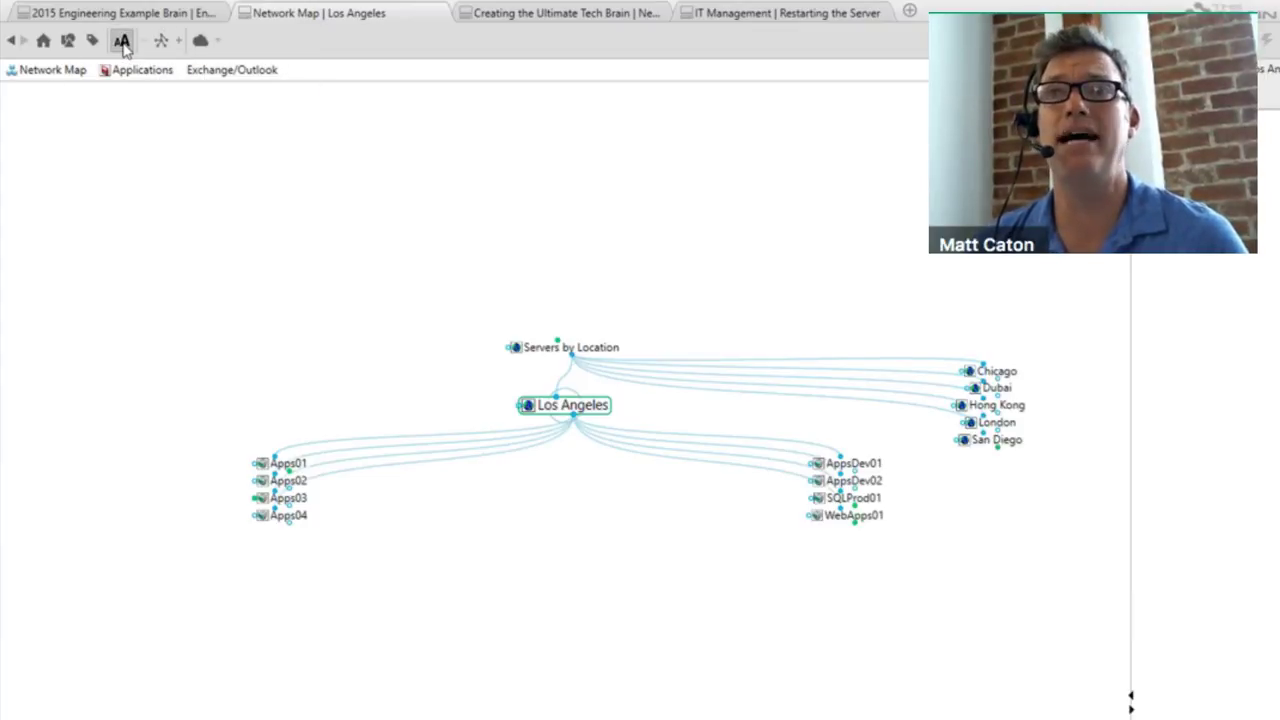
pyautogui.moveTo(127, 113); pyautogui.dragTo(124, 94)
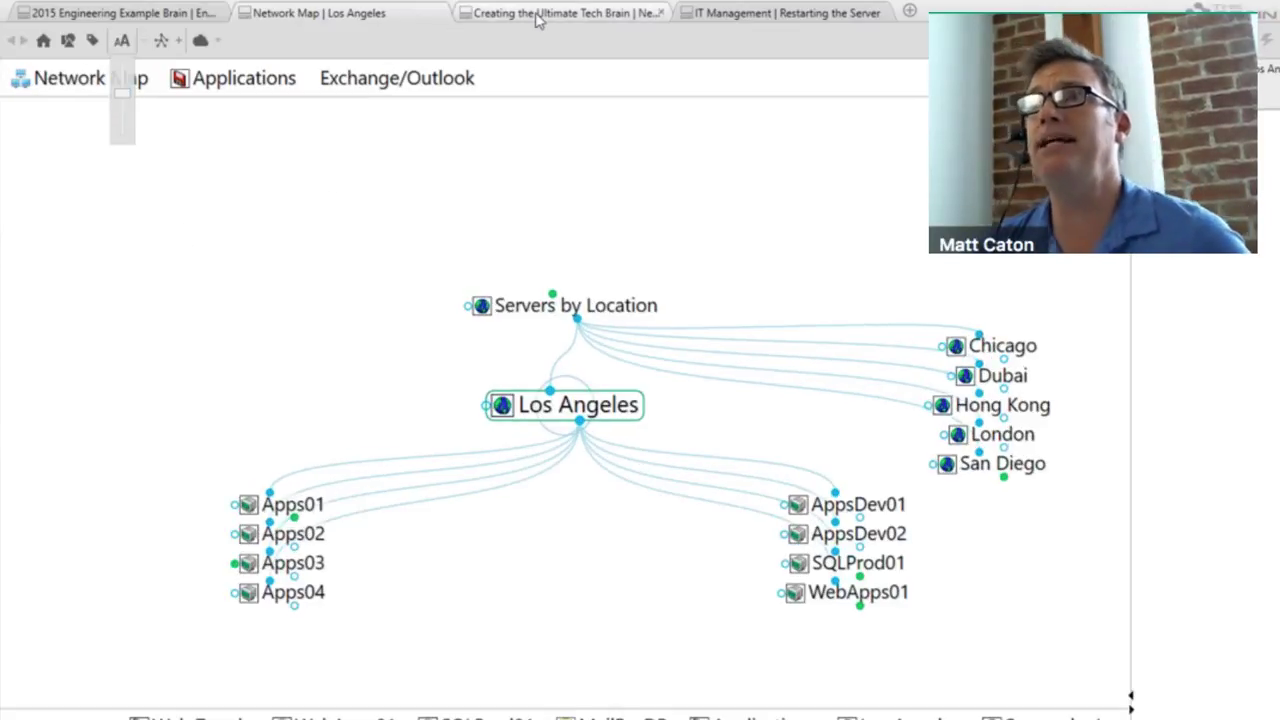
# Show the Active Projects thought in the IT Management brain and widen its plex.
pyautogui.click(716, 18)
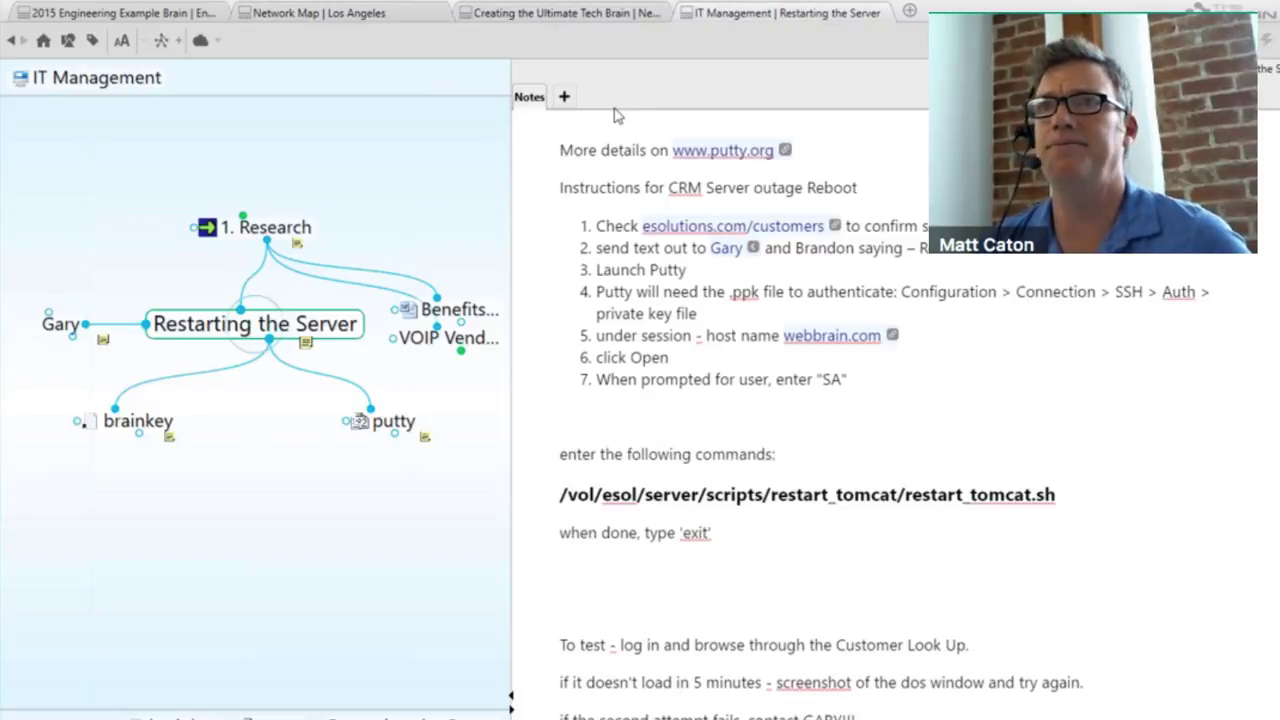
pyautogui.click(272, 227)
pyautogui.click(283, 238)
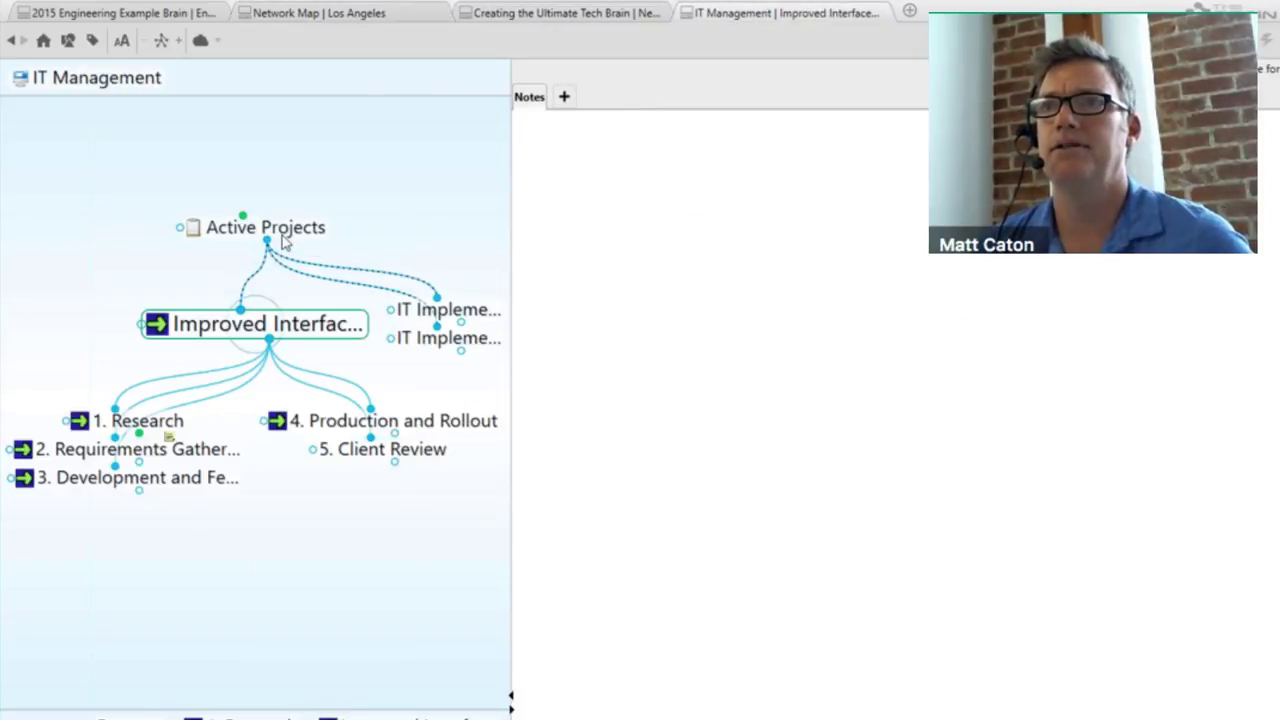
pyautogui.click(280, 236)
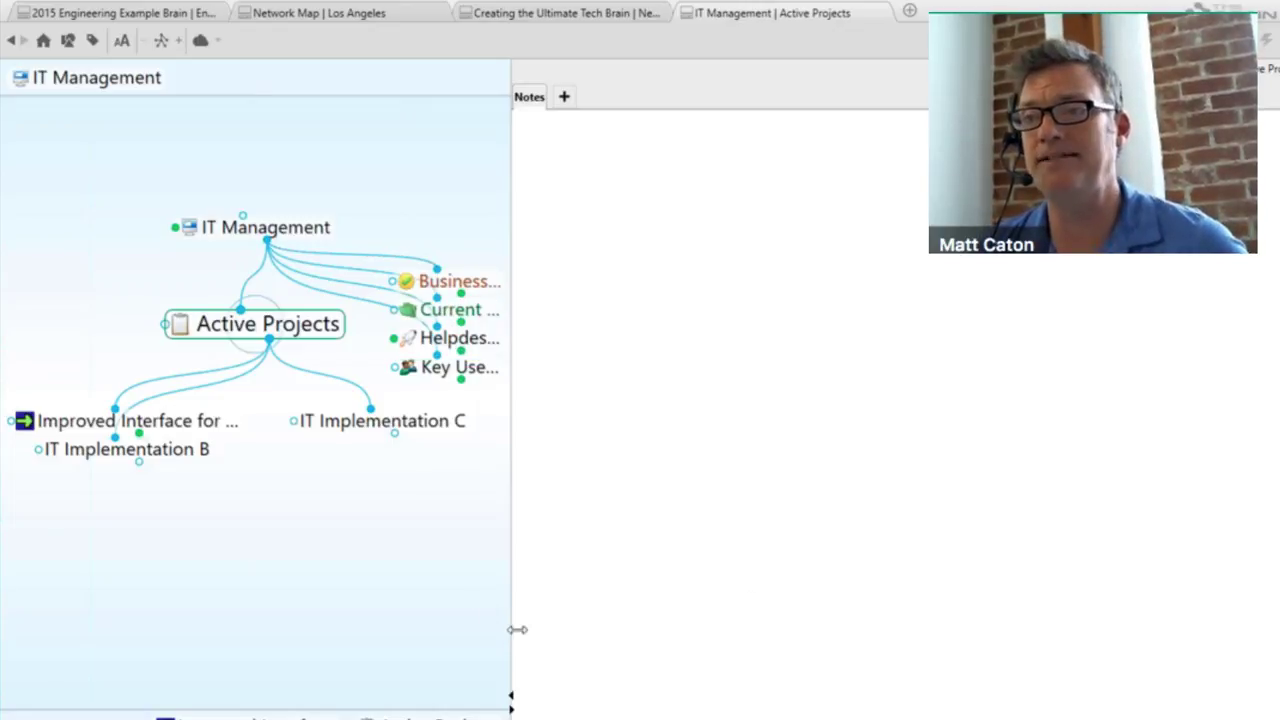
pyautogui.moveTo(801, 637); pyautogui.dragTo(886, 637)
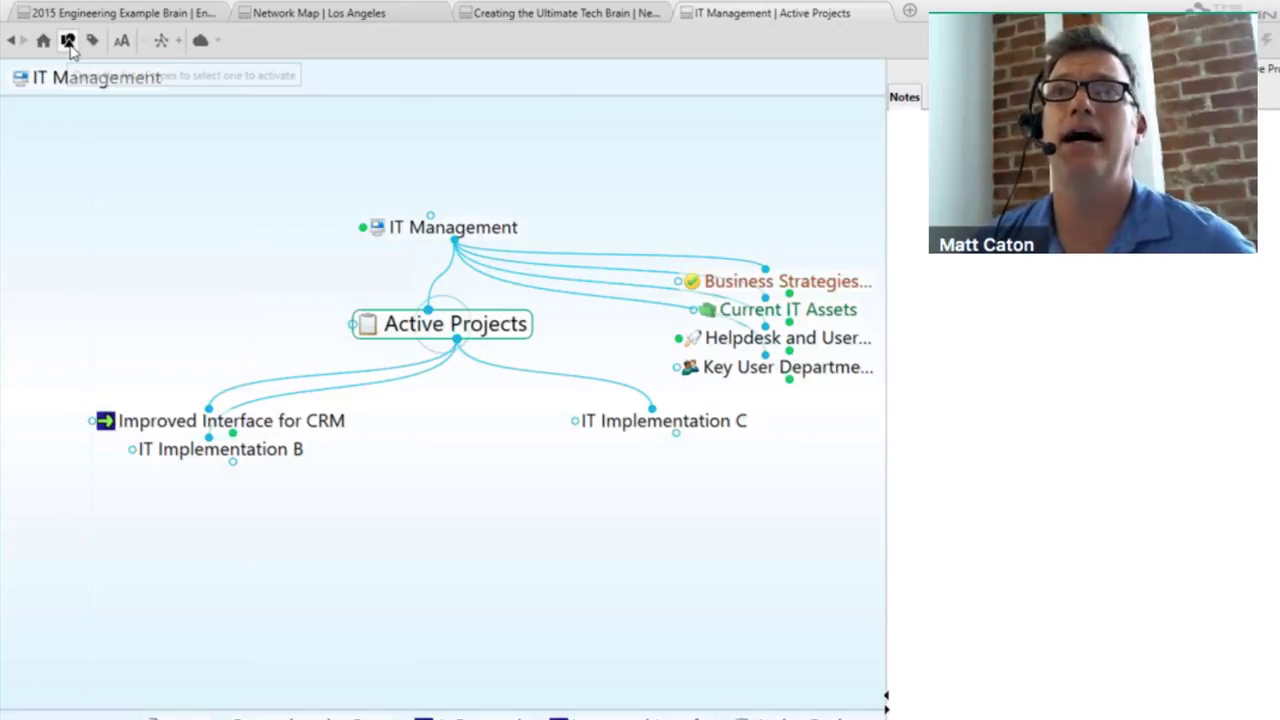
# Examine the brain's list of thought types, including the type choices for the Active Projects thought.
pyautogui.click(69, 44)
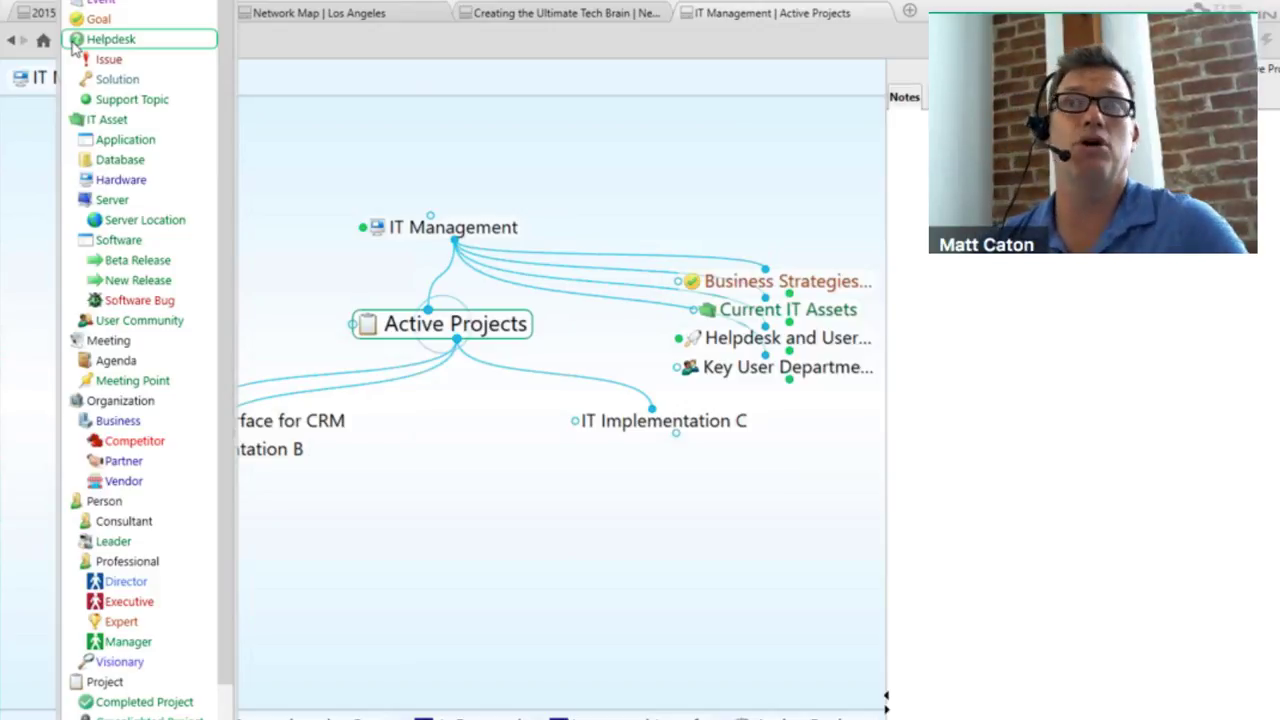
pyautogui.click(487, 338)
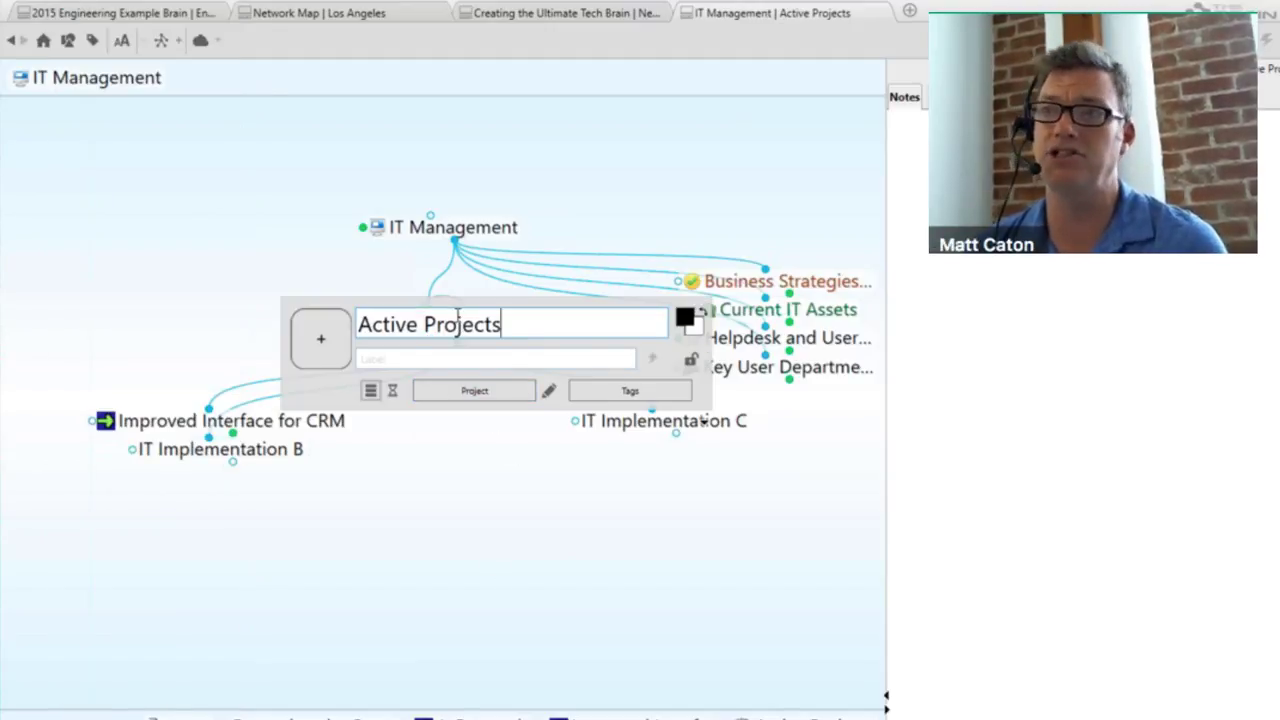
pyautogui.click(548, 392)
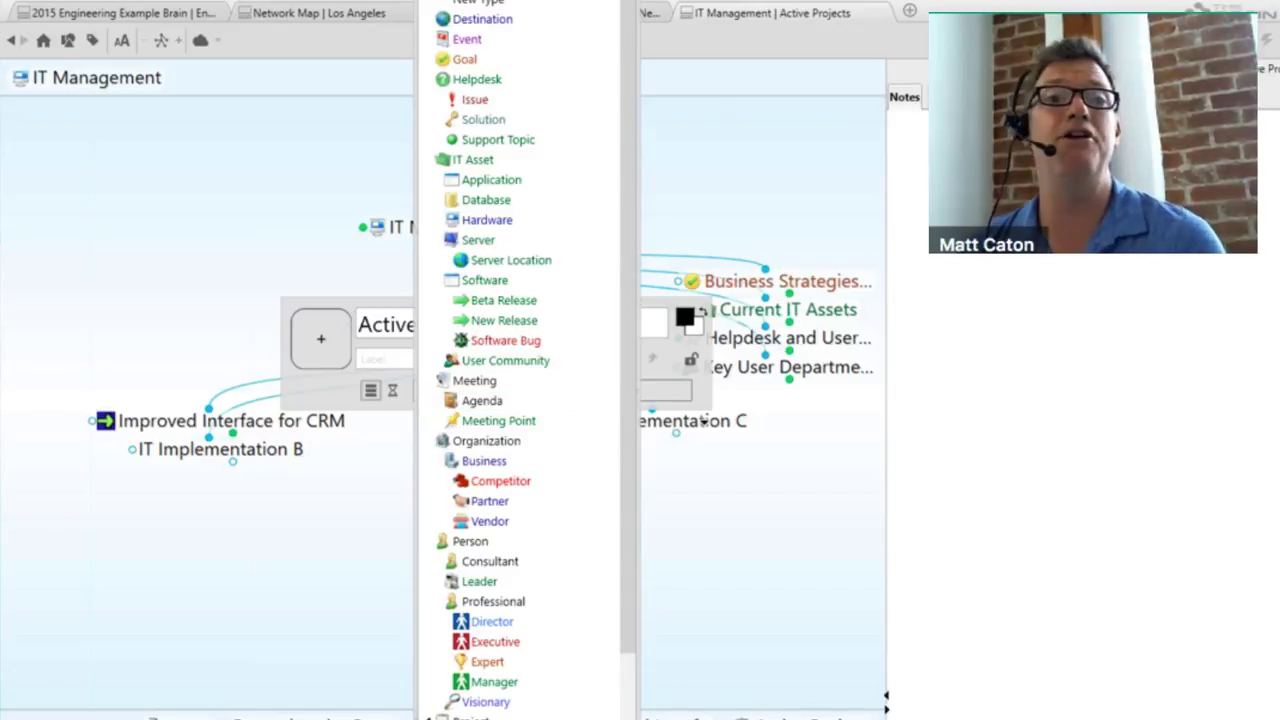
pyautogui.click(61, 153)
pyautogui.click(211, 155)
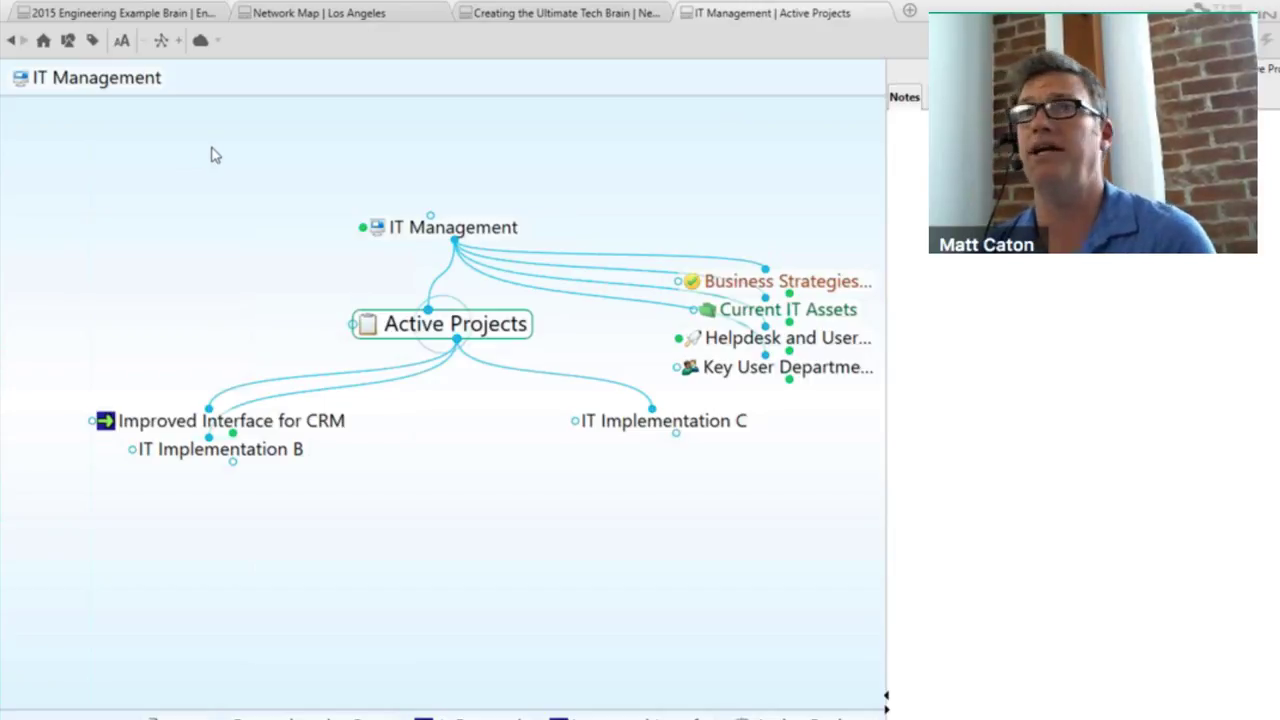
# Browse from the IT Asset type through Server to Apps02 and change that thought's type to IT Asset.
pyautogui.click(66, 40)
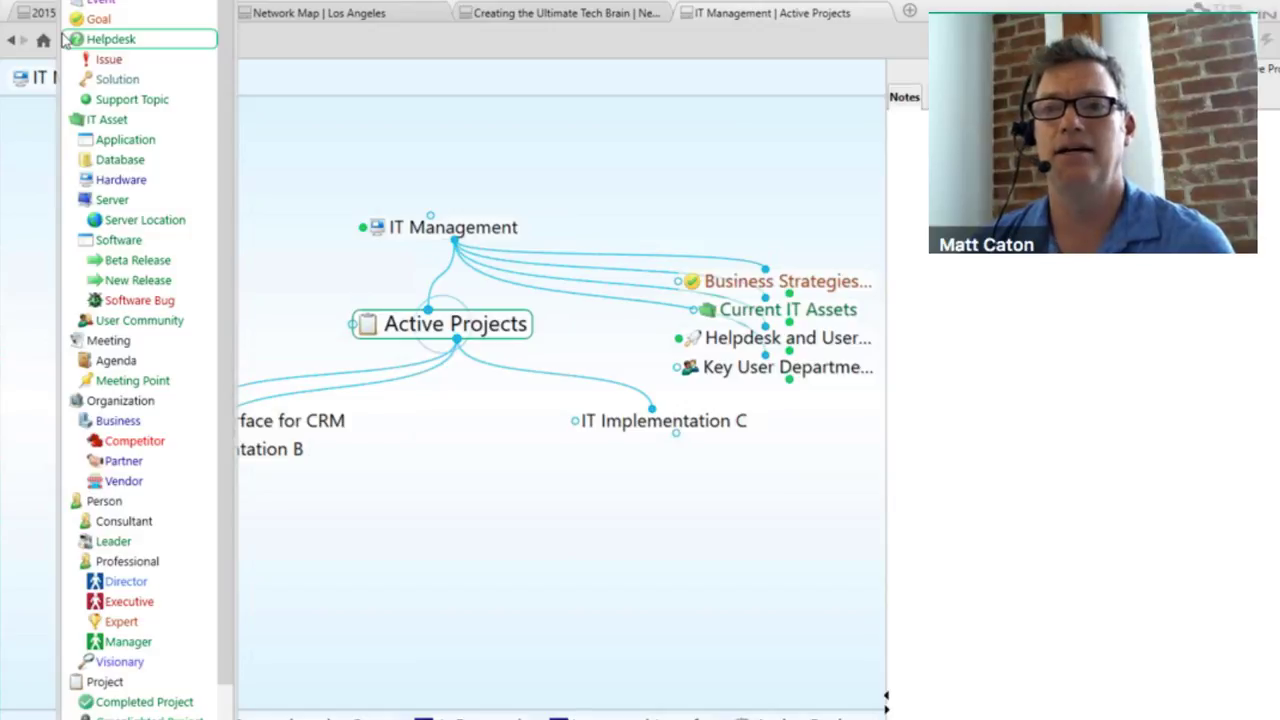
pyautogui.click(107, 120)
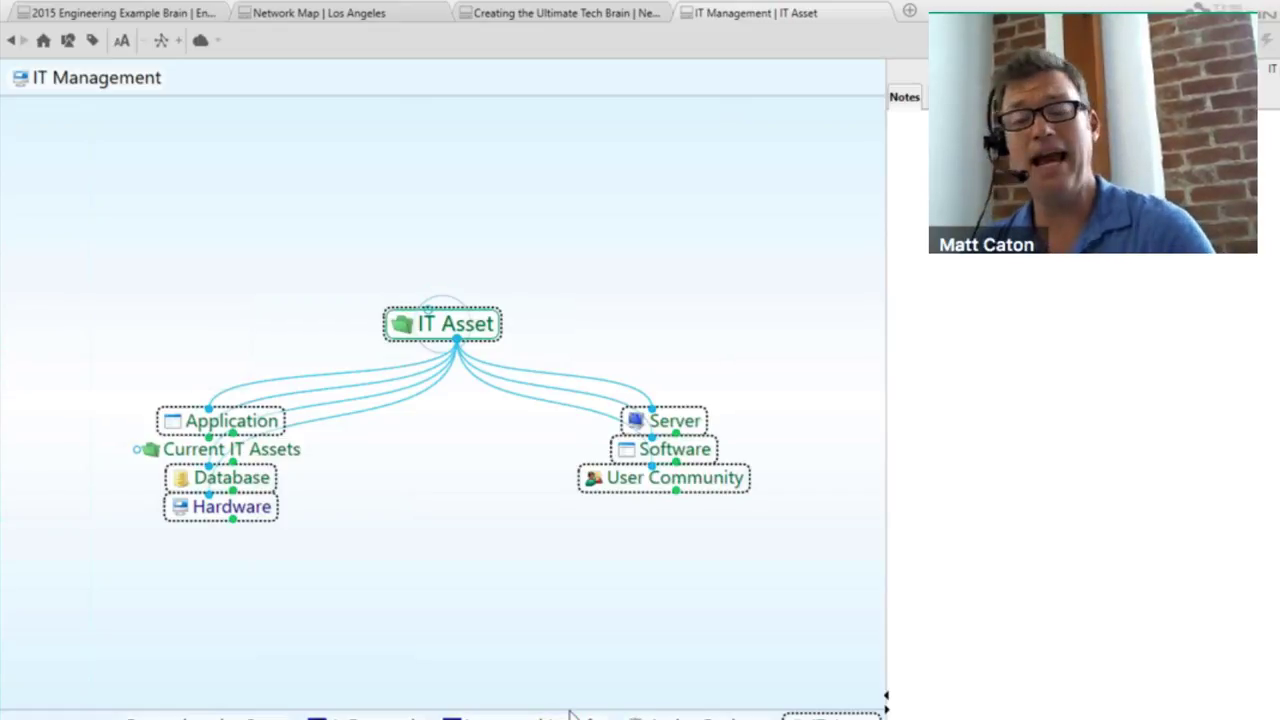
pyautogui.click(689, 425)
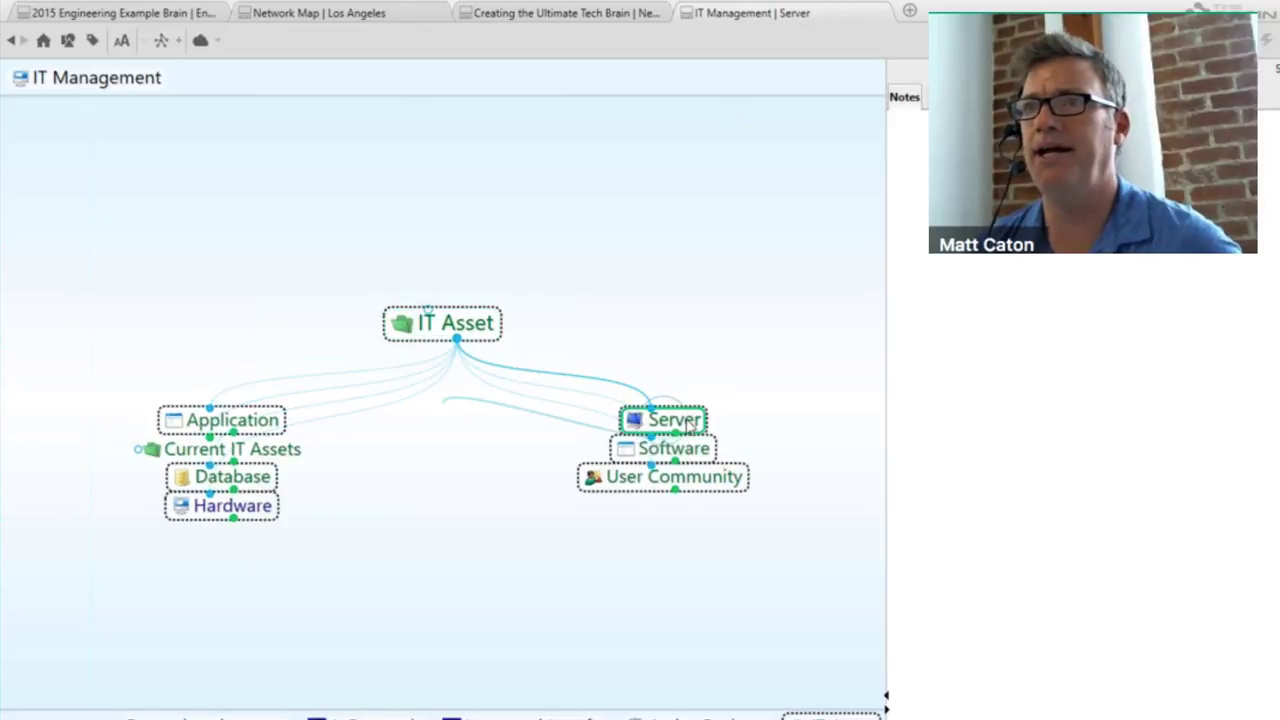
pyautogui.click(250, 508)
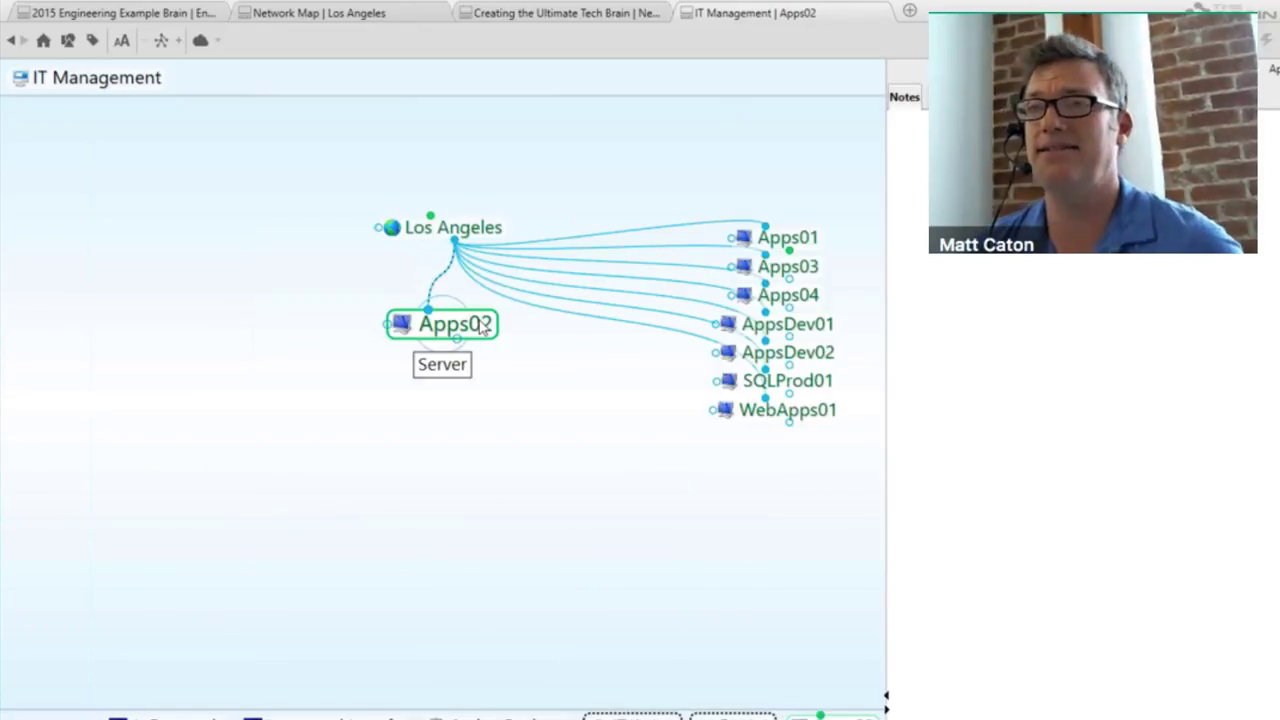
pyautogui.click(482, 330)
pyautogui.click(524, 403)
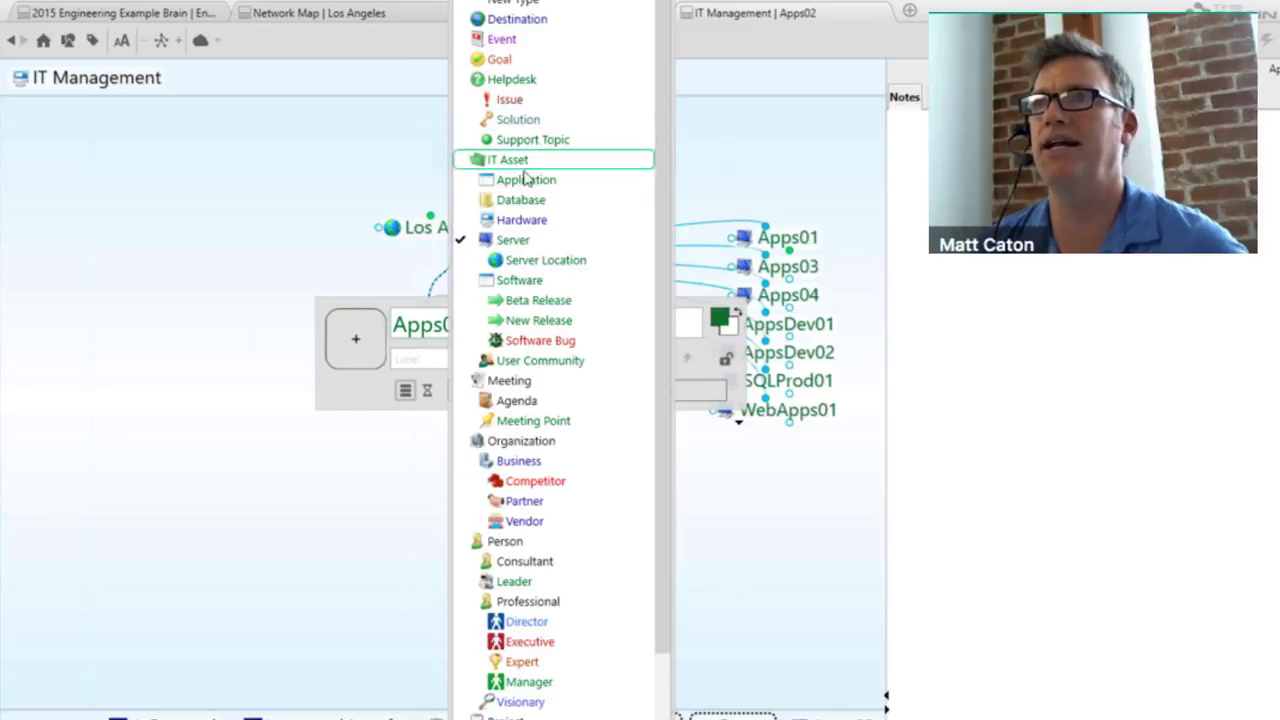
pyautogui.click(293, 180)
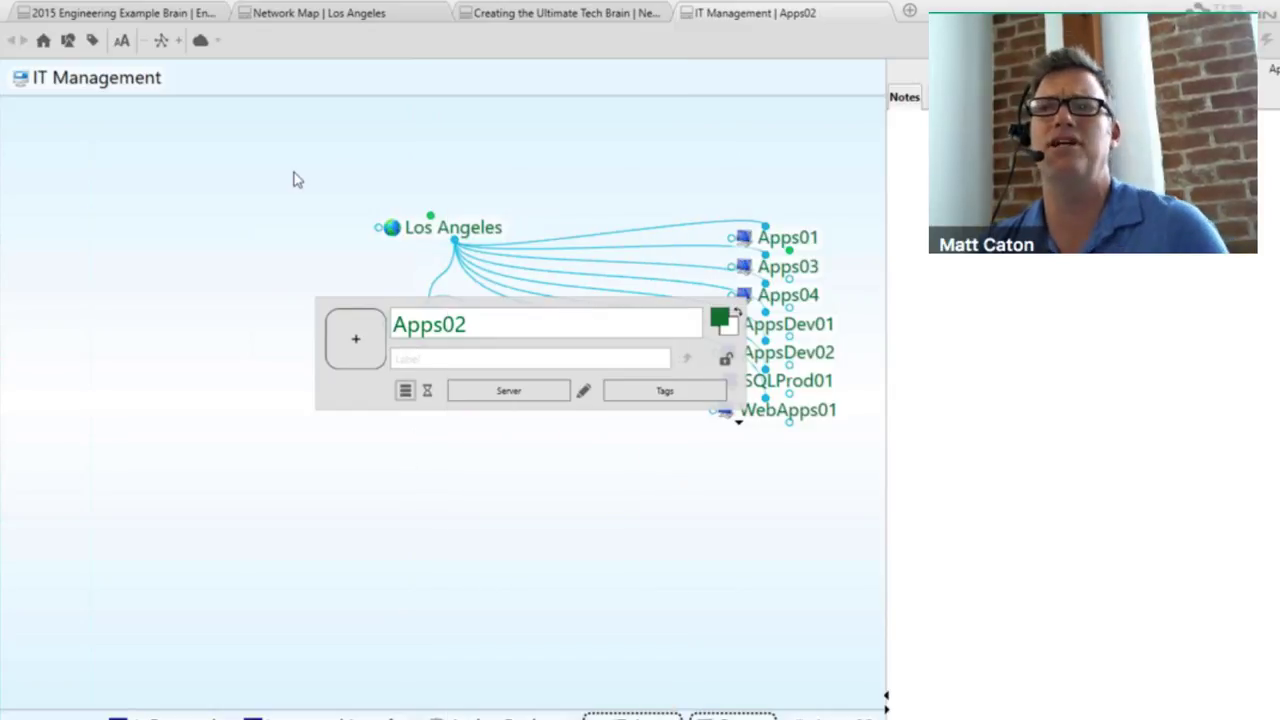
pyautogui.click(293, 180)
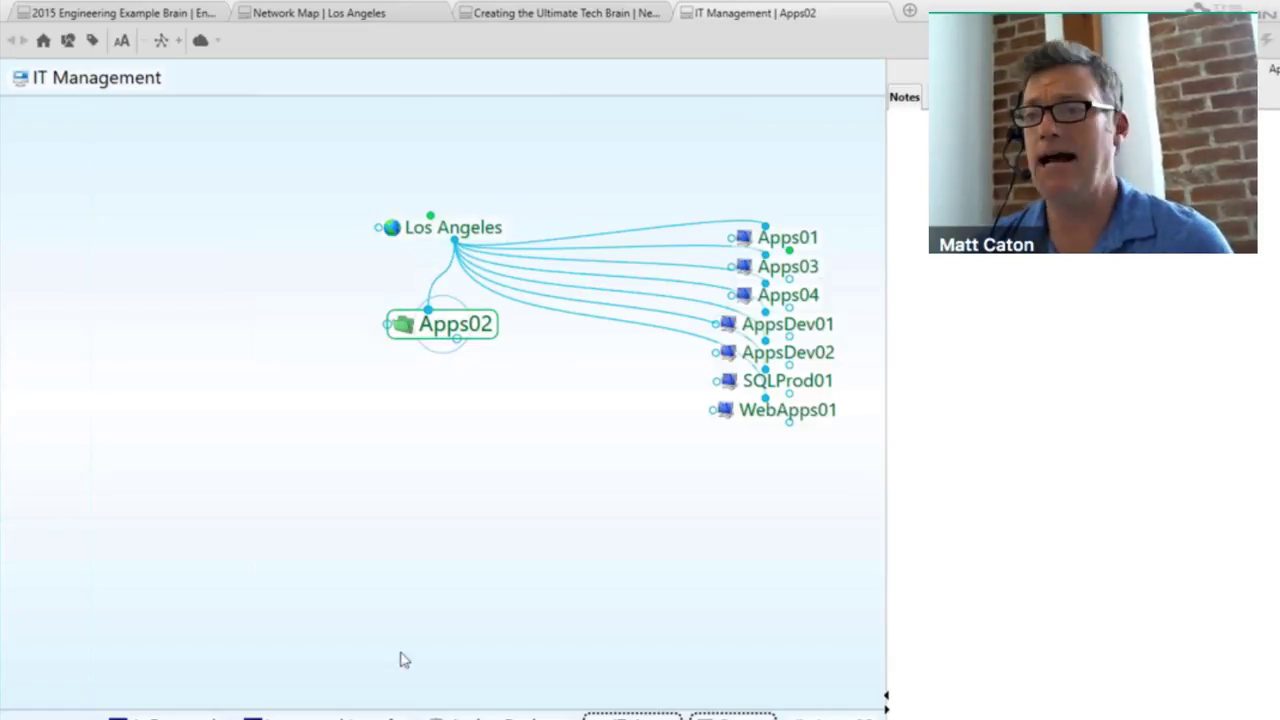
# Activate the 1. Research thought and assign it the Hot Project type.
pyautogui.click(165, 715)
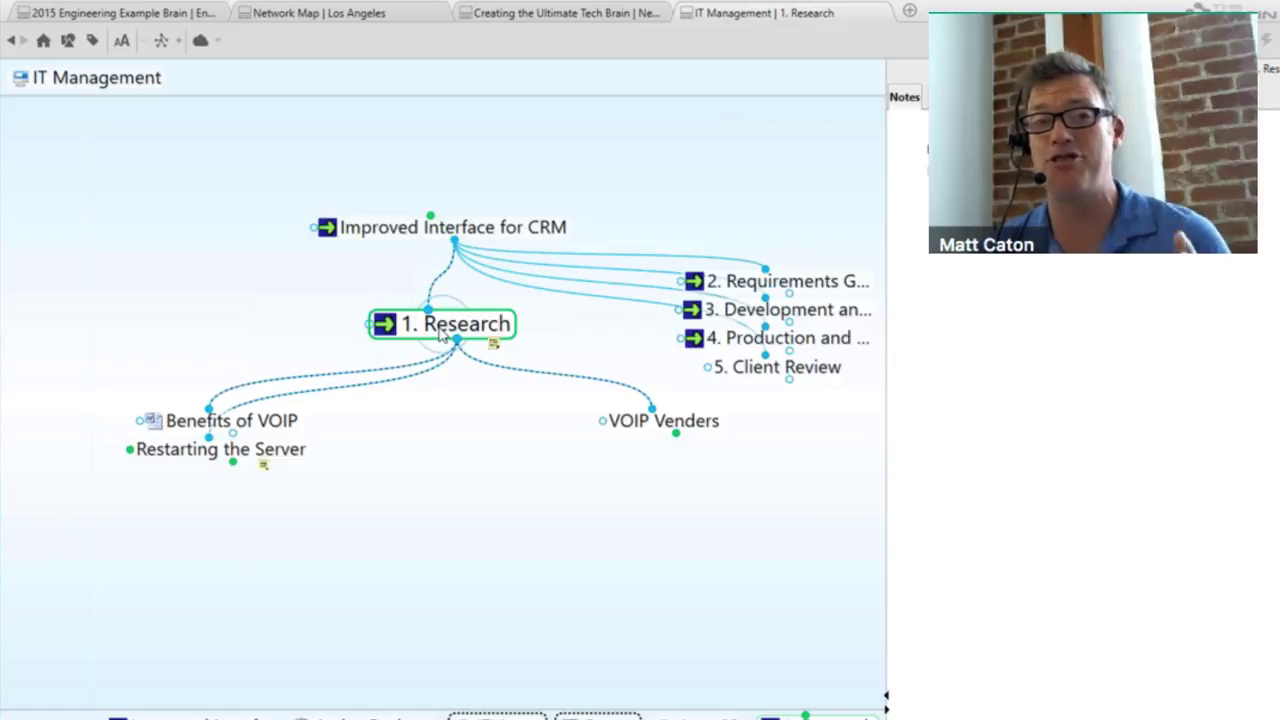
pyautogui.click(440, 333)
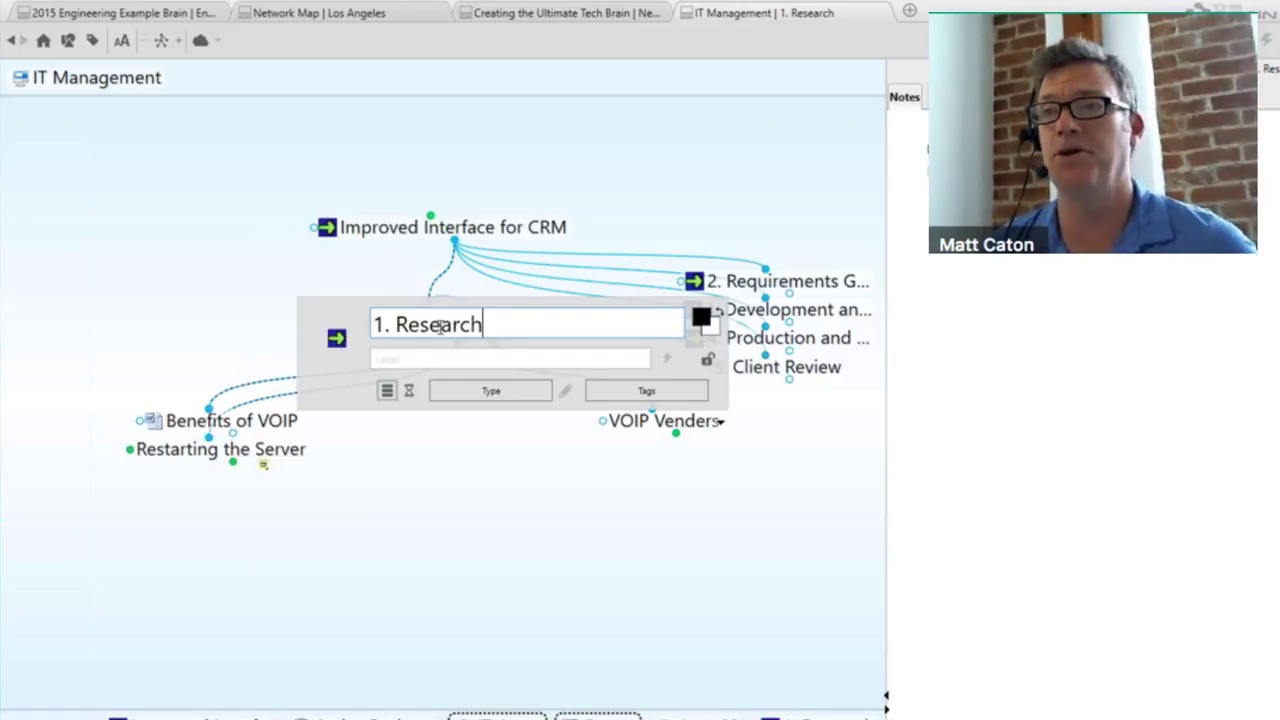
pyautogui.click(475, 393)
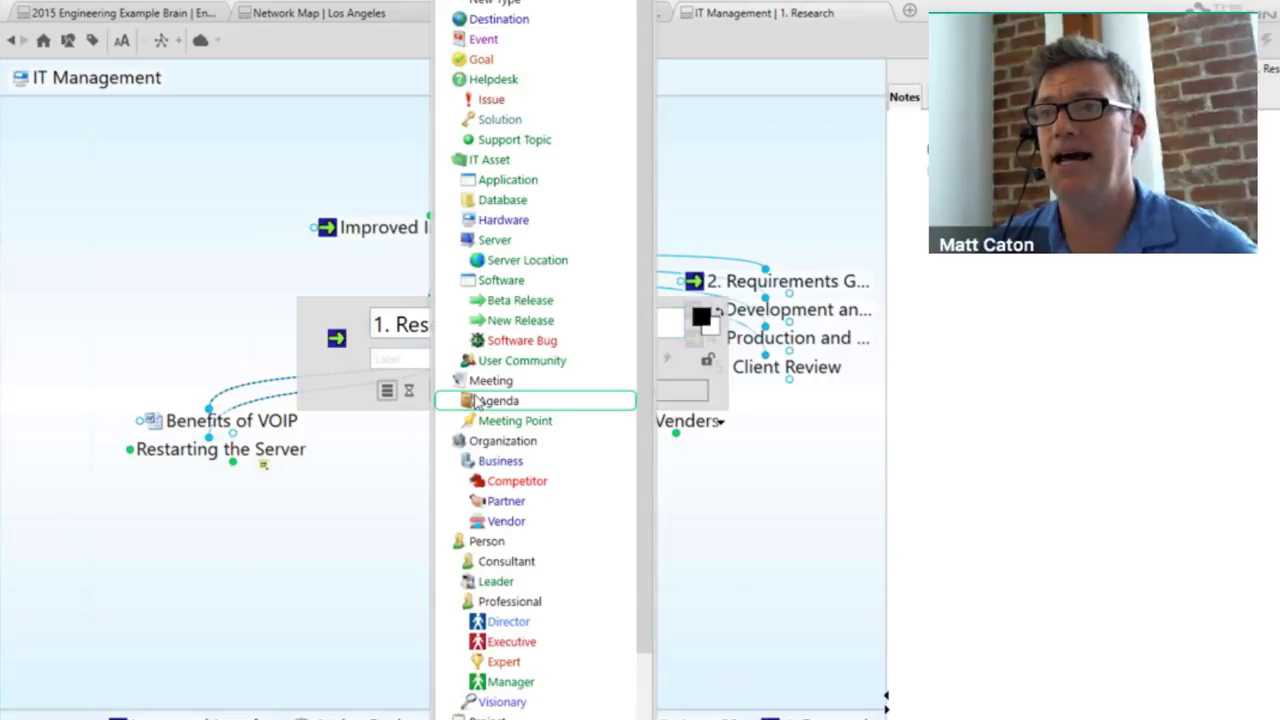
pyautogui.scroll(-2, 545, 530)
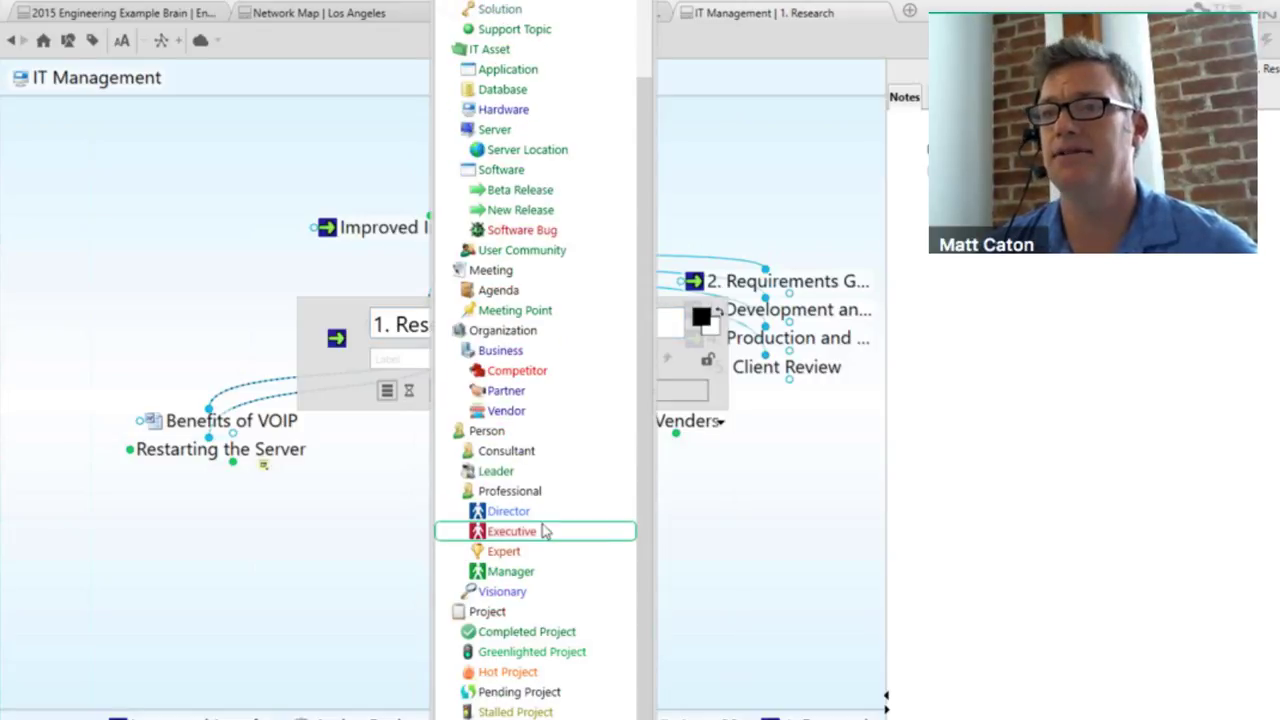
pyautogui.click(533, 676)
pyautogui.click(517, 589)
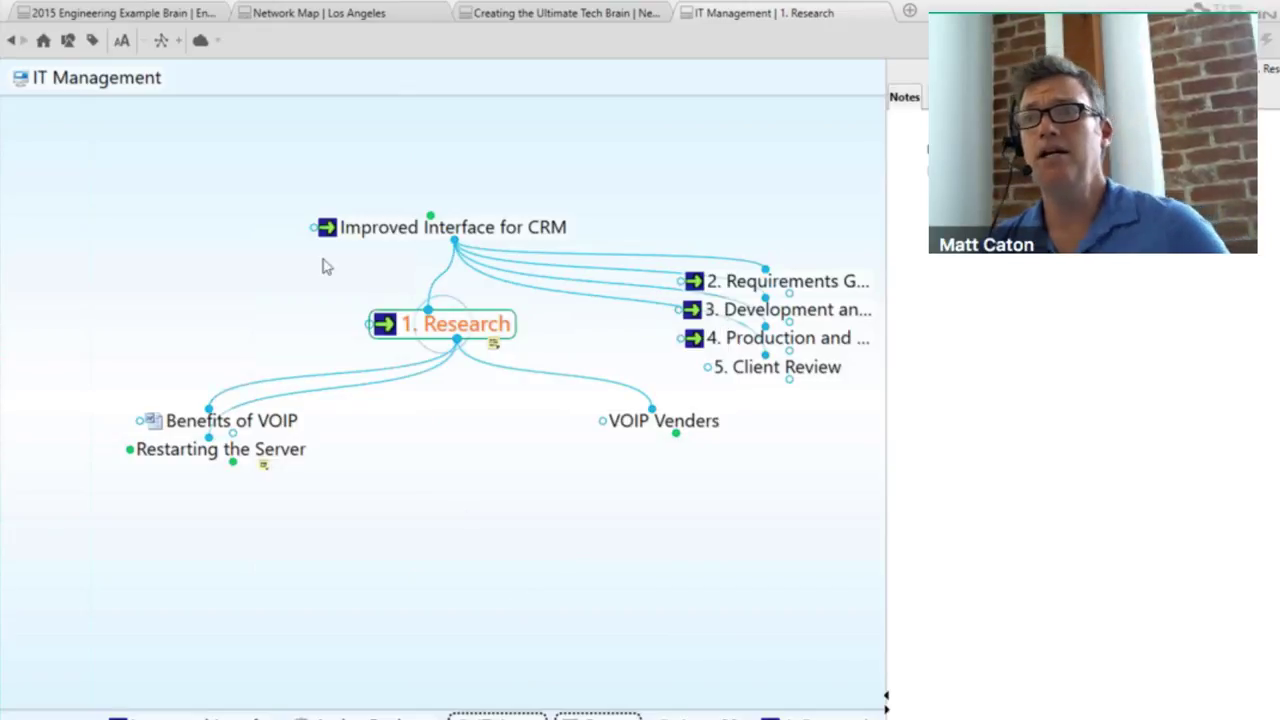
pyautogui.moveTo(385, 326)
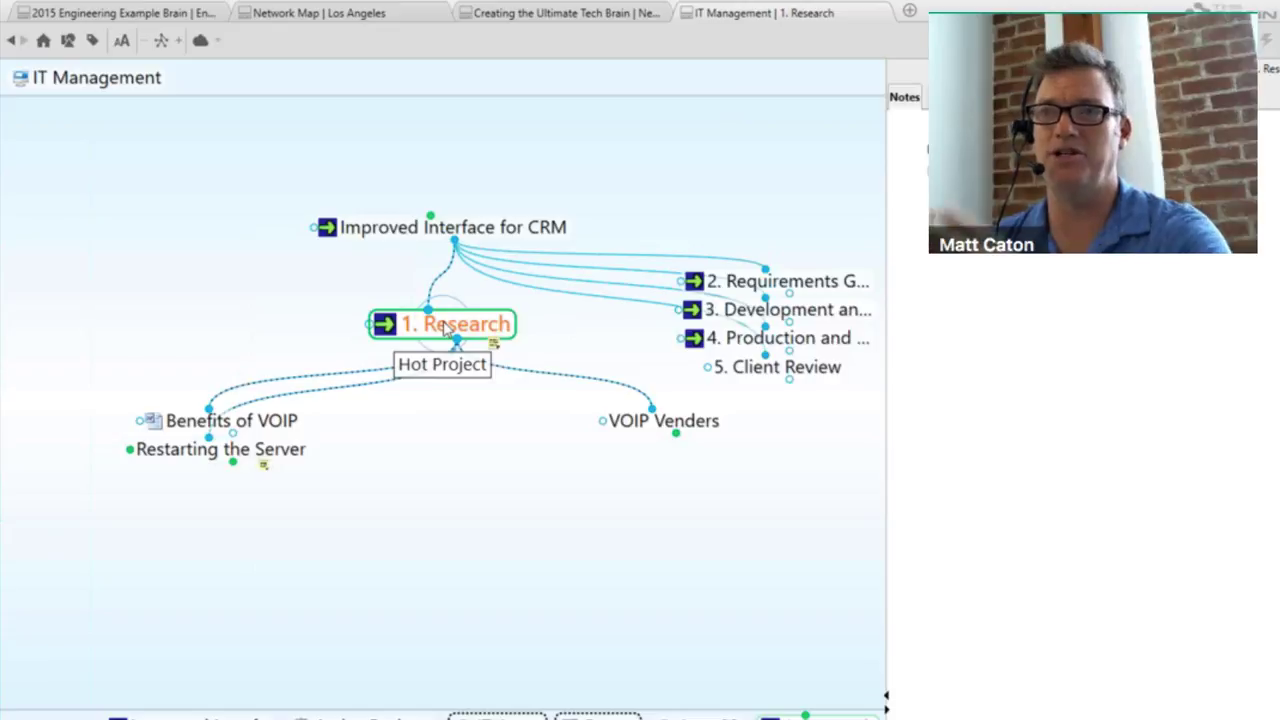
# Activate the VOIP Venders thought and assign it the Hot Project type.
pyautogui.click(650, 421)
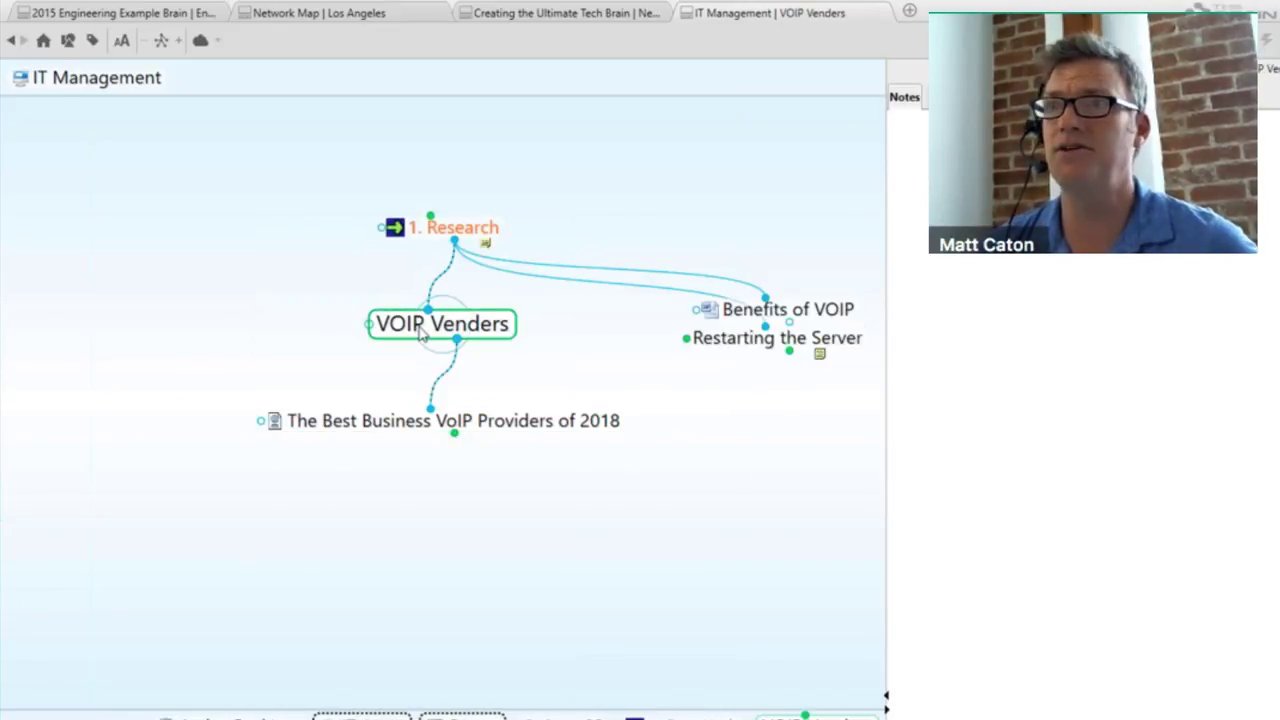
pyautogui.click(422, 332)
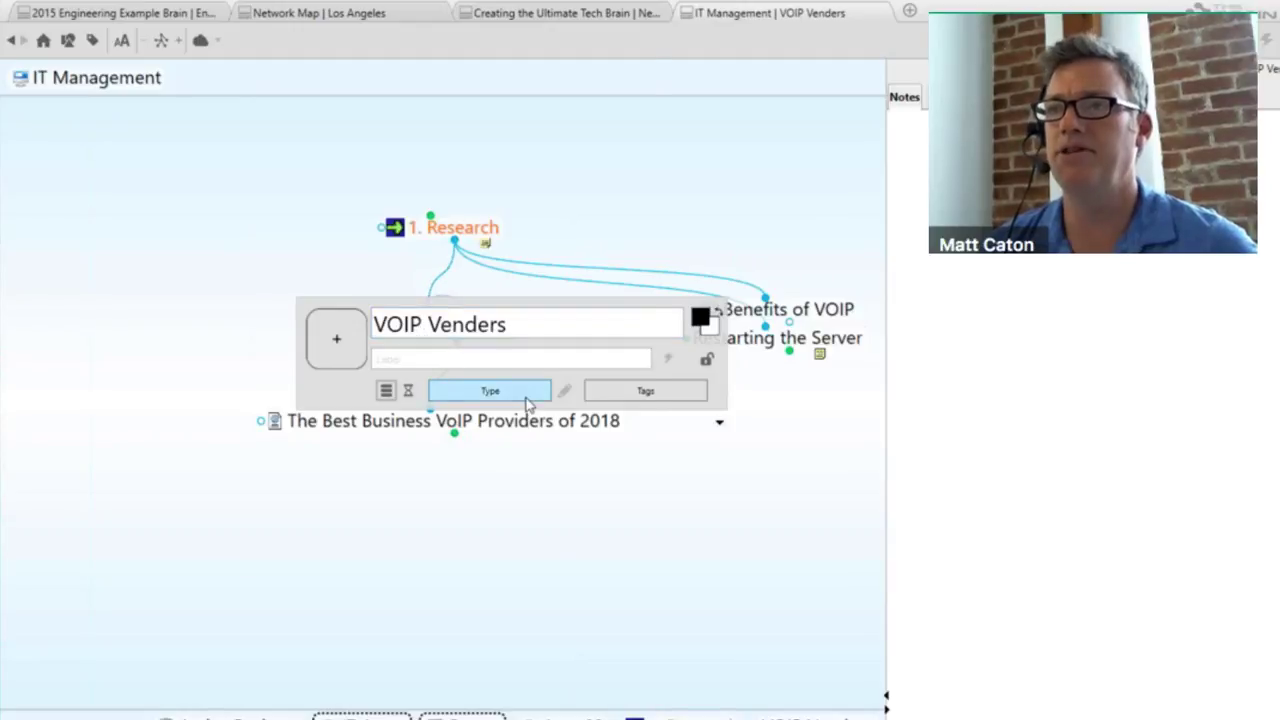
pyautogui.click(526, 400)
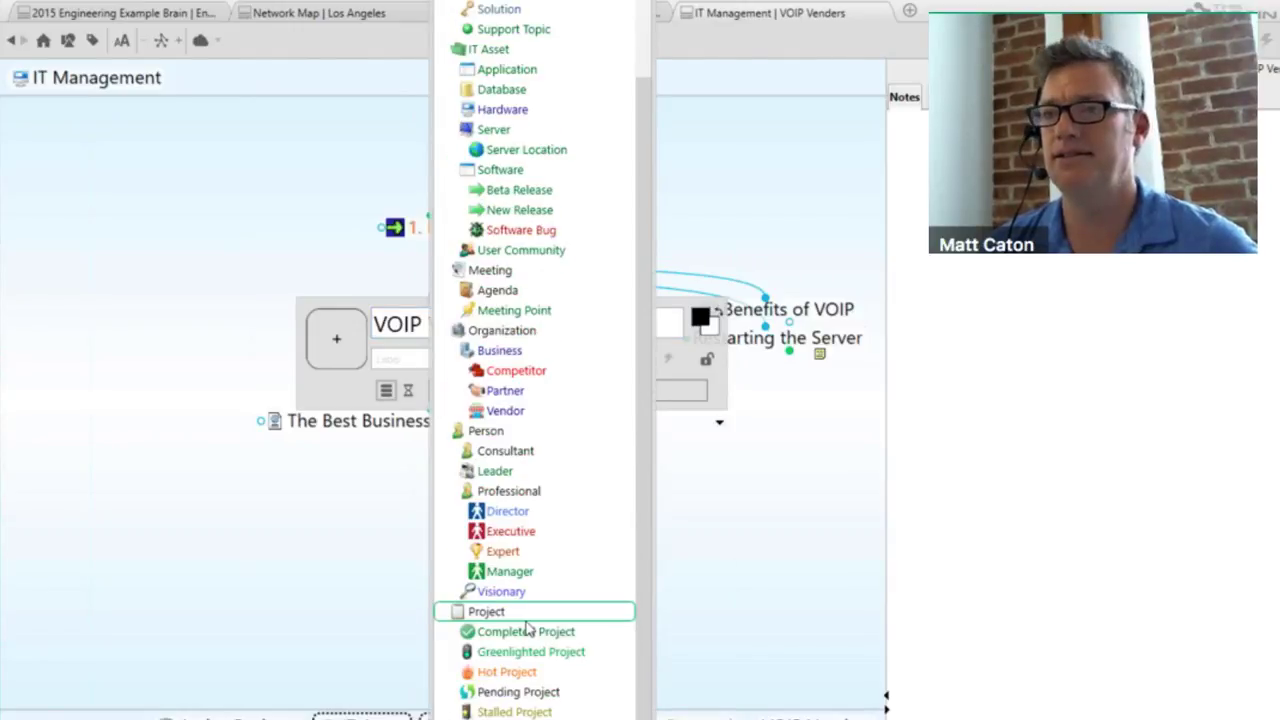
pyautogui.click(527, 678)
pyautogui.click(243, 258)
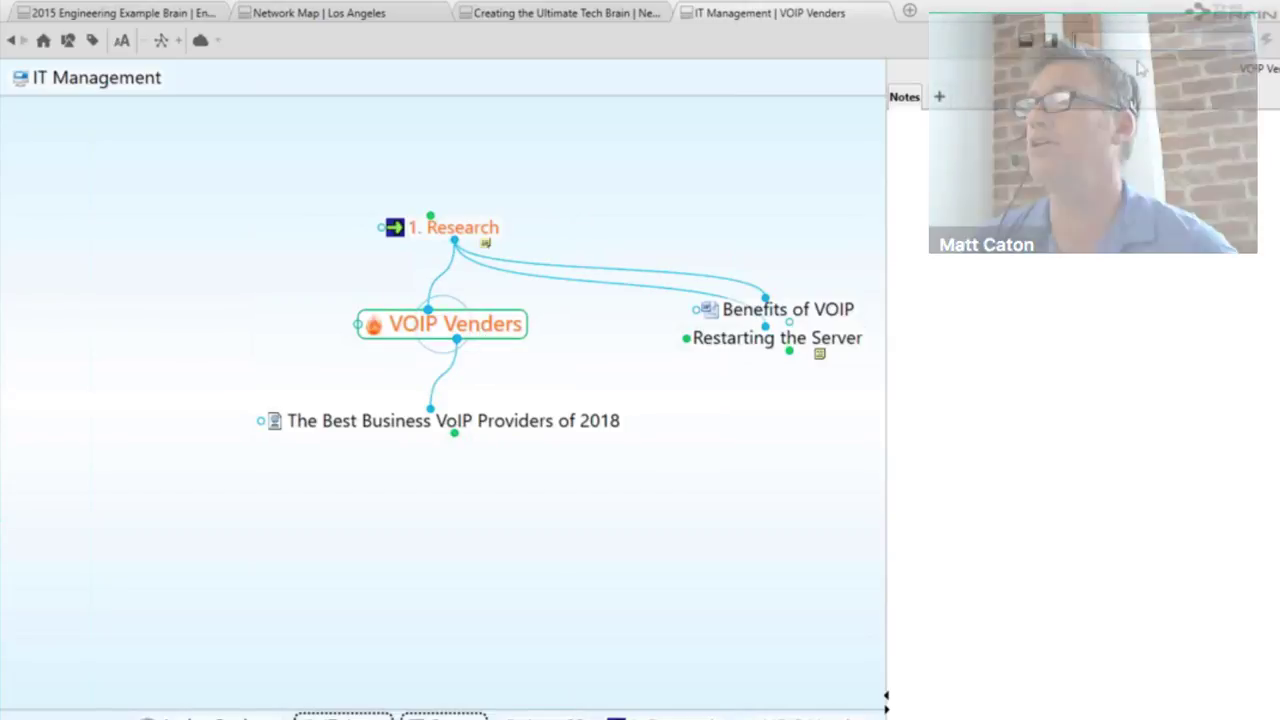
# Display the thoughts report by types and tags and filter it to the Hot Project type.
pyautogui.click(1052, 41)
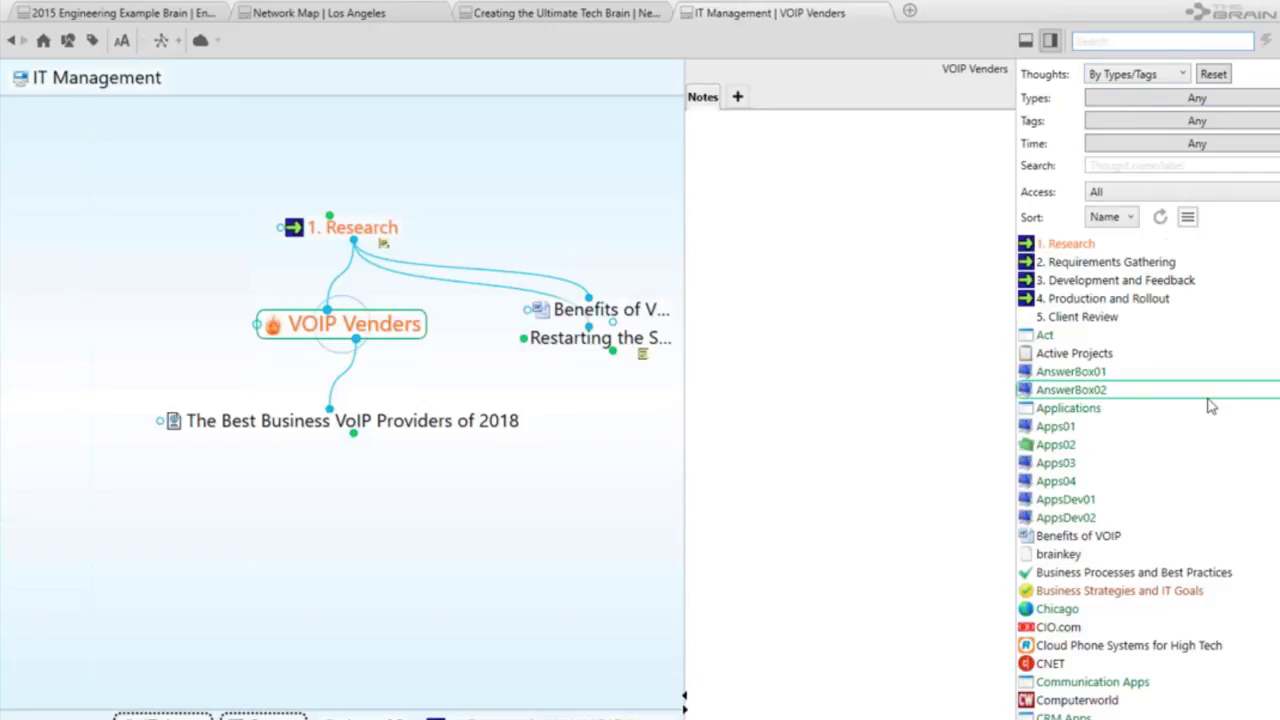
pyautogui.scroll(-5, 1210, 400)
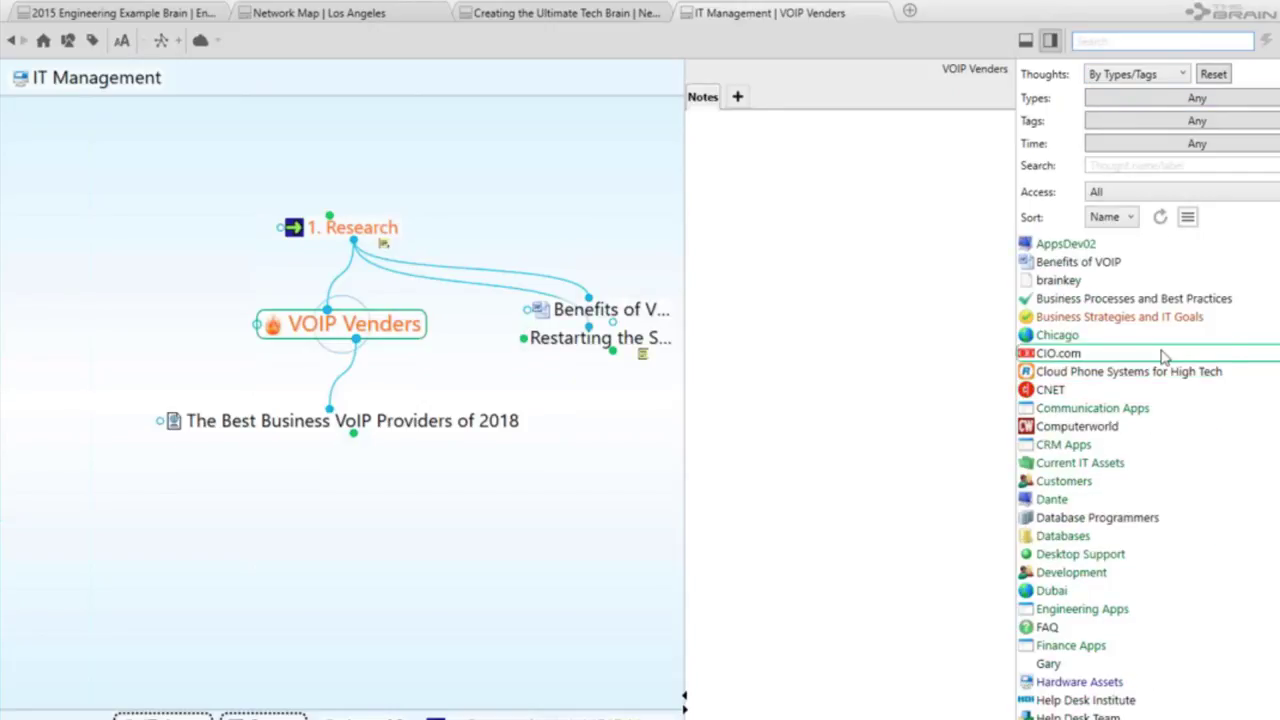
pyautogui.scroll(5, 1165, 355)
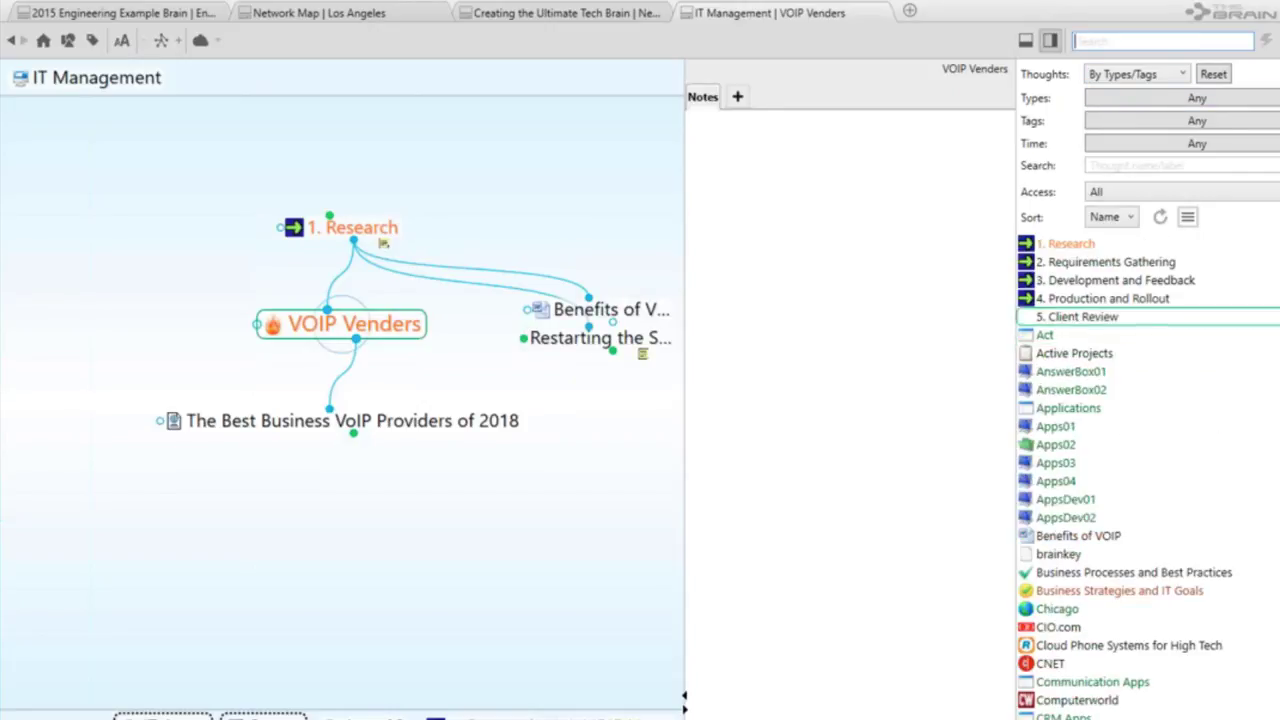
pyautogui.click(1163, 107)
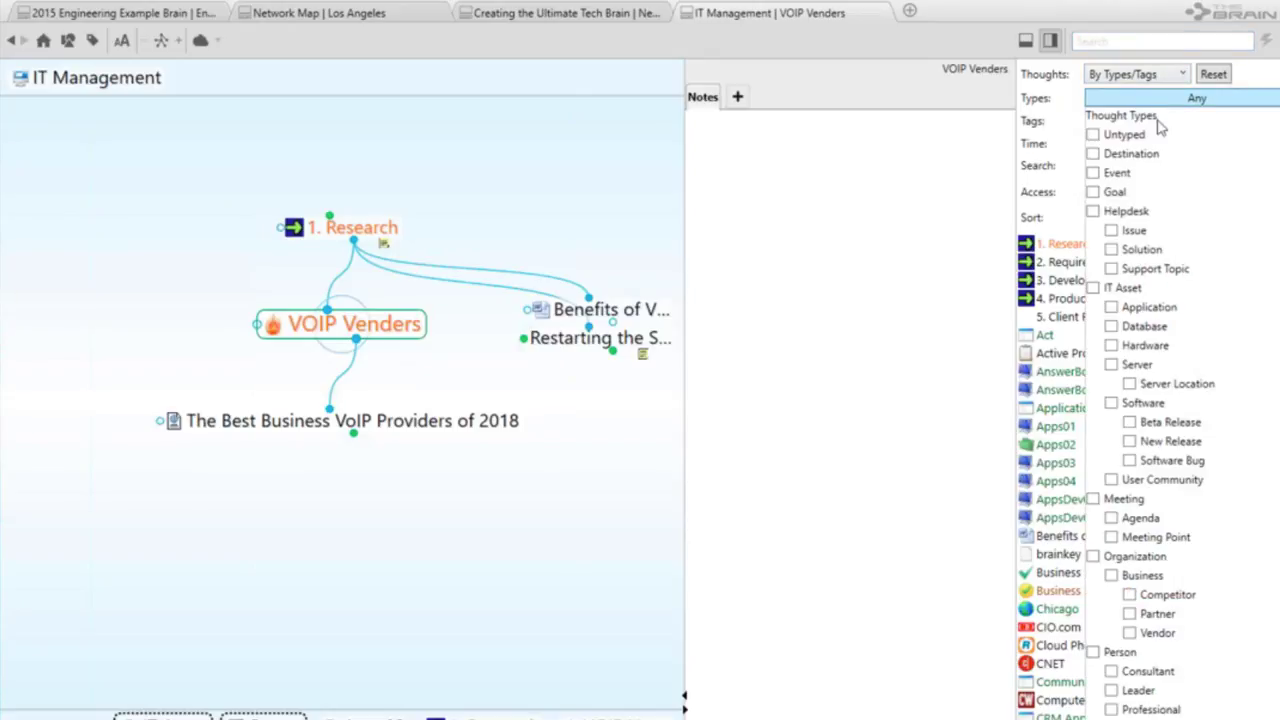
pyautogui.scroll(-3, 1177, 392)
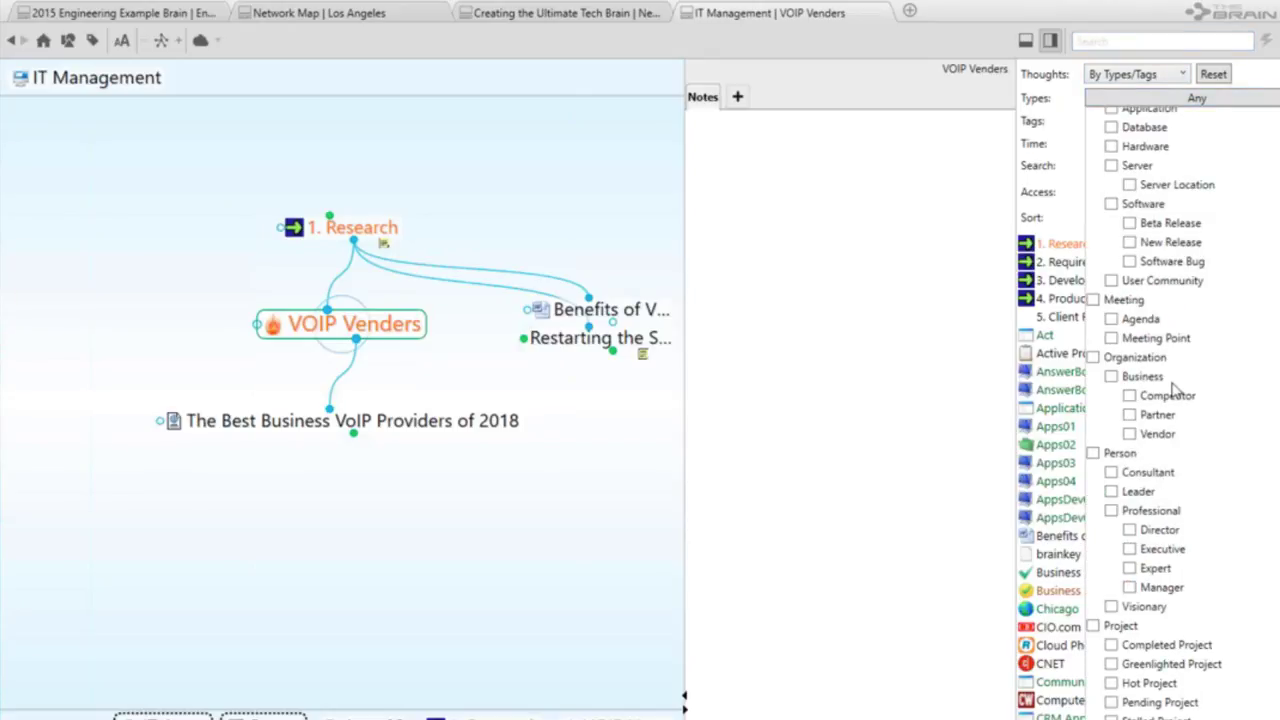
pyautogui.click(1137, 686)
pyautogui.click(808, 386)
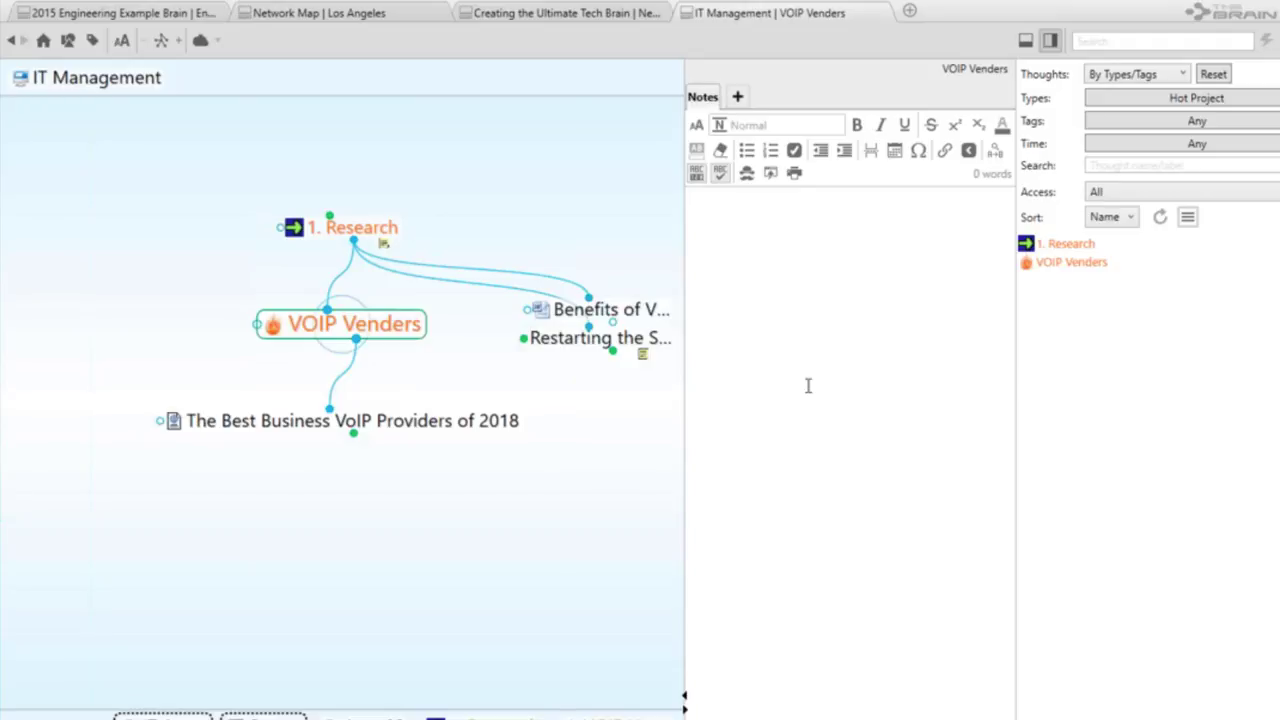
# Open the Hot Project type thought from the VOIP Venders properties.
pyautogui.click(390, 333)
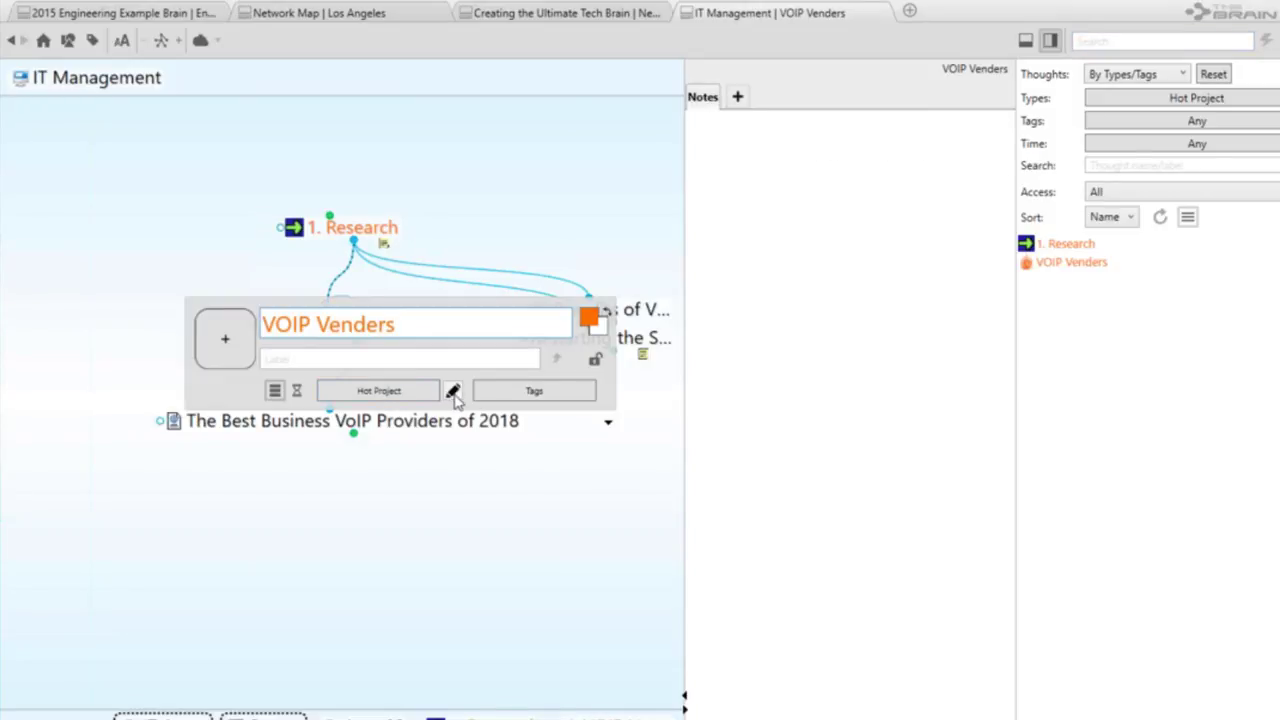
pyautogui.click(453, 391)
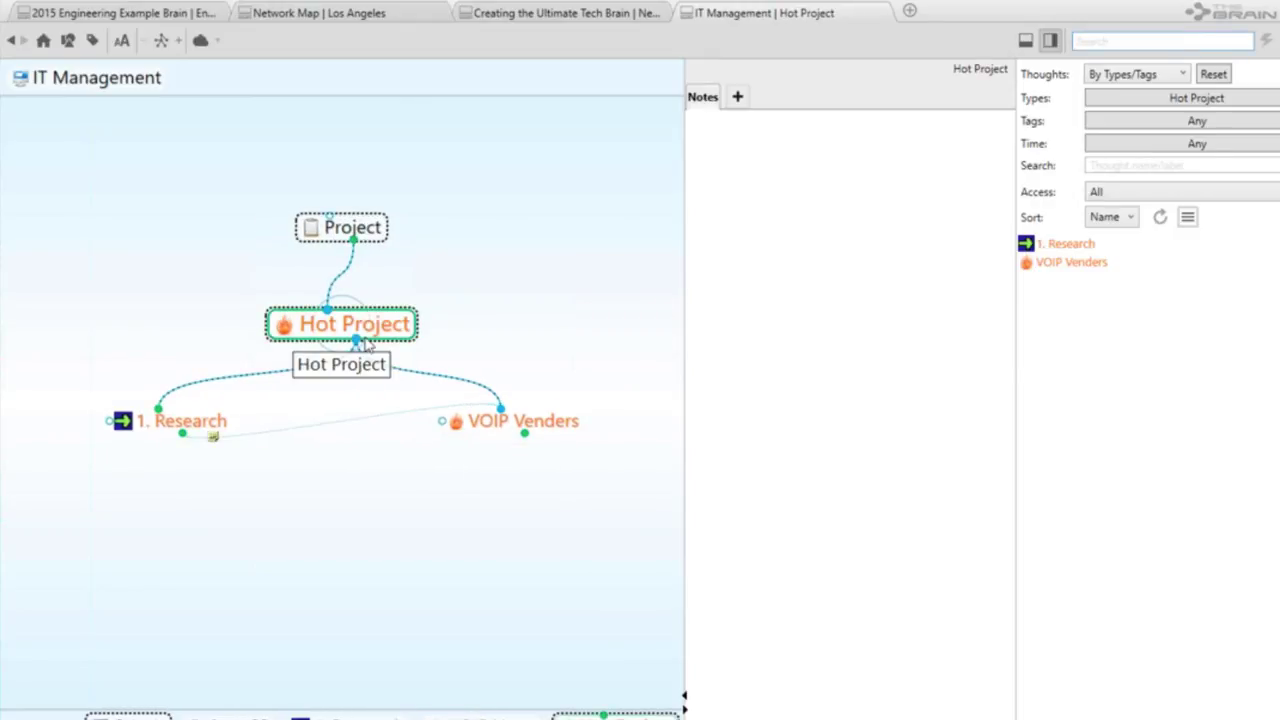
# Rename the Hot Project type as Important Project.
pyautogui.click(366, 343)
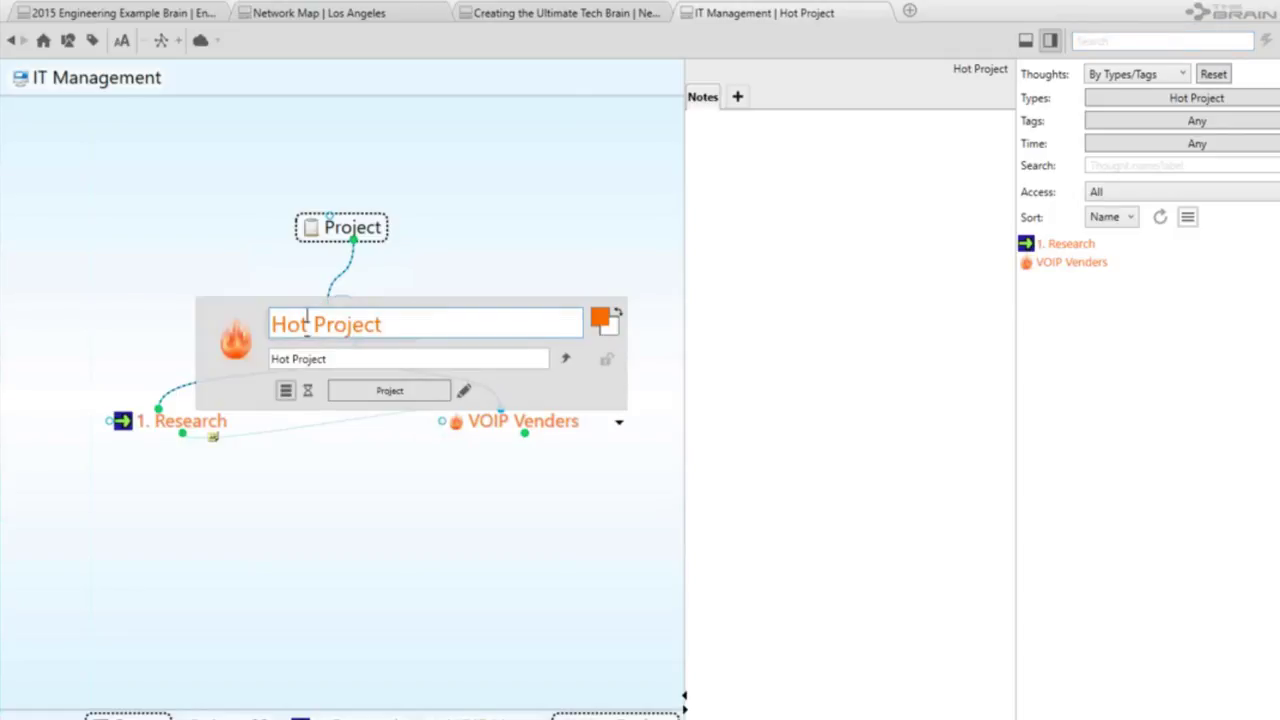
pyautogui.moveTo(308, 325); pyautogui.dragTo(245, 343)
pyautogui.write('Important')
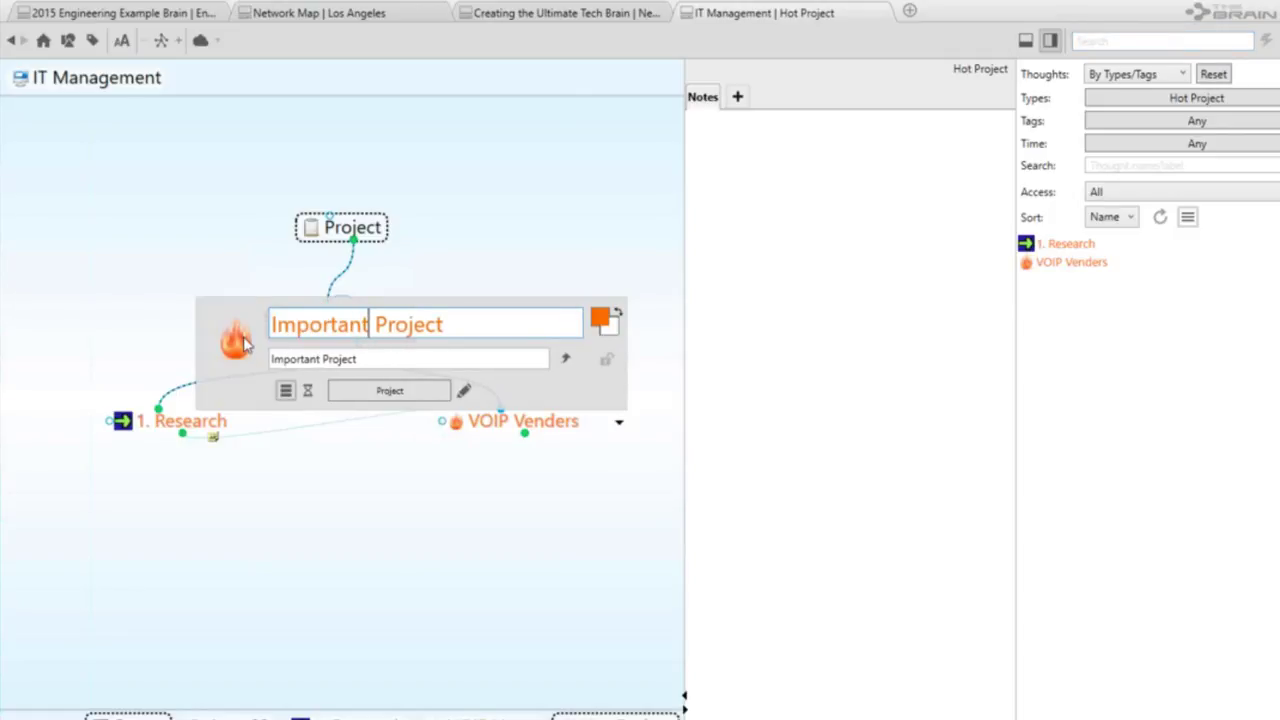
pyautogui.press('Return')
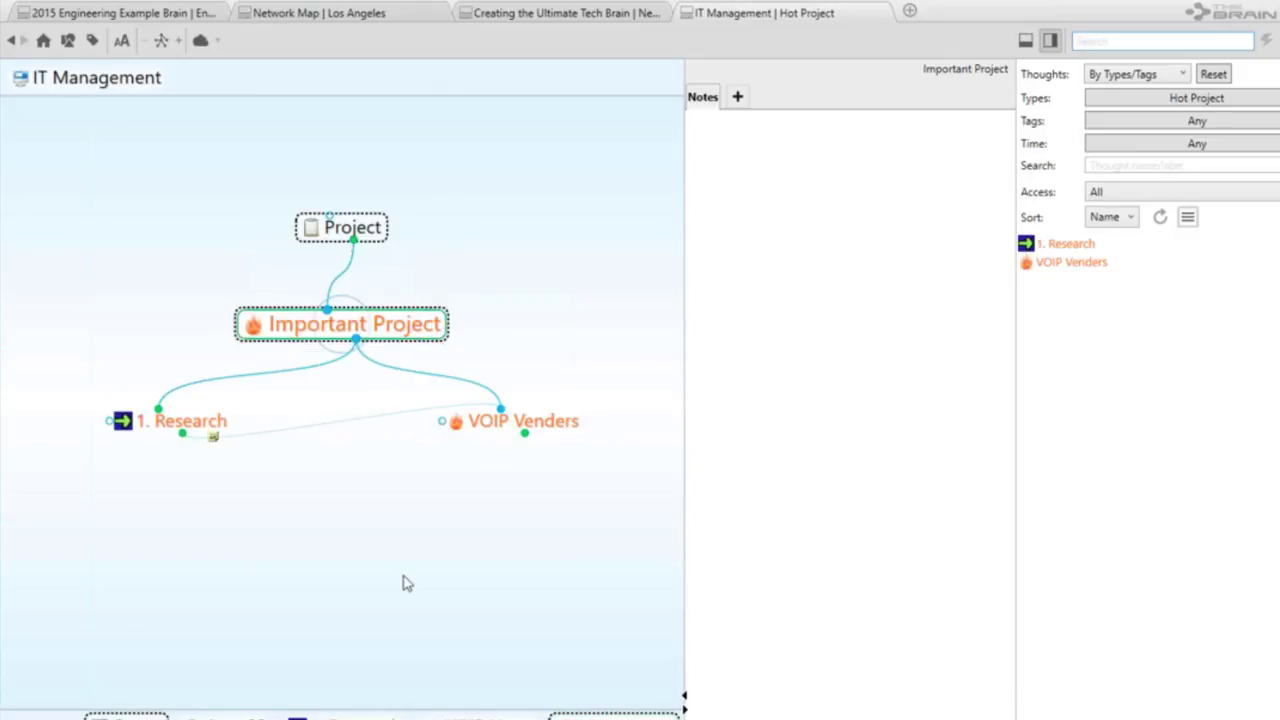
# Go through VOIP Venders and Restarting the Server to the linked contact thought and assign it a new type named Knowledge Epert.
pyautogui.click(515, 421)
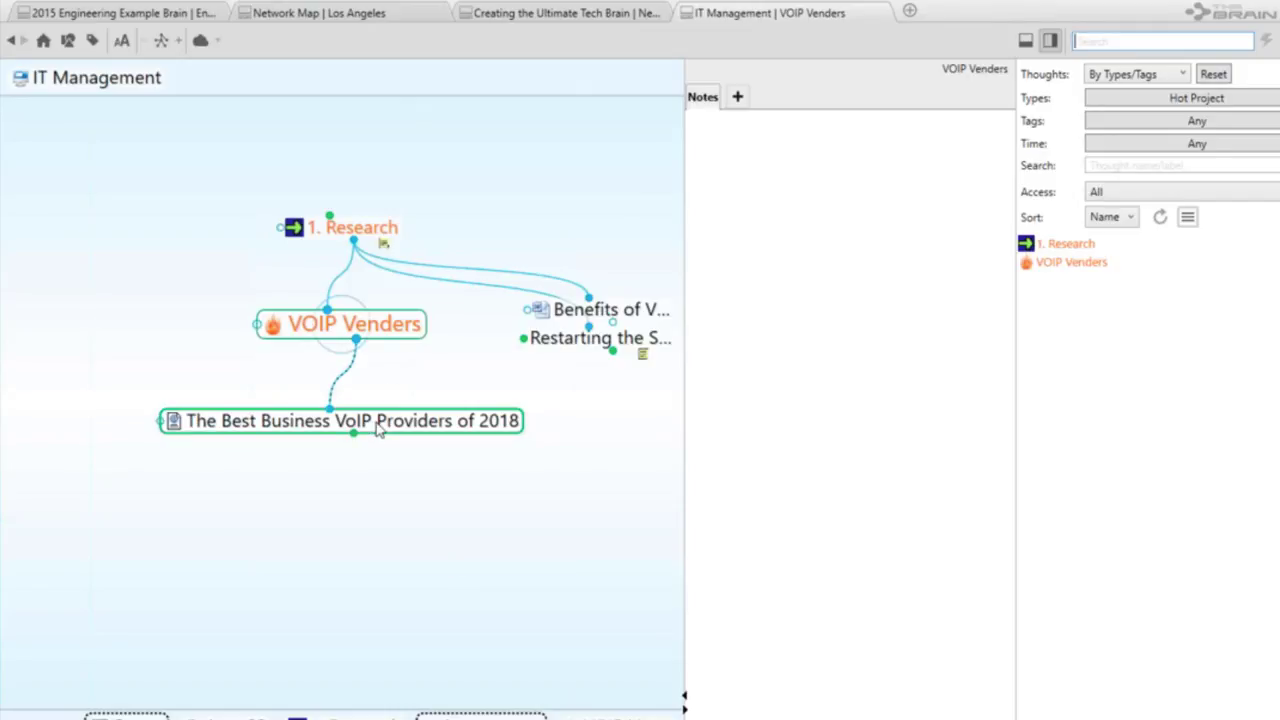
pyautogui.click(606, 350)
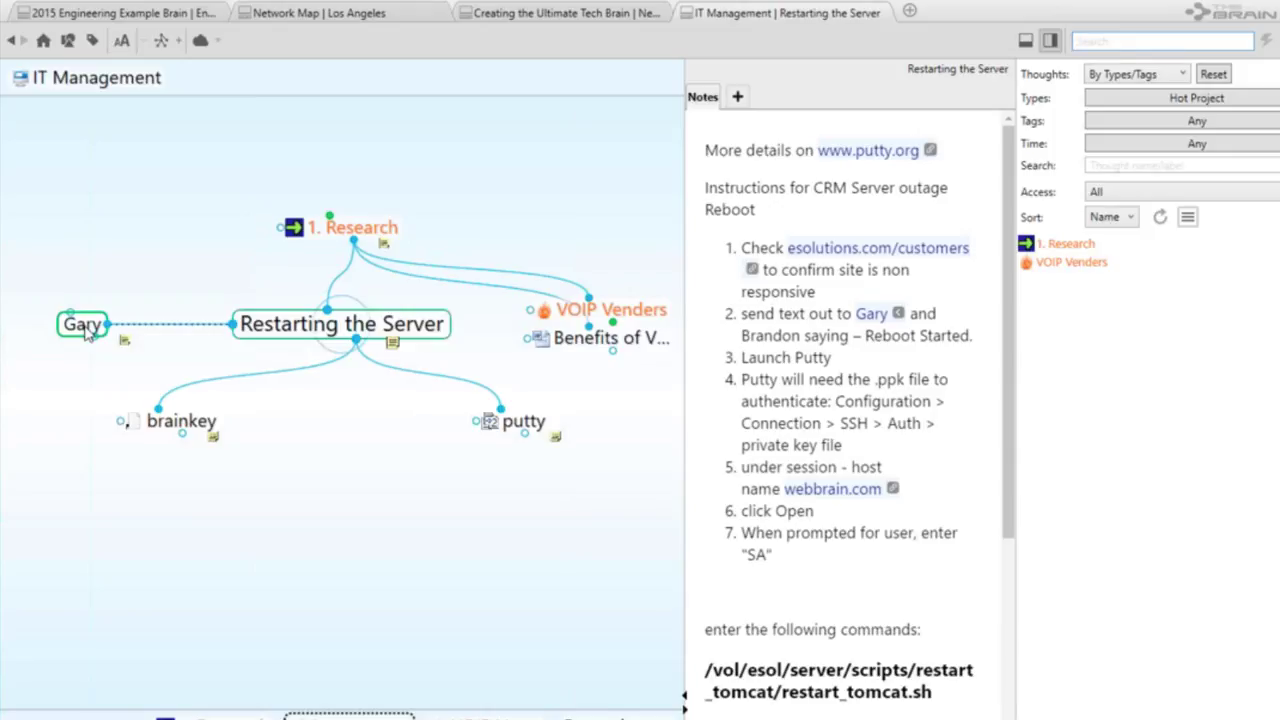
pyautogui.click(86, 330)
pyautogui.click(342, 322)
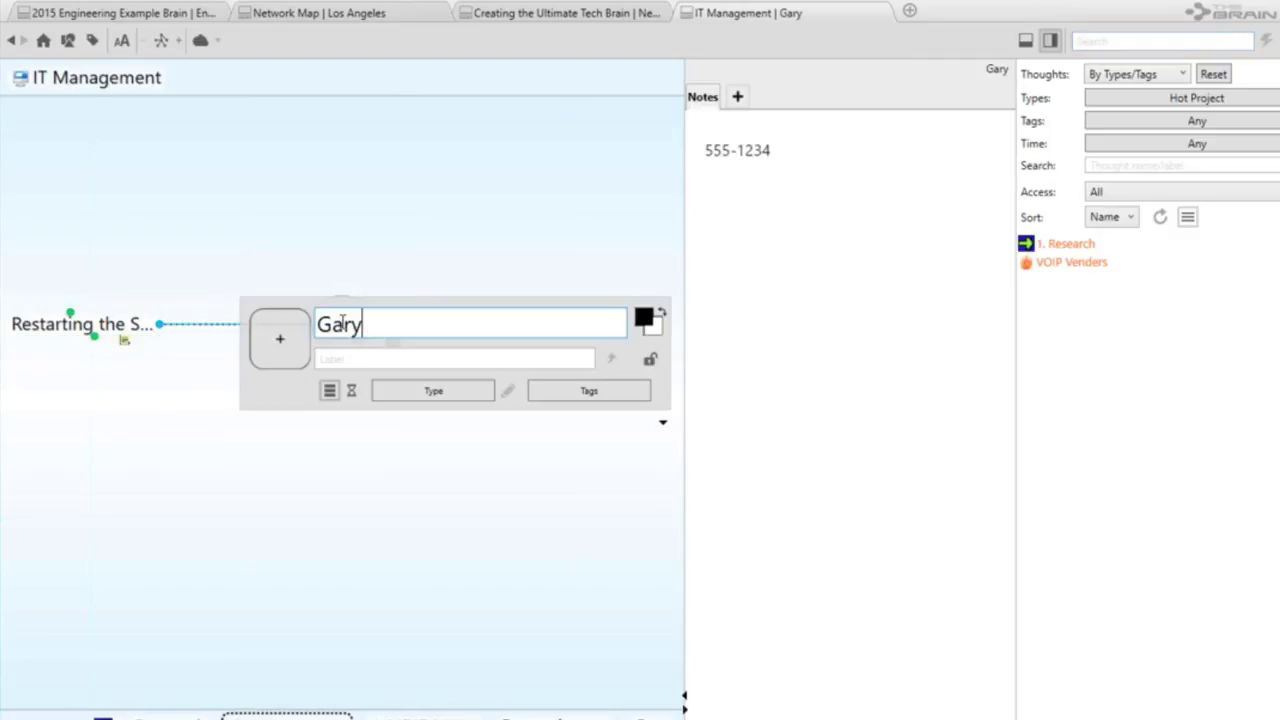
pyautogui.click(444, 396)
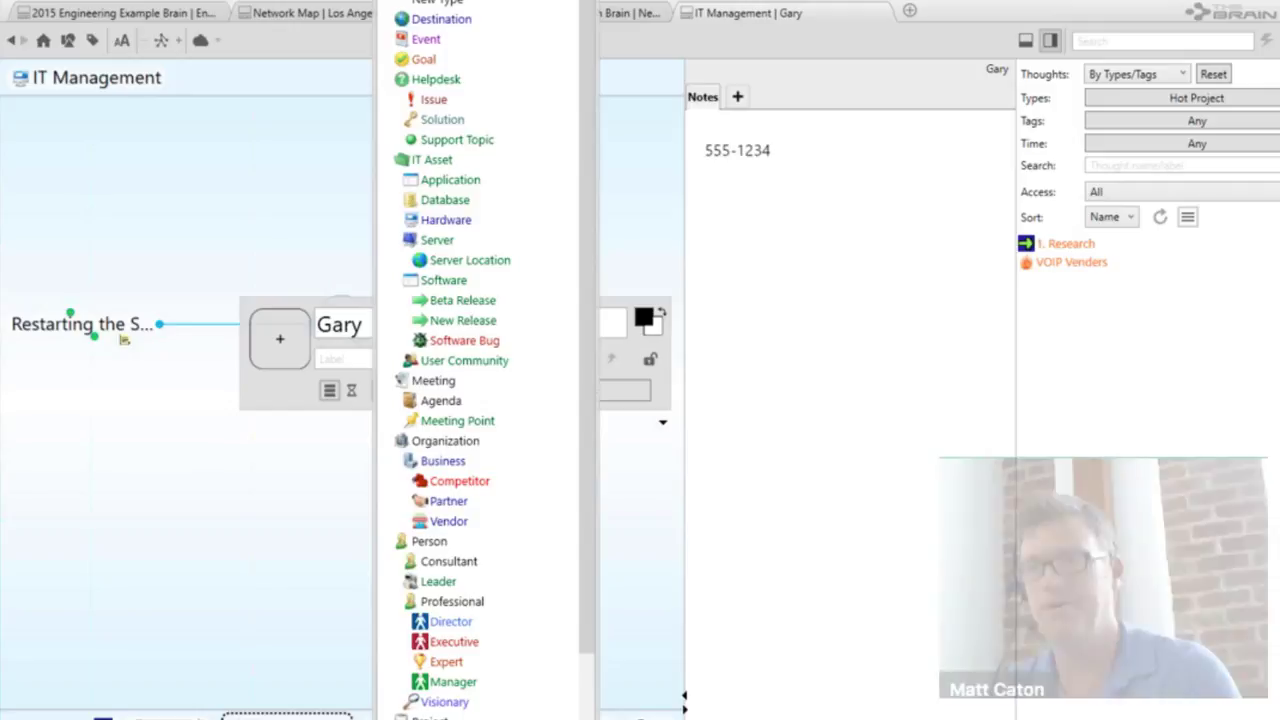
pyautogui.write('Know')
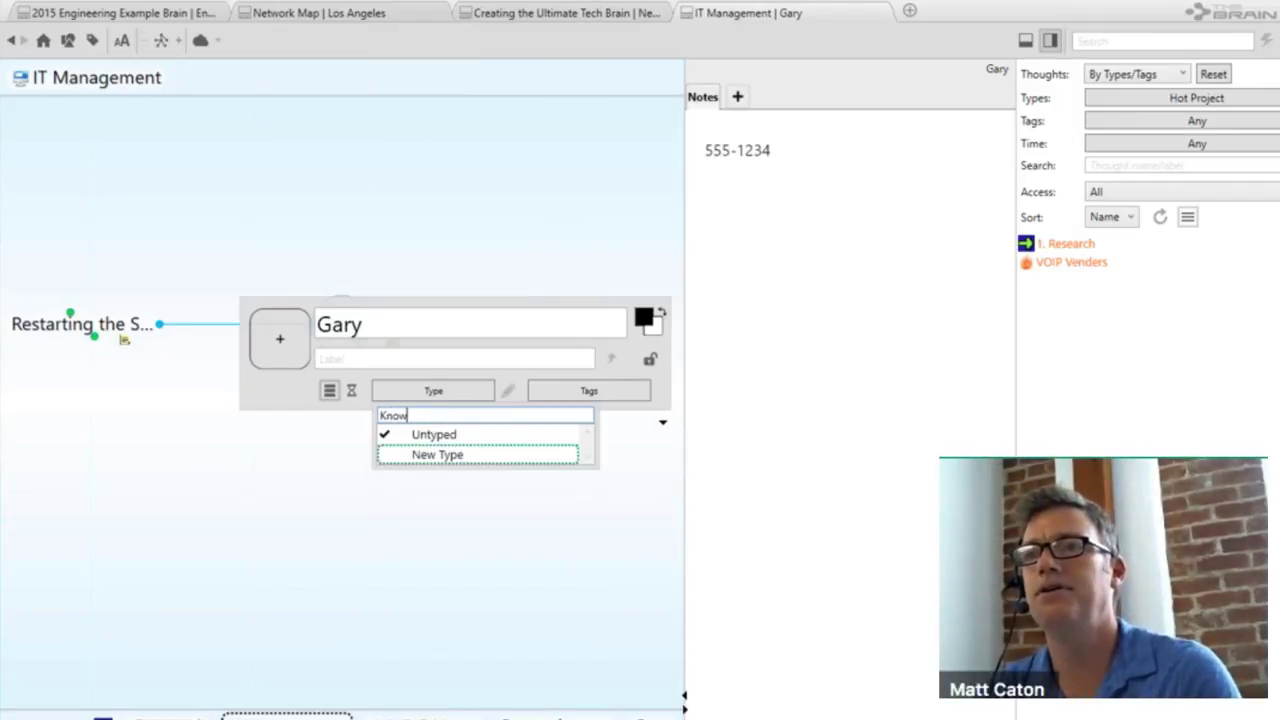
pyautogui.write('ledge Epert')
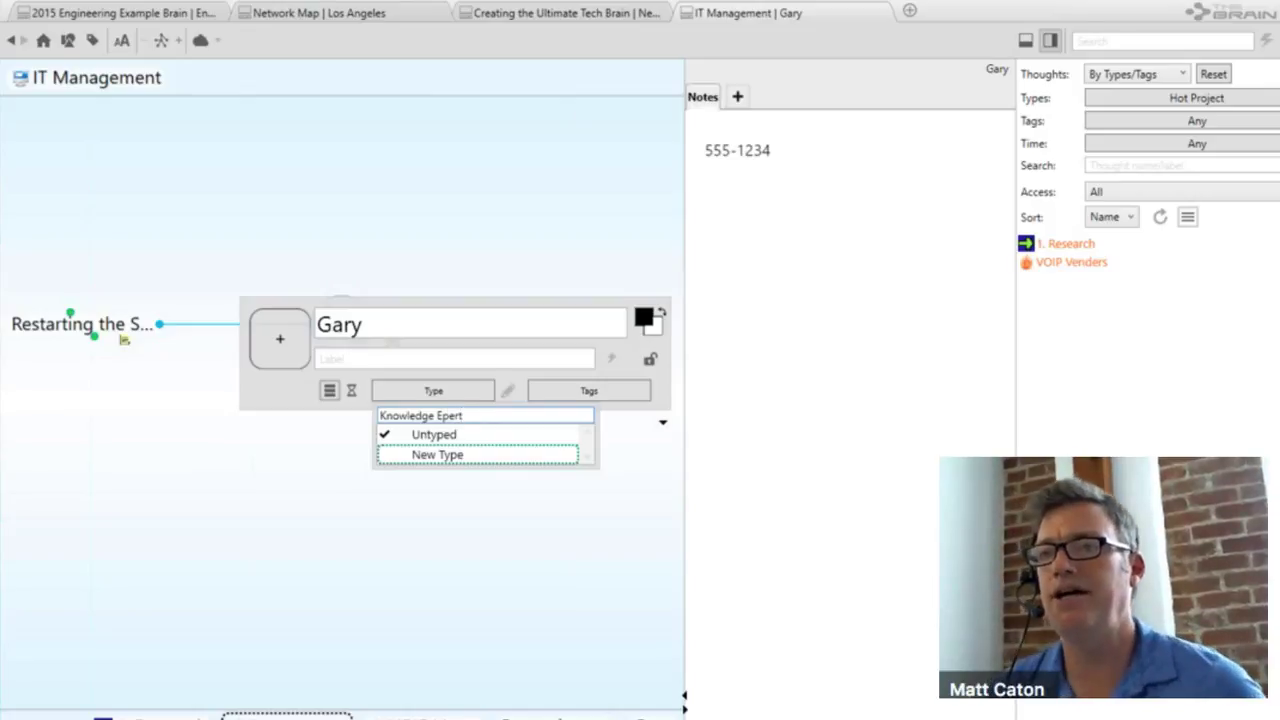
pyautogui.click(449, 455)
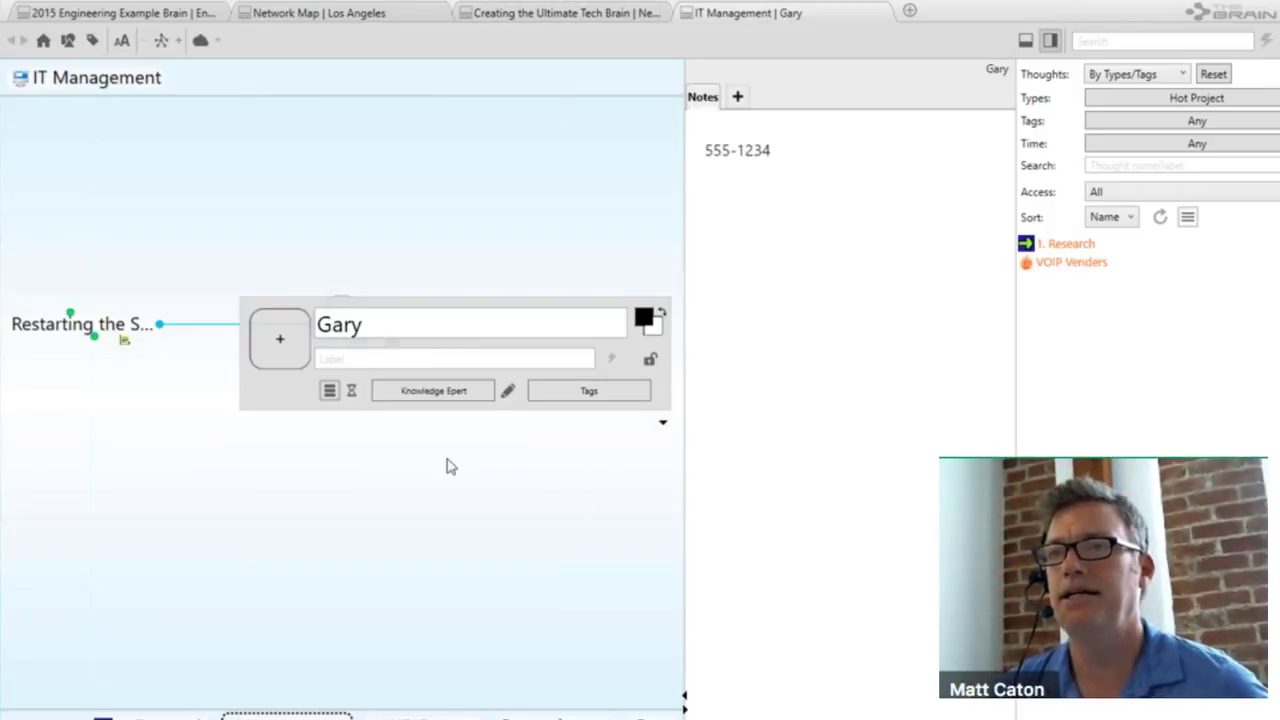
# Open the Knowledge Epert type and give it light green text on a dark grey background.
pyautogui.click(508, 391)
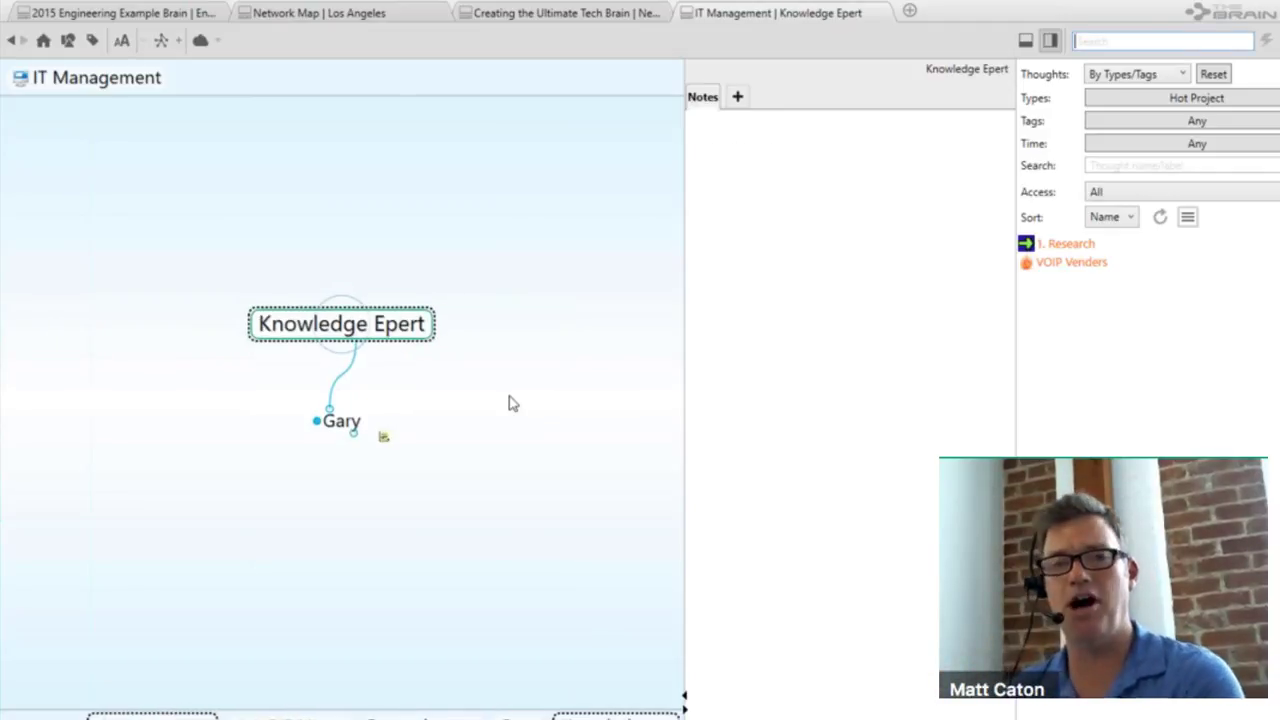
pyautogui.rightClick(407, 317)
pyautogui.click(588, 318)
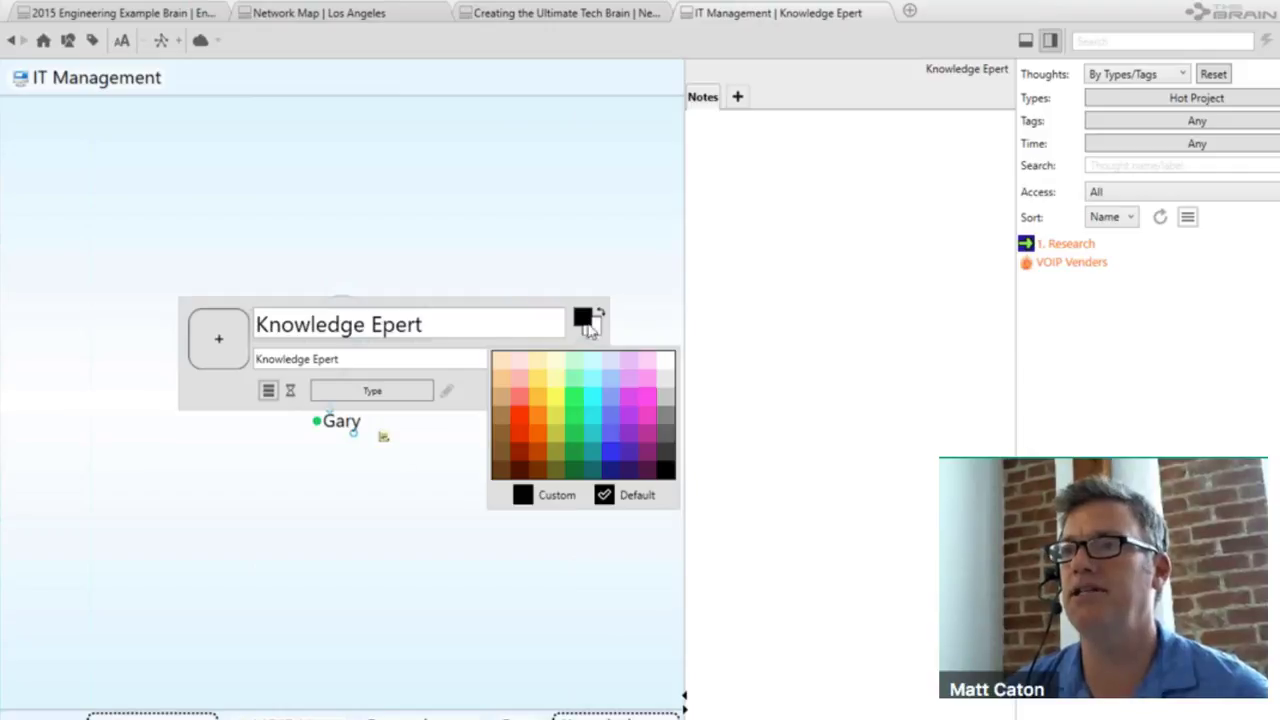
pyautogui.click(572, 377)
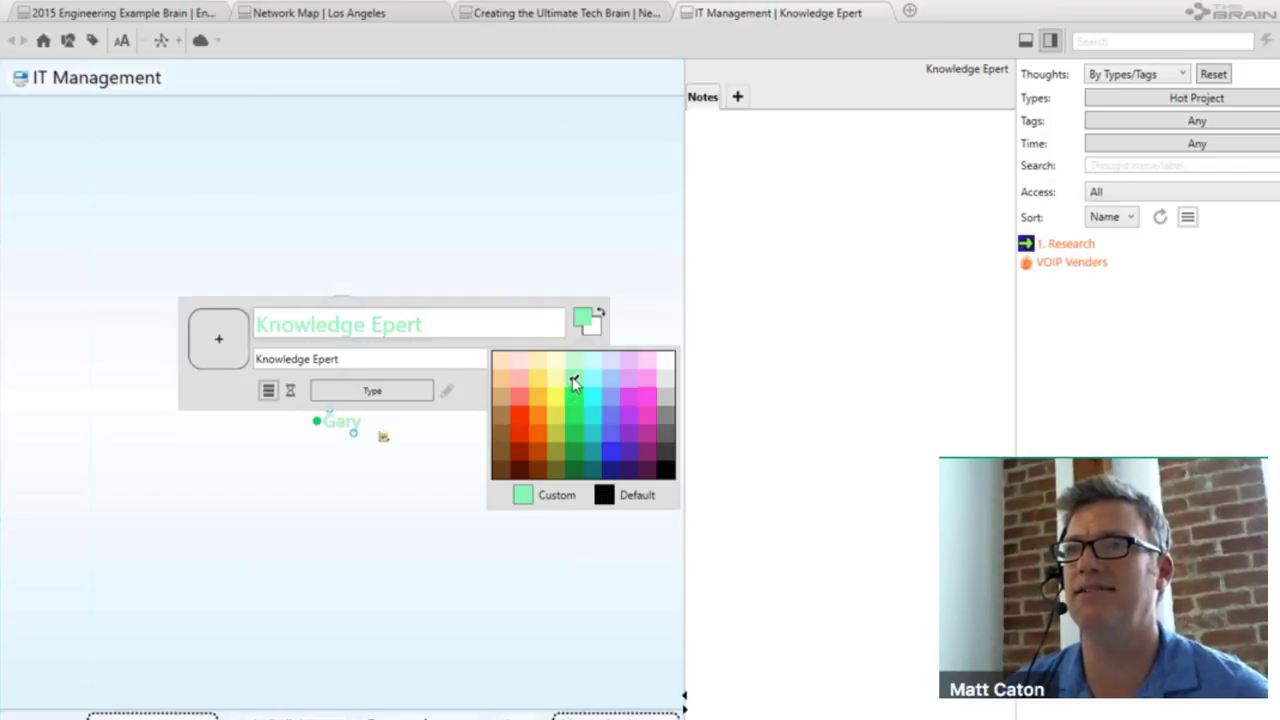
pyautogui.click(647, 454)
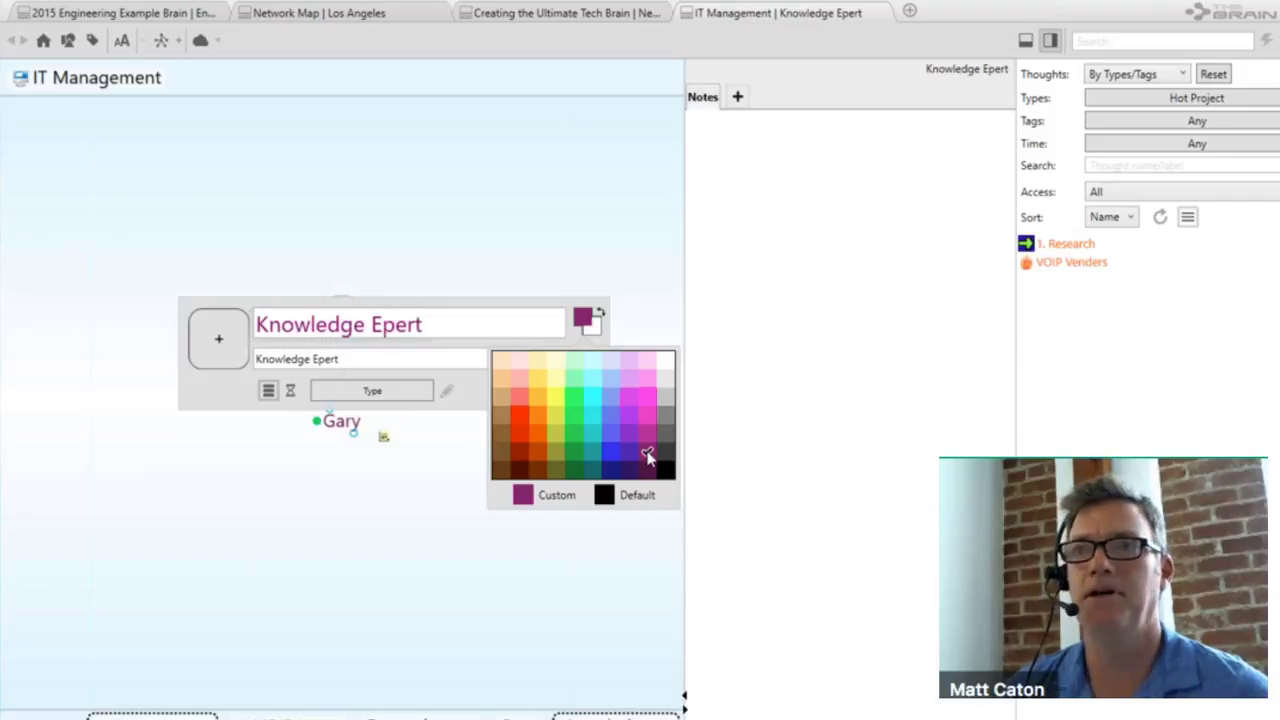
pyautogui.click(573, 378)
pyautogui.click(600, 334)
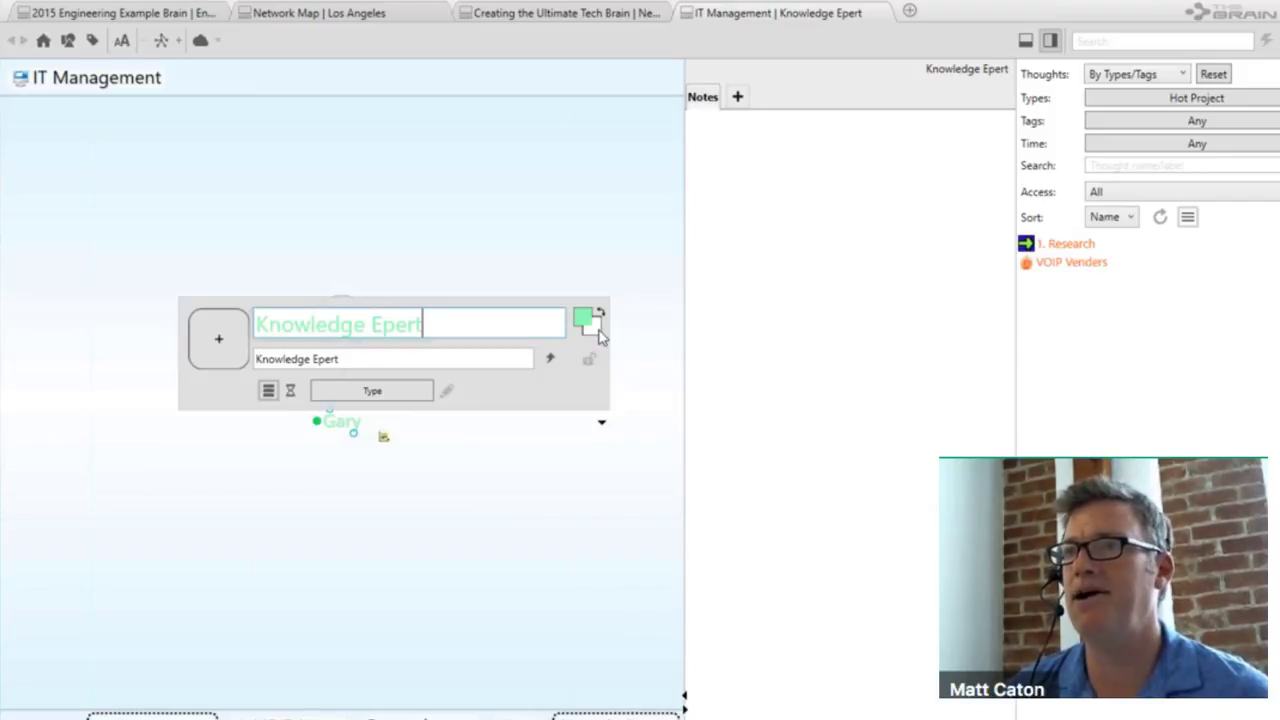
pyautogui.click(600, 334)
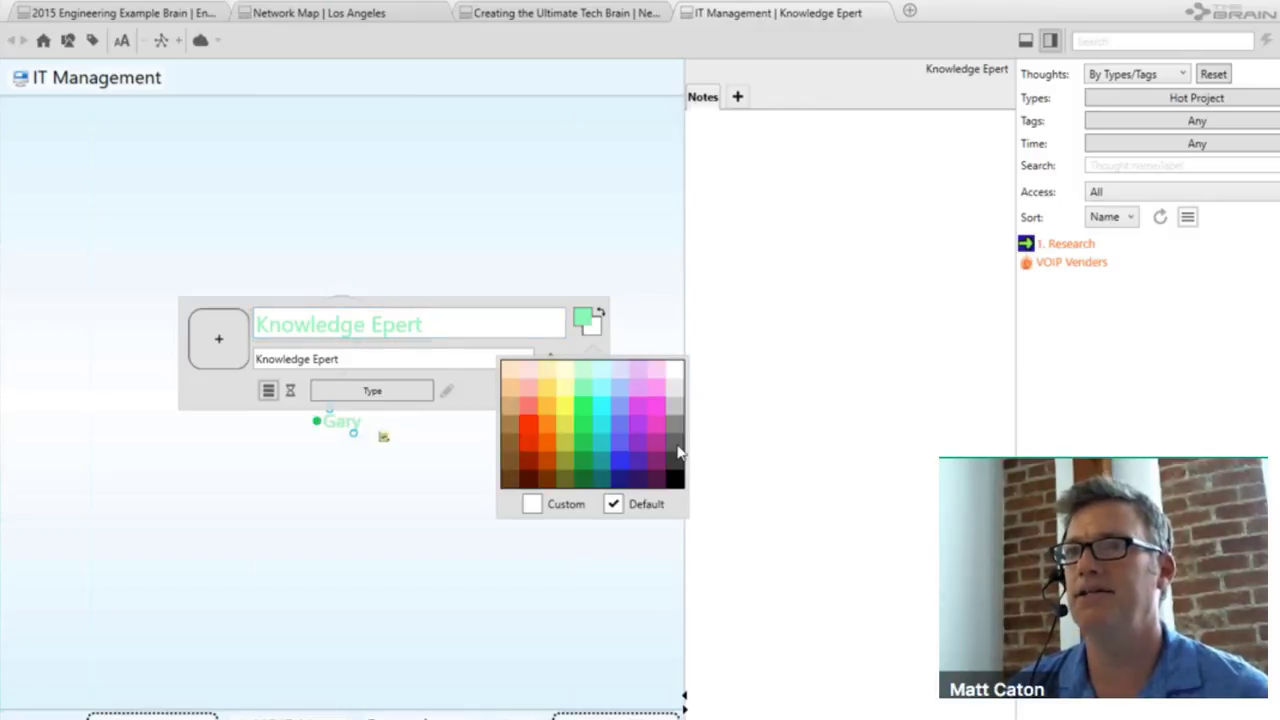
pyautogui.click(675, 445)
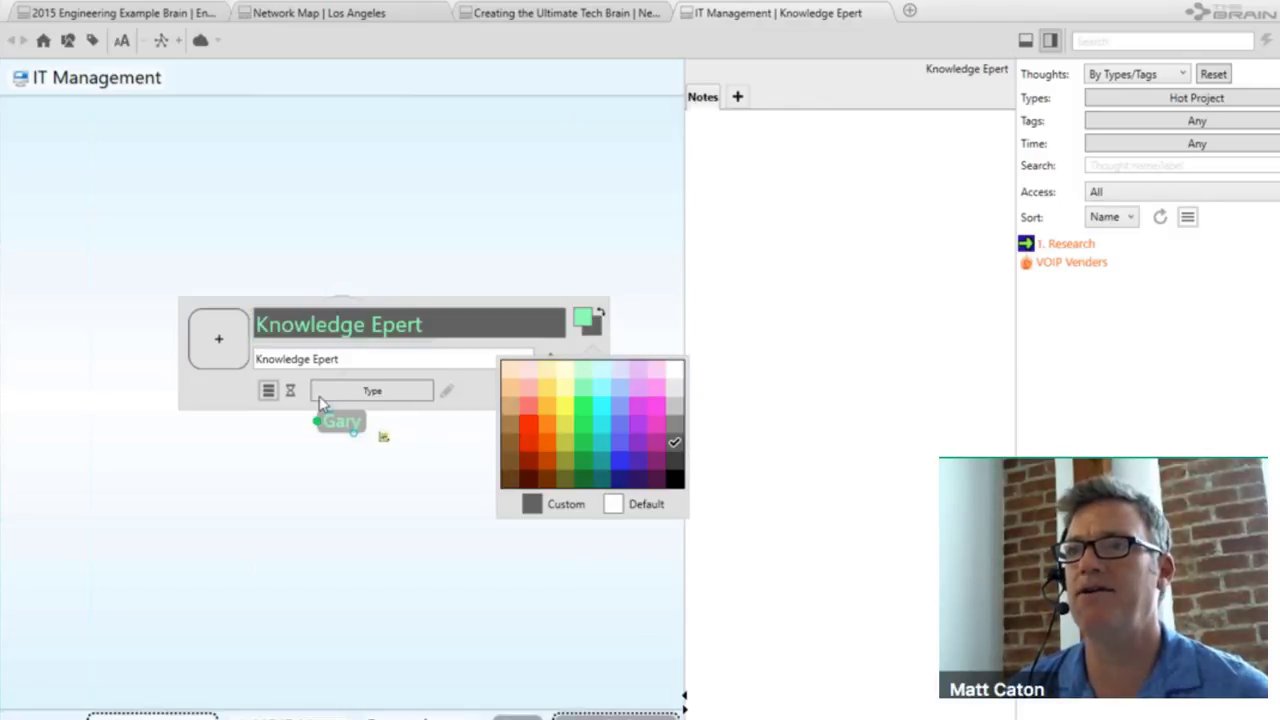
# Give the Knowledge Epert type the People stock icon of a man in a suit and sunglasses.
pyautogui.click(213, 342)
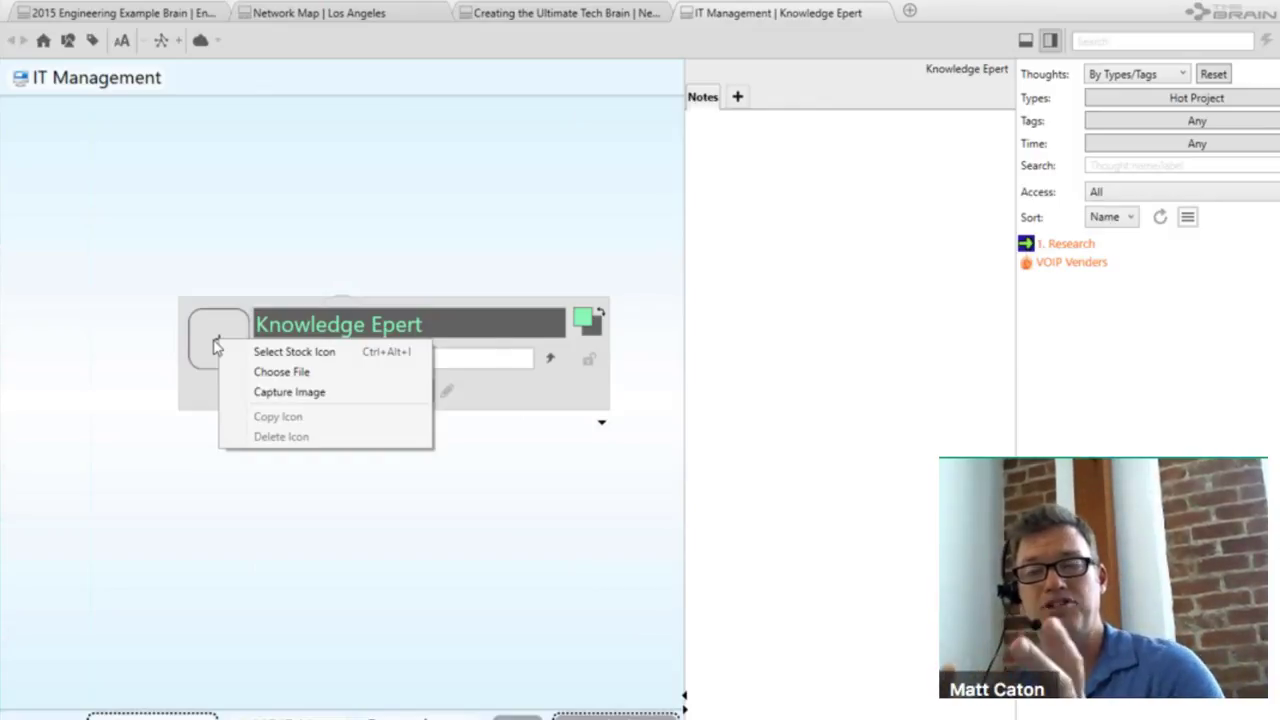
pyautogui.click(287, 352)
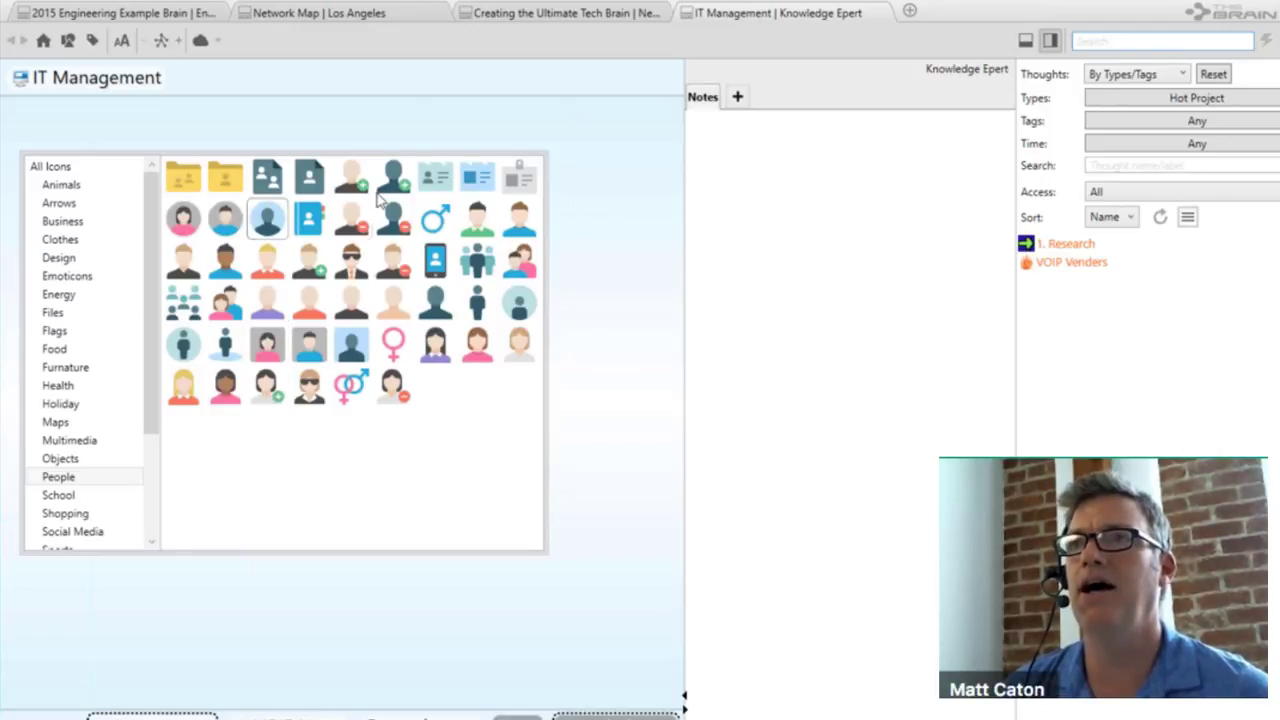
pyautogui.click(352, 263)
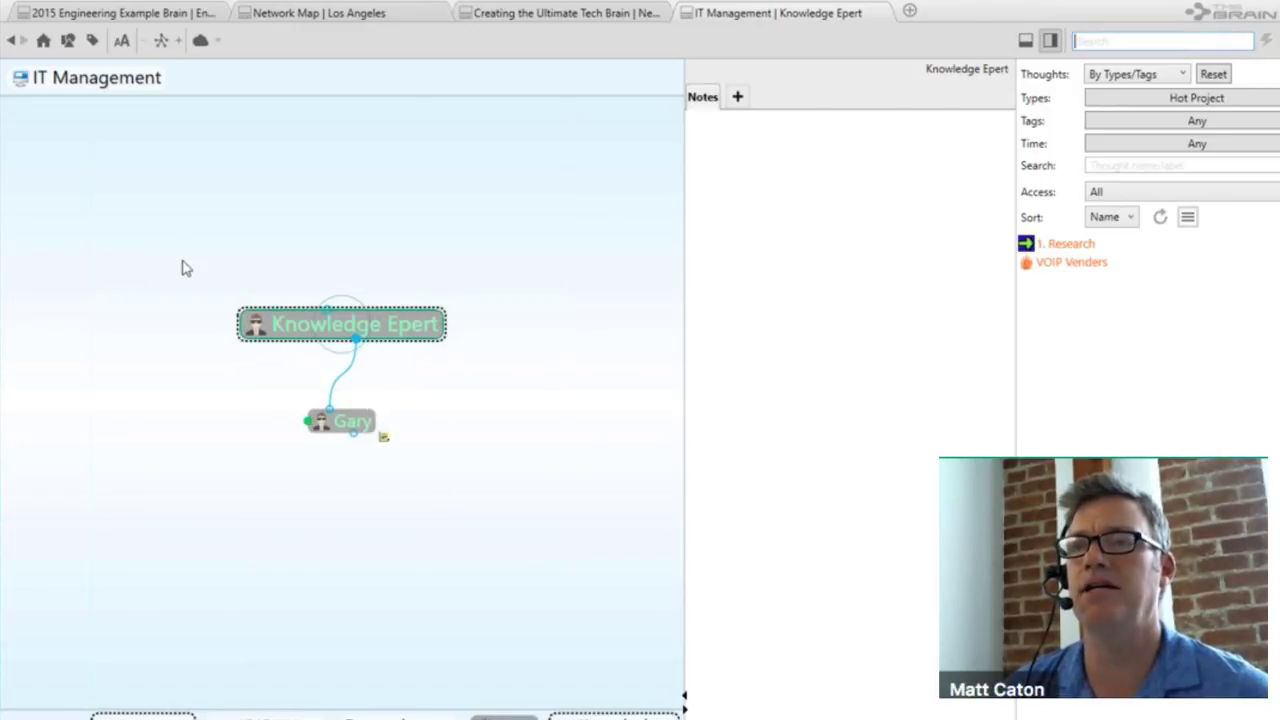
# View the restyled contact thought on its own and in the context of Restarting the Server.
pyautogui.click(370, 424)
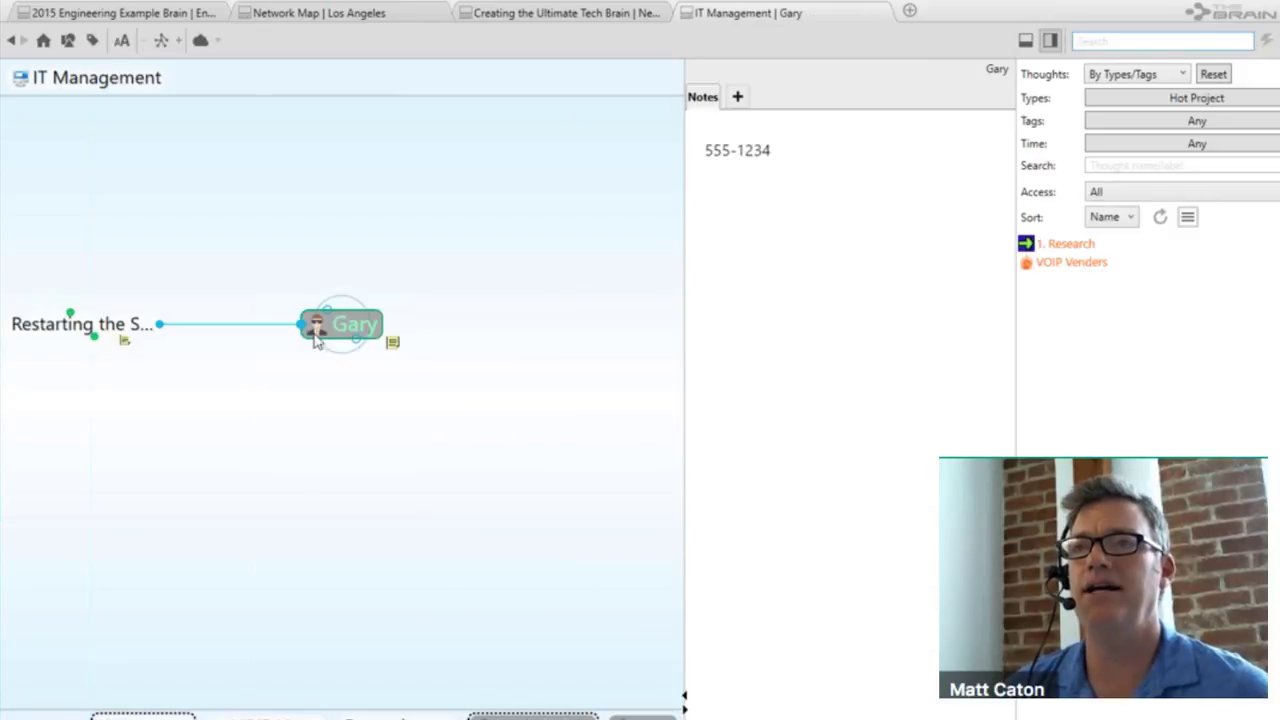
pyautogui.click(96, 328)
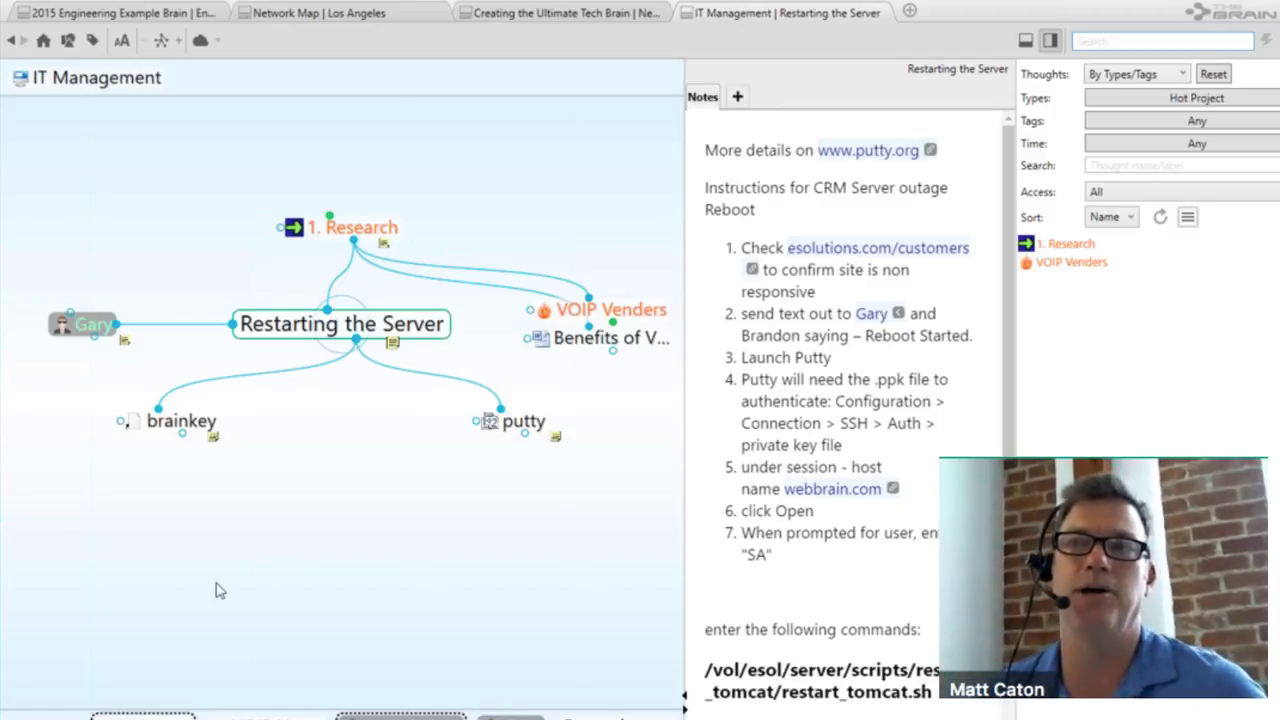
pyautogui.moveTo(55, 330)
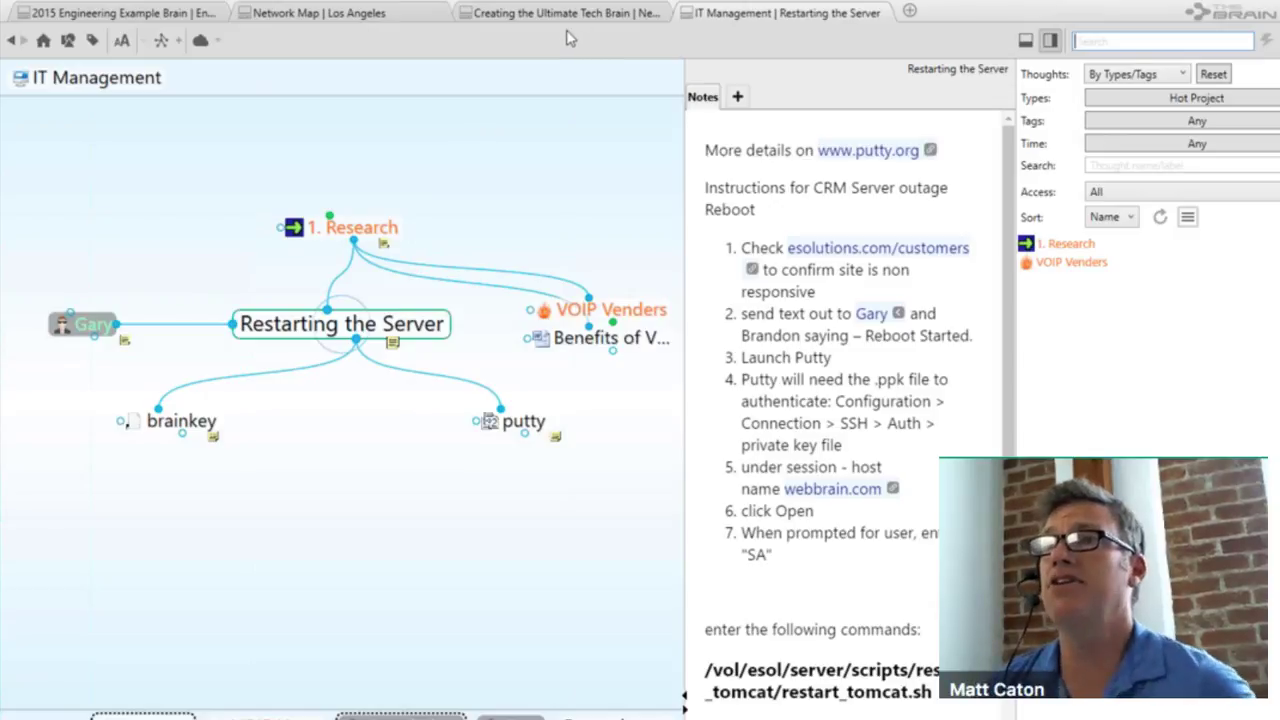
# In the Network Map brain, activate the Apps01 server under Los Angeles and assign it a new tag named In Production.
pyautogui.click(378, 18)
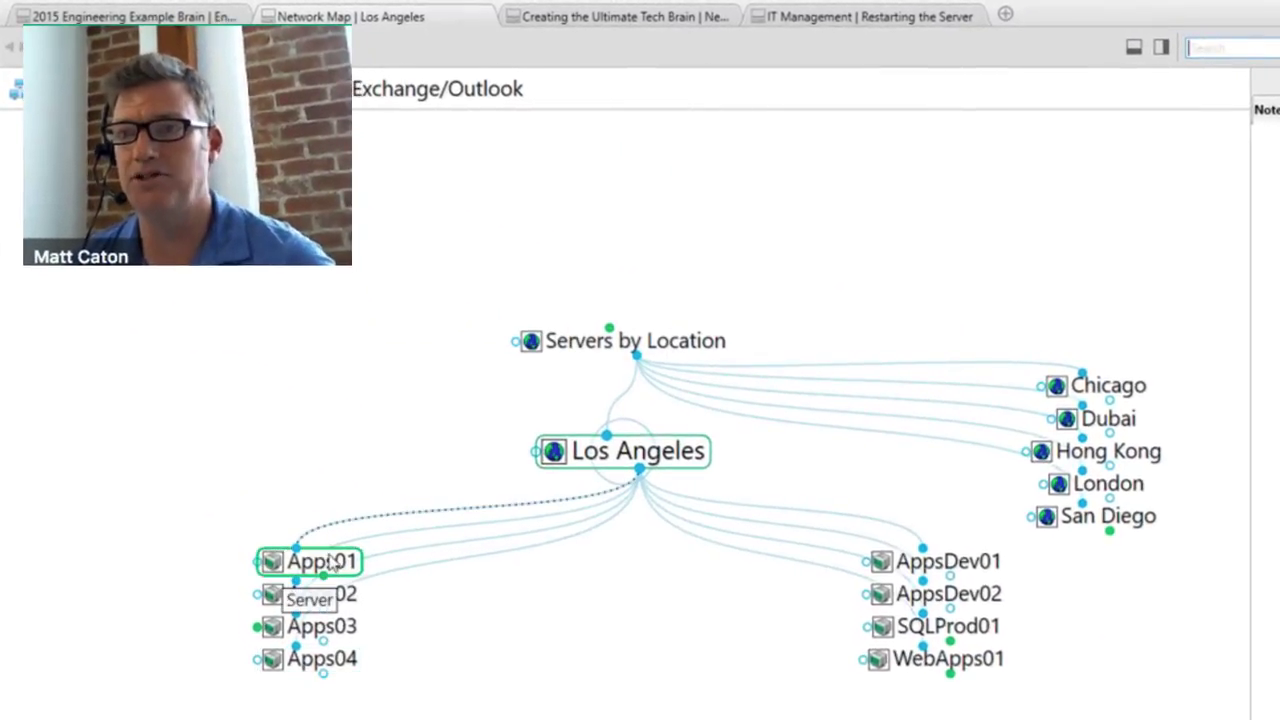
pyautogui.click(305, 552)
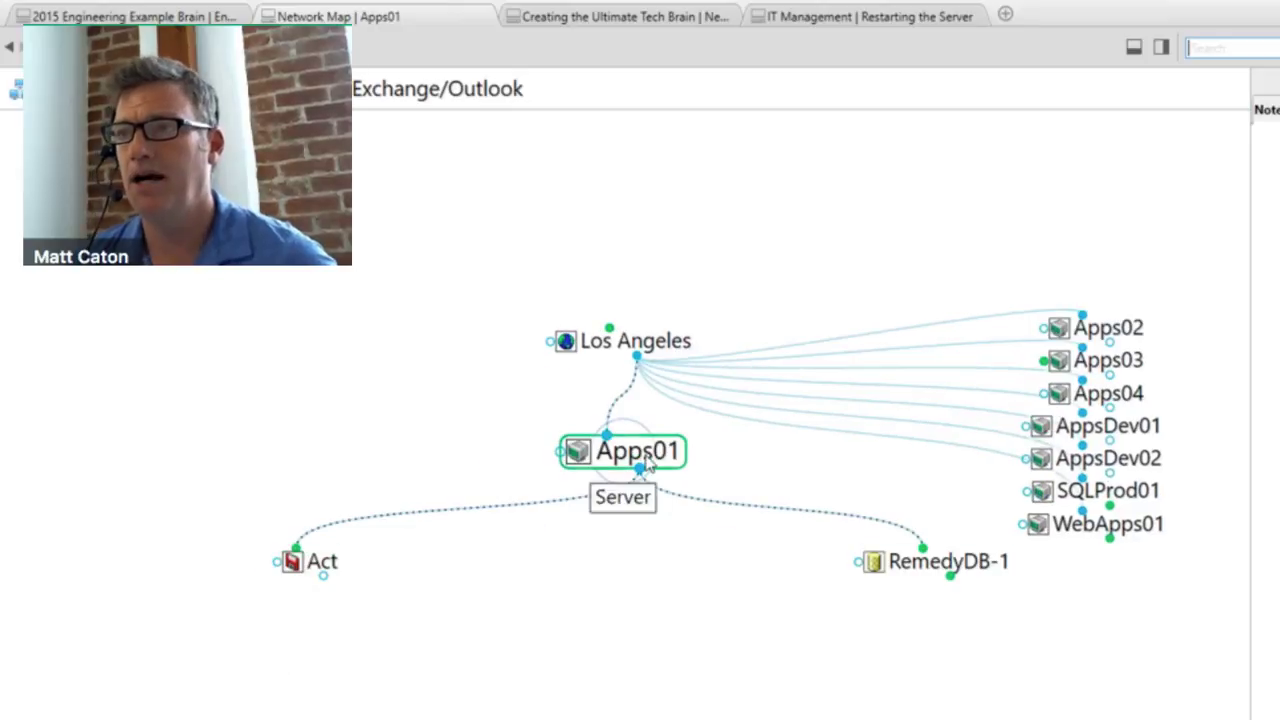
pyautogui.click(638, 456)
pyautogui.click(852, 530)
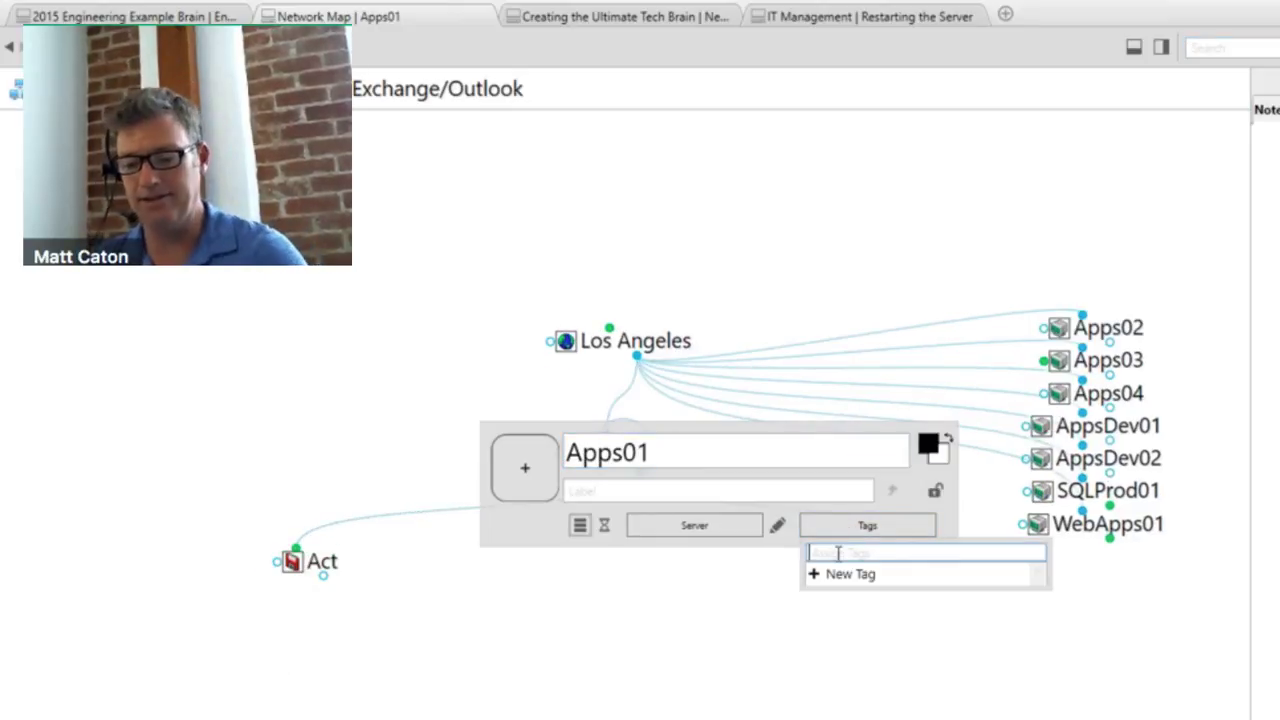
pyautogui.write('I')
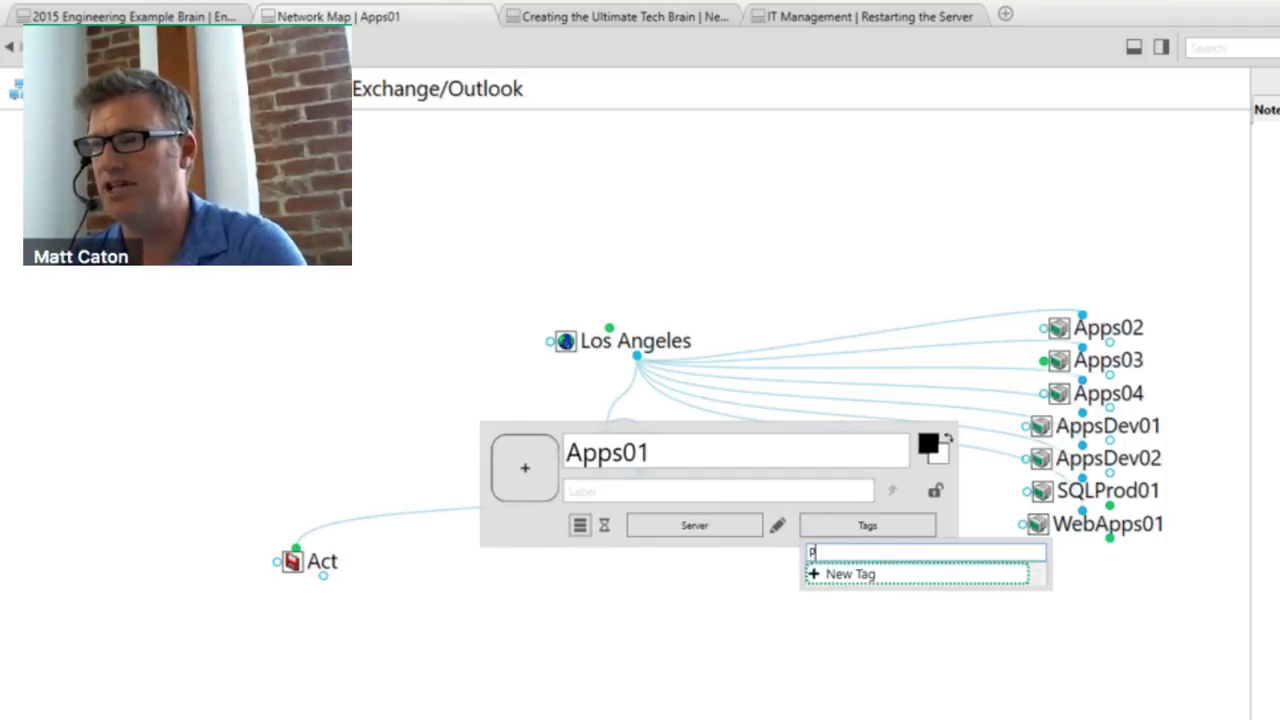
pyautogui.write('n Production')
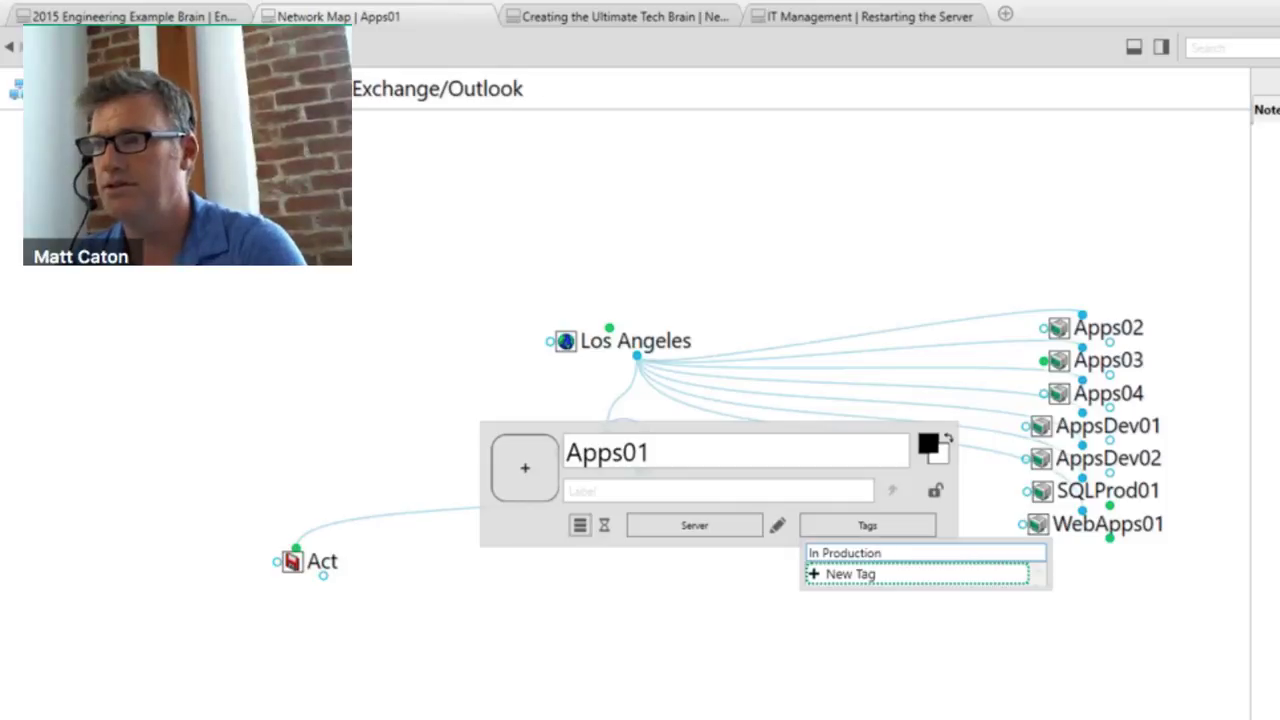
pyautogui.press('Return')
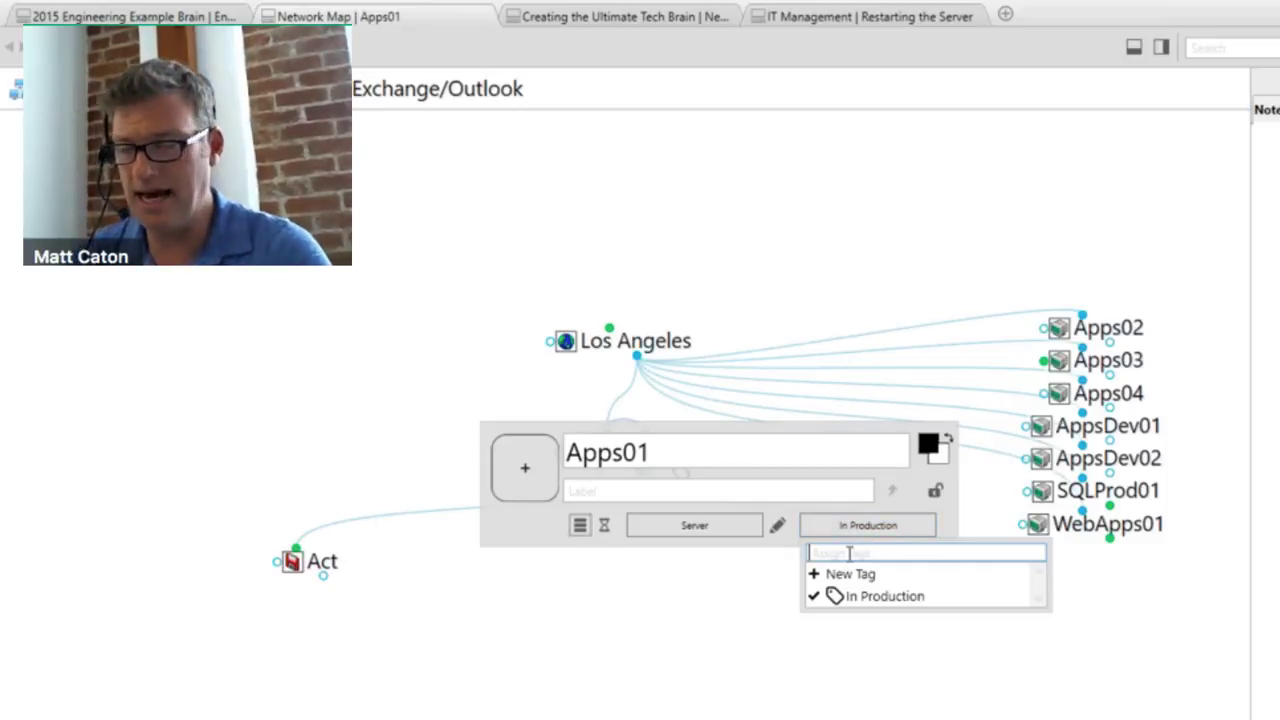
# Add a second new tag named Access 1 to the Apps01 server and close its properties.
pyautogui.write('Access 1')
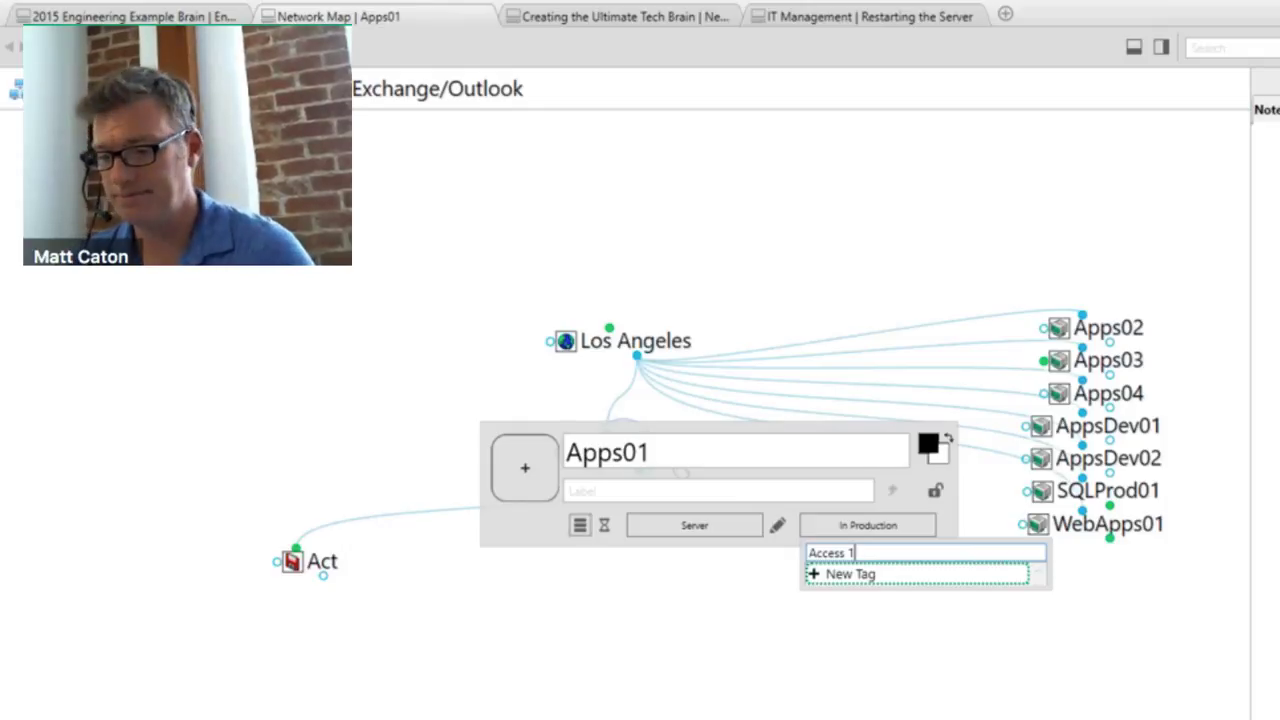
pyautogui.click(928, 578)
pyautogui.click(845, 689)
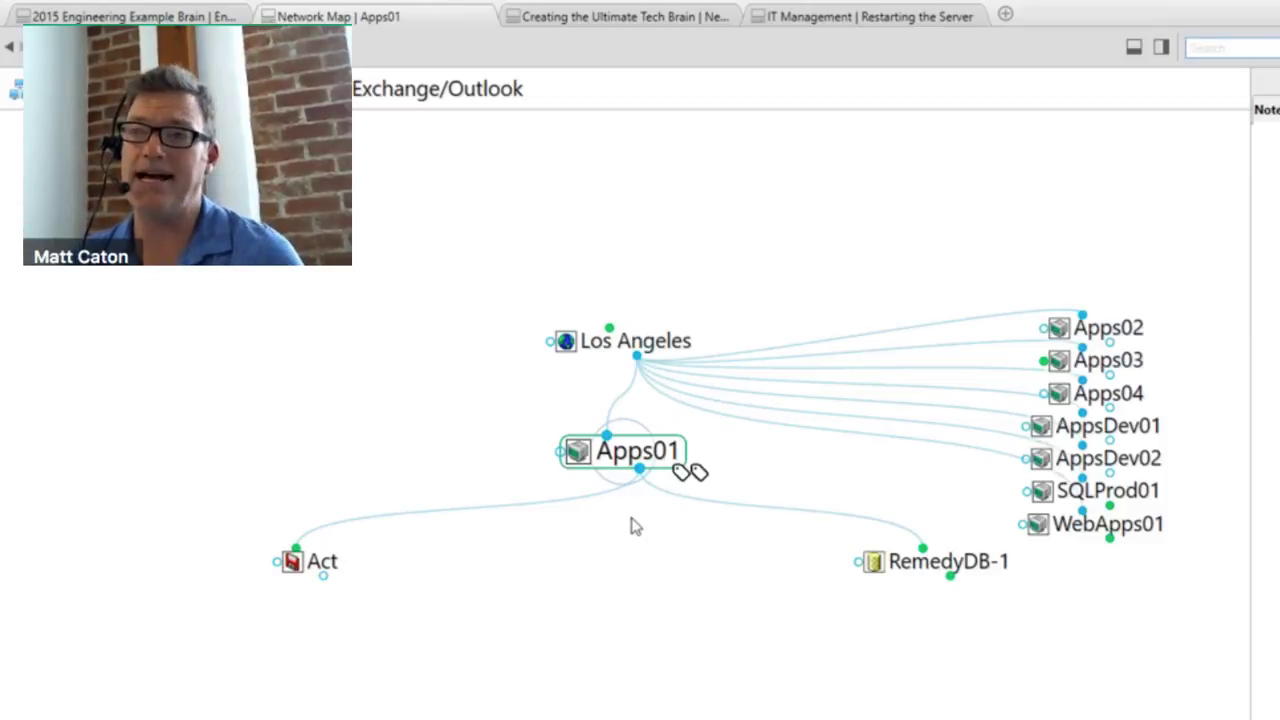
# Activate the Access 1 tag from the Apps01 server and give it the UI stock icon of a white X on a red circle.
pyautogui.moveTo(636, 458)
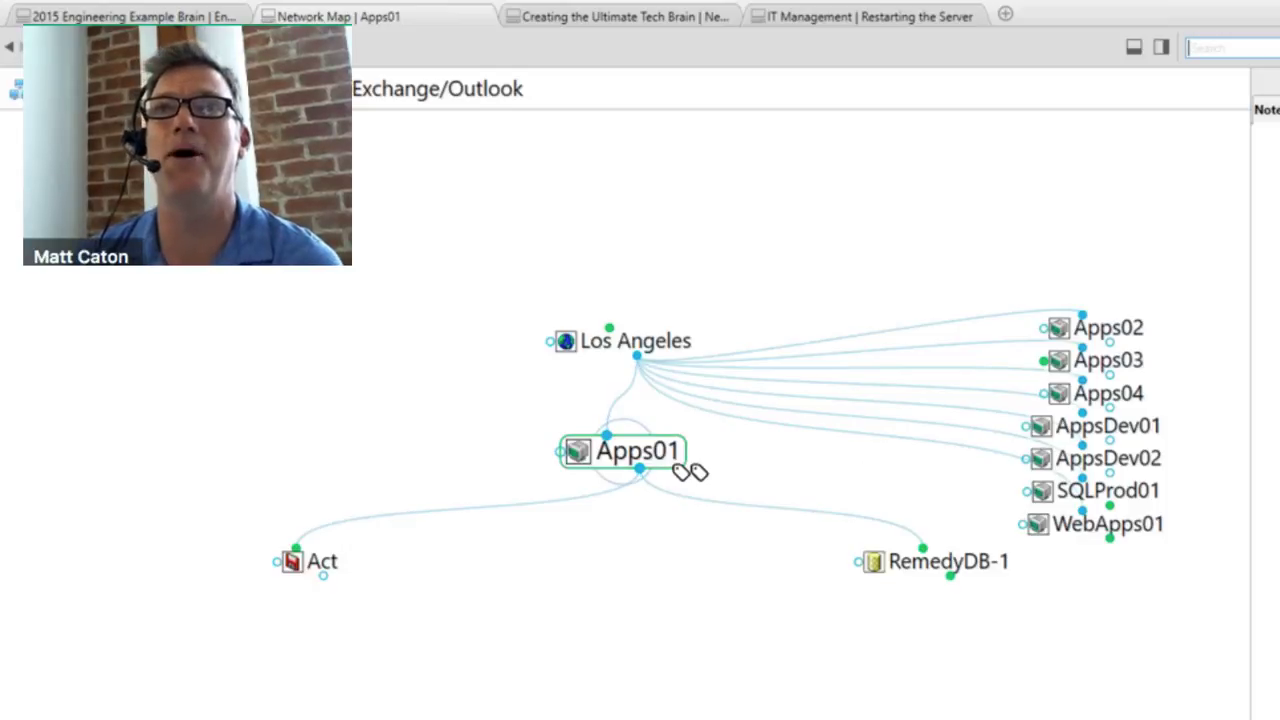
pyautogui.click(690, 472)
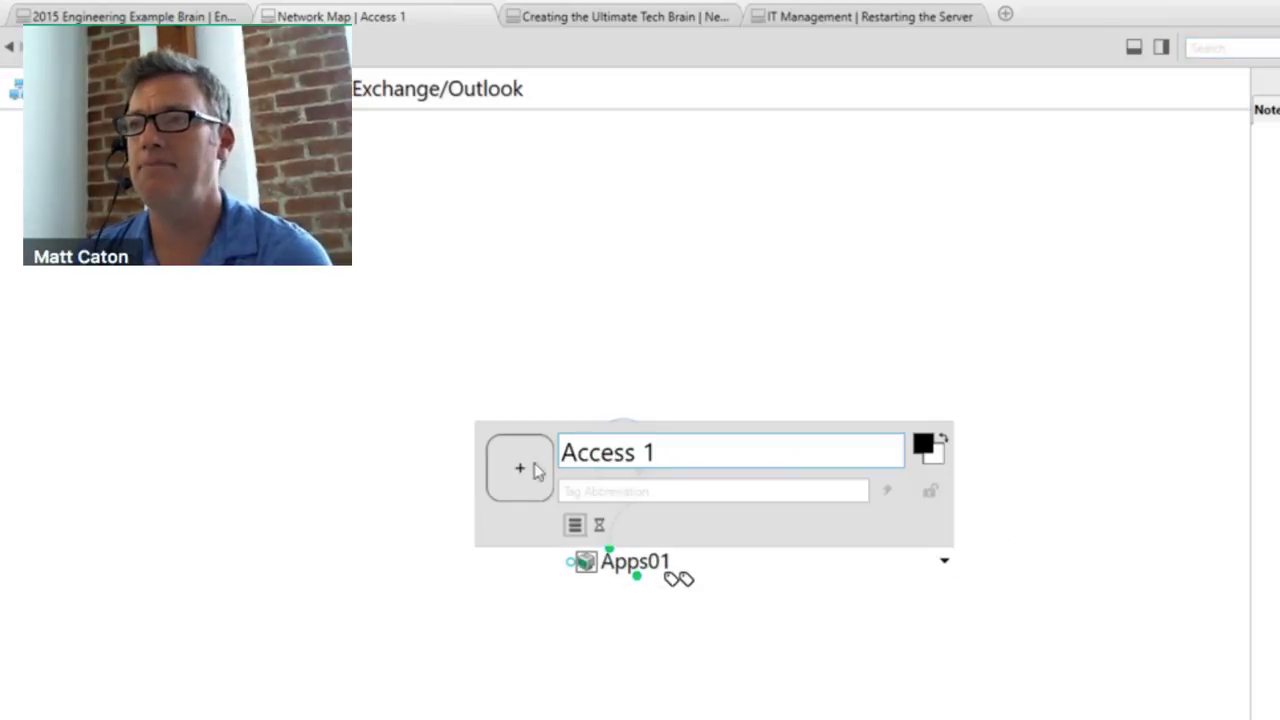
pyautogui.click(536, 471)
pyautogui.click(559, 483)
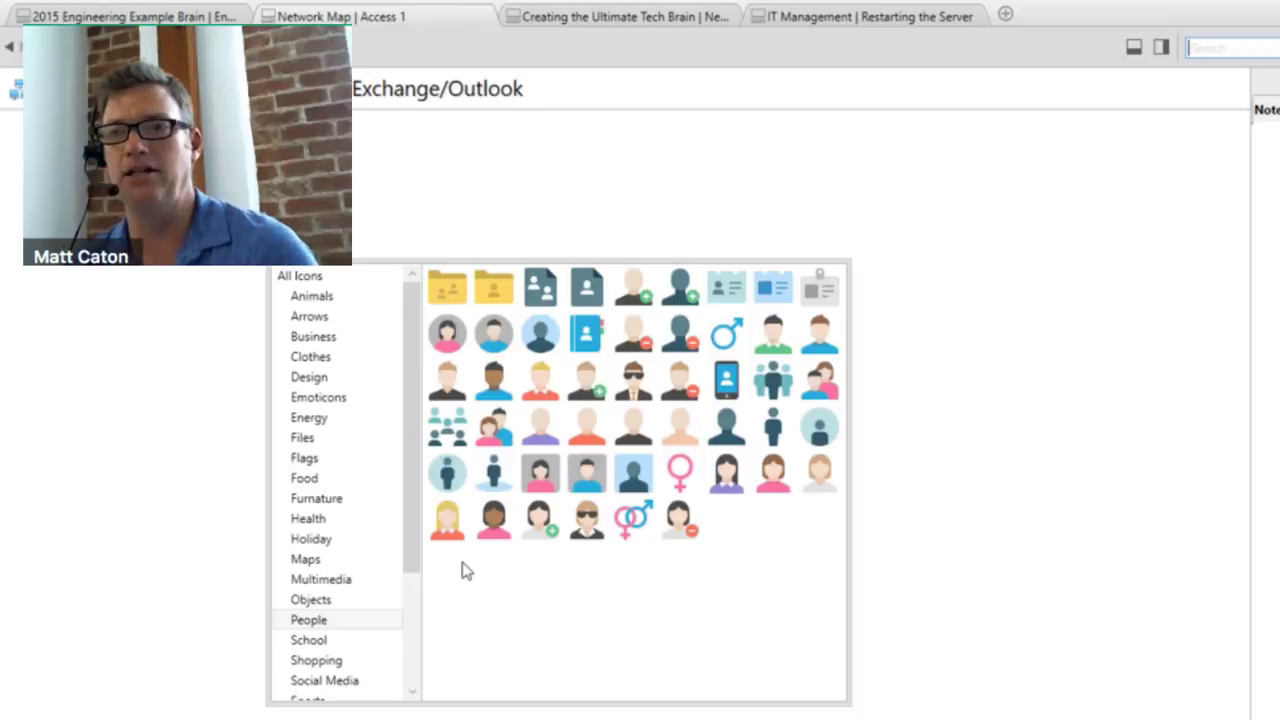
pyautogui.moveTo(412, 543); pyautogui.dragTo(405, 628)
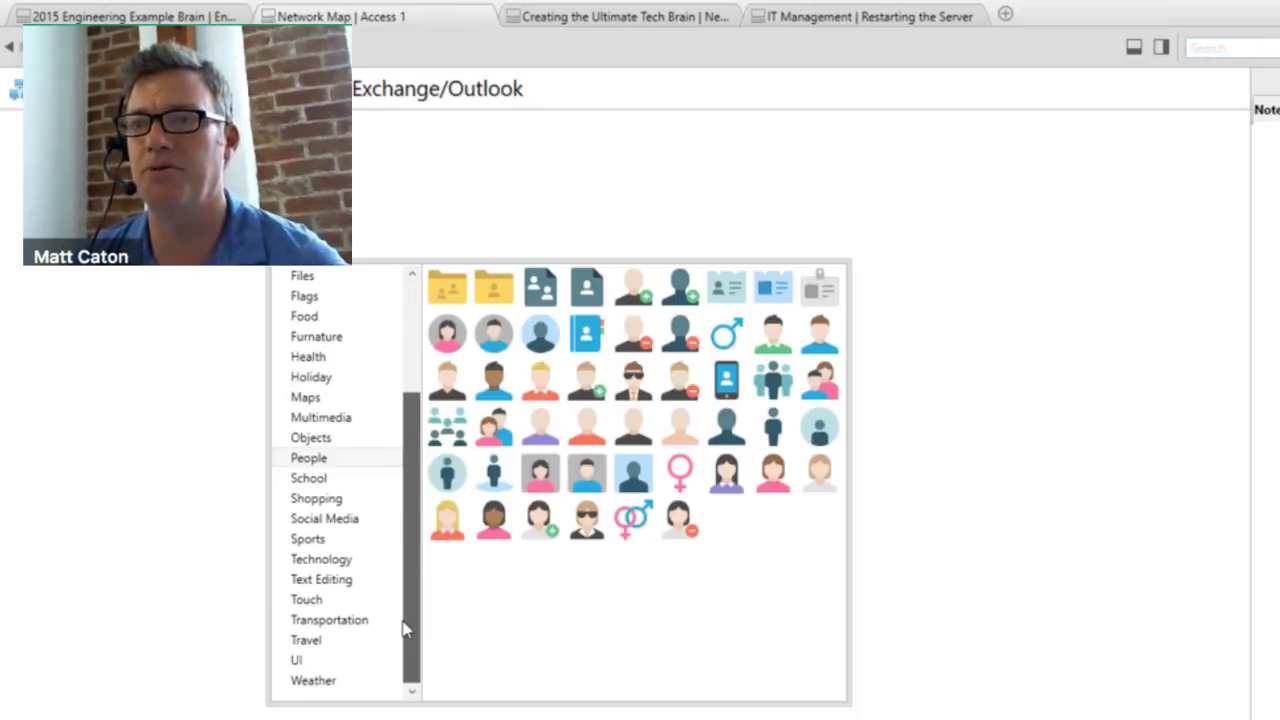
pyautogui.click(320, 663)
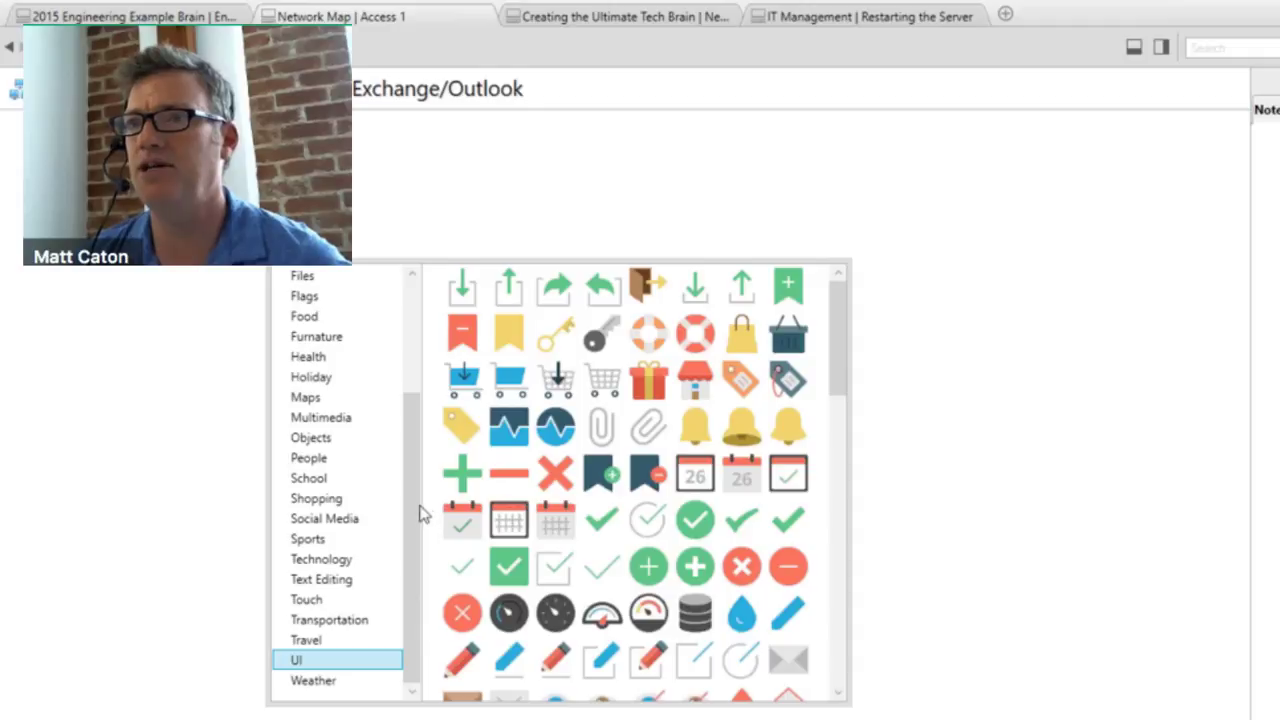
pyautogui.click(742, 568)
pyautogui.click(742, 568)
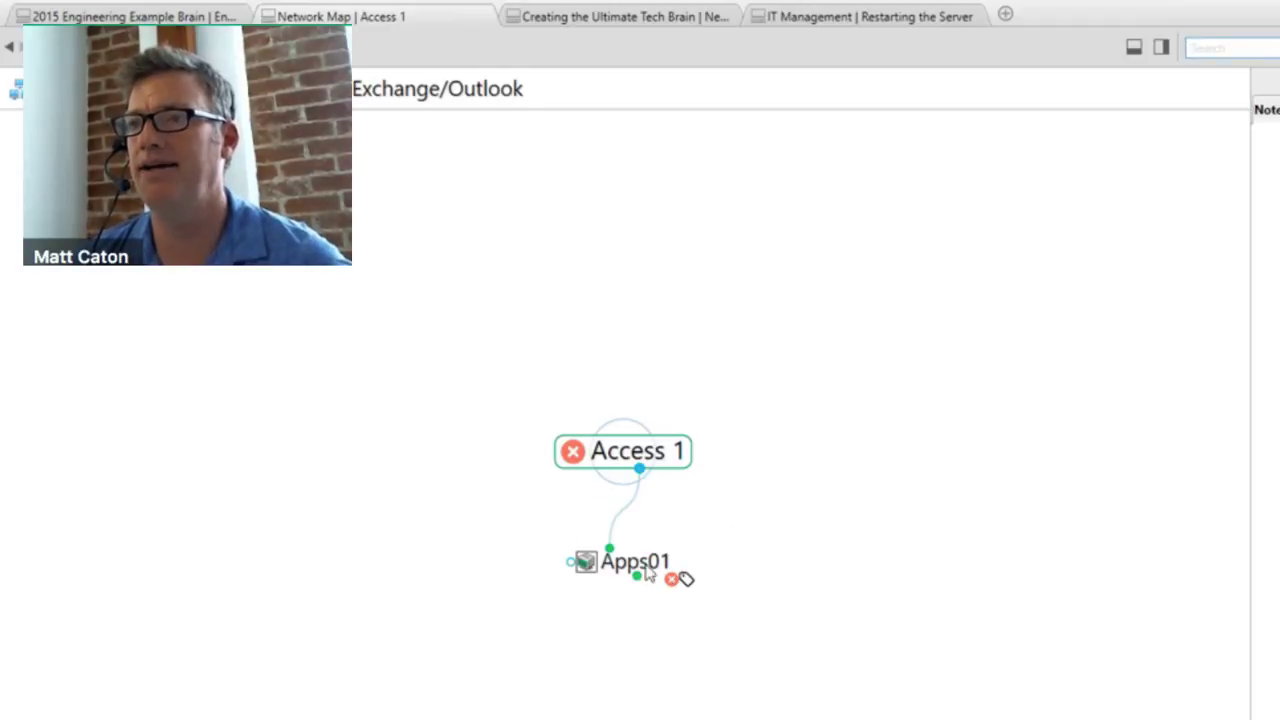
# Return to Apps01, activate its sibling server WebApps01 and assign it a new tag named Access 3.
pyautogui.click(634, 562)
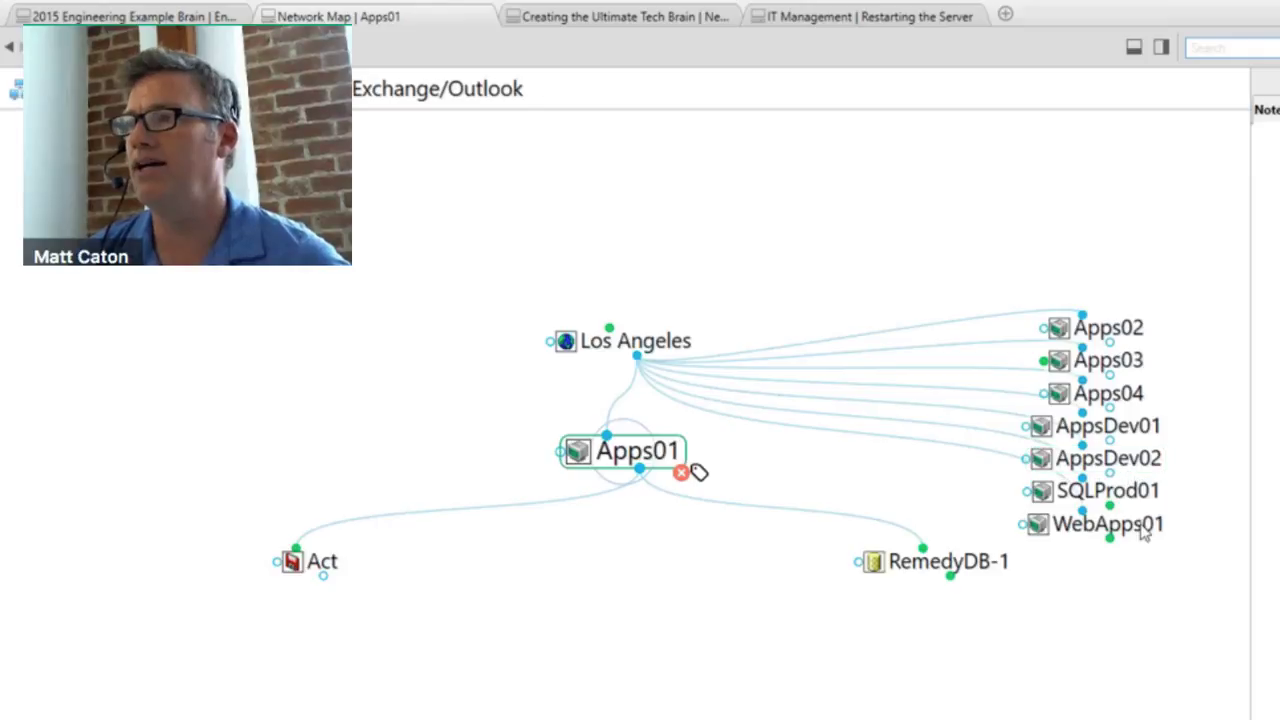
pyautogui.click(1100, 525)
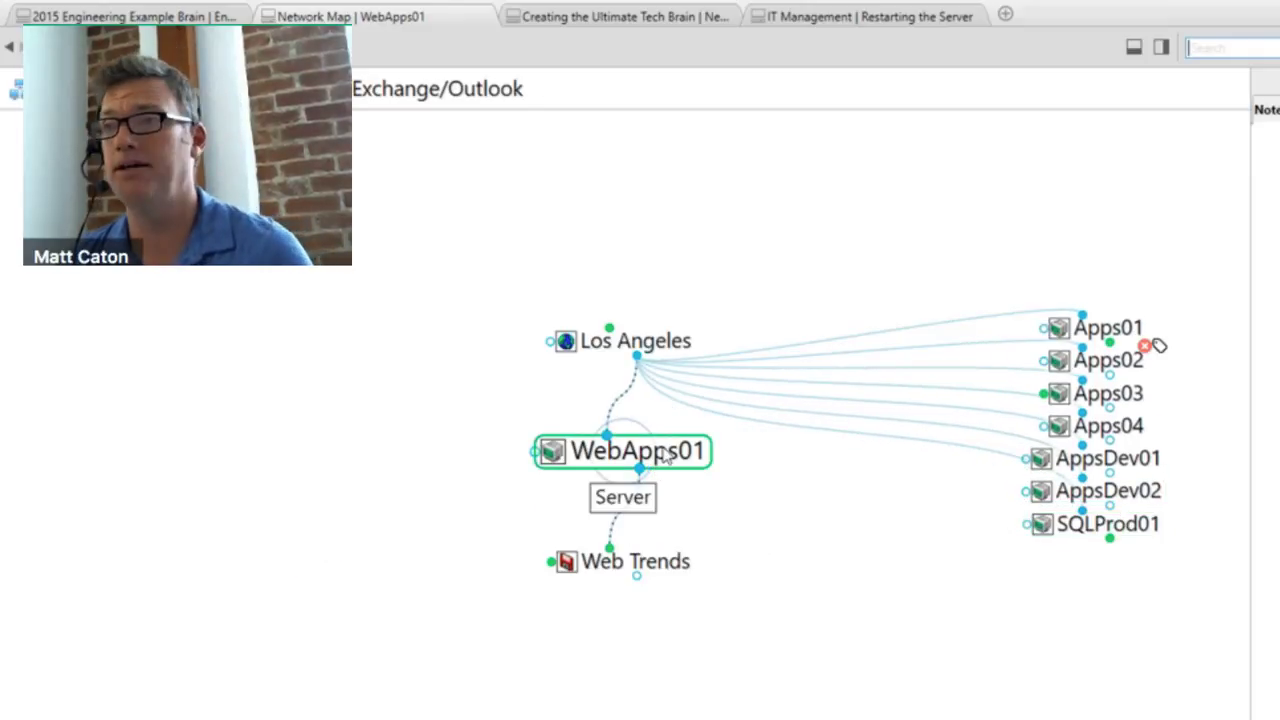
pyautogui.click(663, 450)
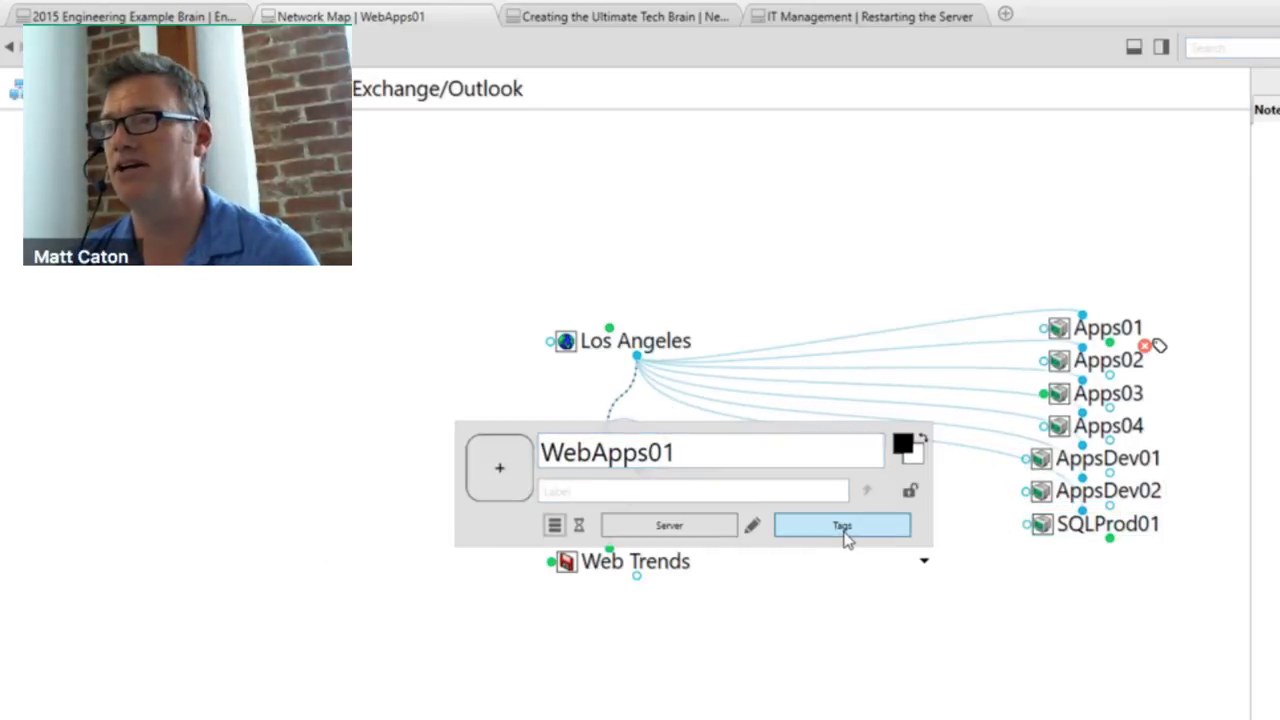
pyautogui.click(842, 530)
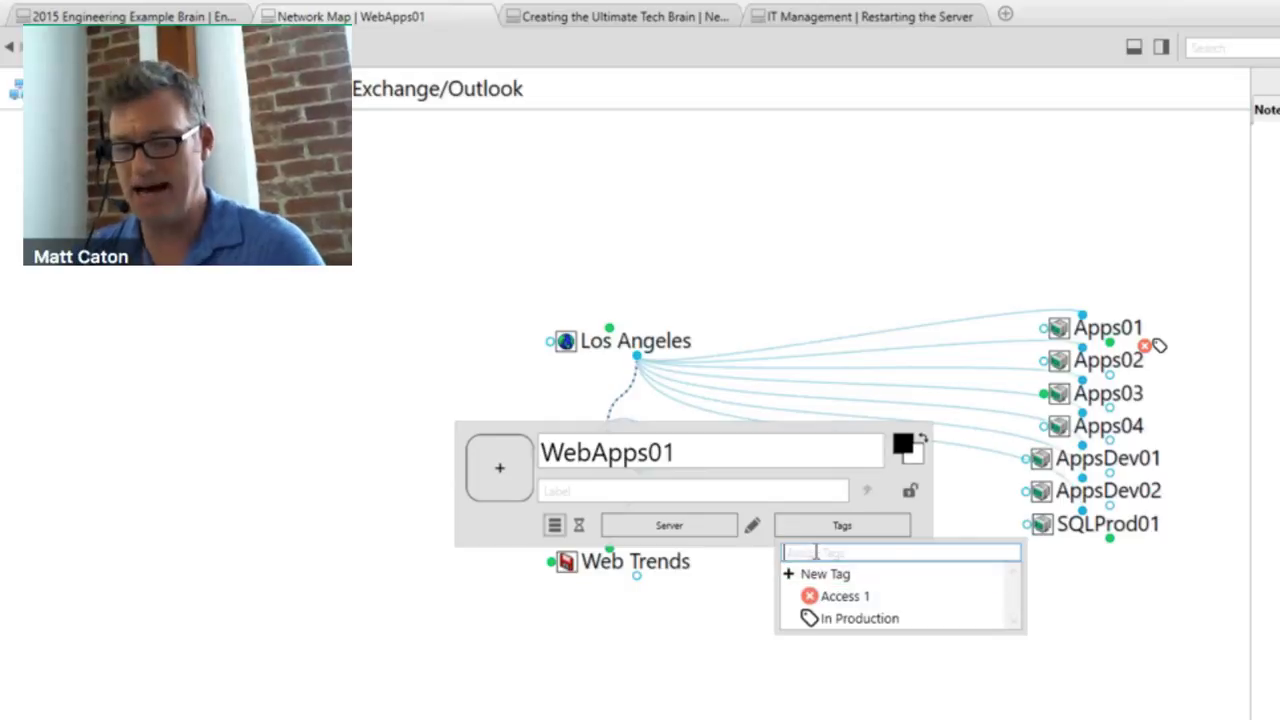
pyautogui.write('Access 3')
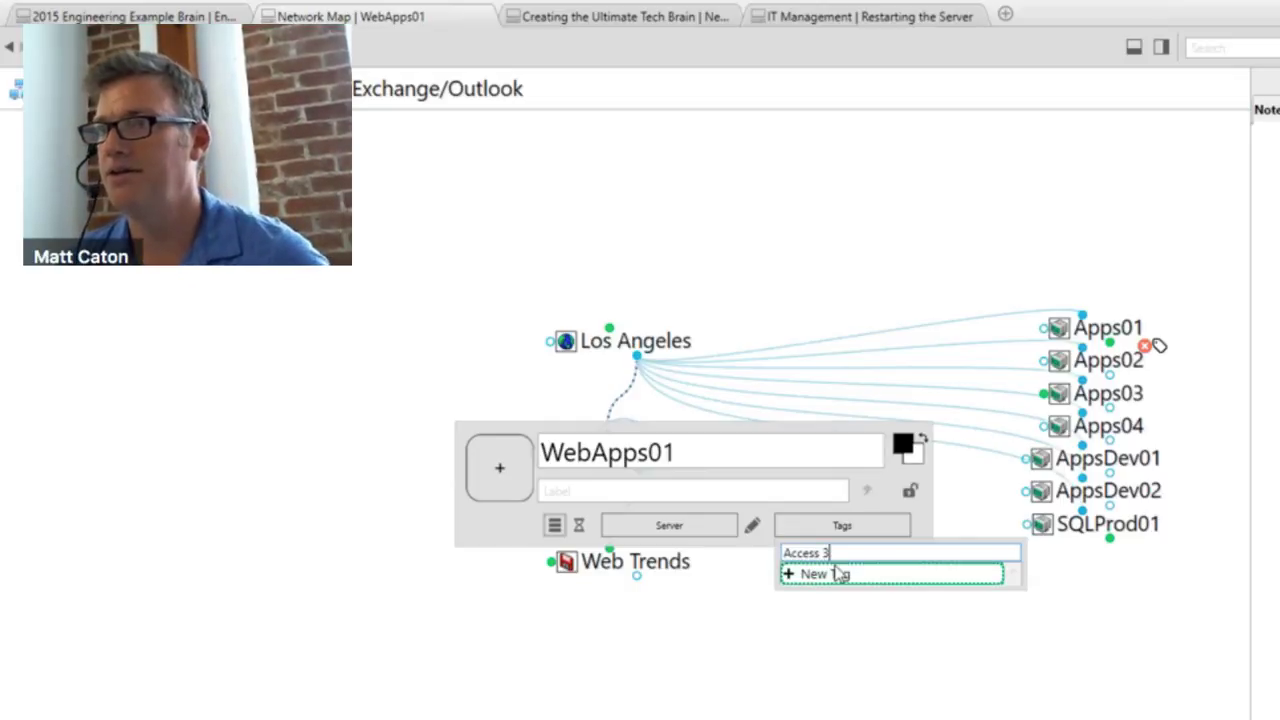
pyautogui.click(840, 575)
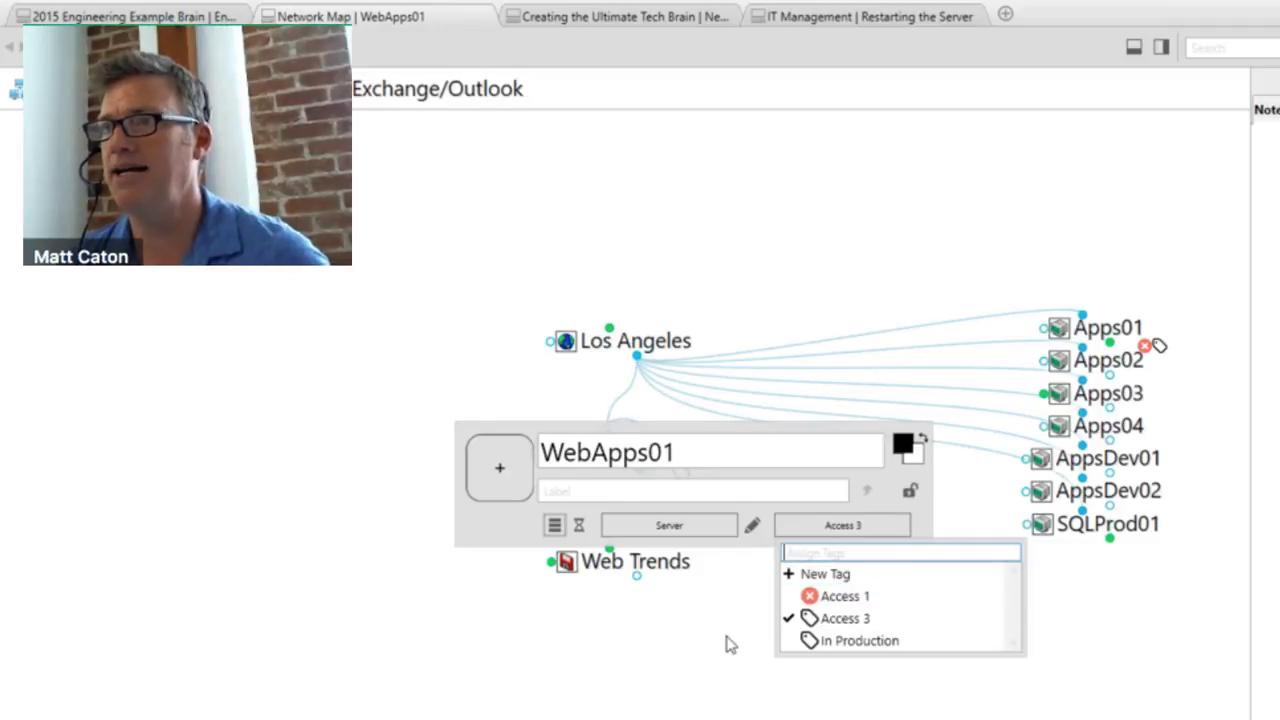
pyautogui.click(214, 403)
pyautogui.click(214, 403)
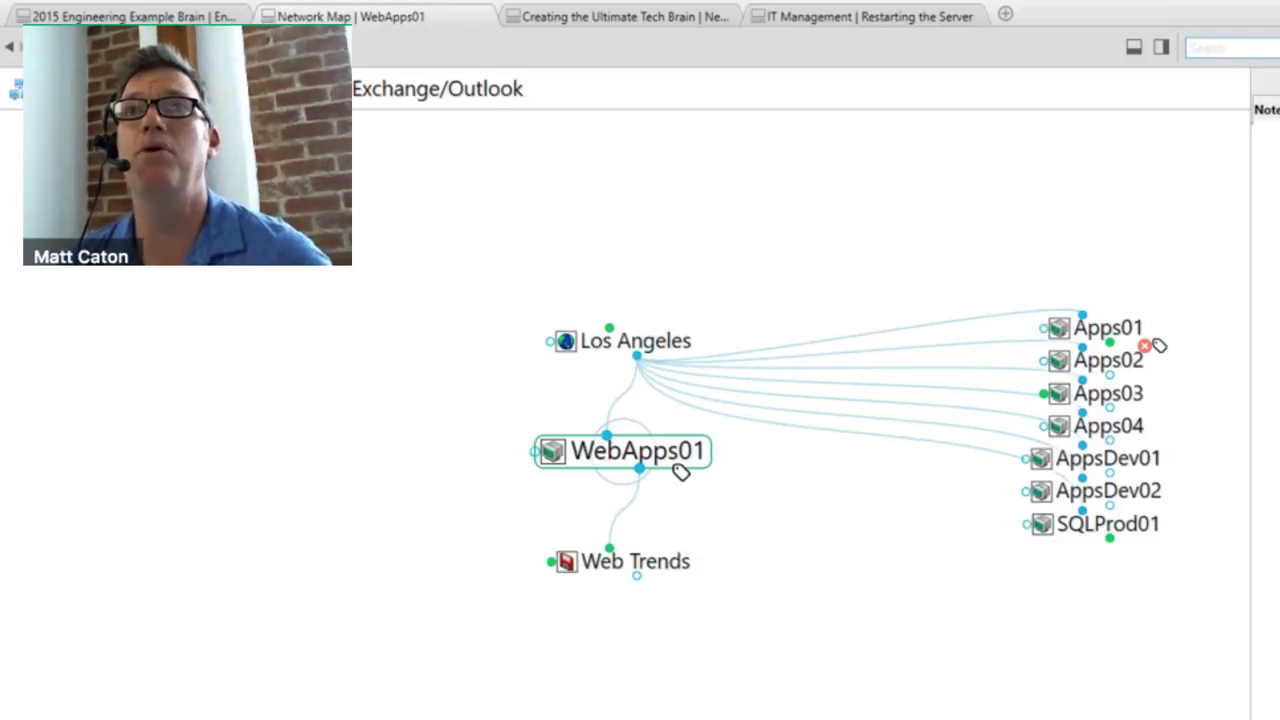
# Try to give the Access 3 tag a stock icon, then leave the tag by way of the WebApps01 server.
pyautogui.click(680, 472)
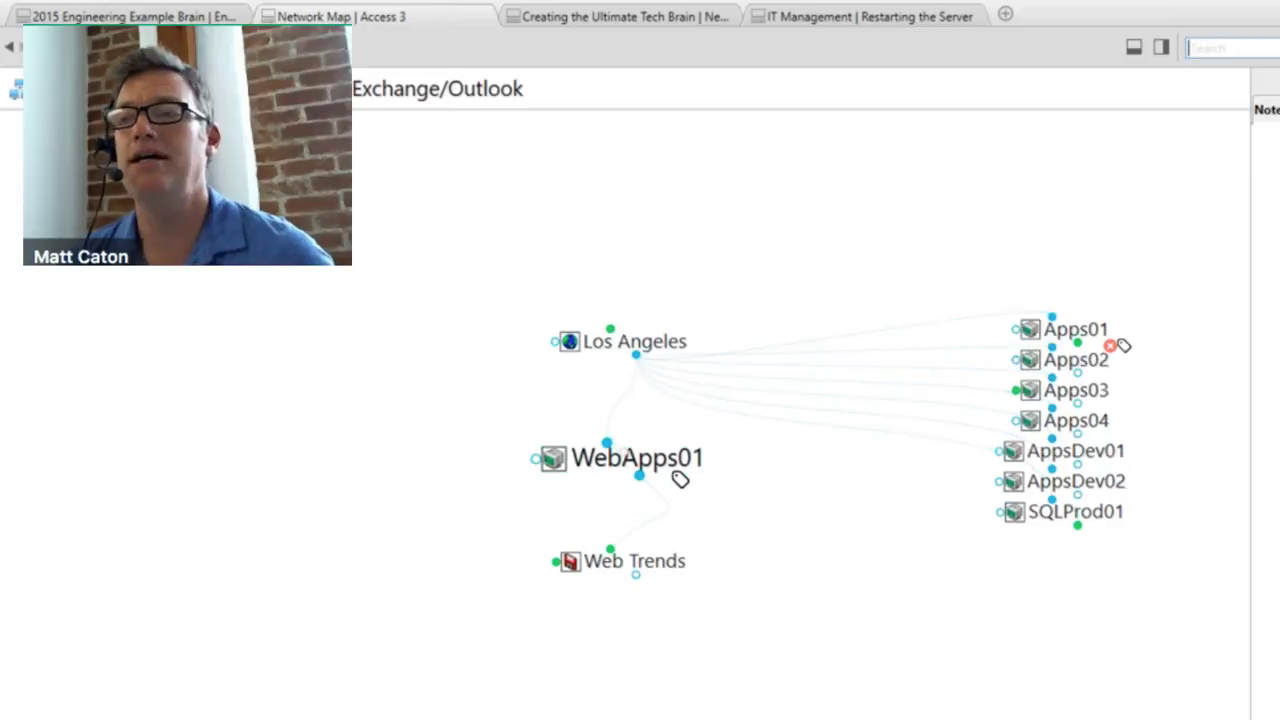
pyautogui.click(638, 466)
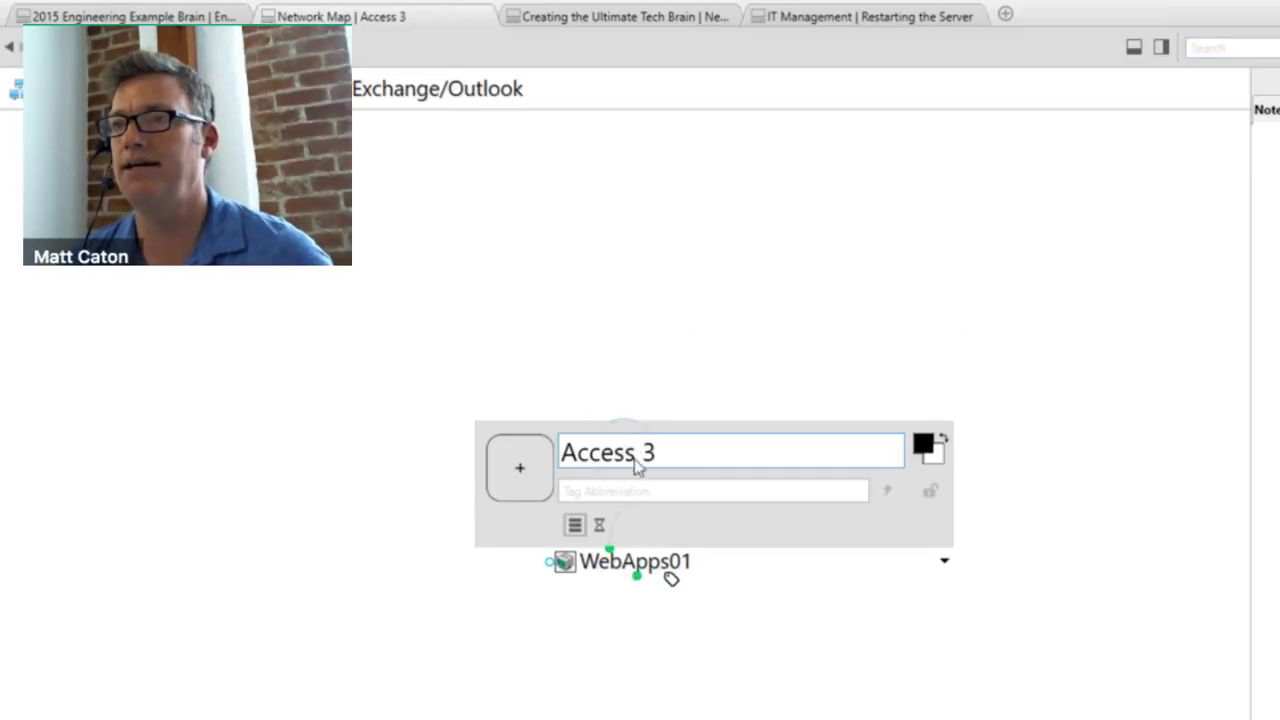
pyautogui.click(535, 486)
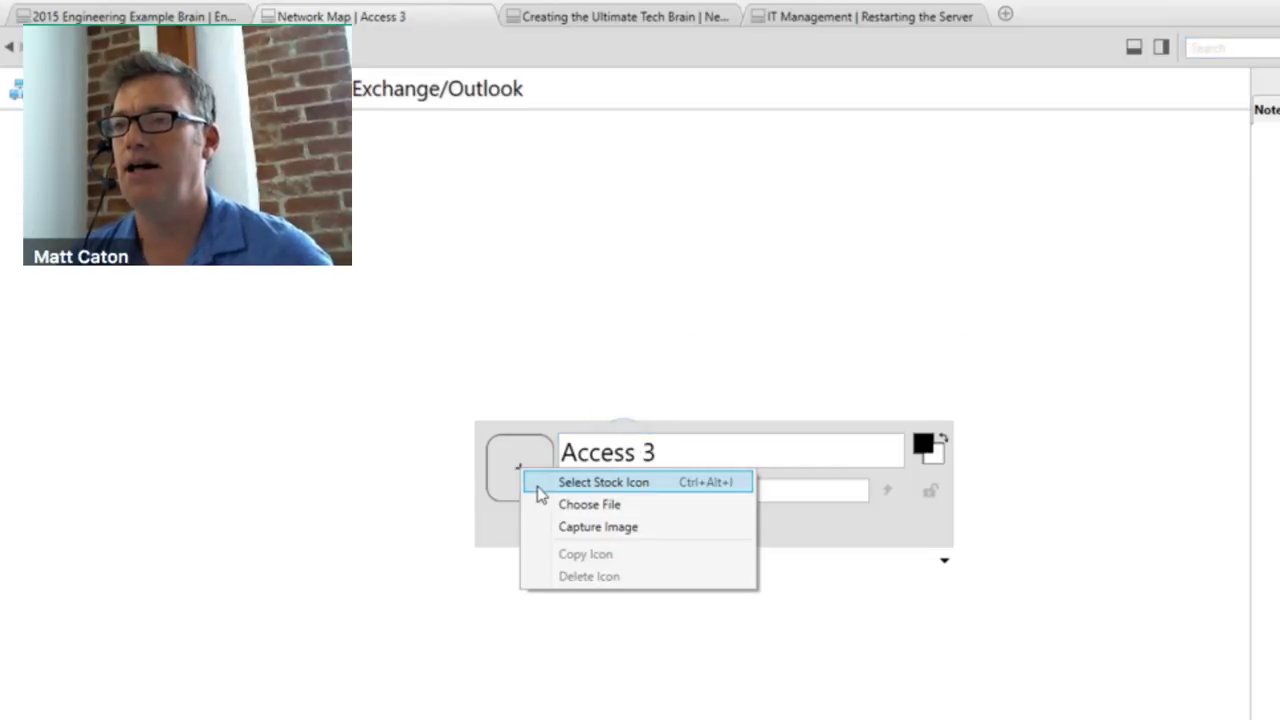
pyautogui.click(624, 484)
pyautogui.click(757, 570)
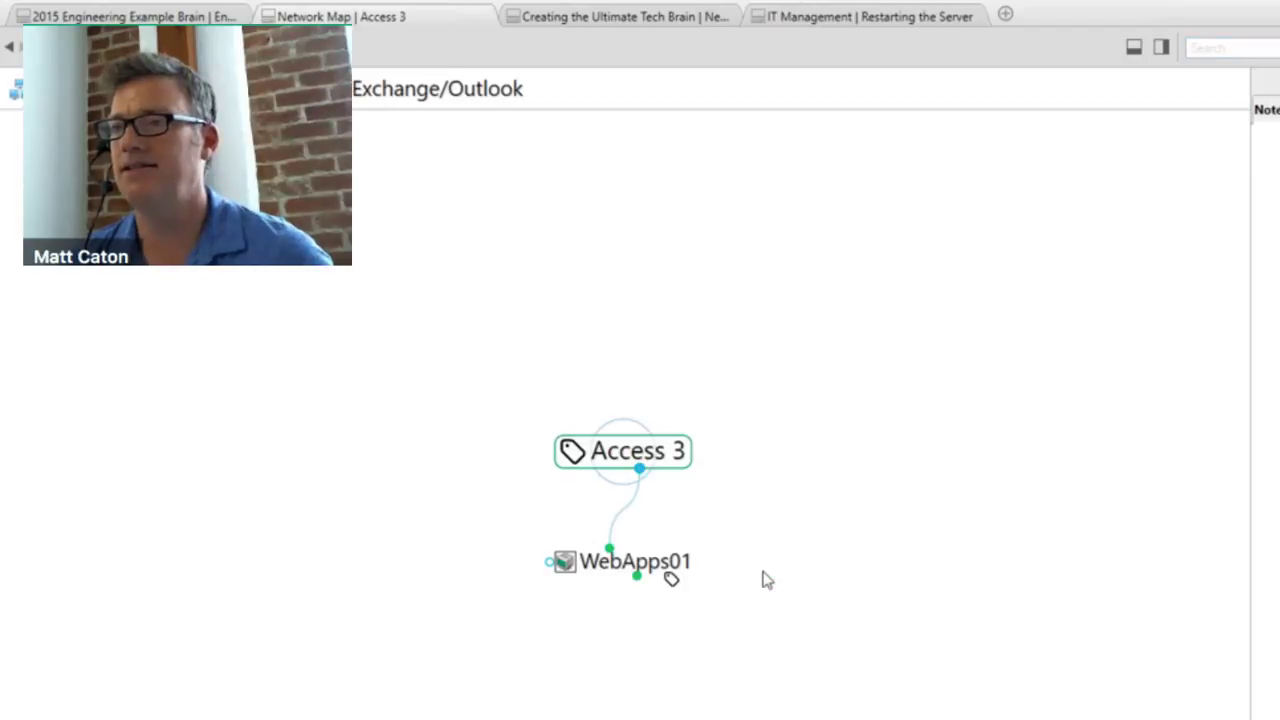
pyautogui.click(622, 566)
pyautogui.hotkey('alt', 'Left')
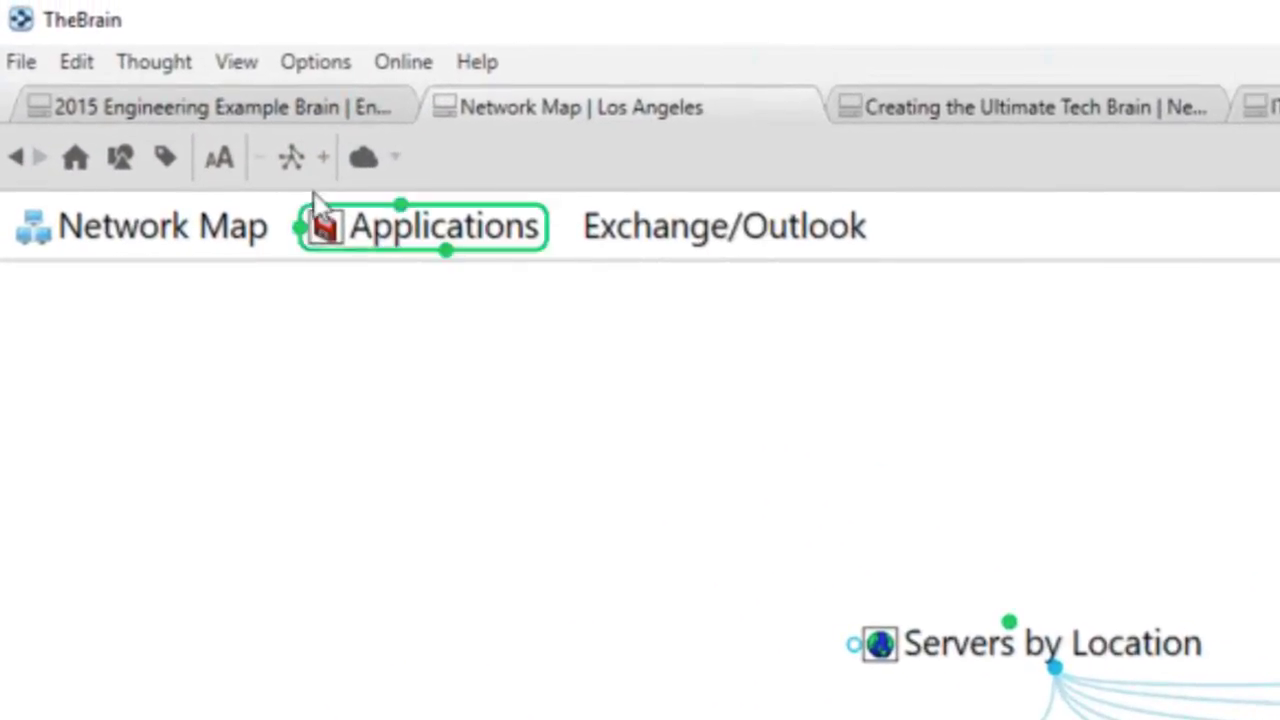
# Switch to the 2015 Engineering Example Brain and browse from Key Technologies to Product Issues.
pyautogui.click(274, 119)
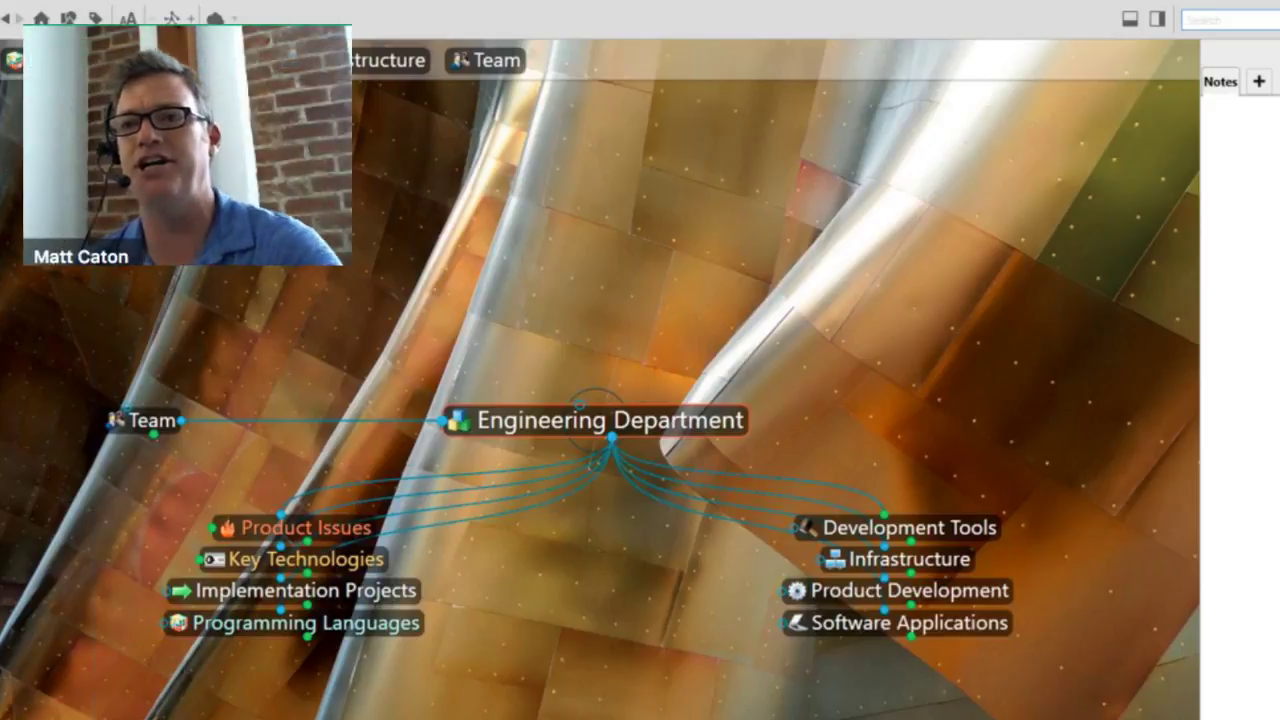
pyautogui.click(370, 564)
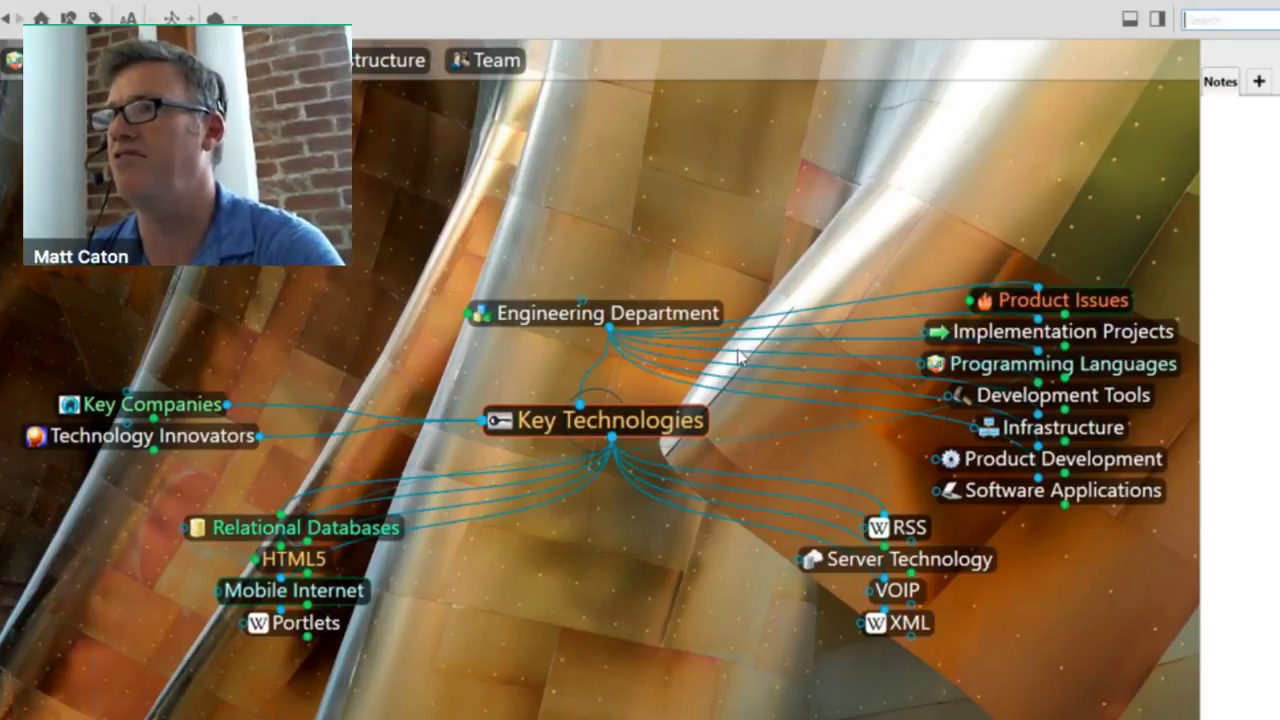
pyautogui.click(1118, 303)
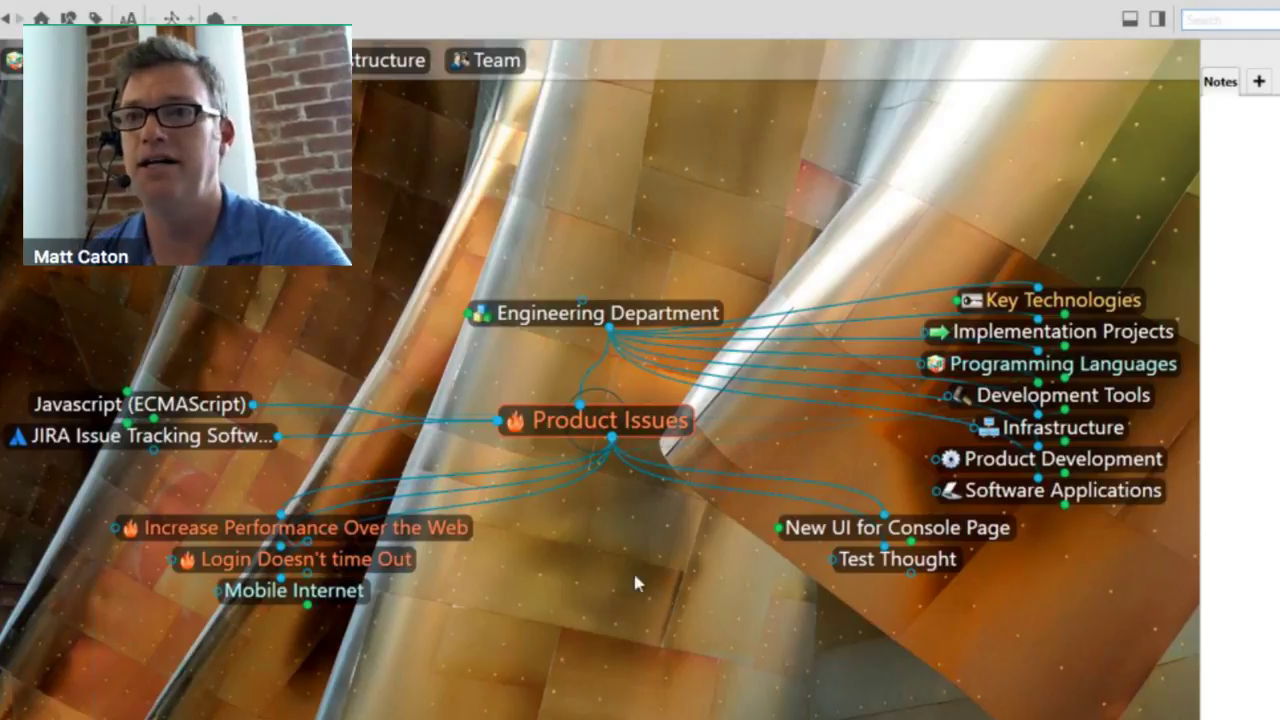
# Activate the Login Doesn't time Out issue and add a child thought named Reboot after re-installation of App.
pyautogui.click(384, 563)
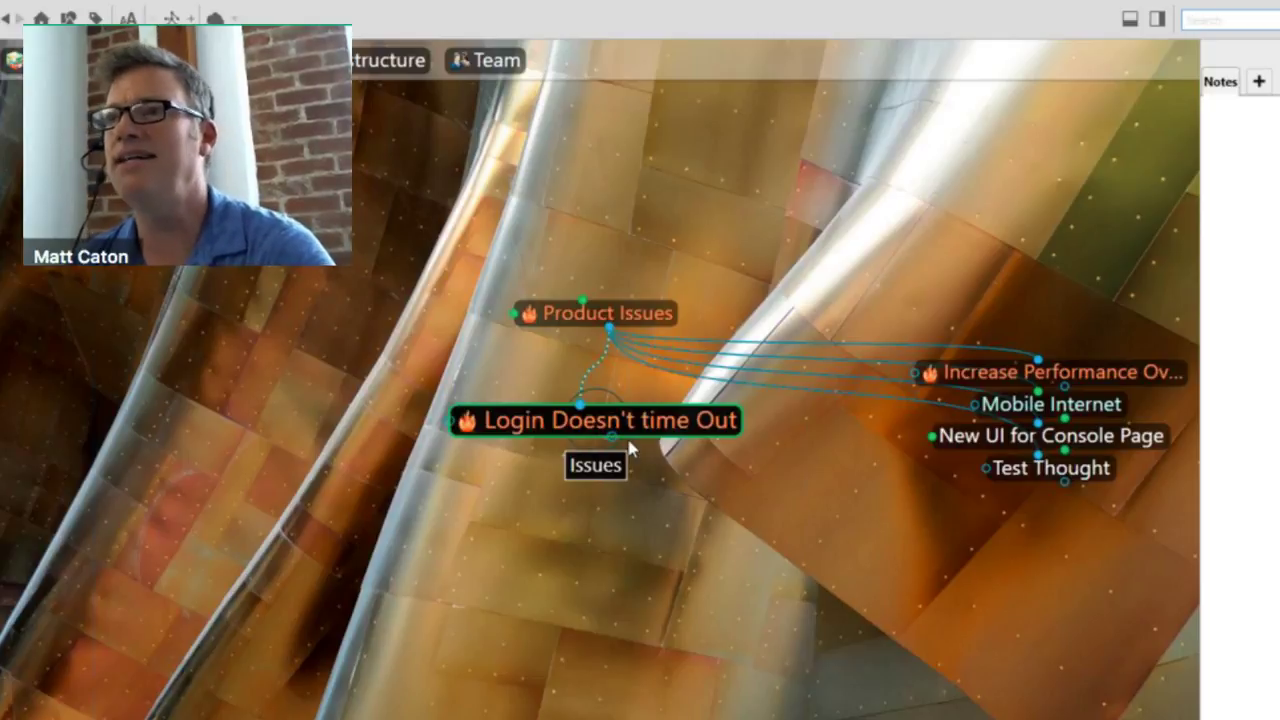
pyautogui.moveTo(608, 486); pyautogui.dragTo(627, 566)
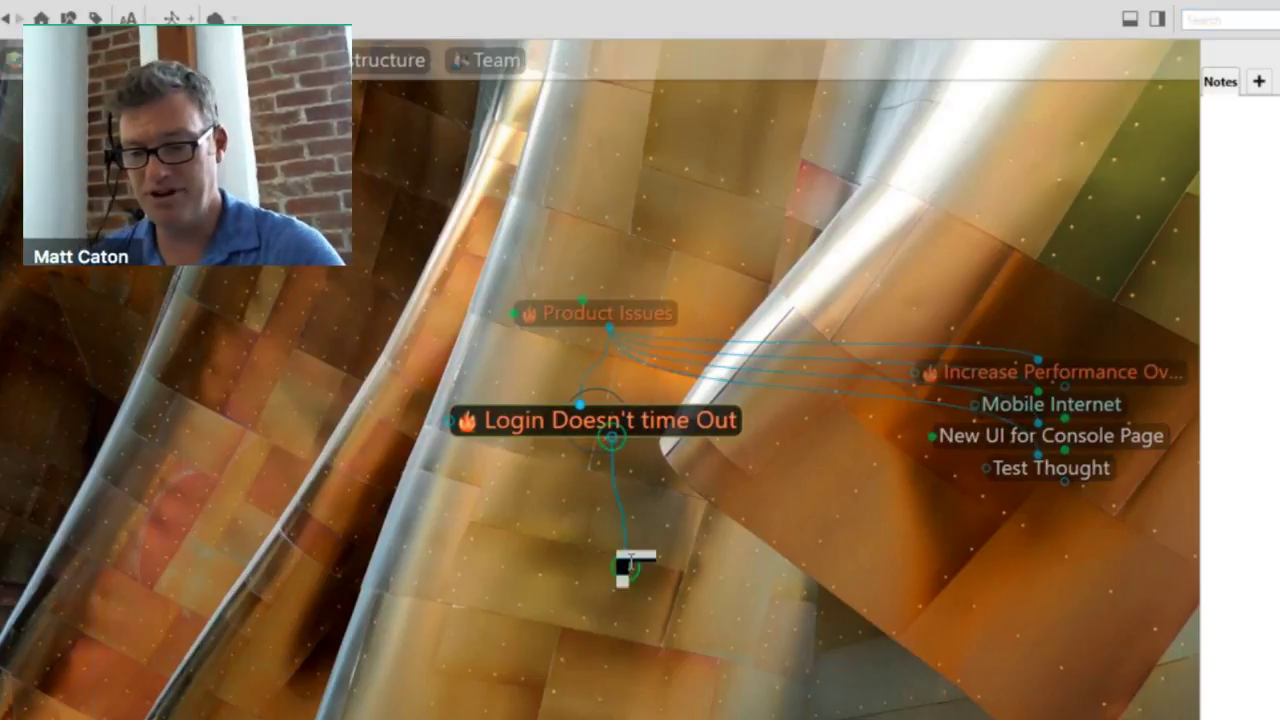
pyautogui.write('Reboot')
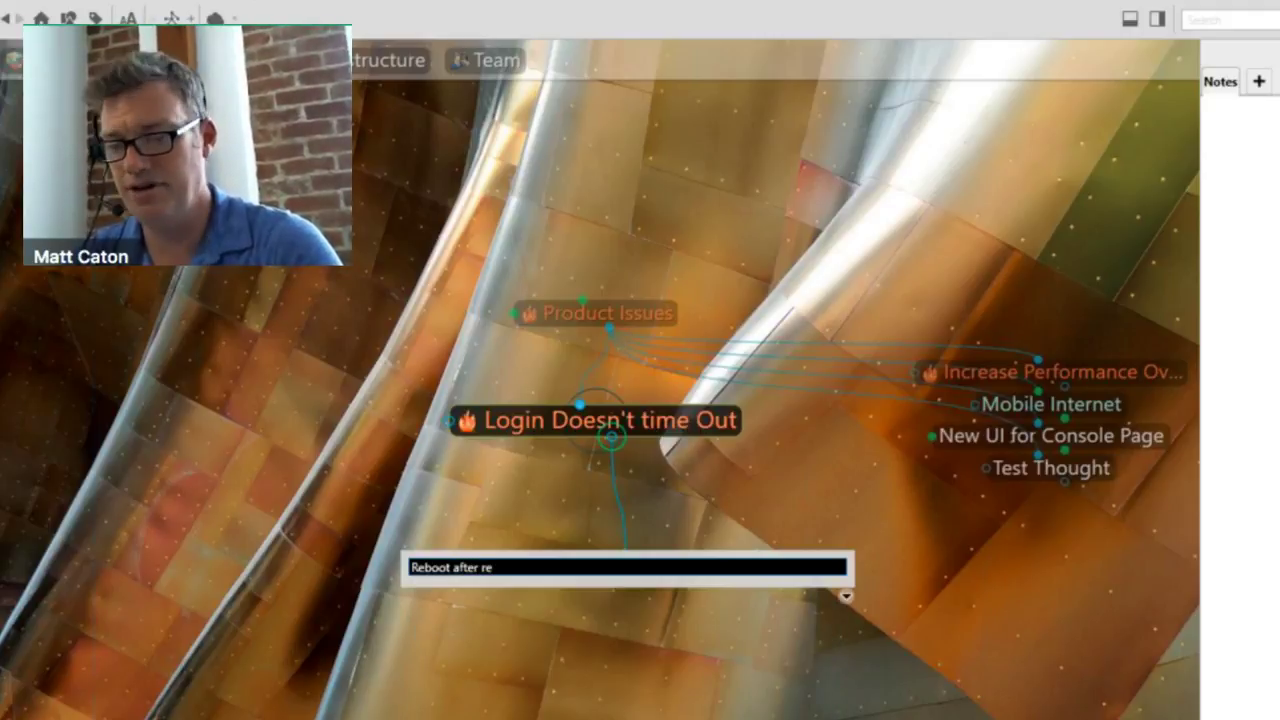
pyautogui.write('after re-installa')
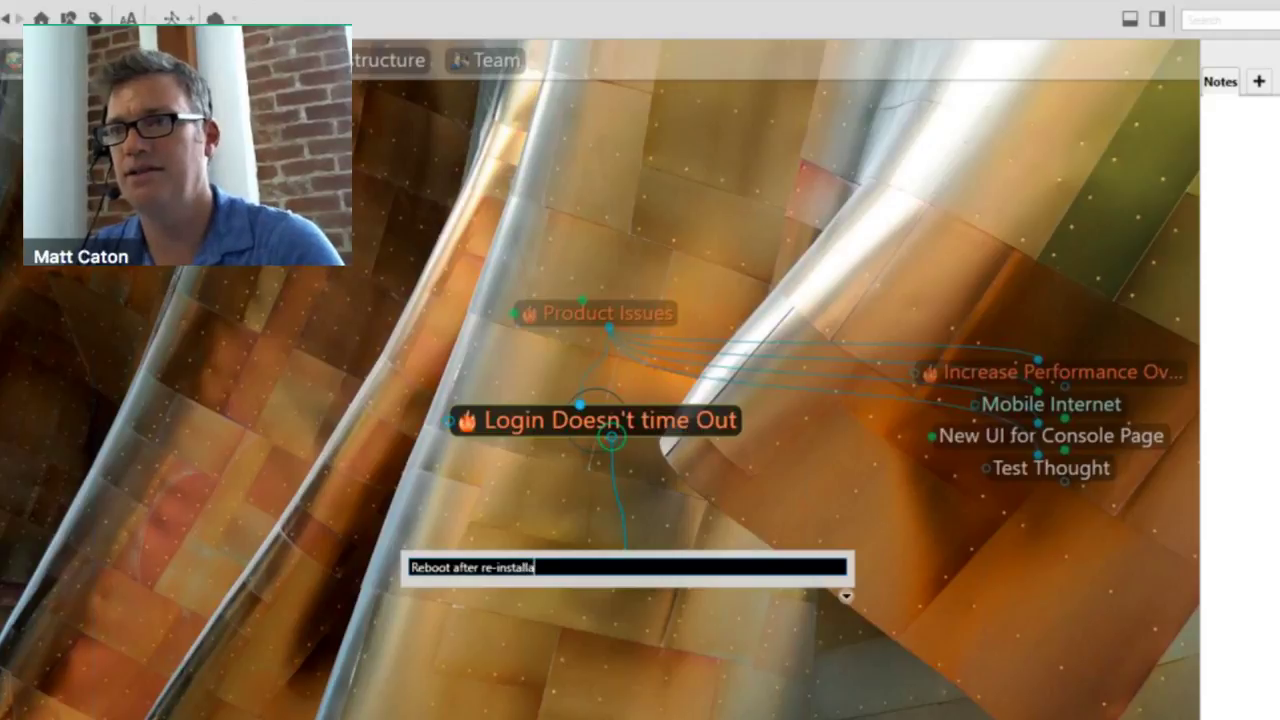
pyautogui.write('tion of App')
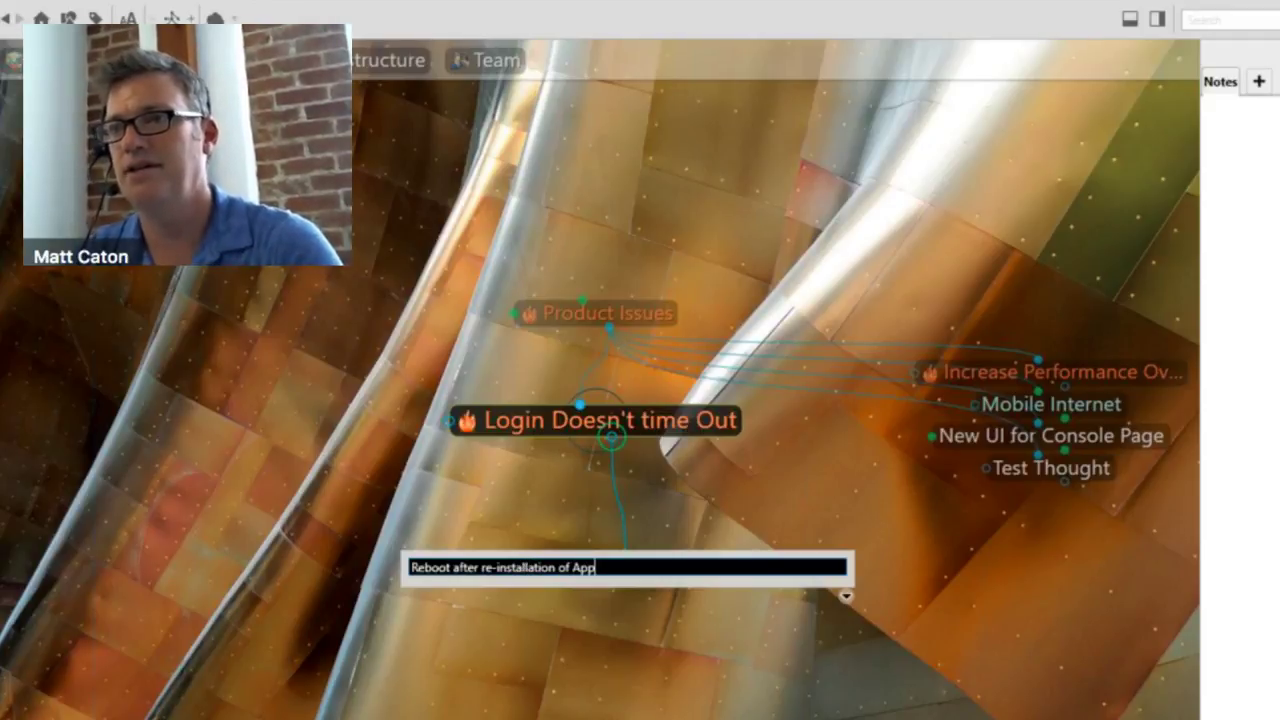
pyautogui.press('Return')
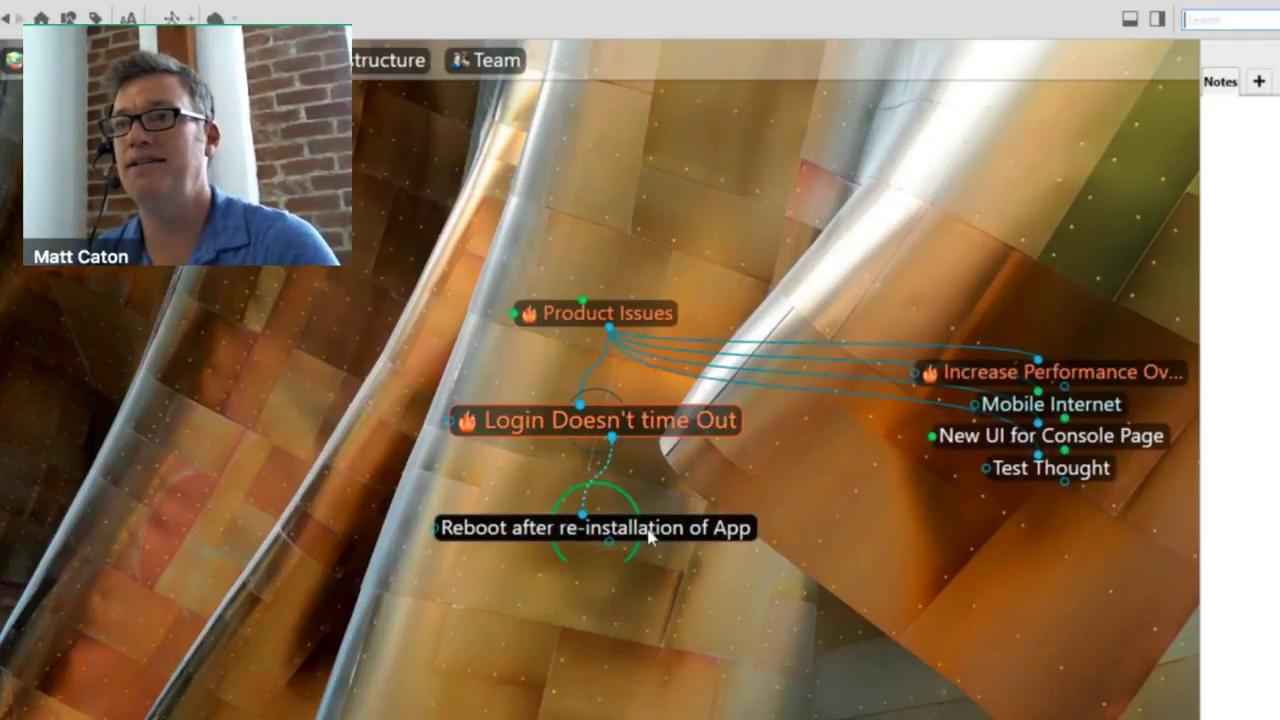
# Assign the Helpdesk subtype Solution to the Reboot after re-installation of App thought.
pyautogui.click(605, 420)
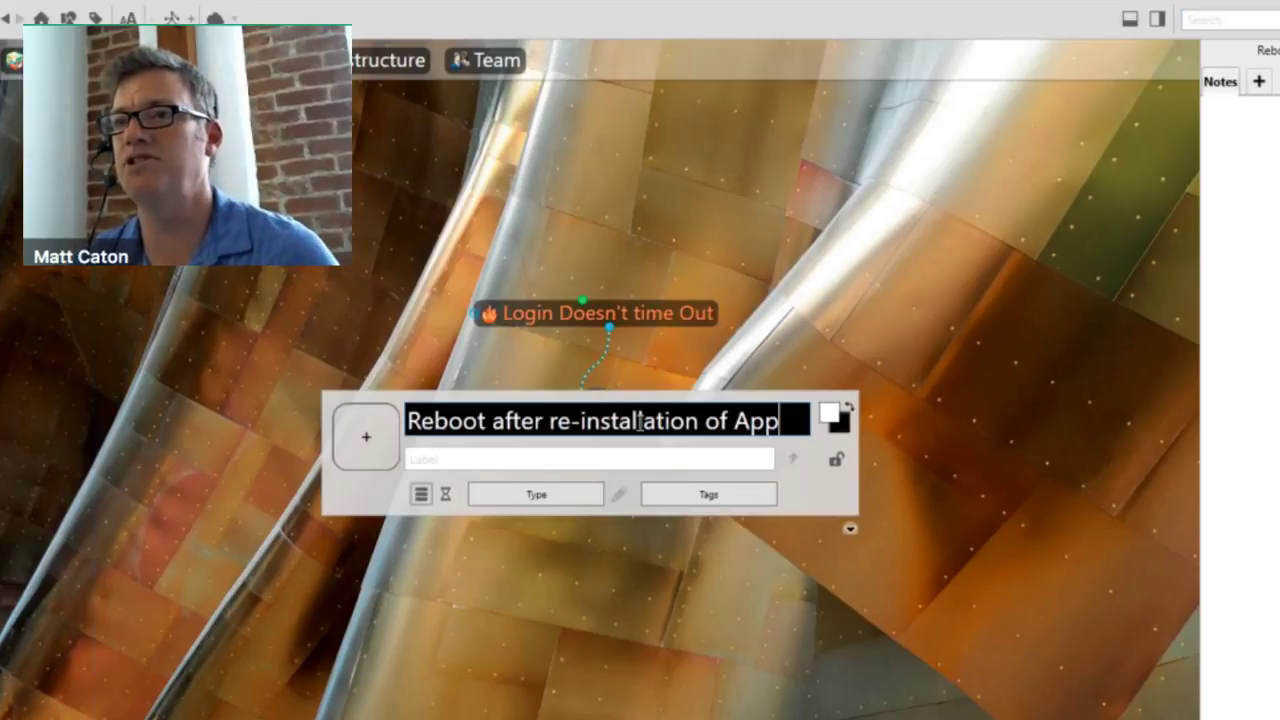
pyautogui.click(591, 500)
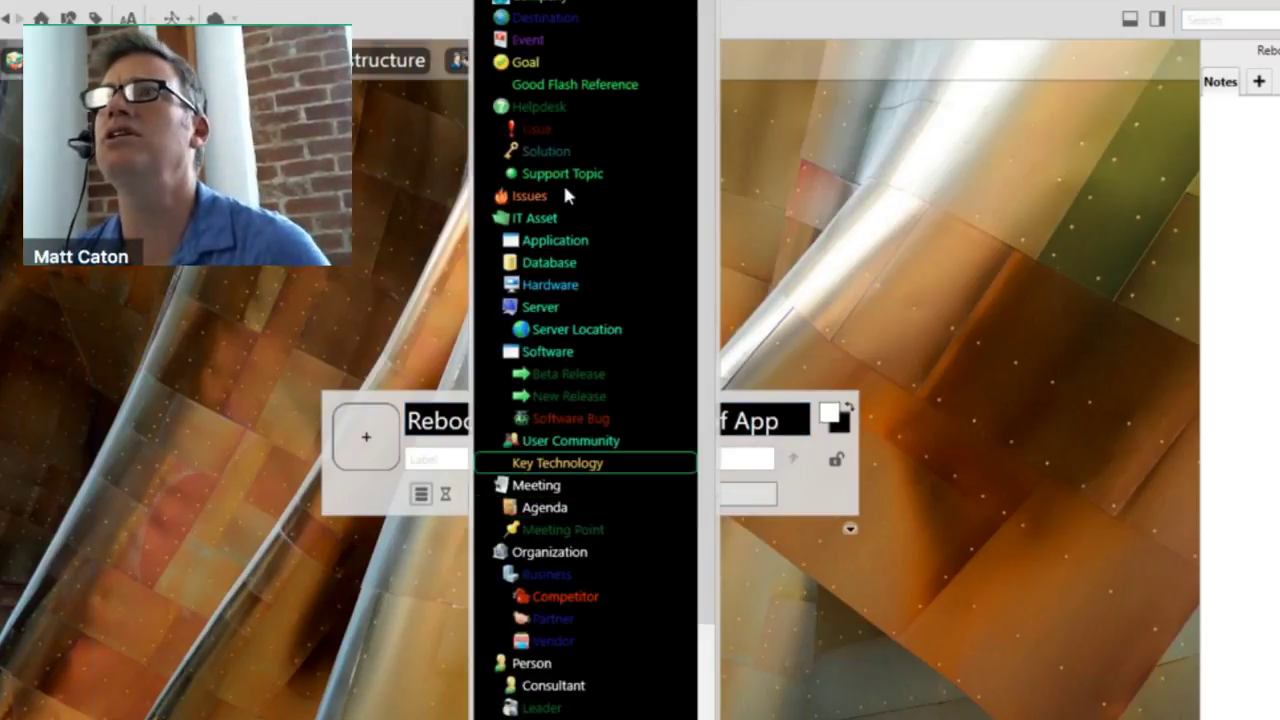
pyautogui.write('so')
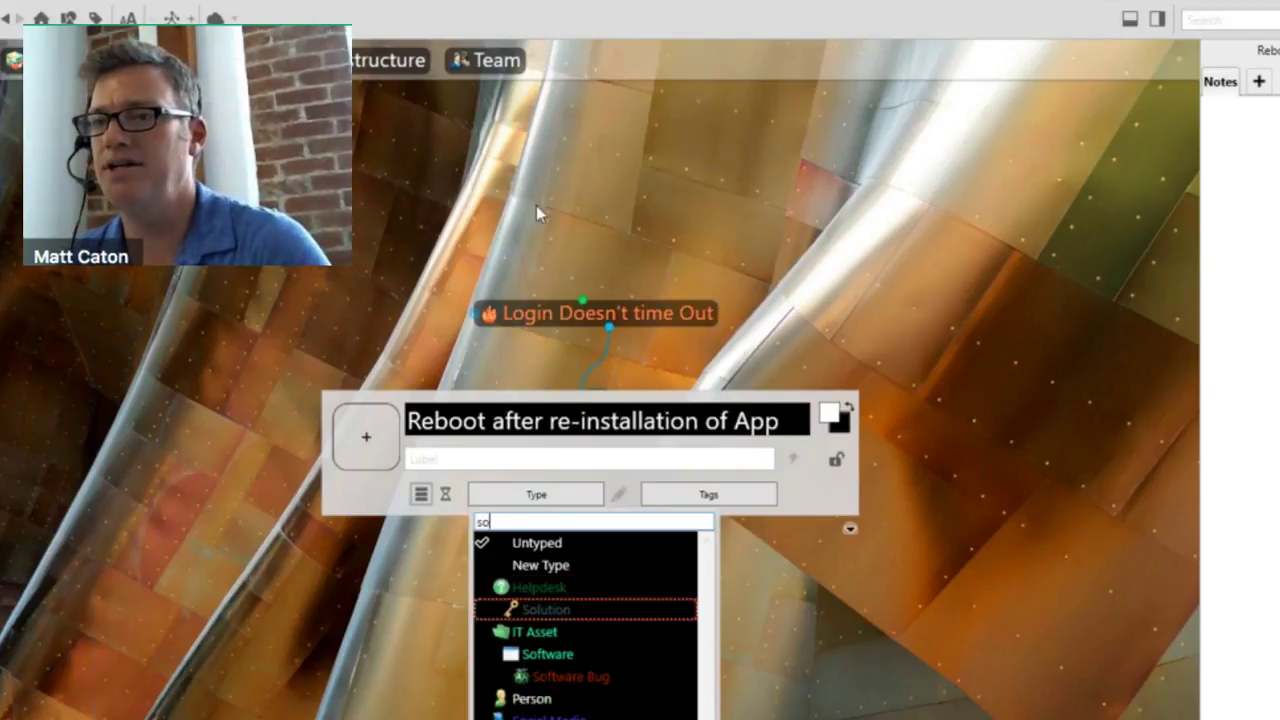
pyautogui.click(572, 610)
pyautogui.press('Return')
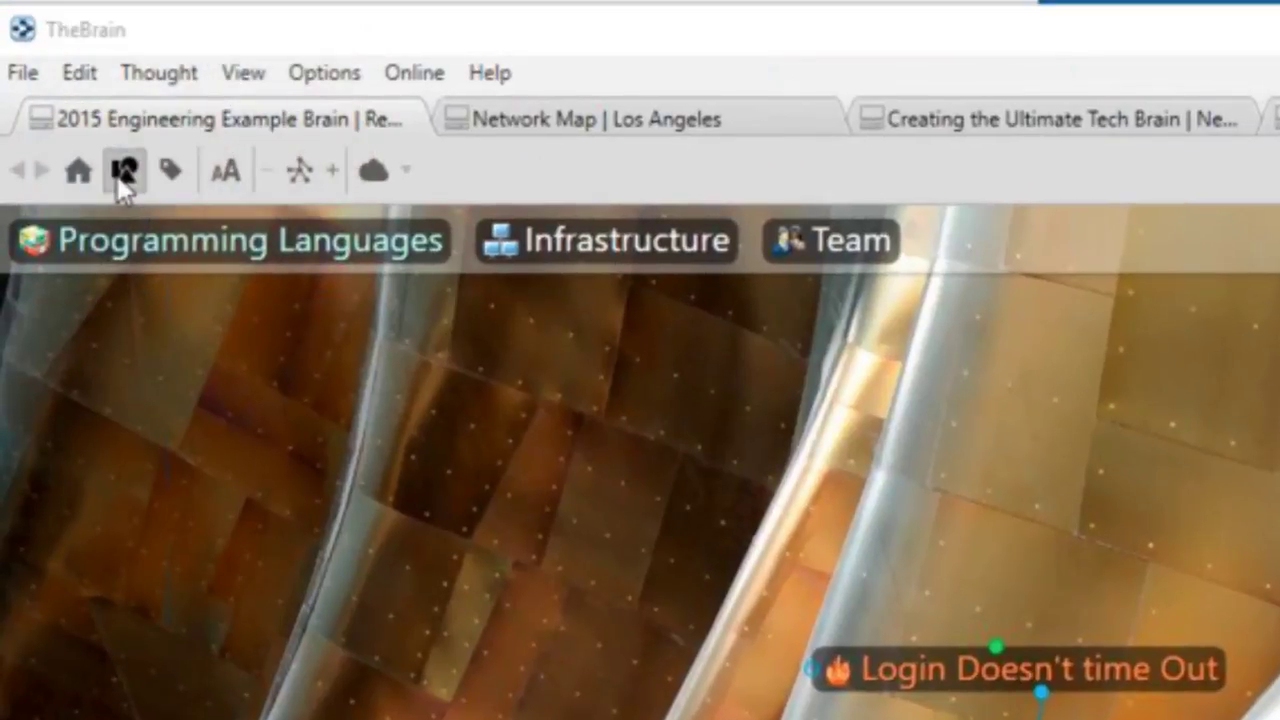
# Activate the Helpdesk subtype Solution and change its text colour to light yellow.
pyautogui.click(86, 67)
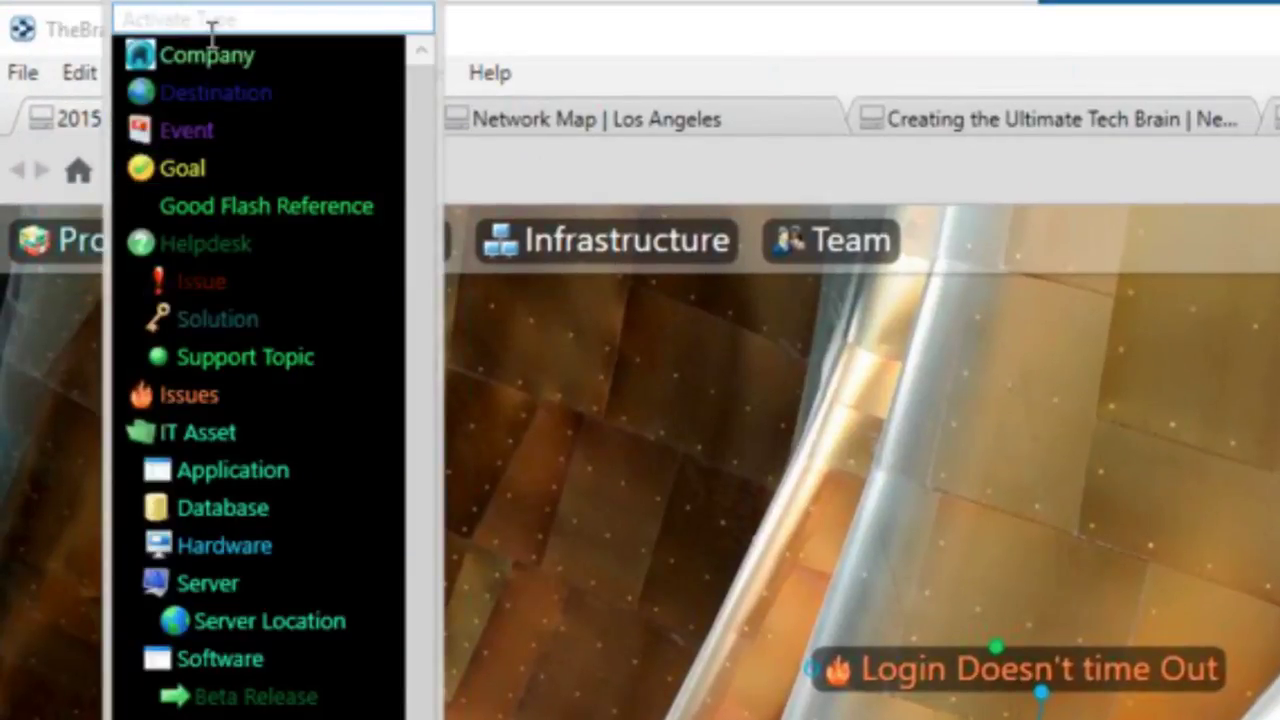
pyautogui.write('solu')
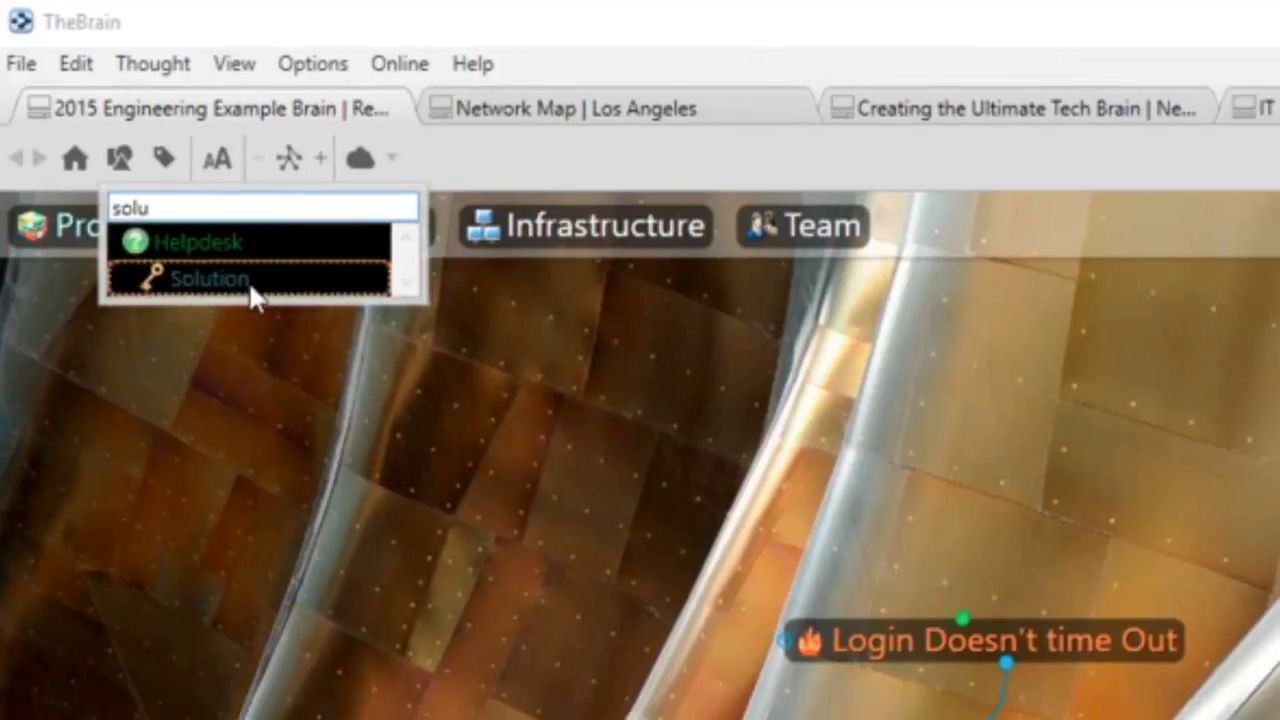
pyautogui.click(255, 296)
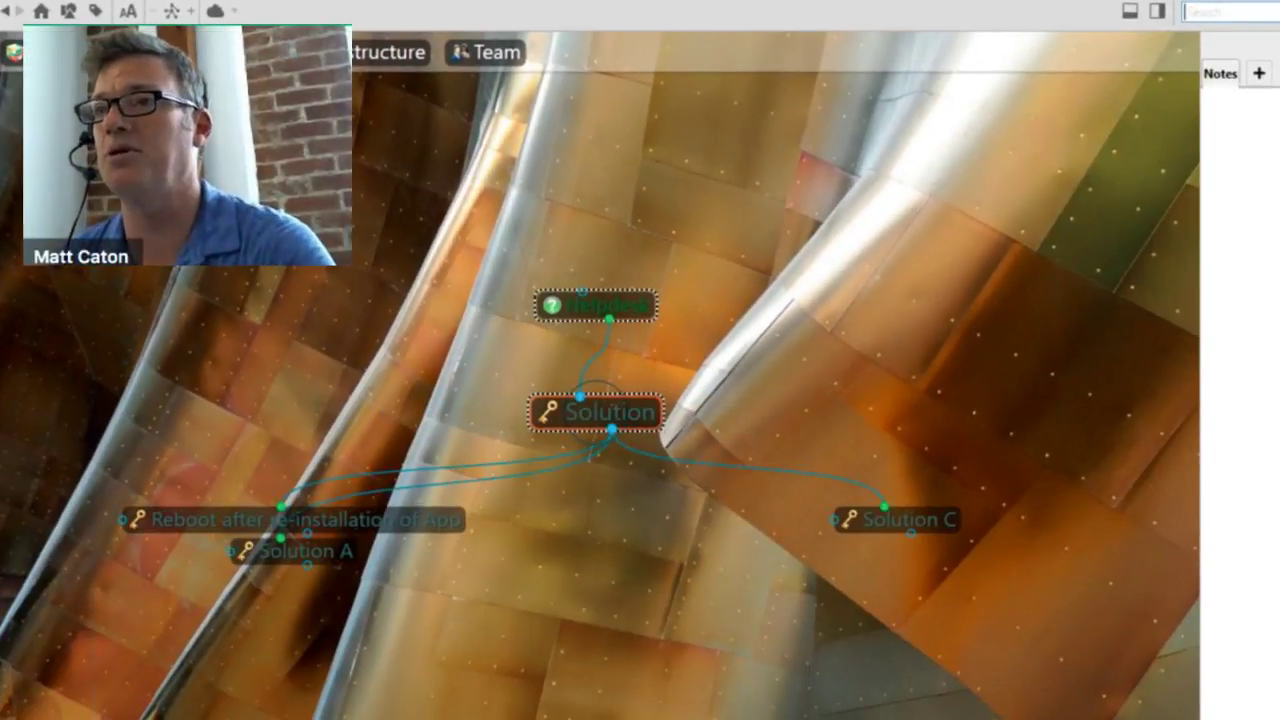
pyautogui.click(618, 411)
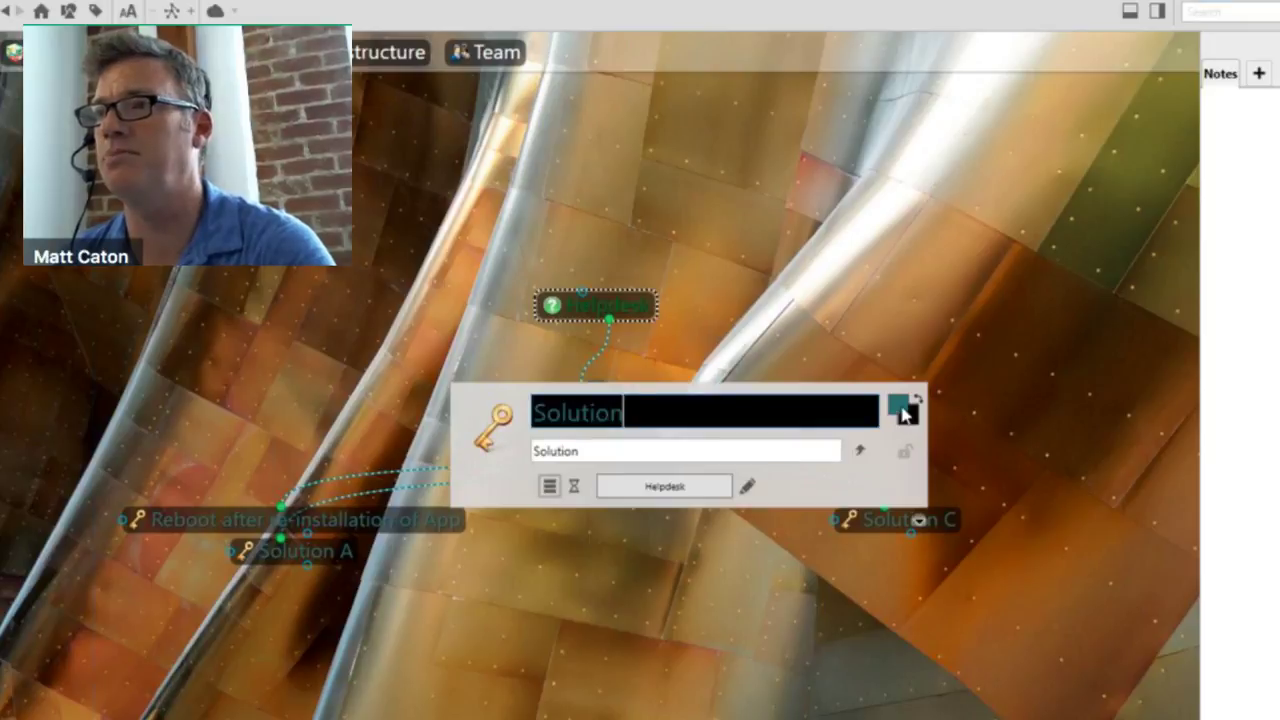
pyautogui.click(903, 409)
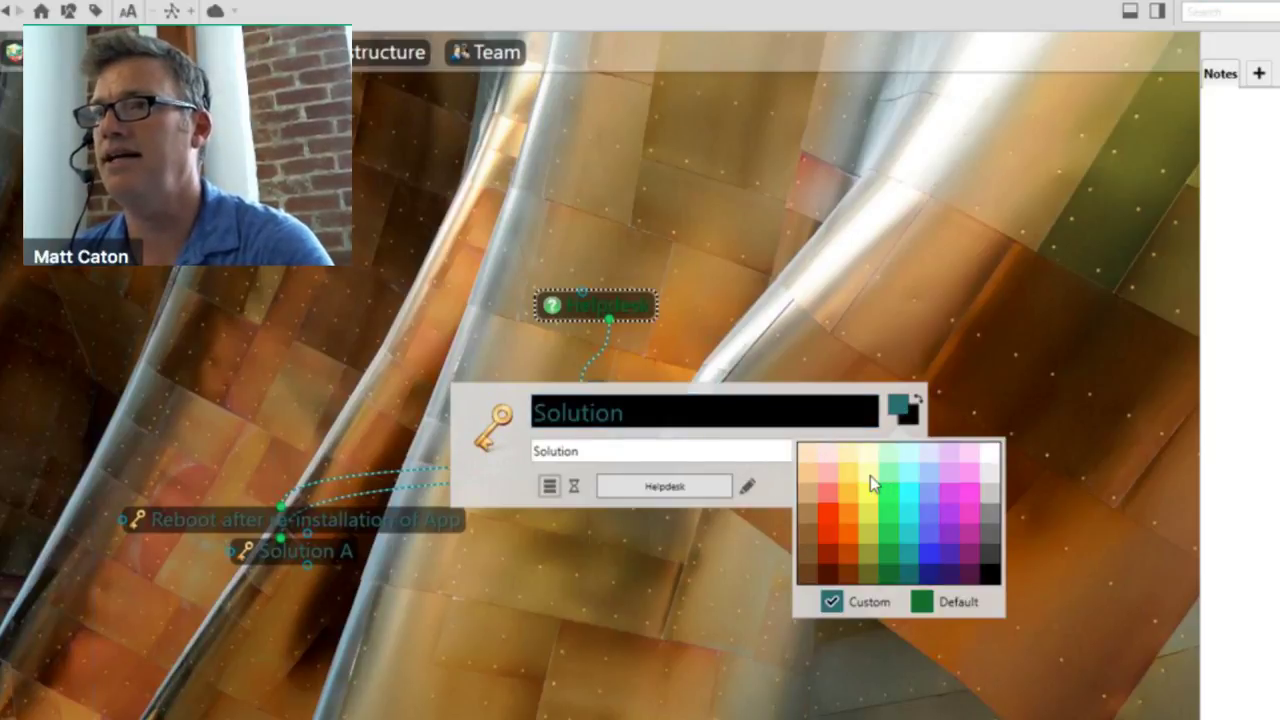
pyautogui.click(870, 475)
pyautogui.click(837, 180)
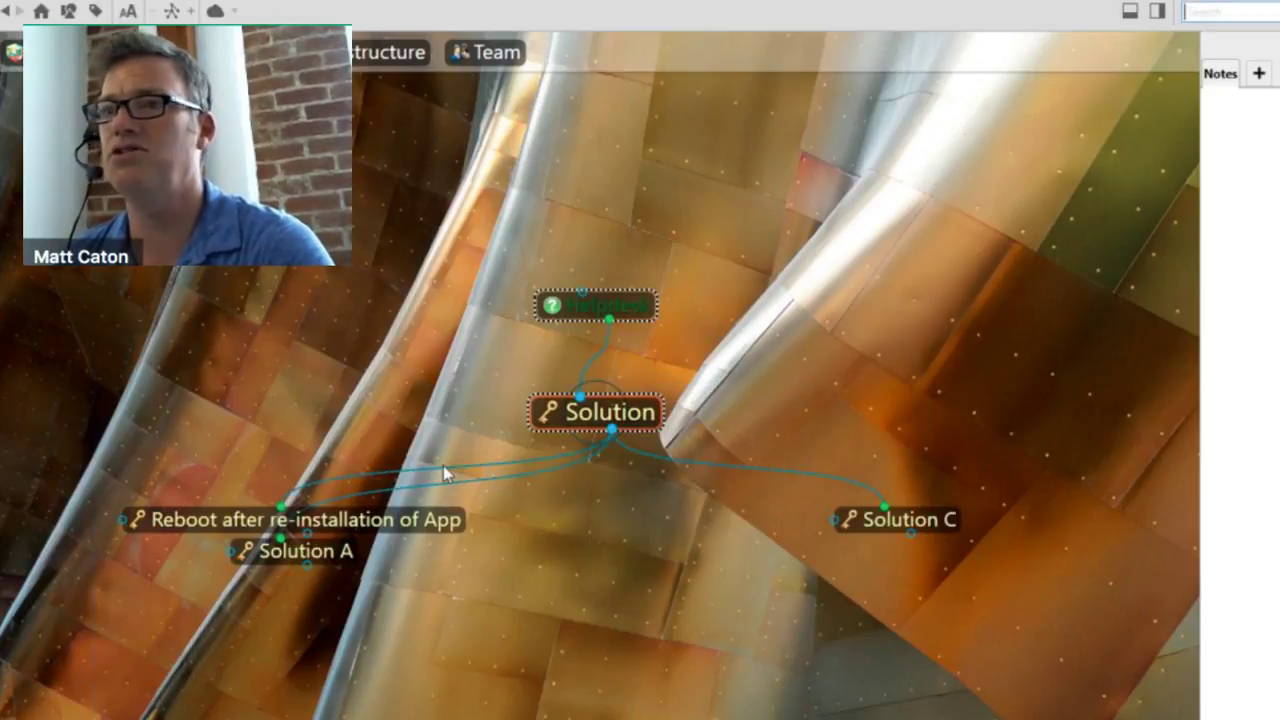
# Browse from Reboot after re-installation of App through Login Doesn't time Out and Product Issues up to Engineering Department.
pyautogui.click(452, 521)
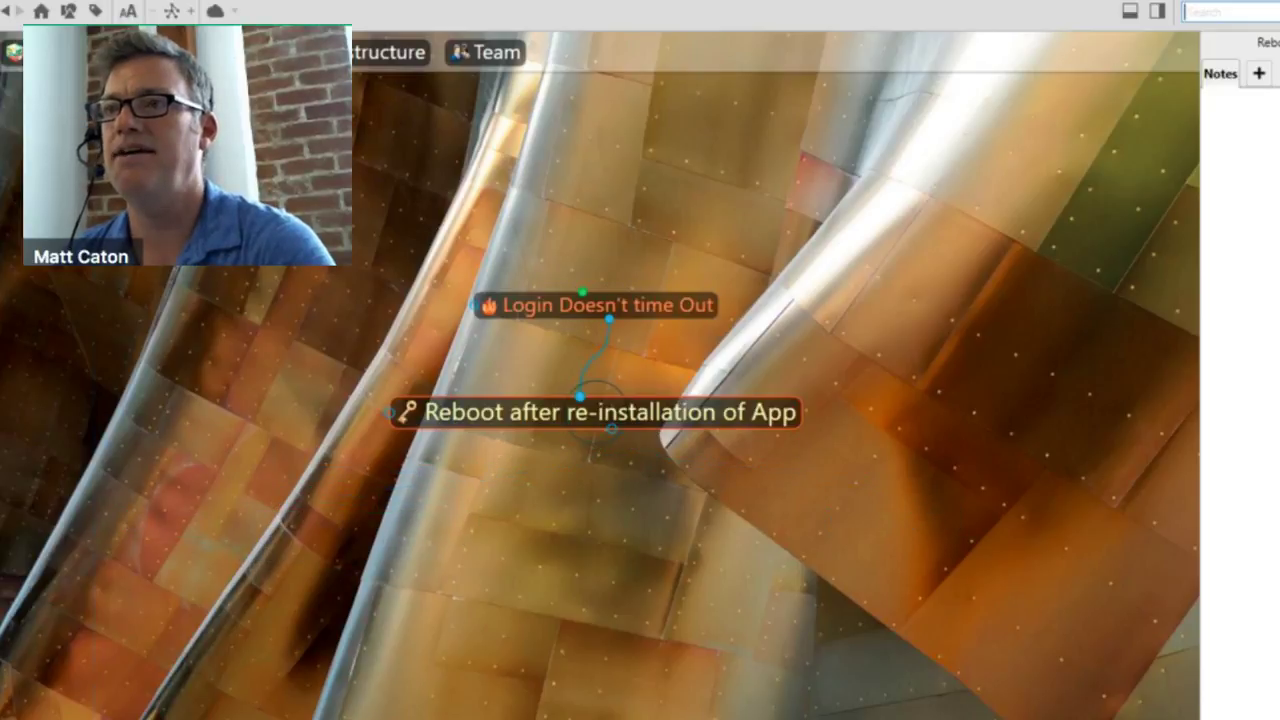
pyautogui.click(655, 320)
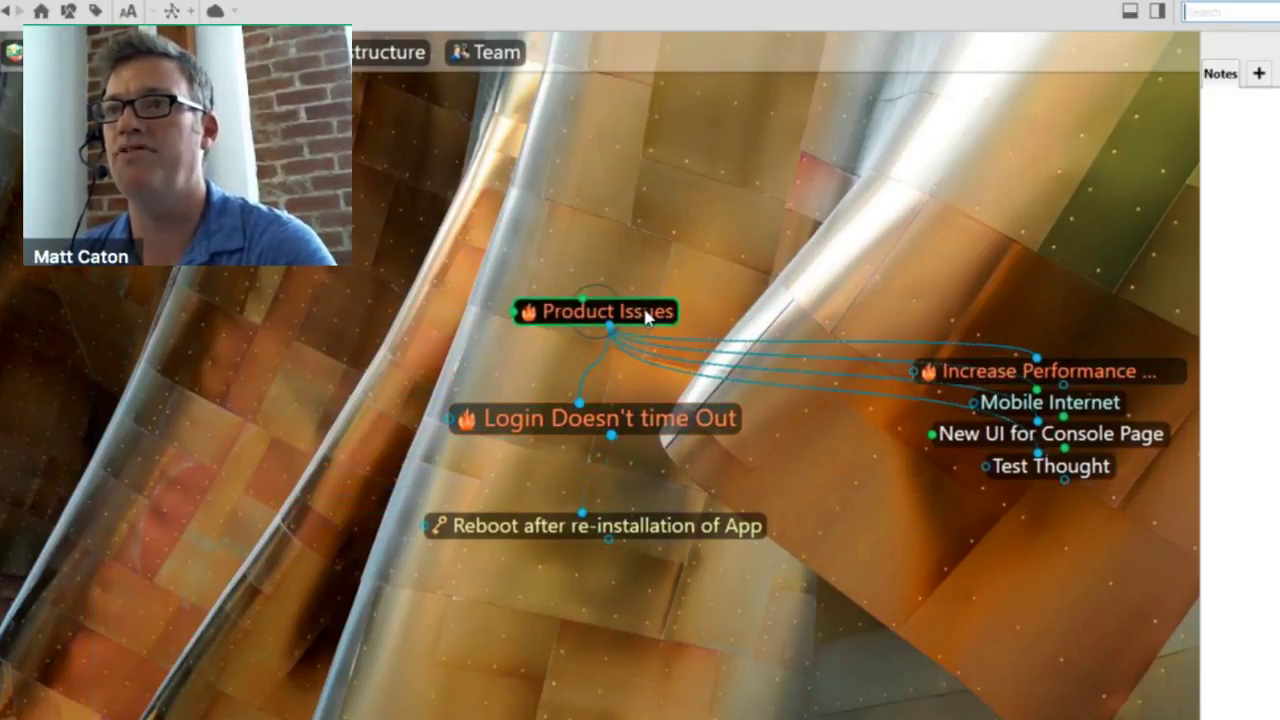
pyautogui.click(645, 316)
pyautogui.click(600, 308)
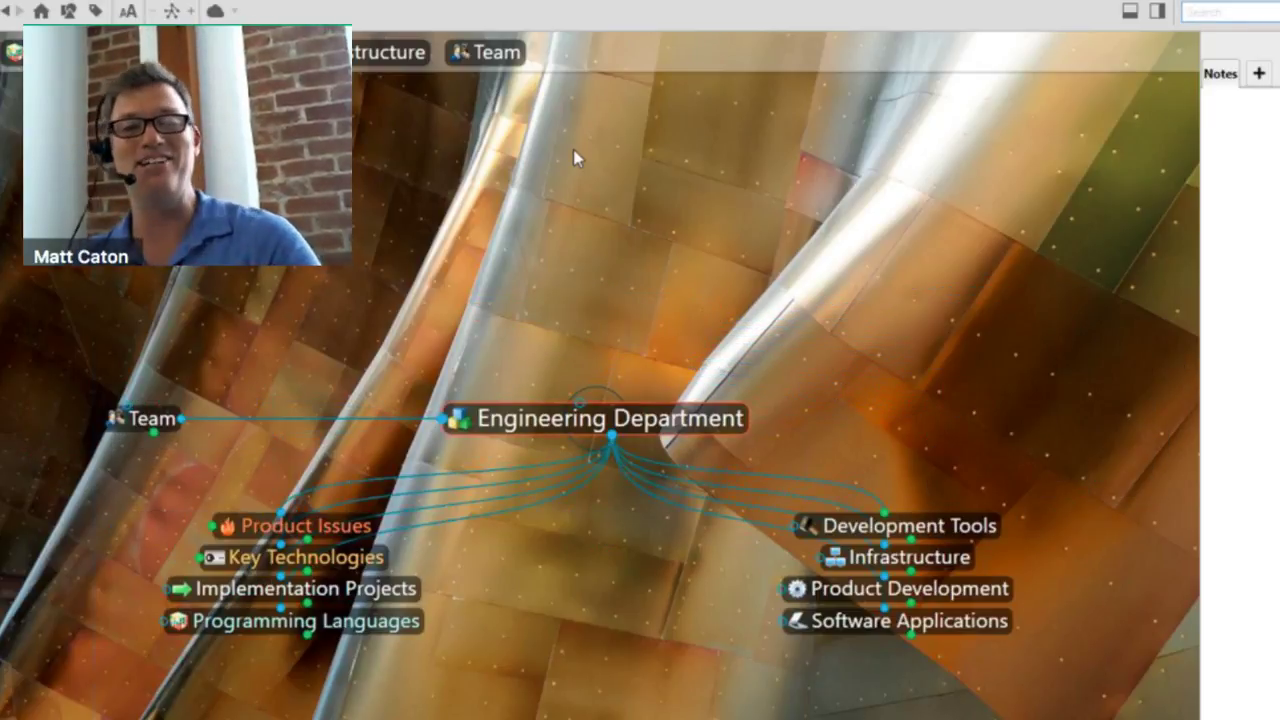
# Browse the Software Applications, Infrastructure and Network Map thoughts, and return to Engineering Department.
pyautogui.click(955, 622)
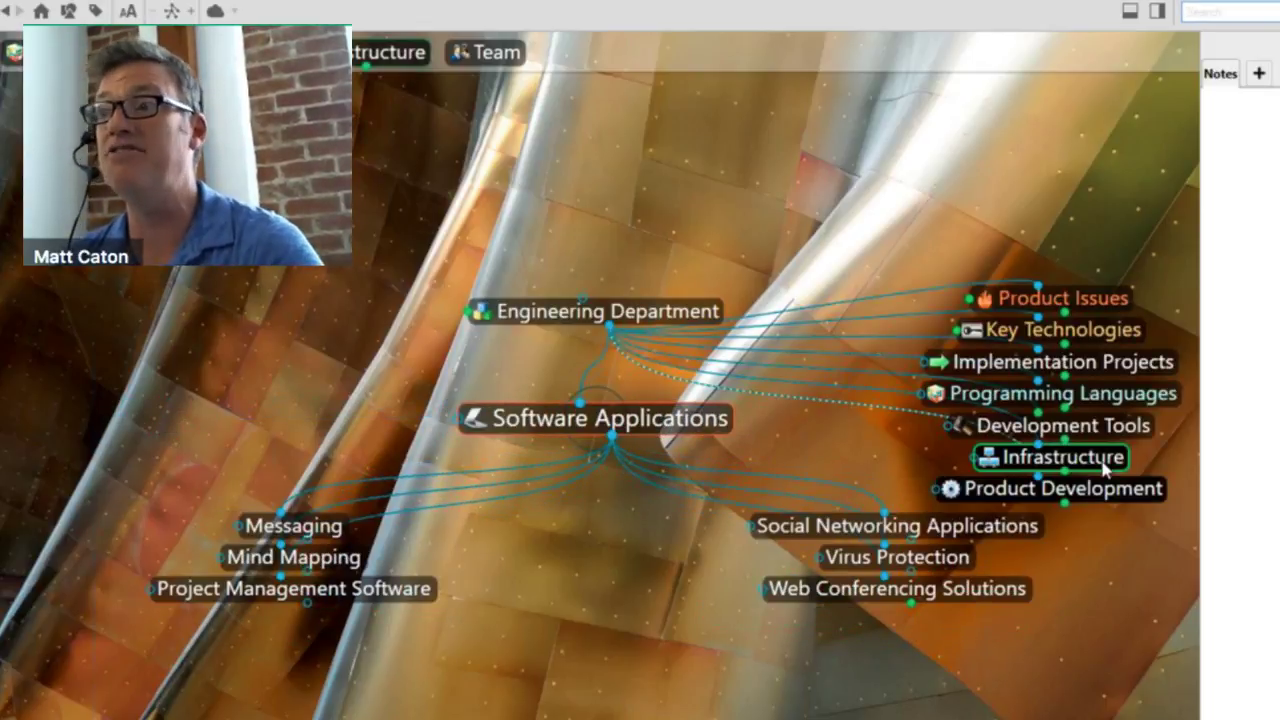
pyautogui.click(1103, 462)
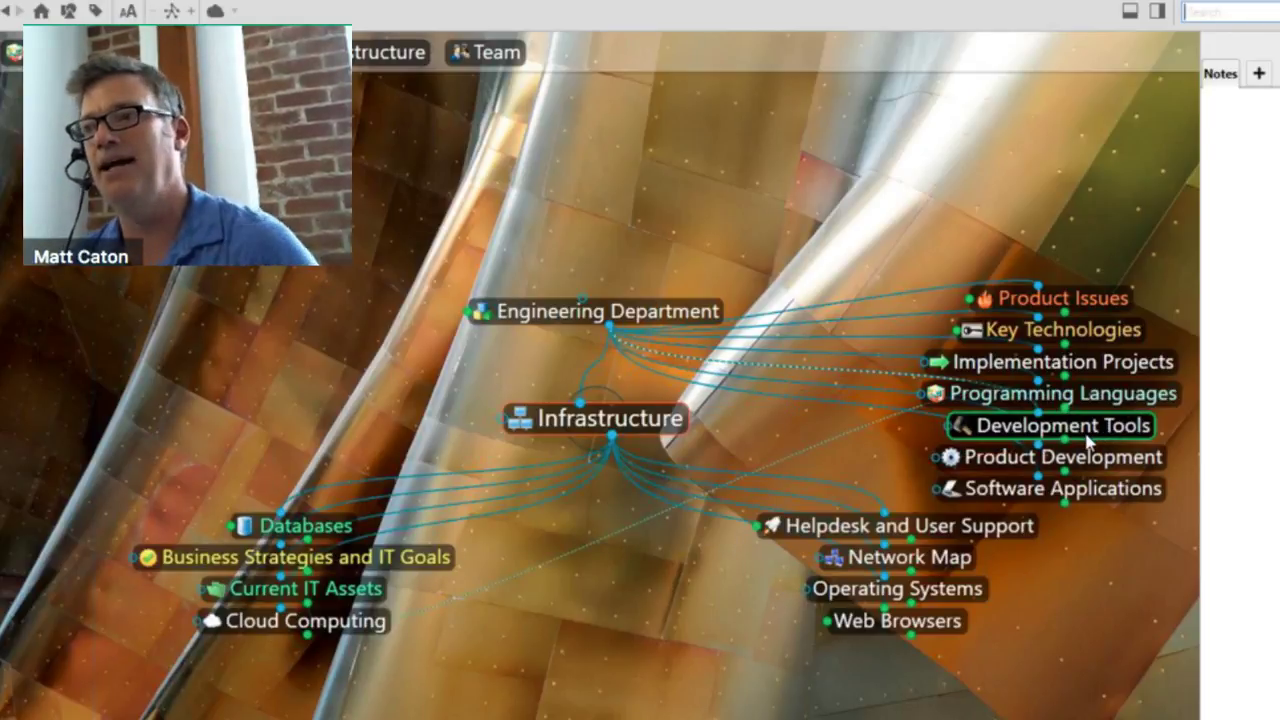
pyautogui.click(953, 562)
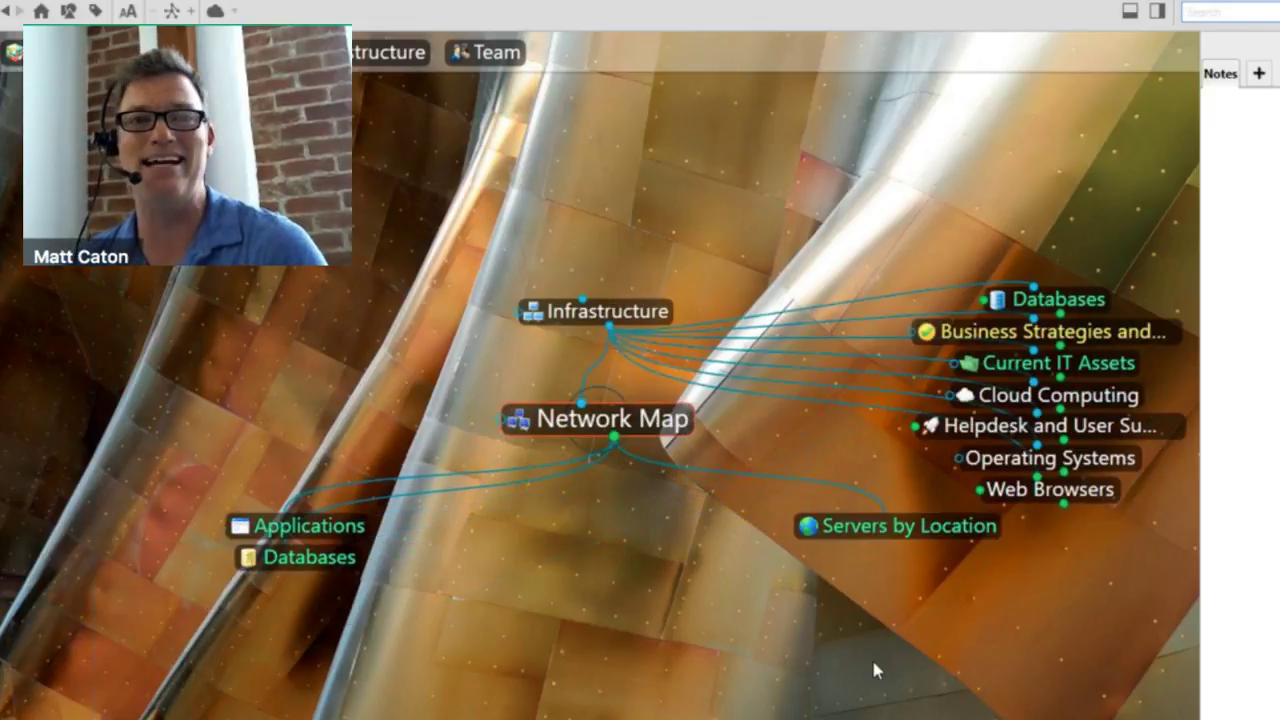
pyautogui.click(635, 311)
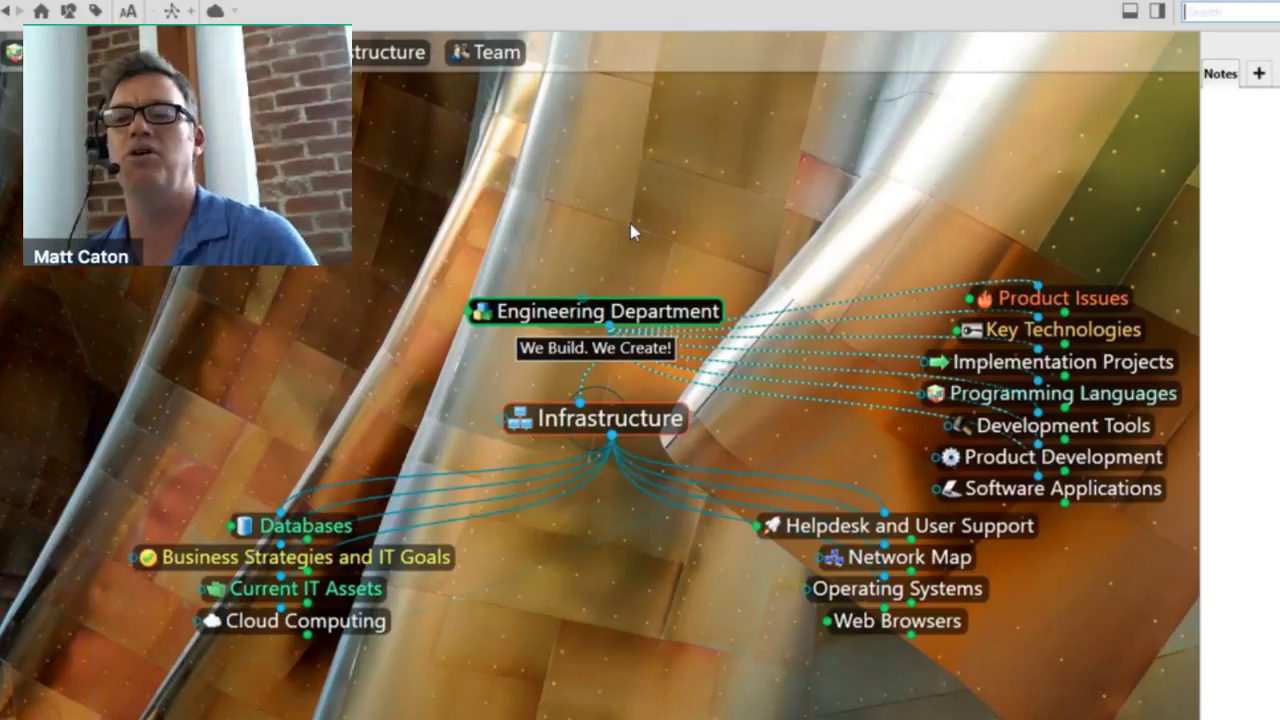
pyautogui.click(600, 309)
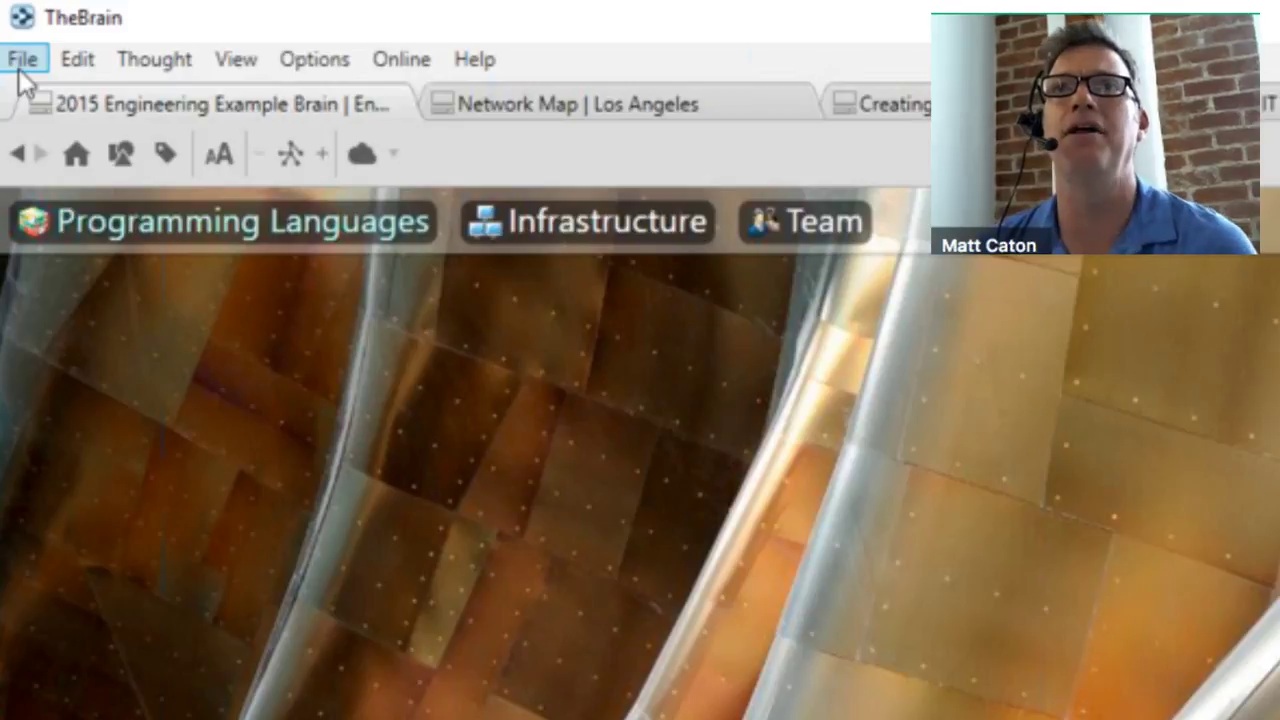
# Start importing a TheBrain 8 Brain file as a new brain and open the file selection.
pyautogui.click(20, 70)
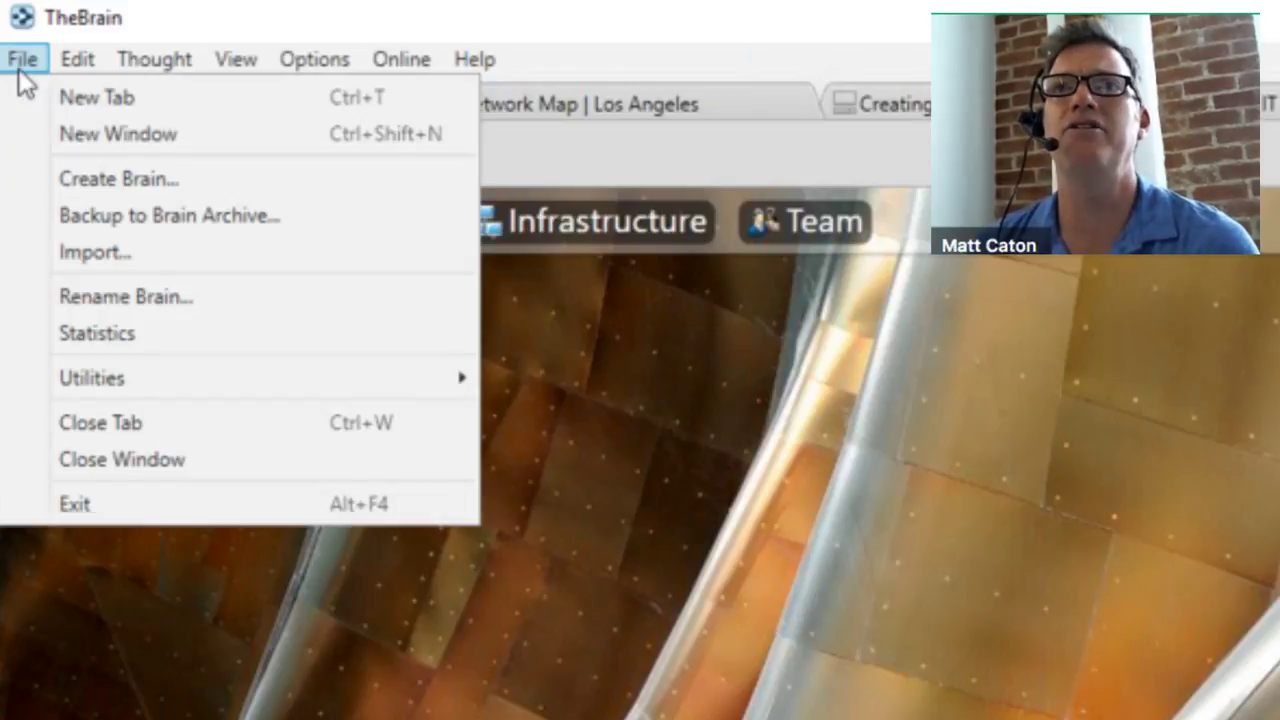
pyautogui.click(98, 251)
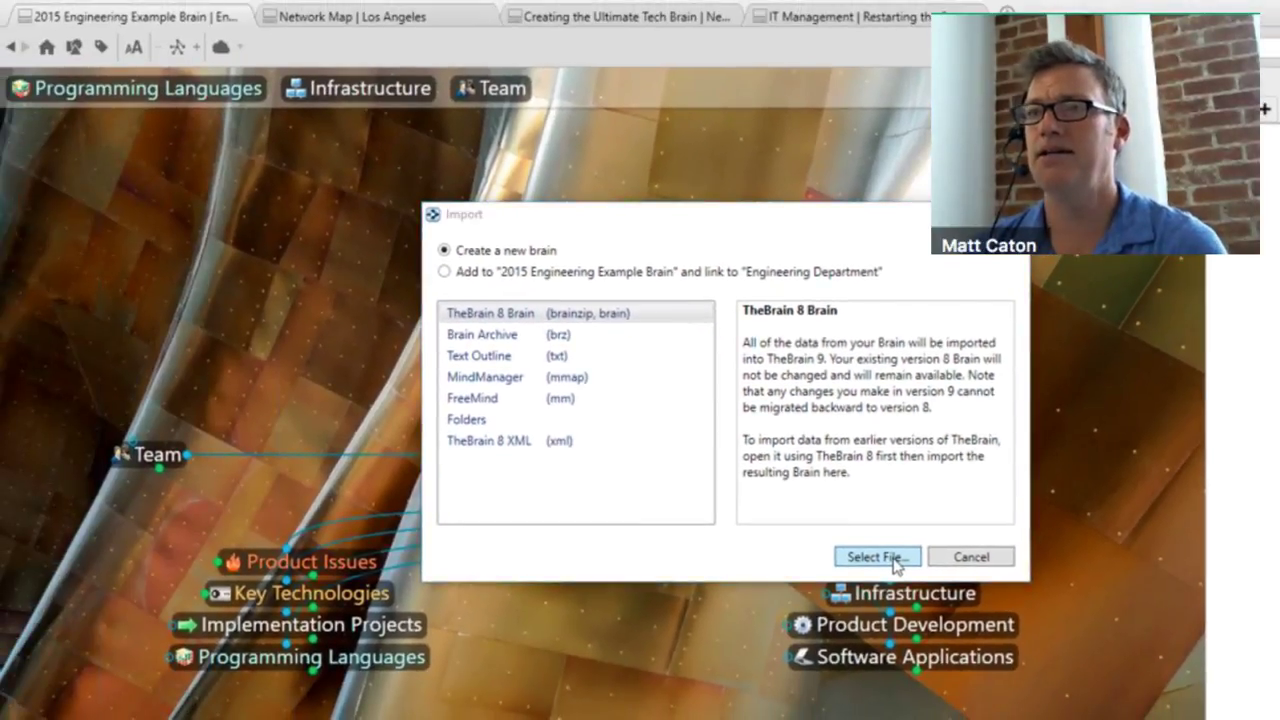
pyautogui.click(727, 609)
pyautogui.scroll(-1, 141, 335)
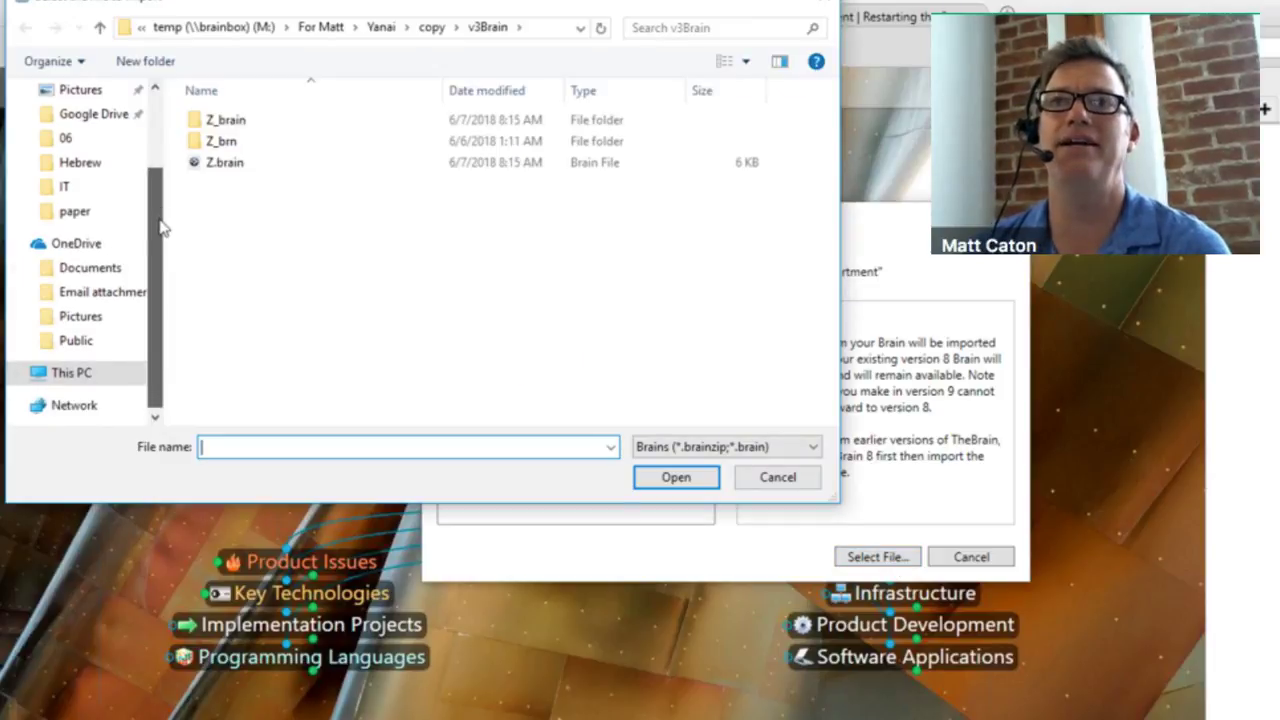
# Select Network Map.brainzip in the Desktop's TechBrain folder, then cancel the file selection and the import.
pyautogui.click(100, 374)
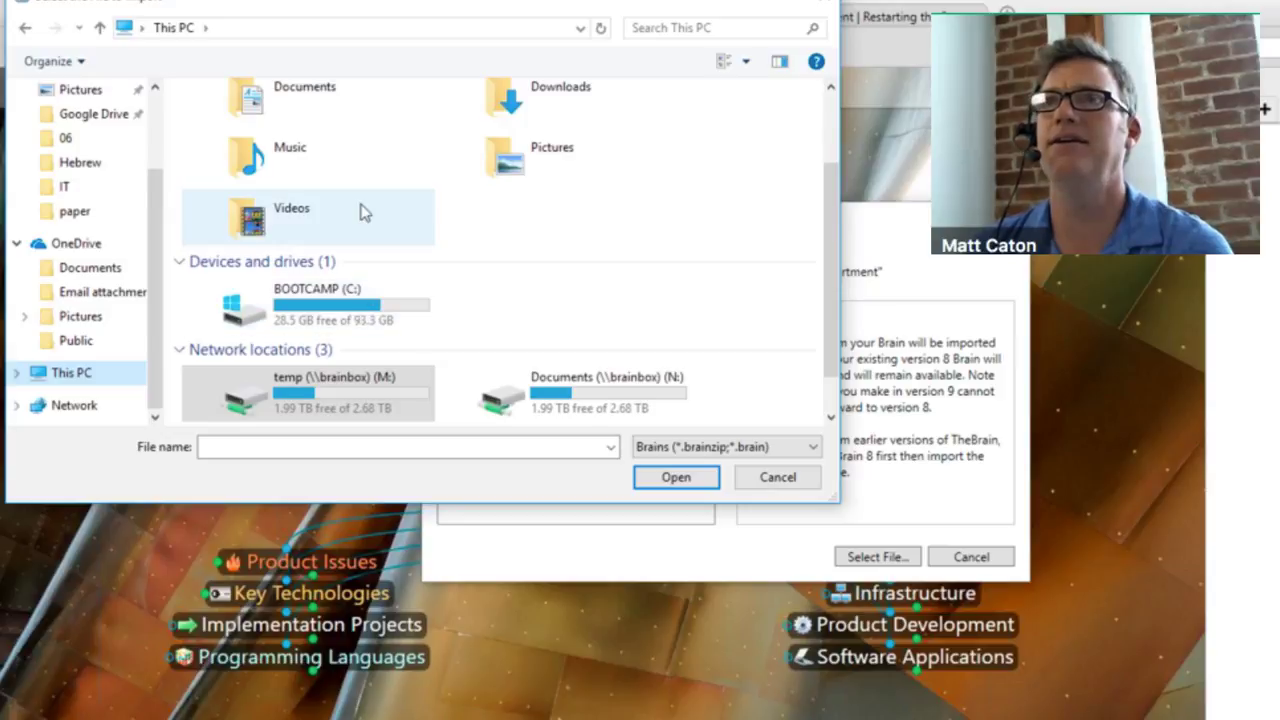
pyautogui.scroll(2, 368, 200)
pyautogui.click(540, 150)
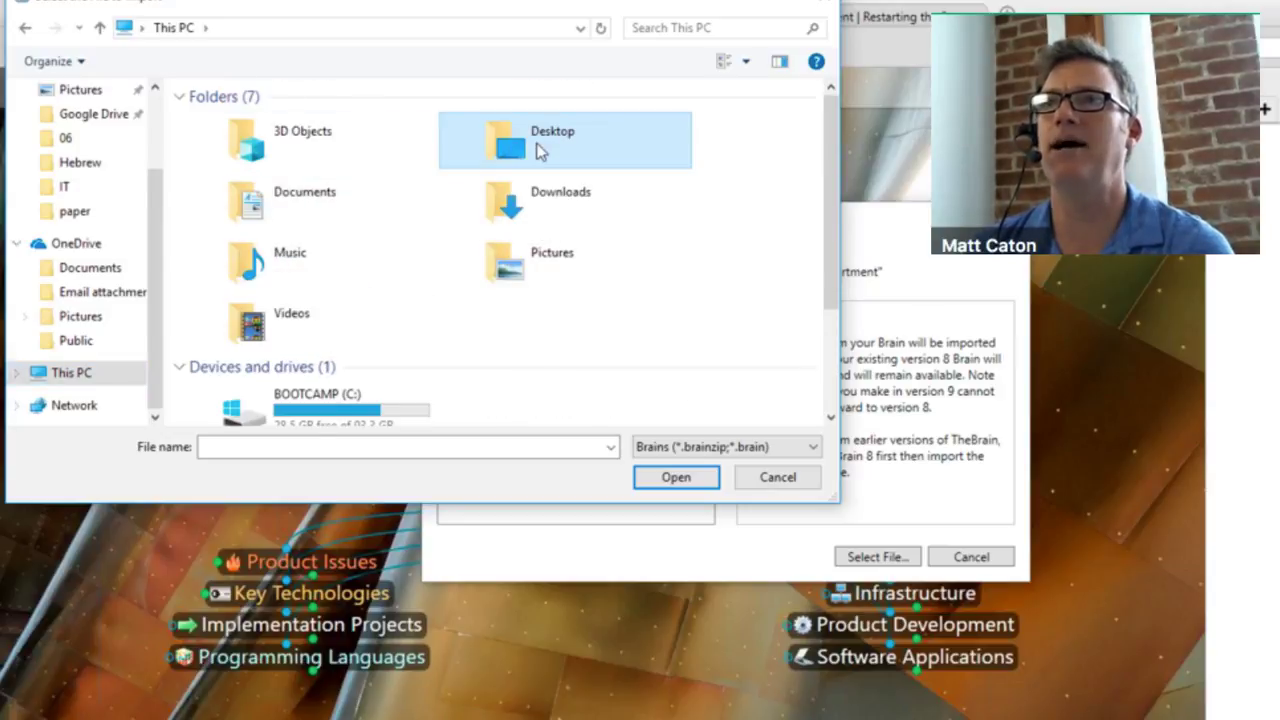
pyautogui.doubleClick(540, 150)
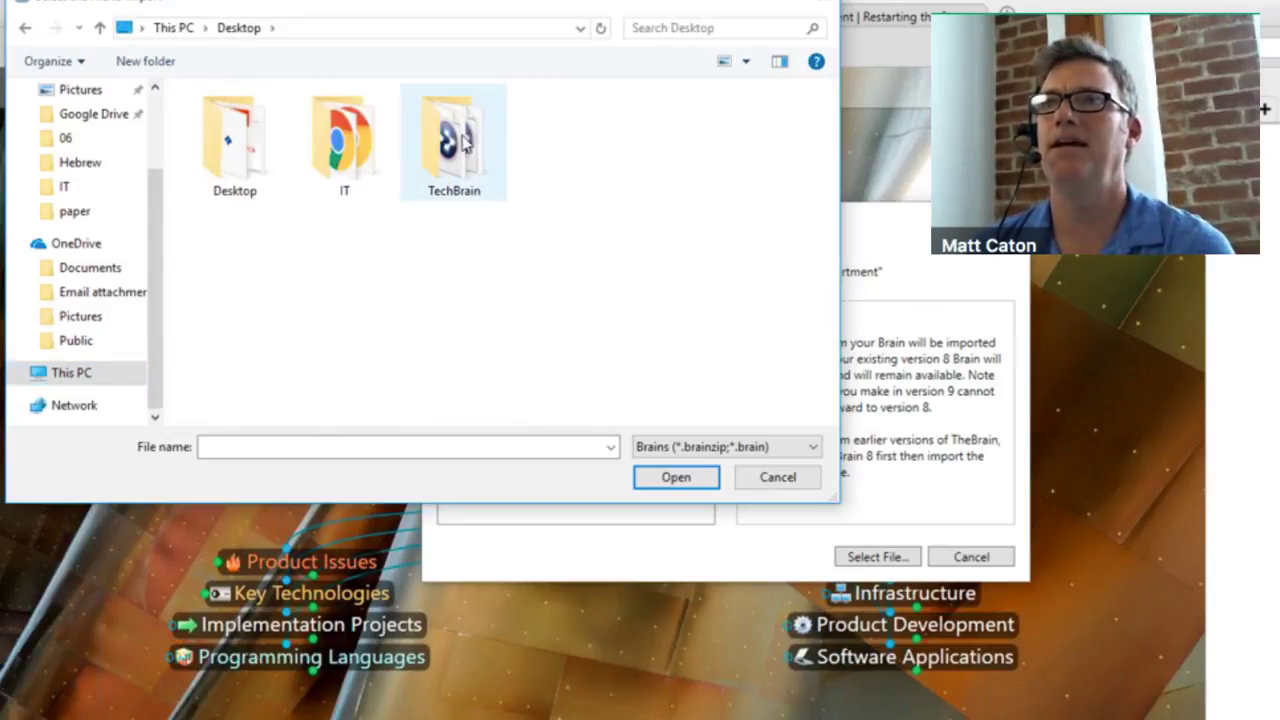
pyautogui.doubleClick(462, 143)
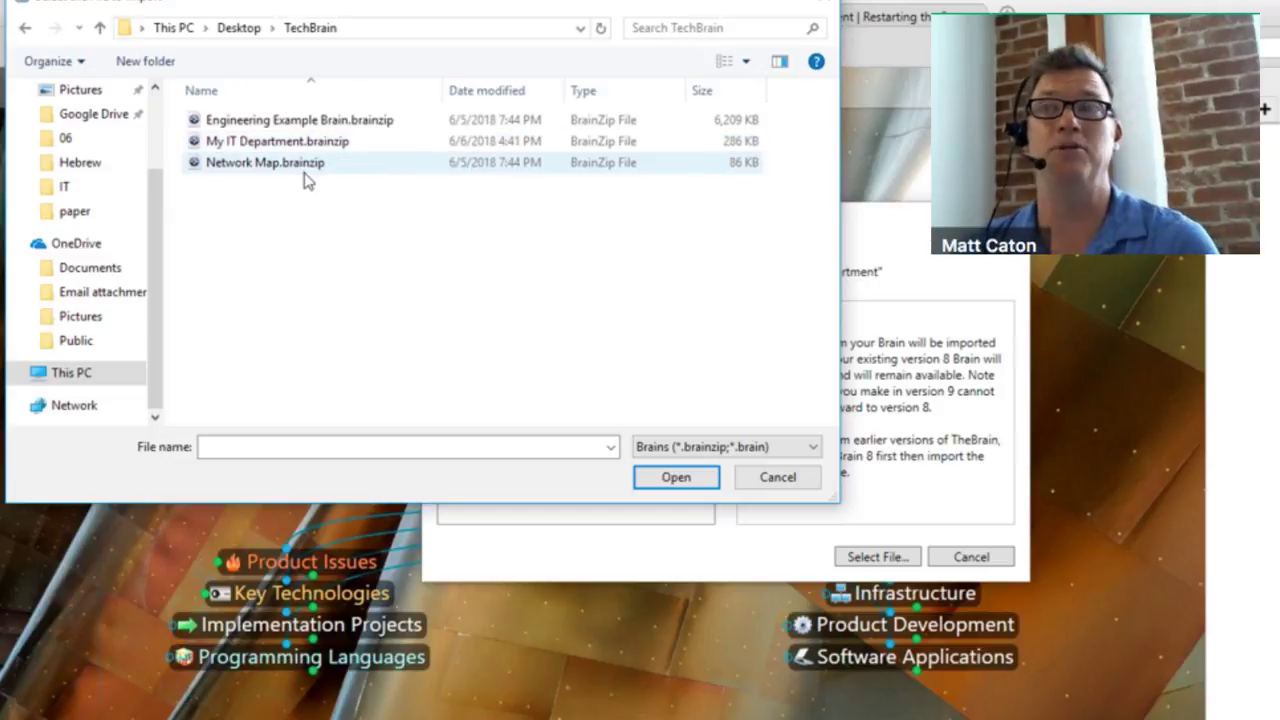
pyautogui.click(285, 168)
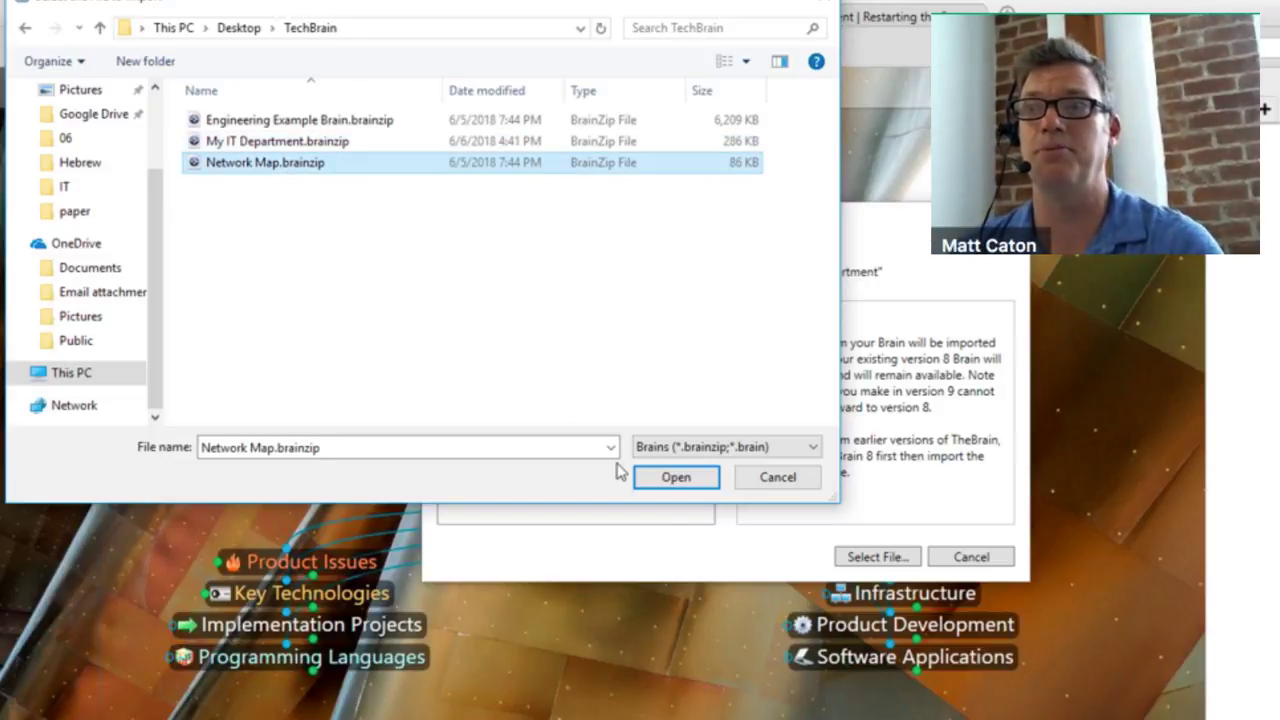
pyautogui.click(781, 480)
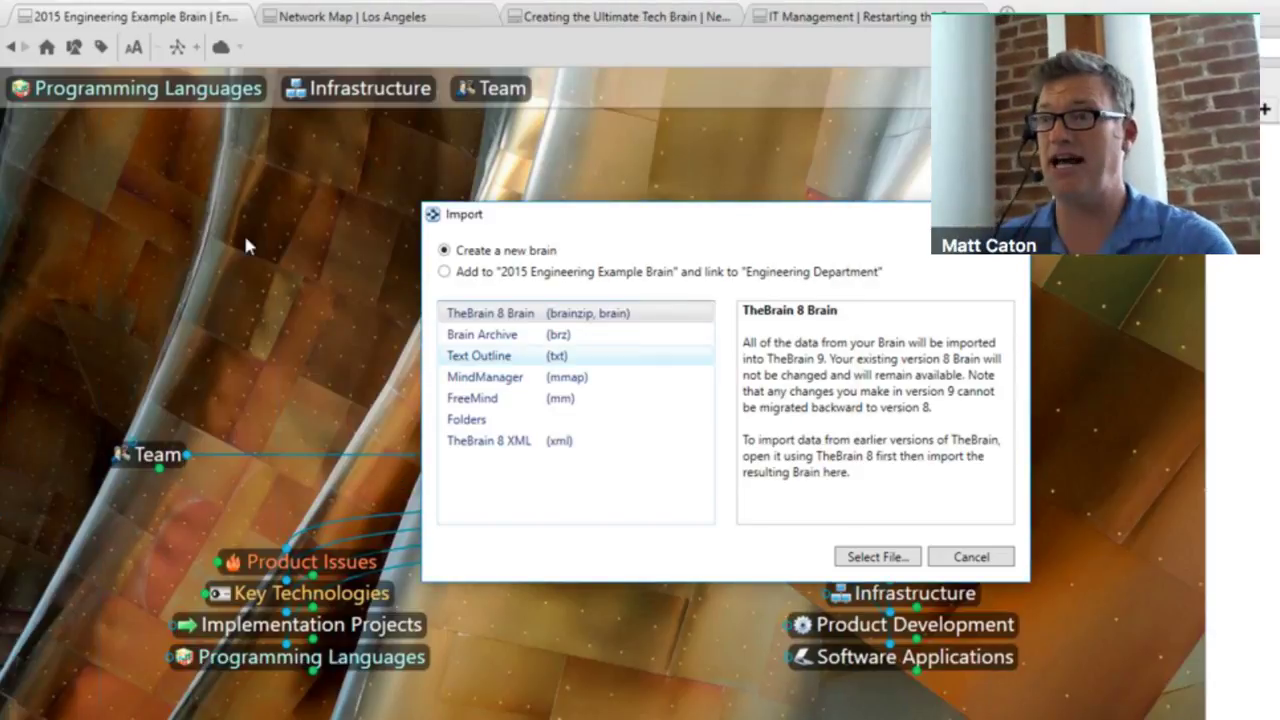
pyautogui.click(995, 566)
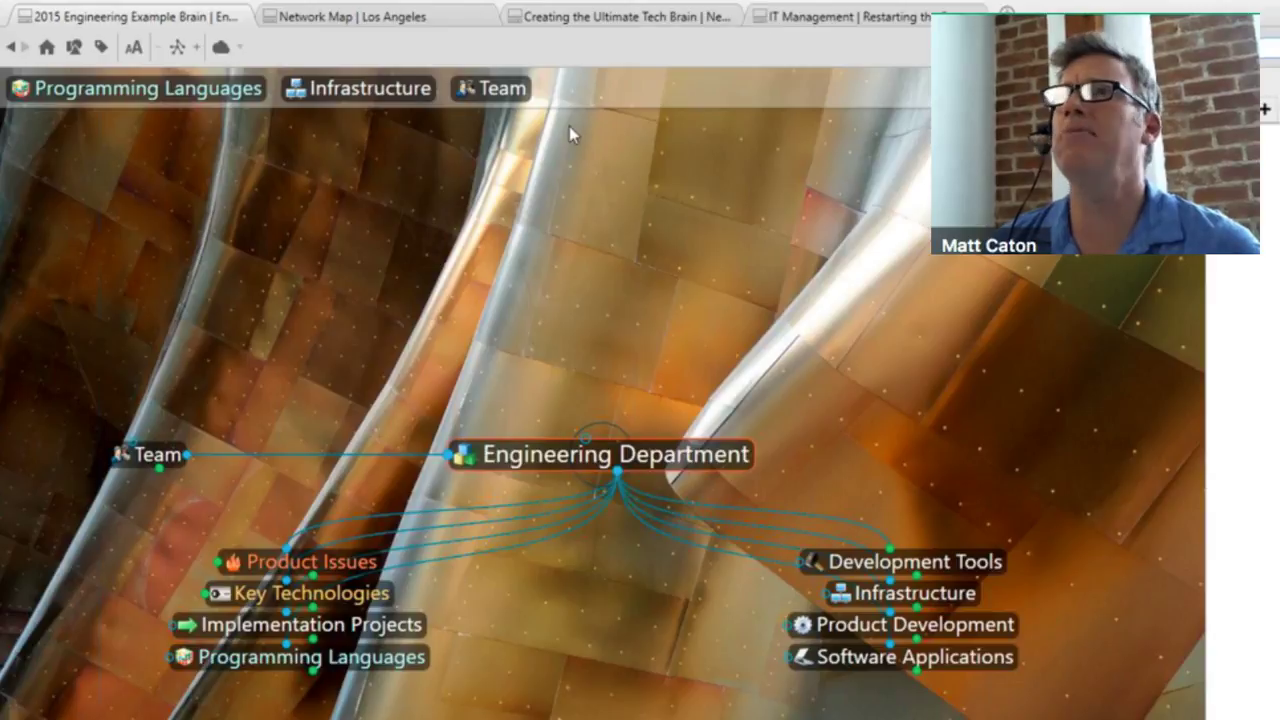
# Switch by way of IT Management to the Creating the Ultimate Tech Brain brain and upload this local brain.
pyautogui.click(825, 19)
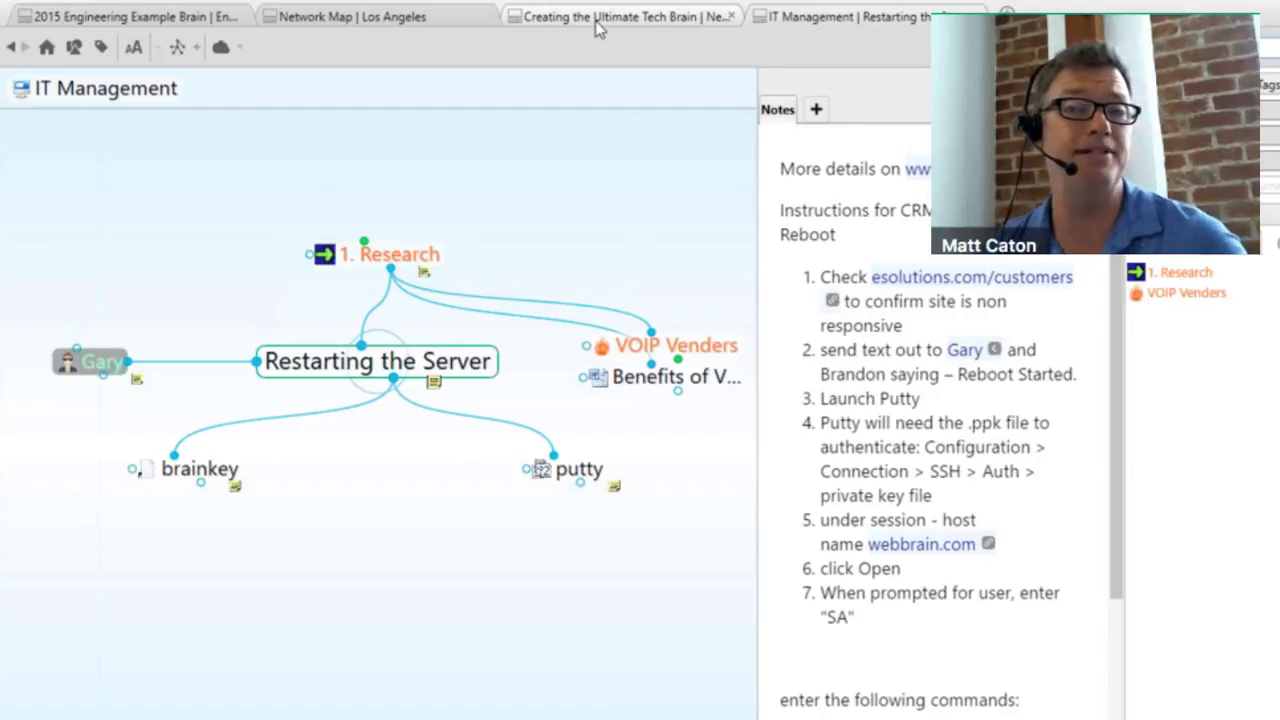
pyautogui.click(597, 22)
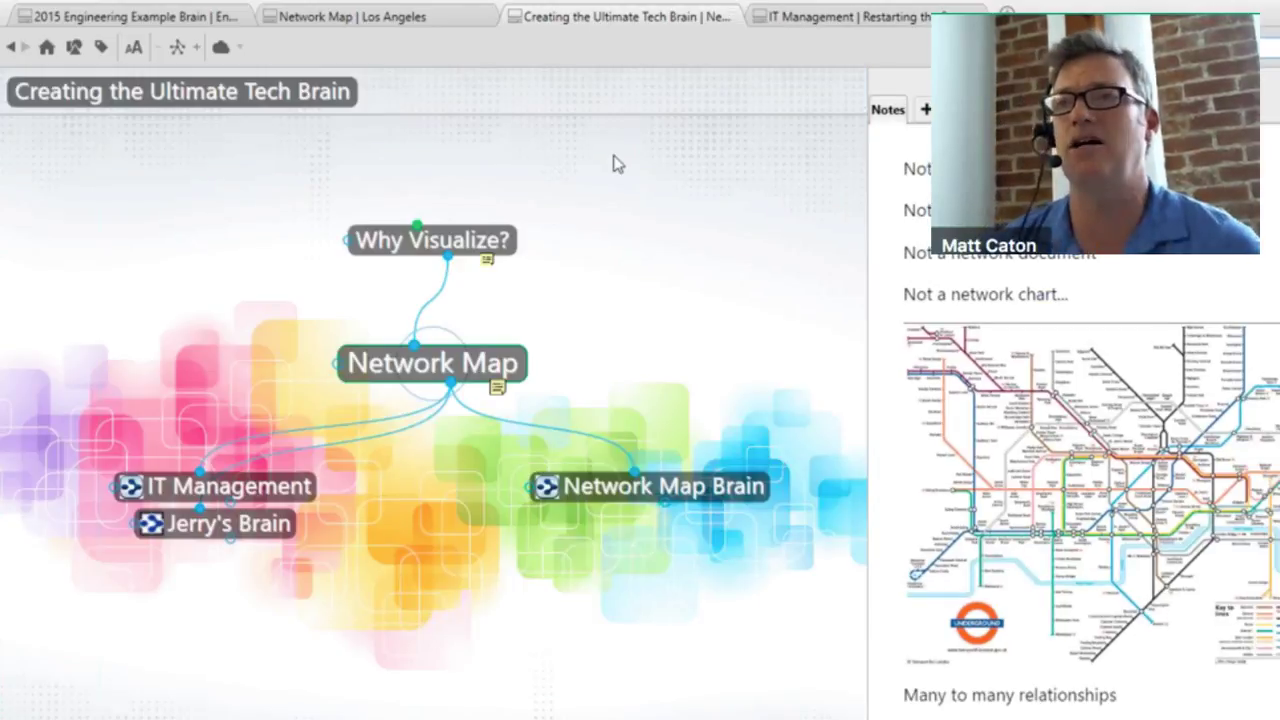
pyautogui.click(221, 48)
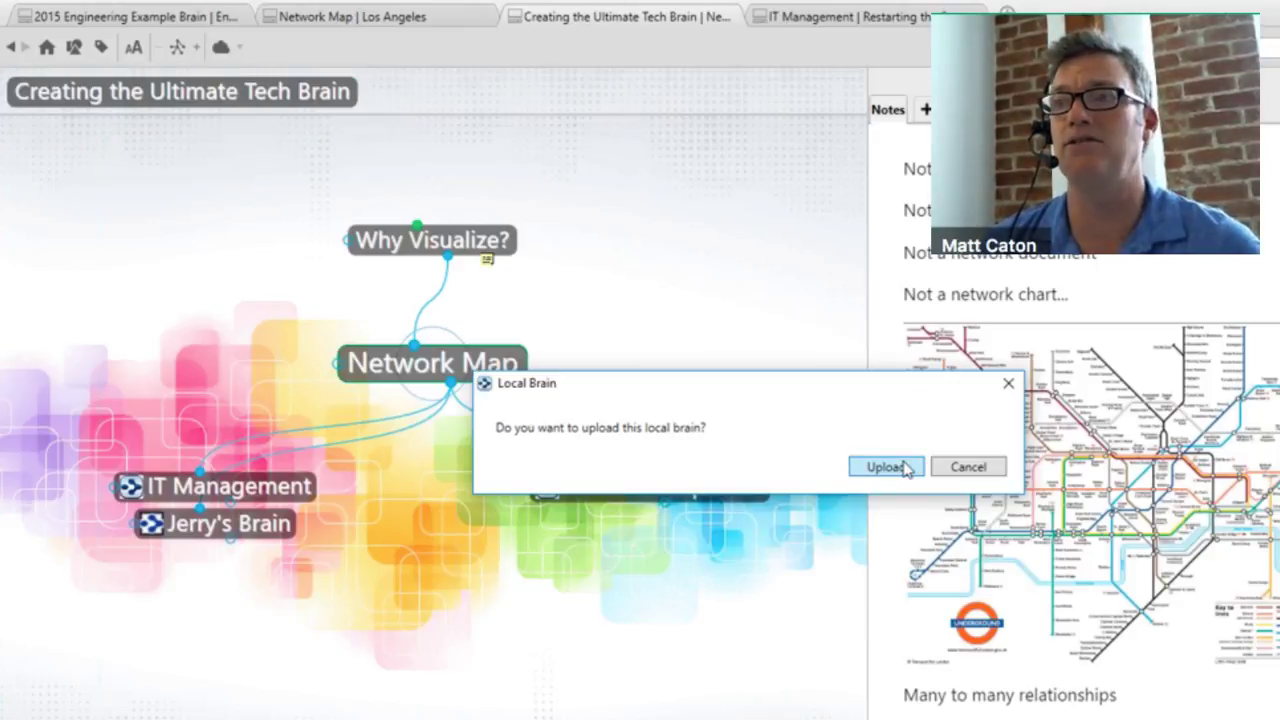
pyautogui.click(884, 467)
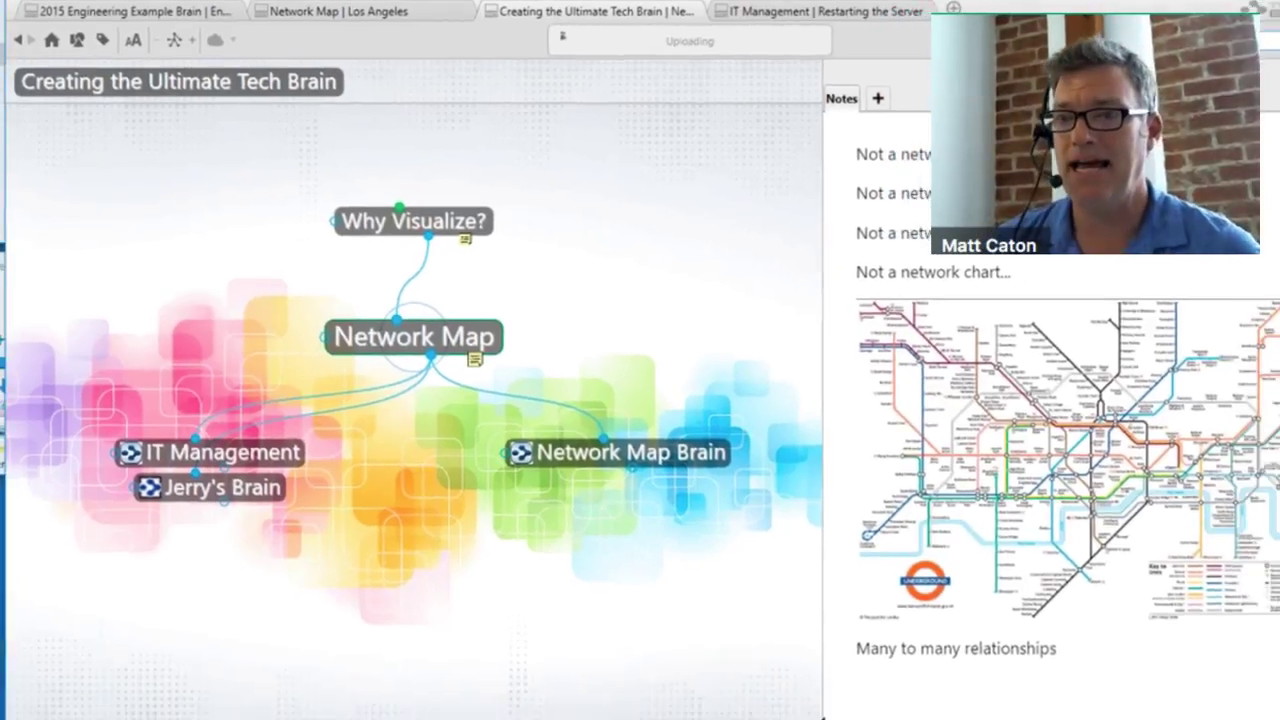
# Switch to TheBrain website in Chrome and log in to TheBrain 9 with the prefilled account details.
pyautogui.moveTo(395, 712)
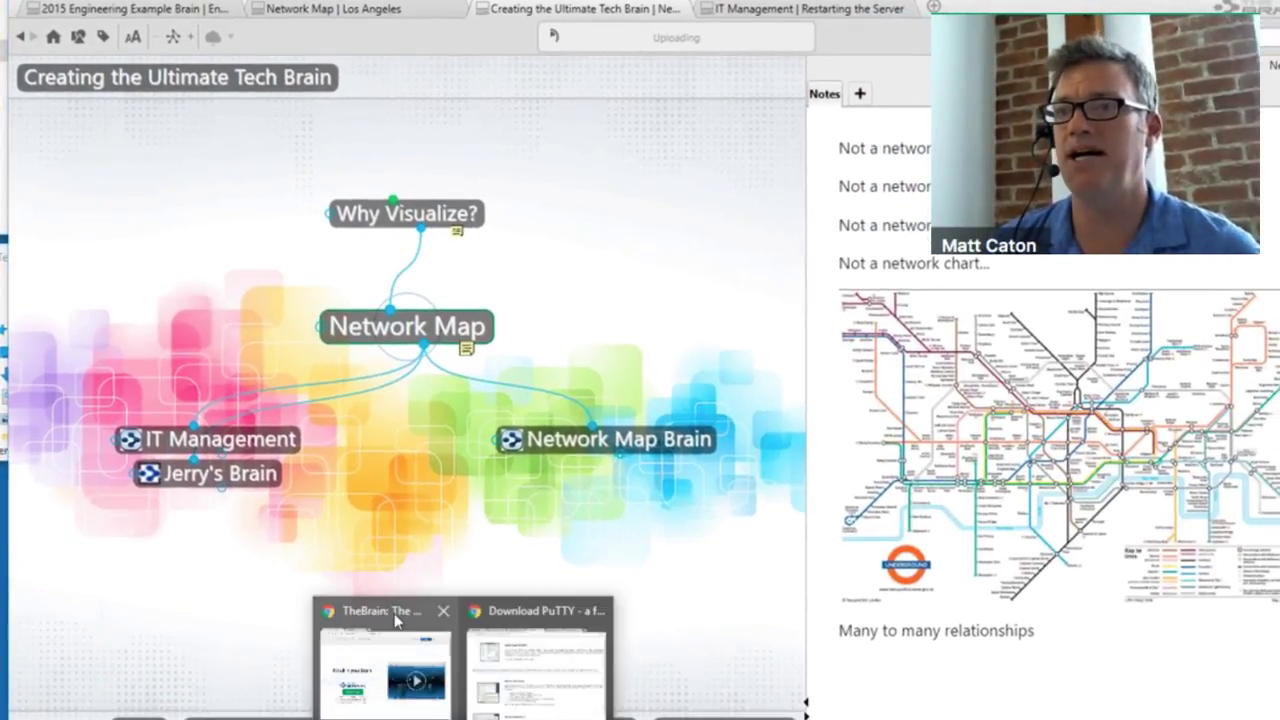
pyautogui.click(385, 612)
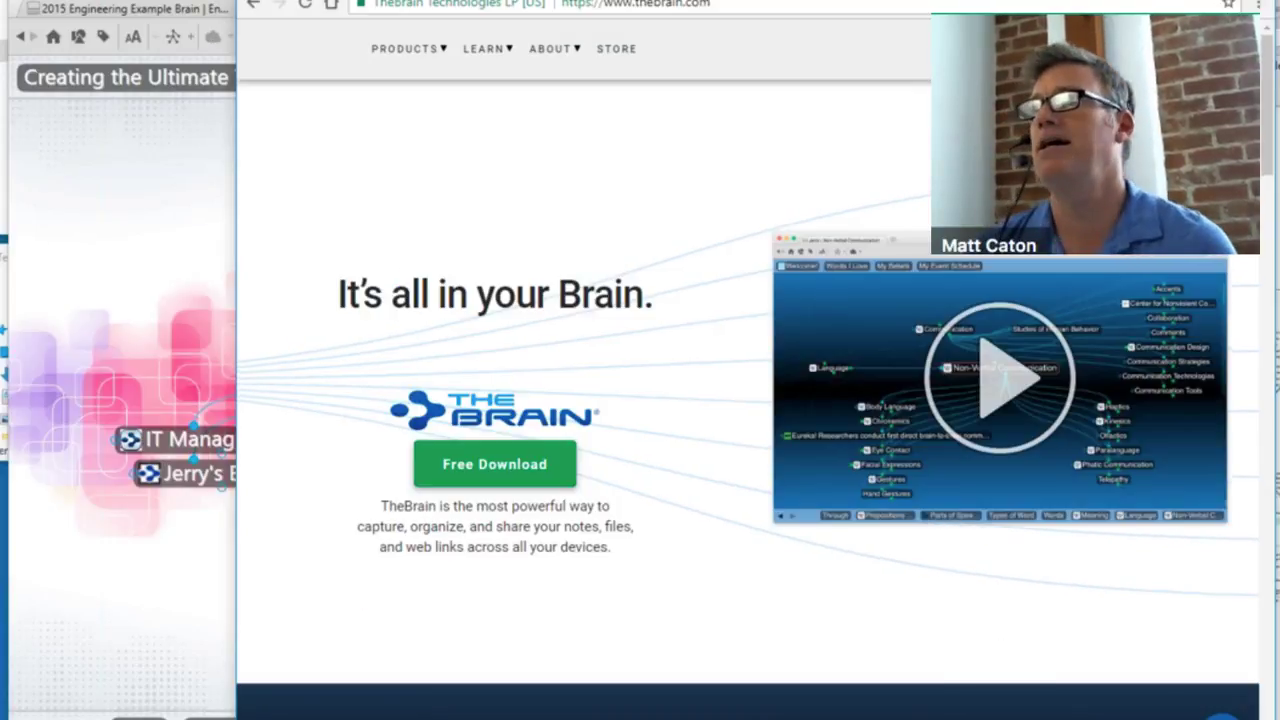
pyautogui.click(995, 52)
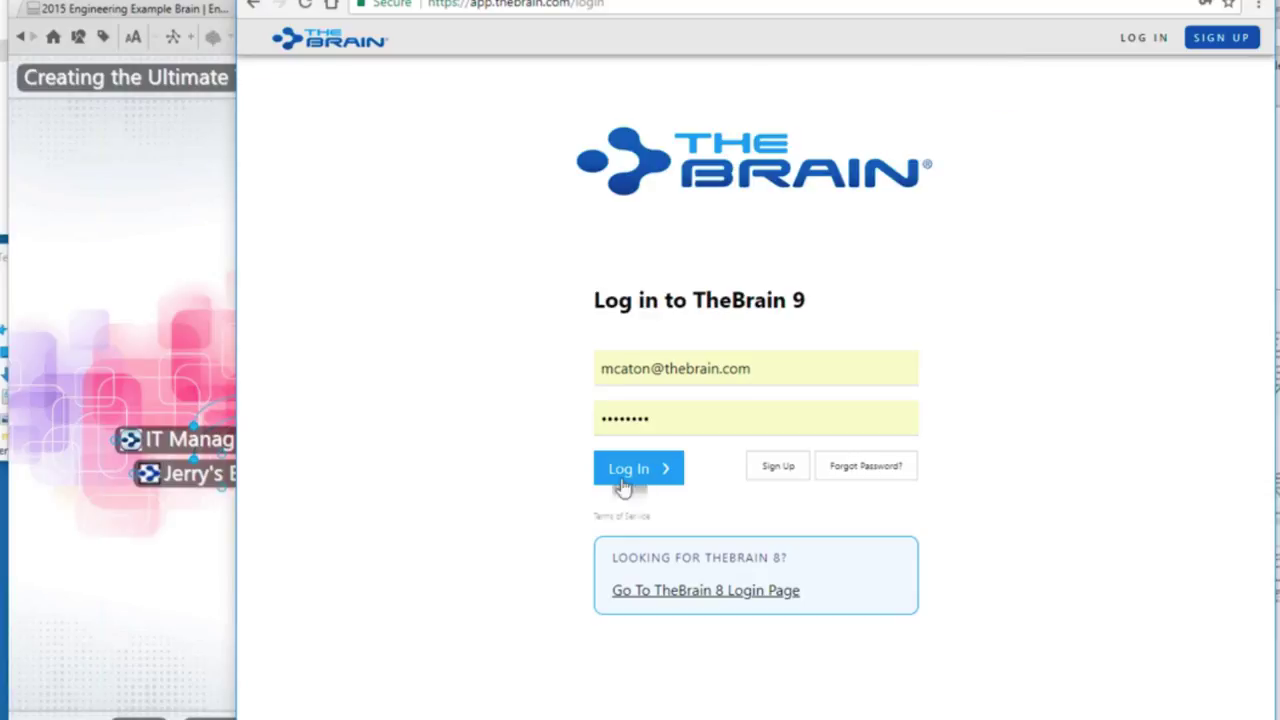
pyautogui.click(622, 484)
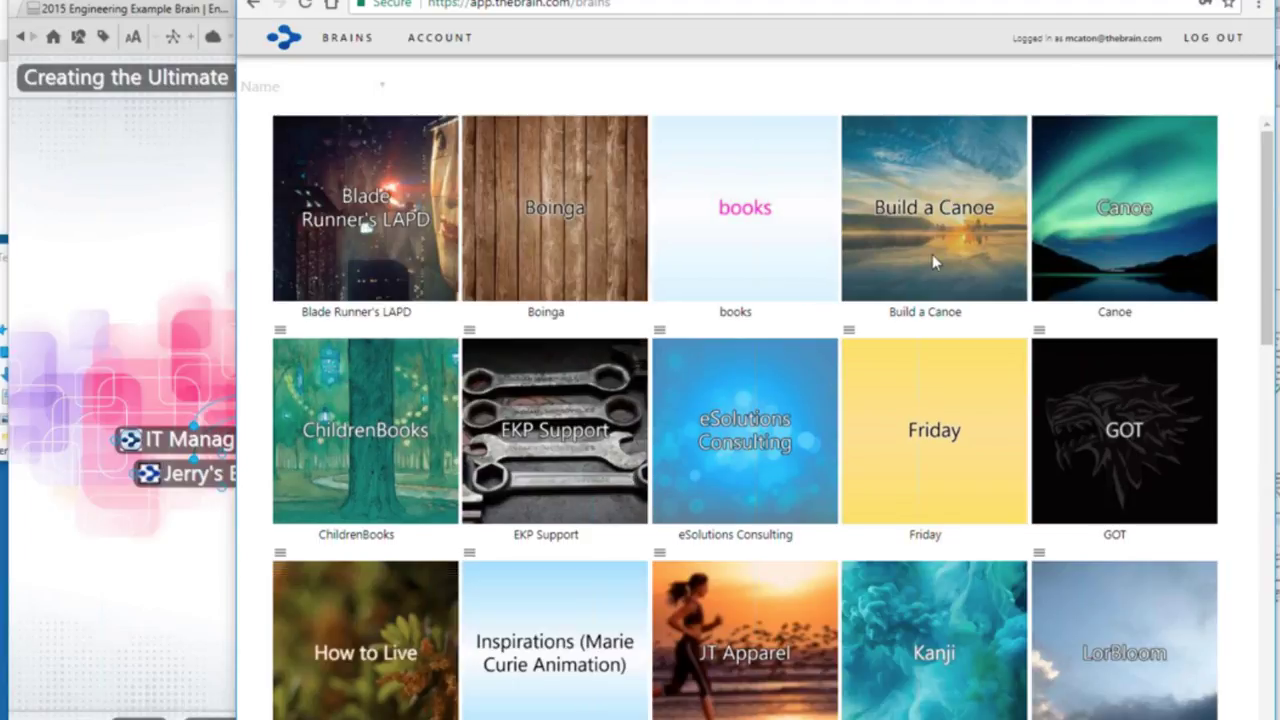
# Look through the whole list of brains stored in the online account and return to its beginning.
pyautogui.scroll(-6, 932, 262)
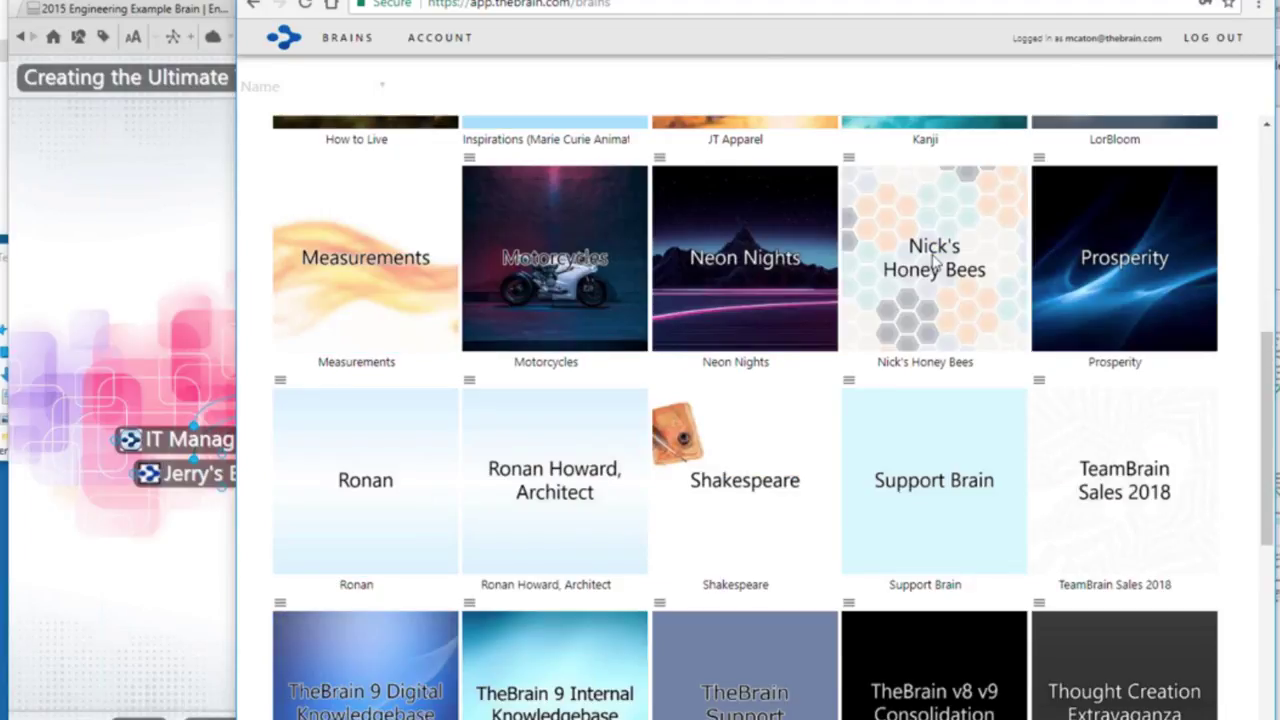
pyautogui.scroll(-7, 933, 262)
pyautogui.scroll(2, 933, 262)
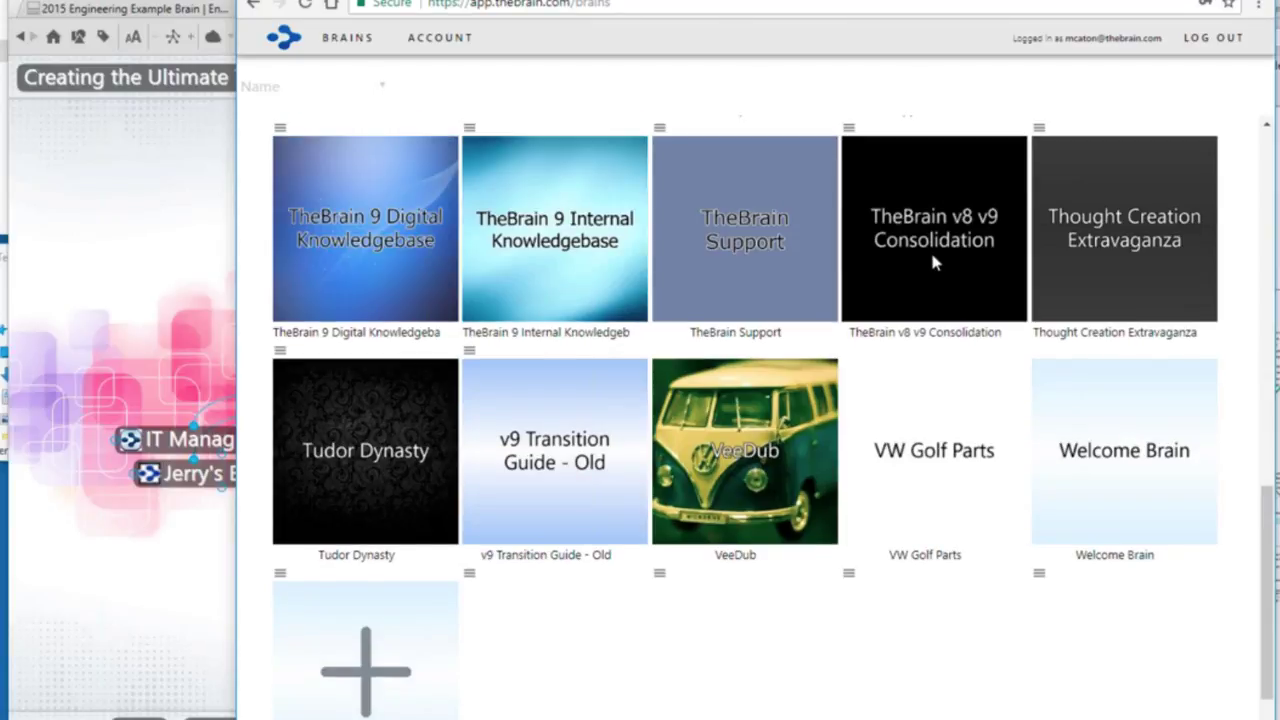
pyautogui.scroll(10, 932, 258)
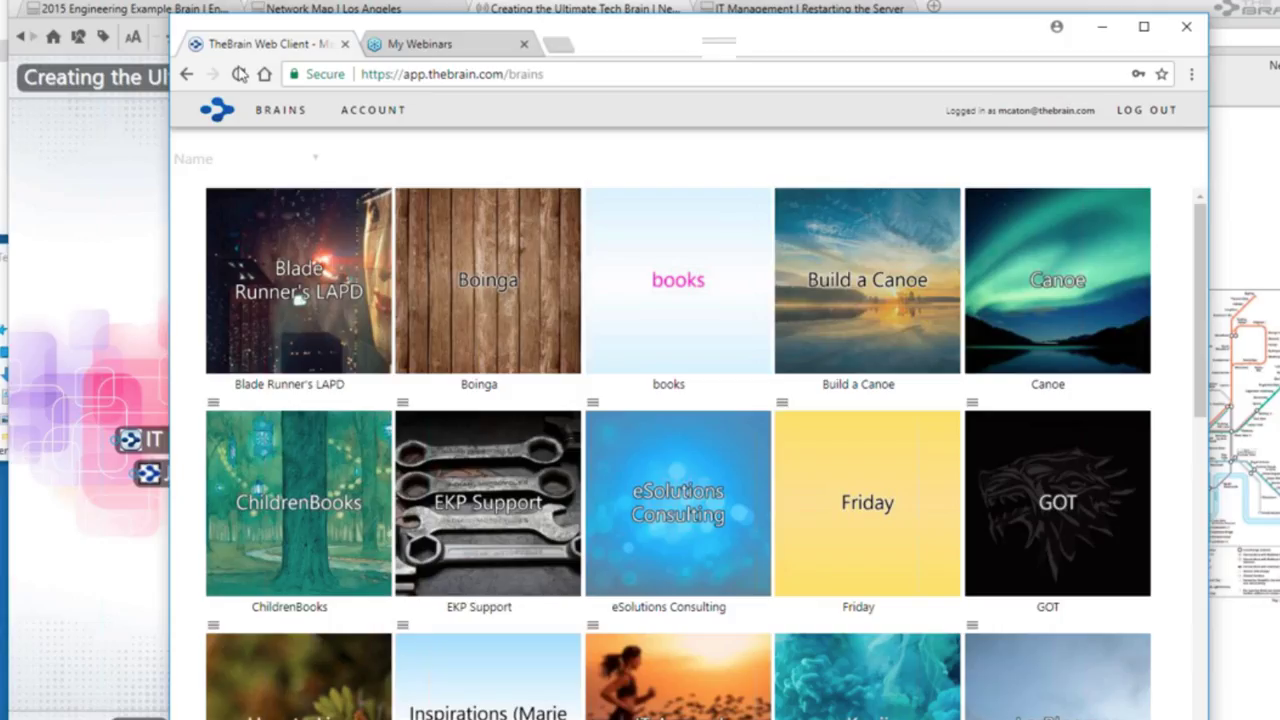
# Refresh the online brain list, open Creating the Ultimate Tech Brain in the web client, and widen its thought map.
pyautogui.click(240, 75)
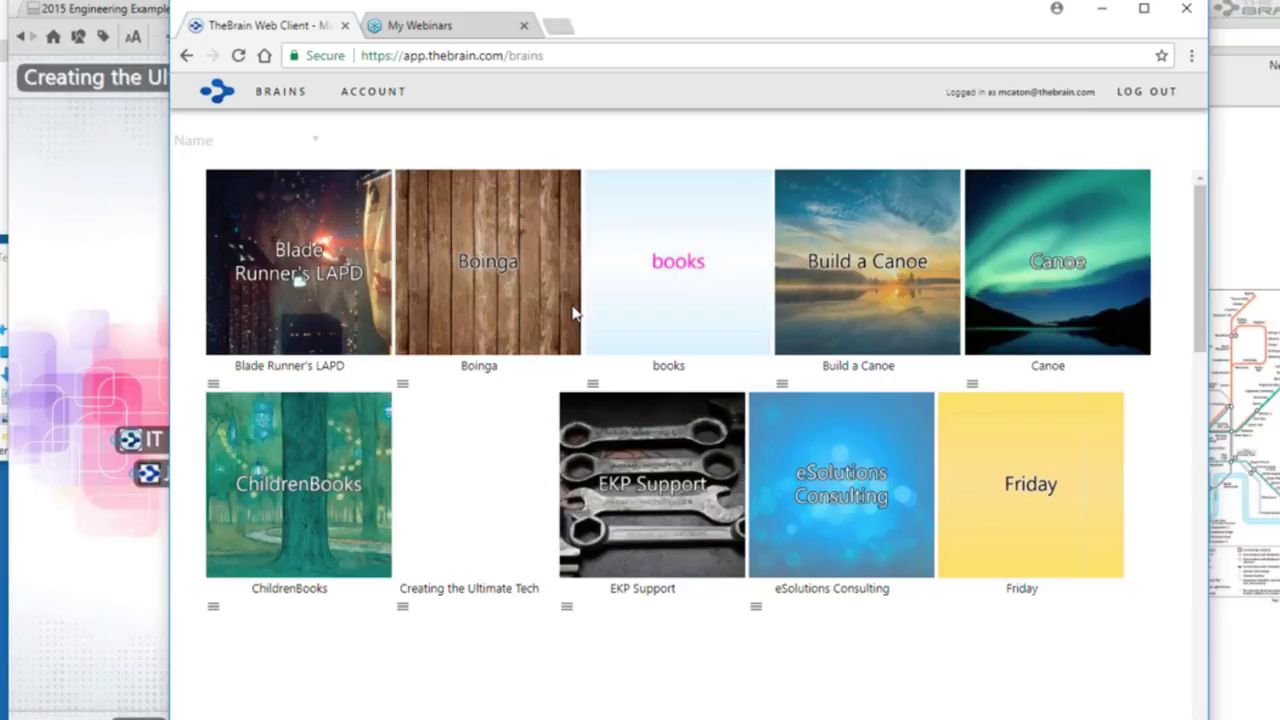
pyautogui.click(470, 594)
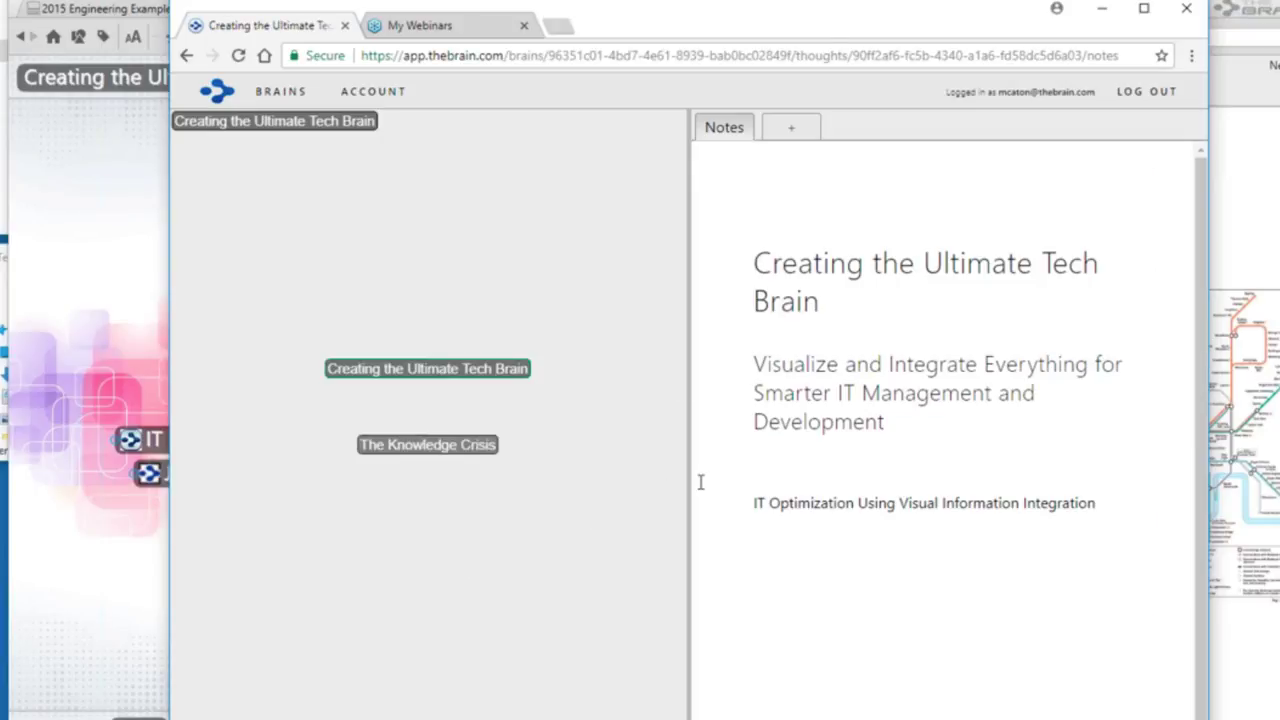
pyautogui.moveTo(690, 481); pyautogui.dragTo(840, 488)
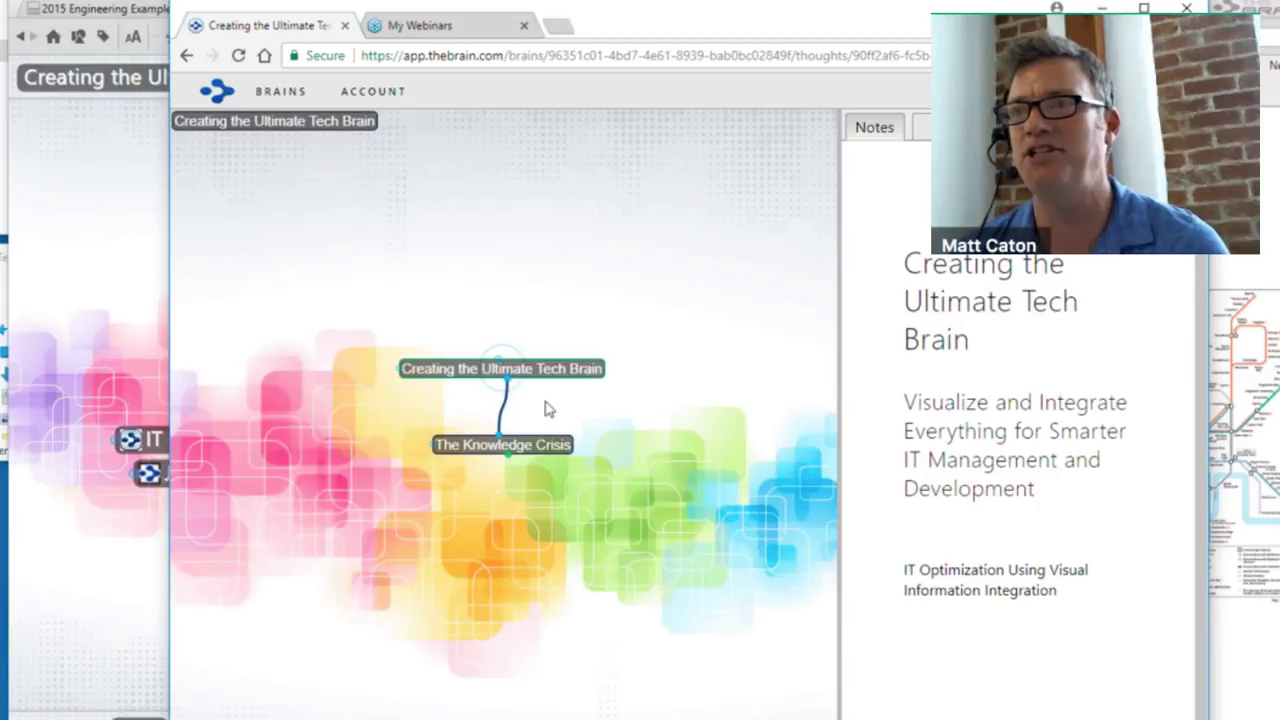
# Create a child thought named New Info under Creating the Ultimate Tech Brain in the web client.
pyautogui.moveTo(605, 446); pyautogui.dragTo(648, 466)
pyautogui.write('New ')
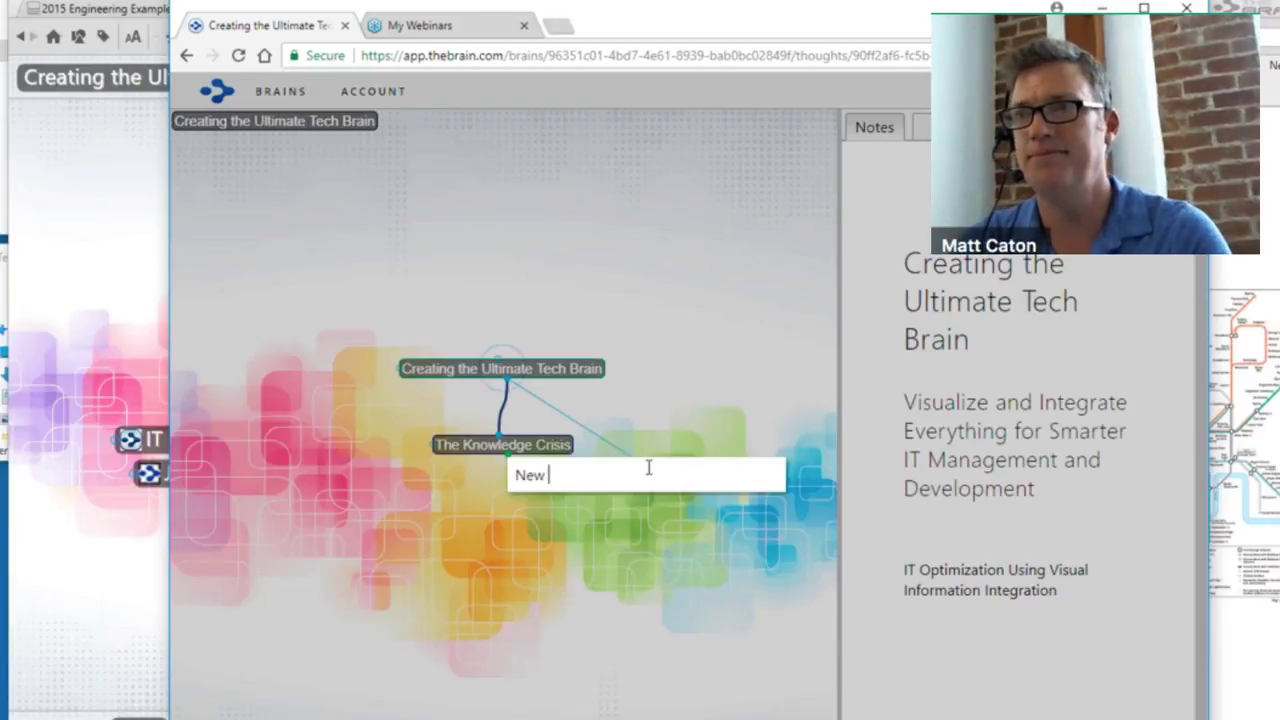
pyautogui.write('Info')
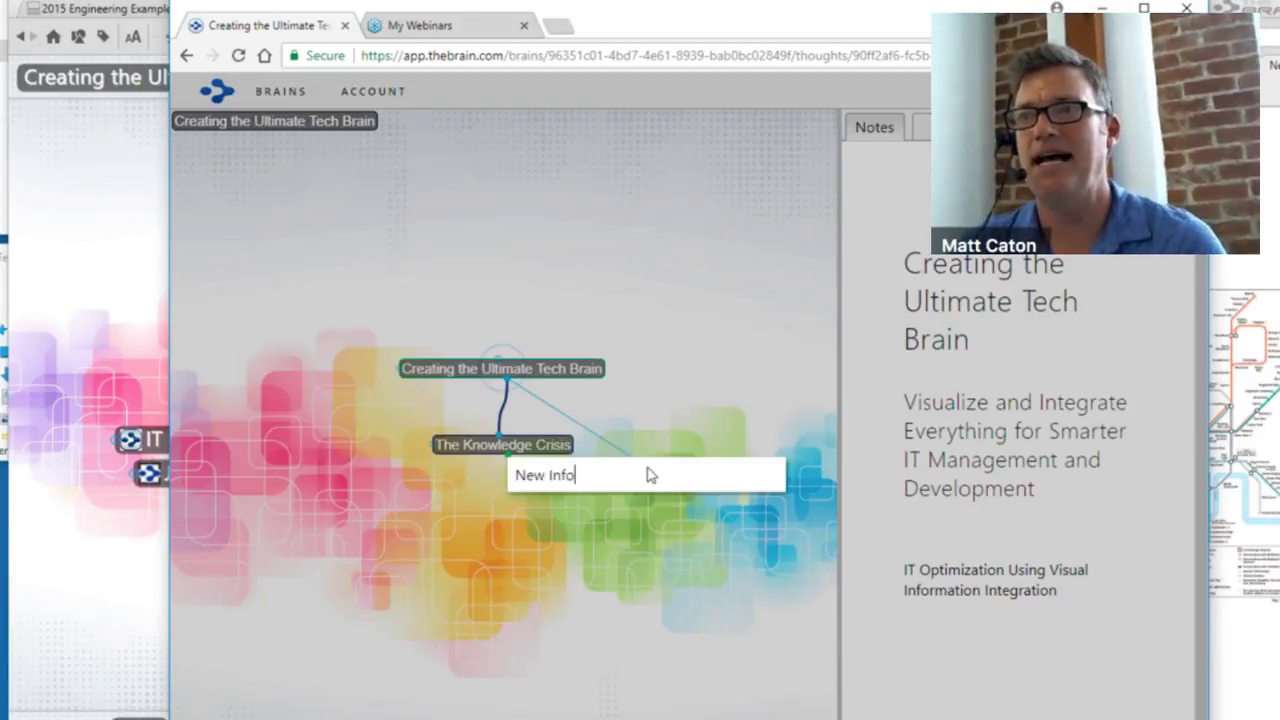
pyautogui.press('Return')
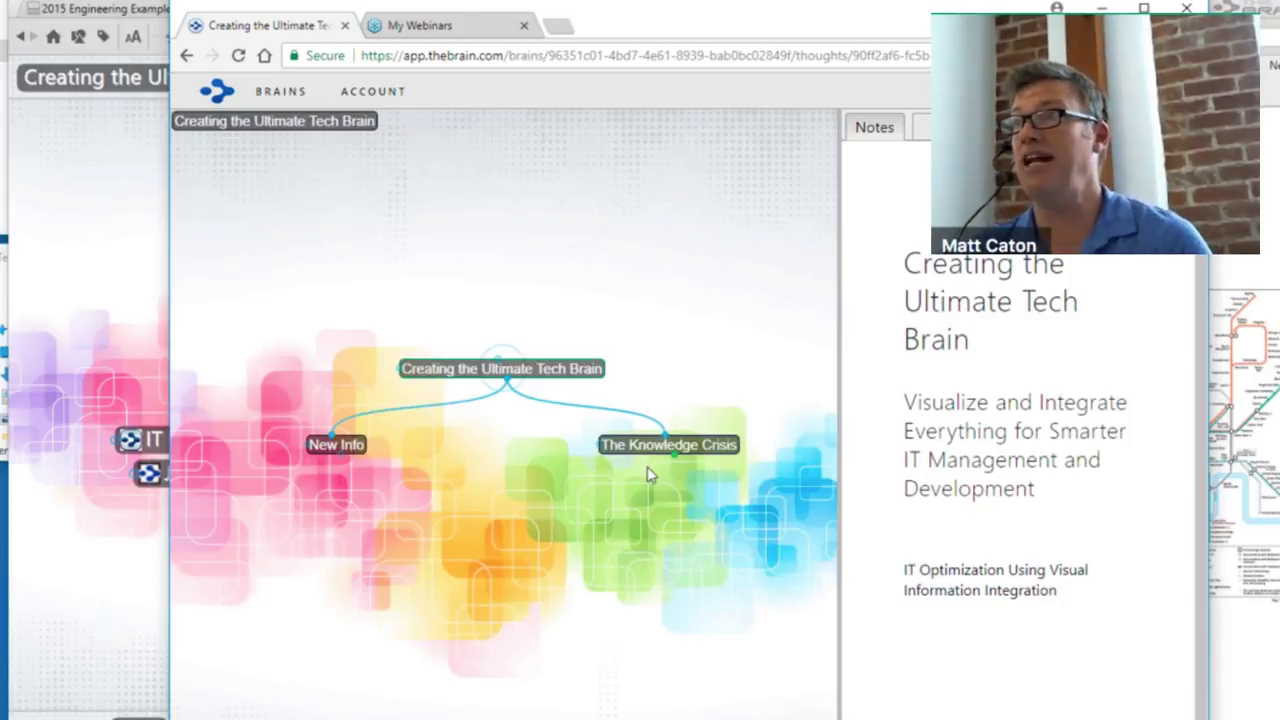
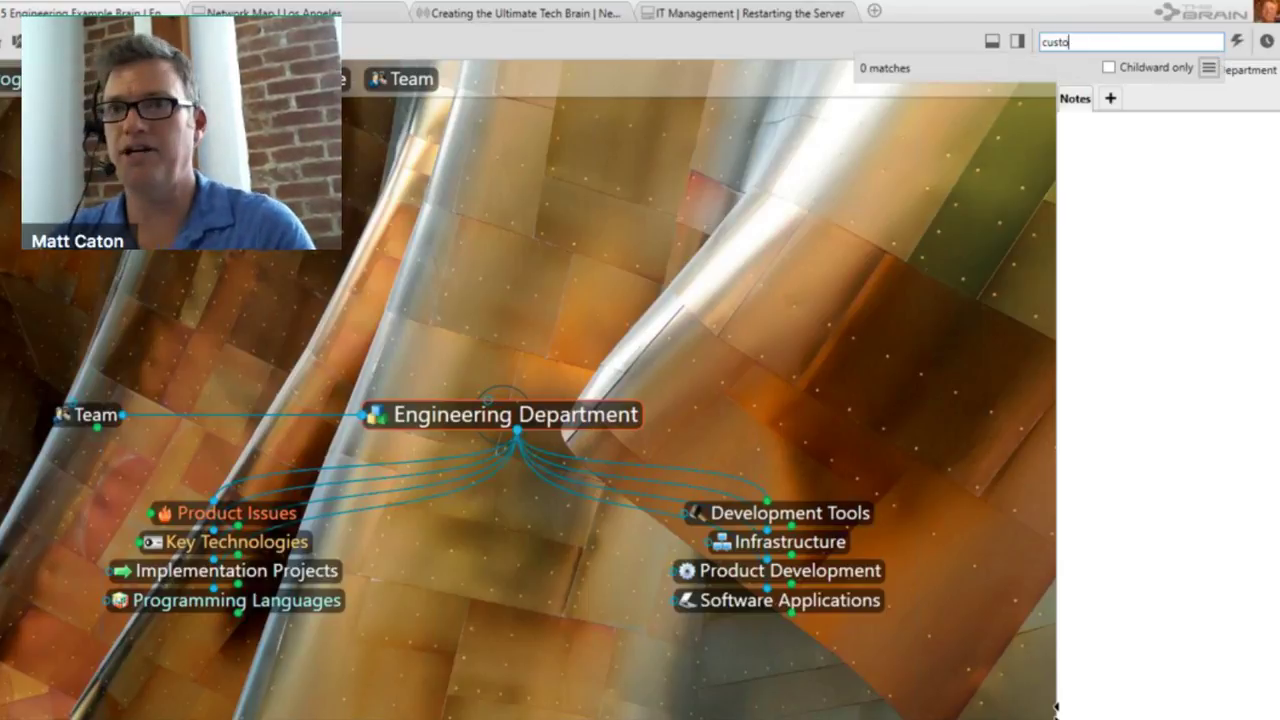
# Dismiss the search, activate the Team thought linked to Engineering Department, and create a child thought named Clients under it.
pyautogui.press('Escape')
pyautogui.click(97, 418)
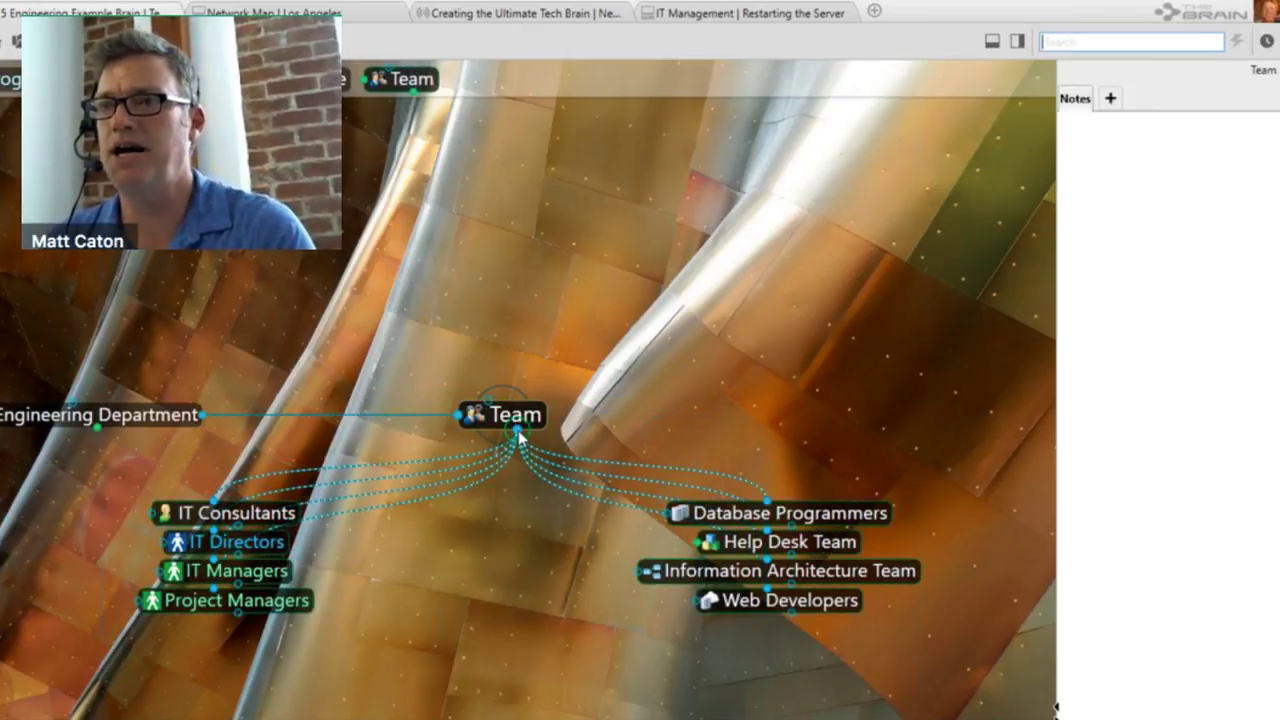
pyautogui.moveTo(517, 440); pyautogui.dragTo(514, 575)
pyautogui.write('Clien')
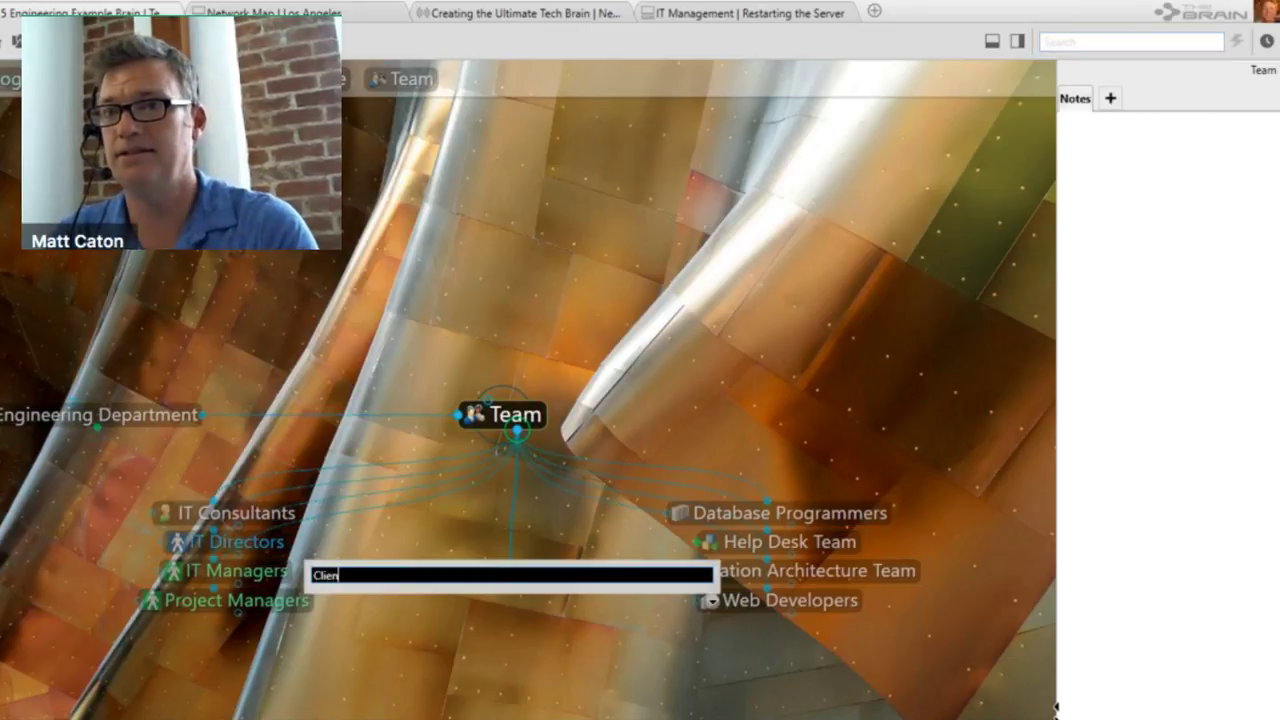
pyautogui.write('ts')
pyautogui.press('Return')
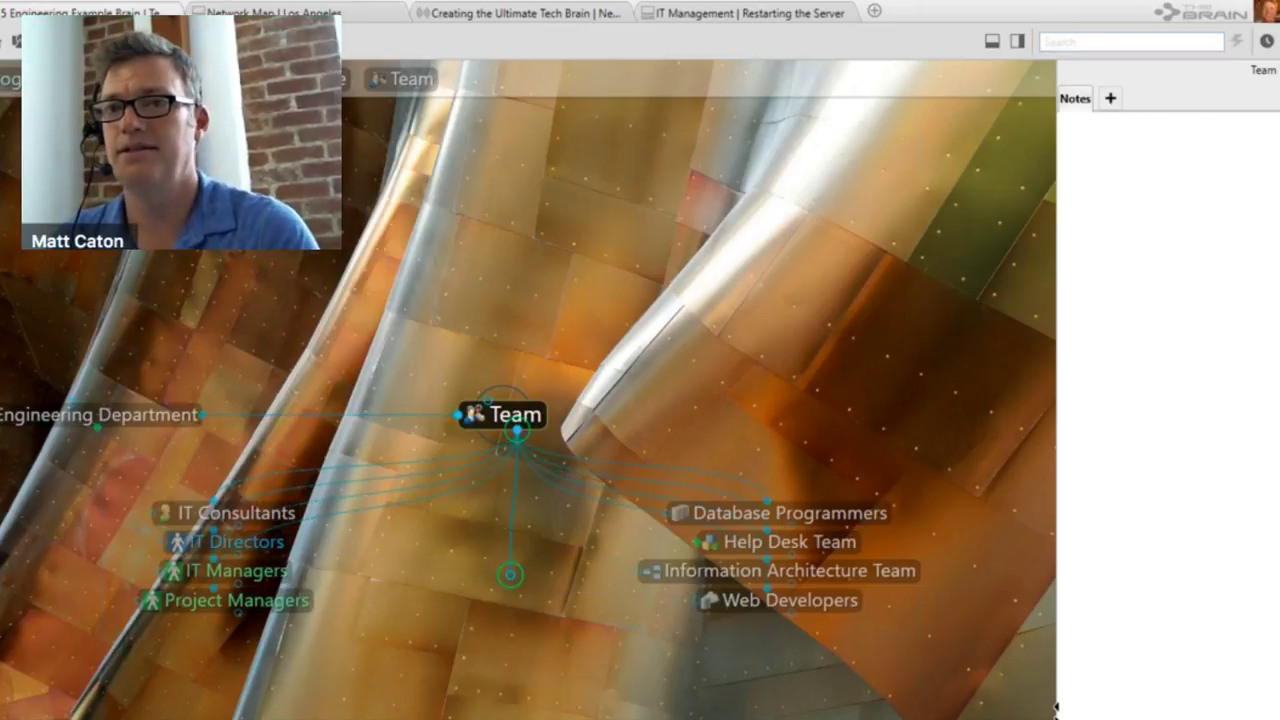
# Activate Clients and create two child thoughts, Alpha and Beta, in one entry separated by a semicolon.
pyautogui.click(222, 628)
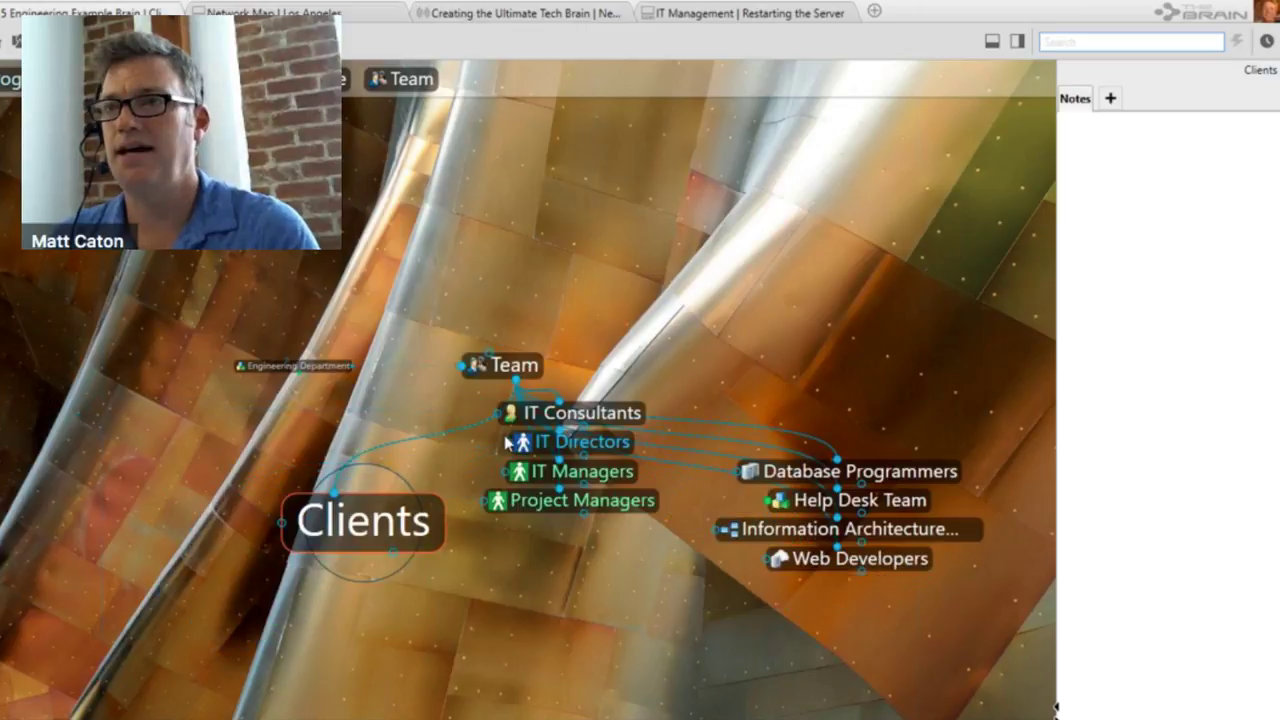
pyautogui.moveTo(517, 432); pyautogui.dragTo(450, 513)
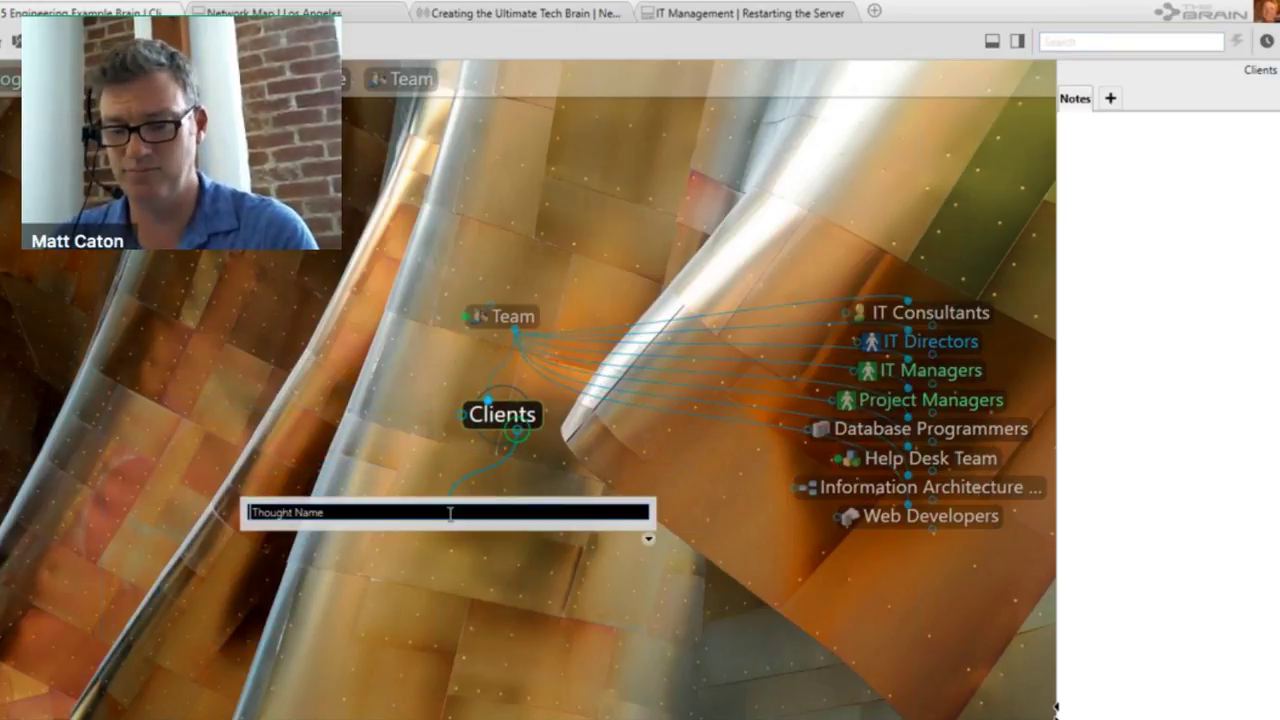
pyautogui.write('Alpha;Beta')
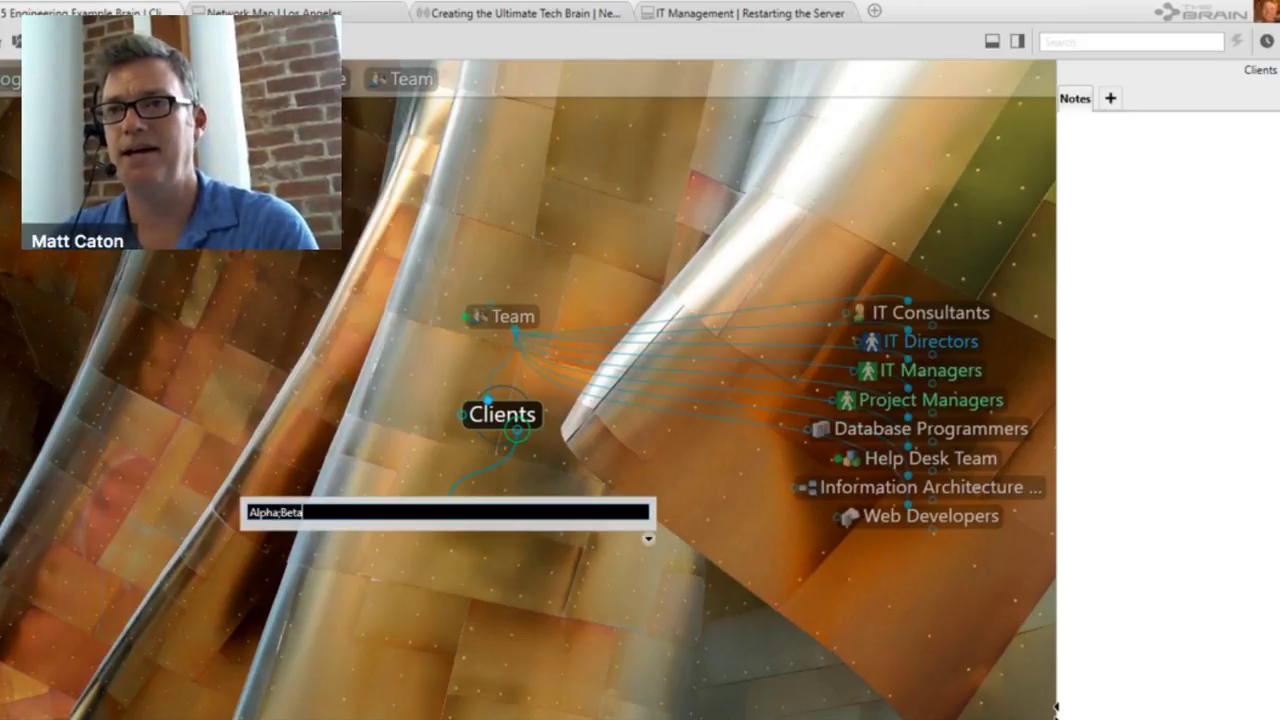
pyautogui.press('Return')
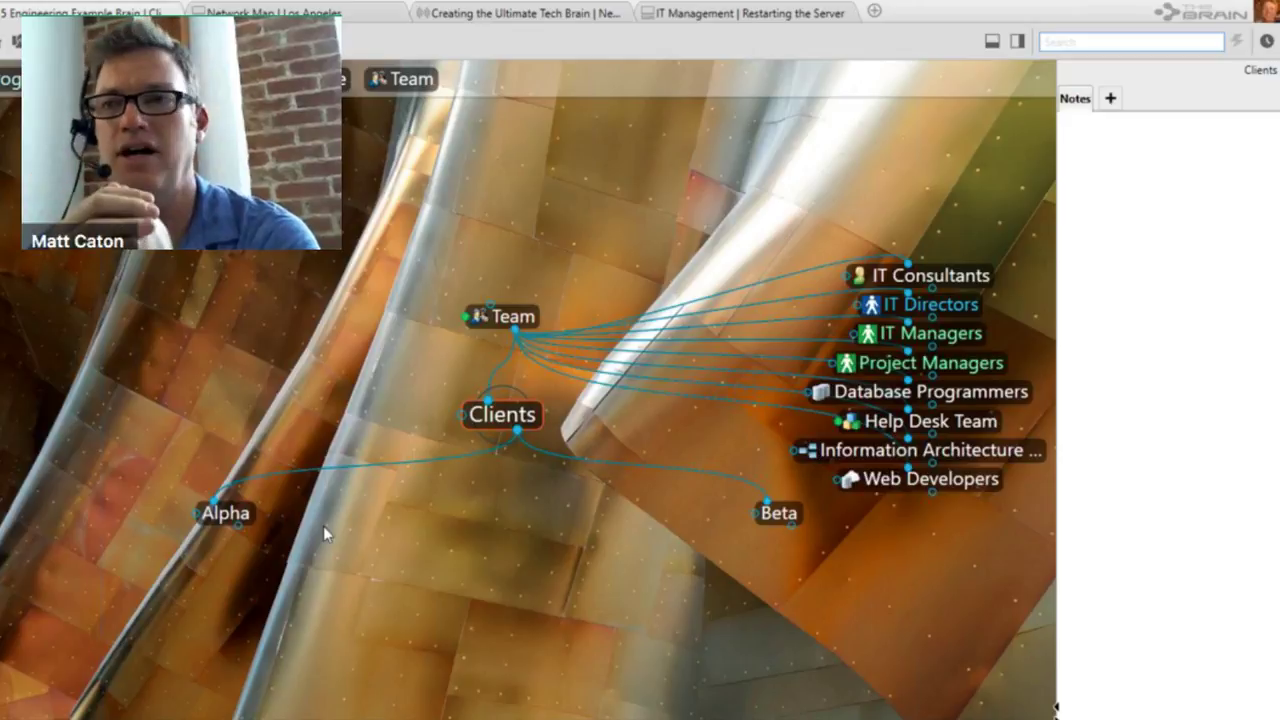
# Activate Alpha and create a child thought entered as ", Server List" with a leading comma.
pyautogui.click(242, 514)
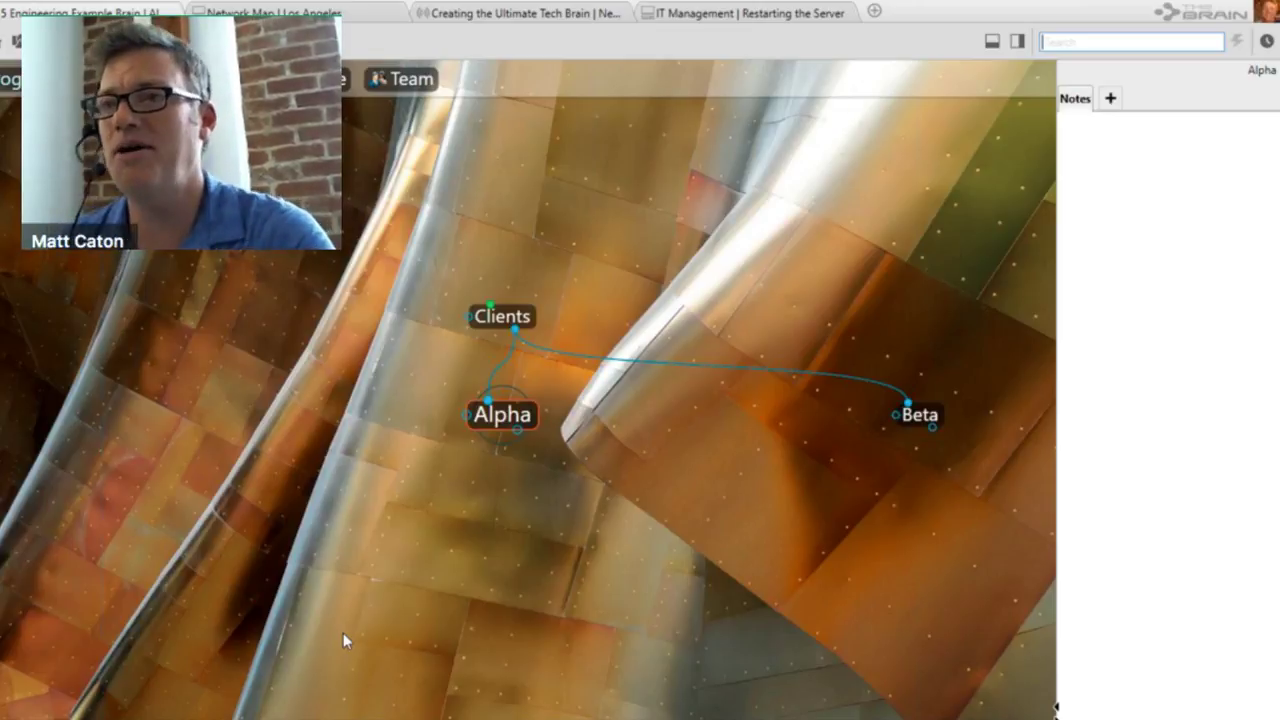
pyautogui.moveTo(524, 436); pyautogui.dragTo(519, 533)
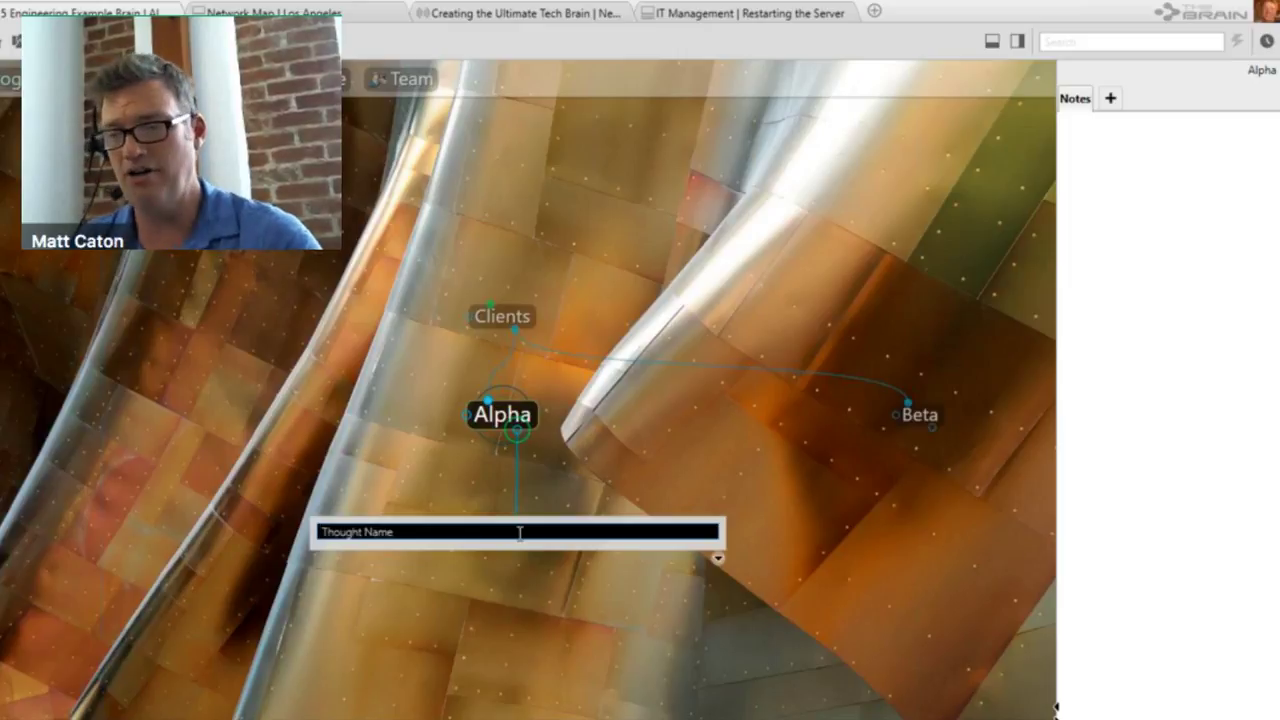
pyautogui.press('shift')
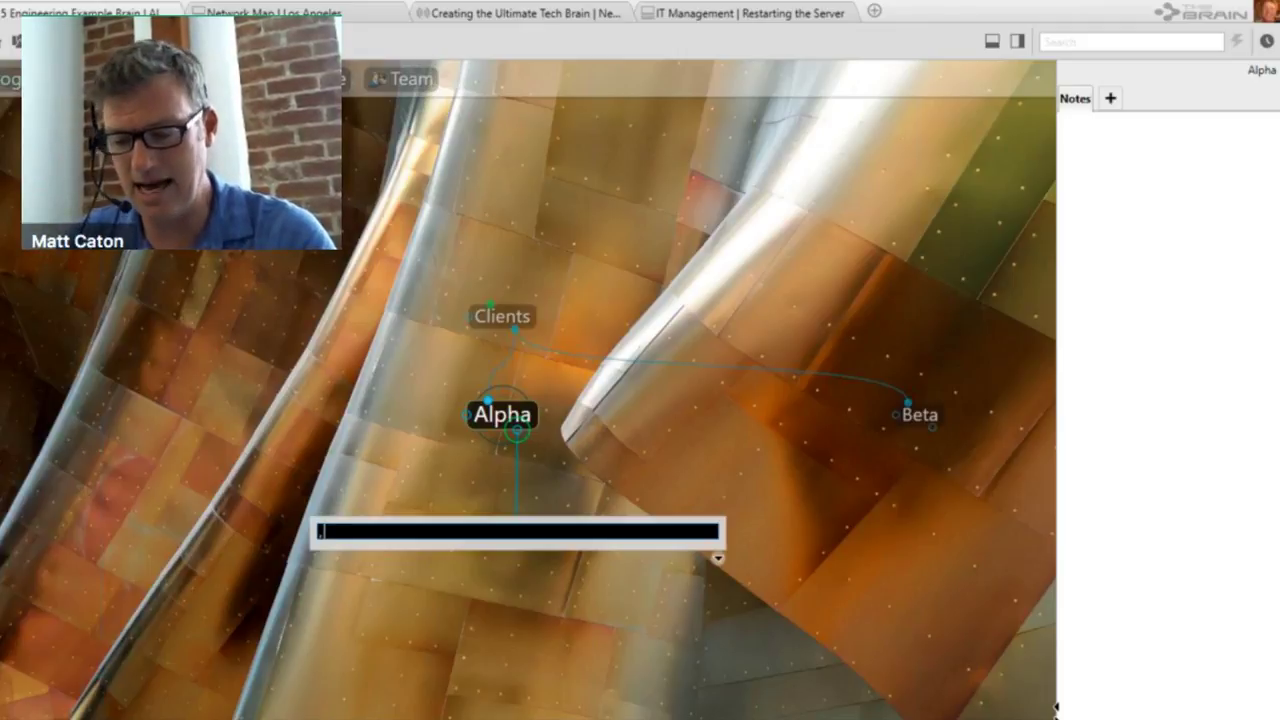
pyautogui.write('Server')
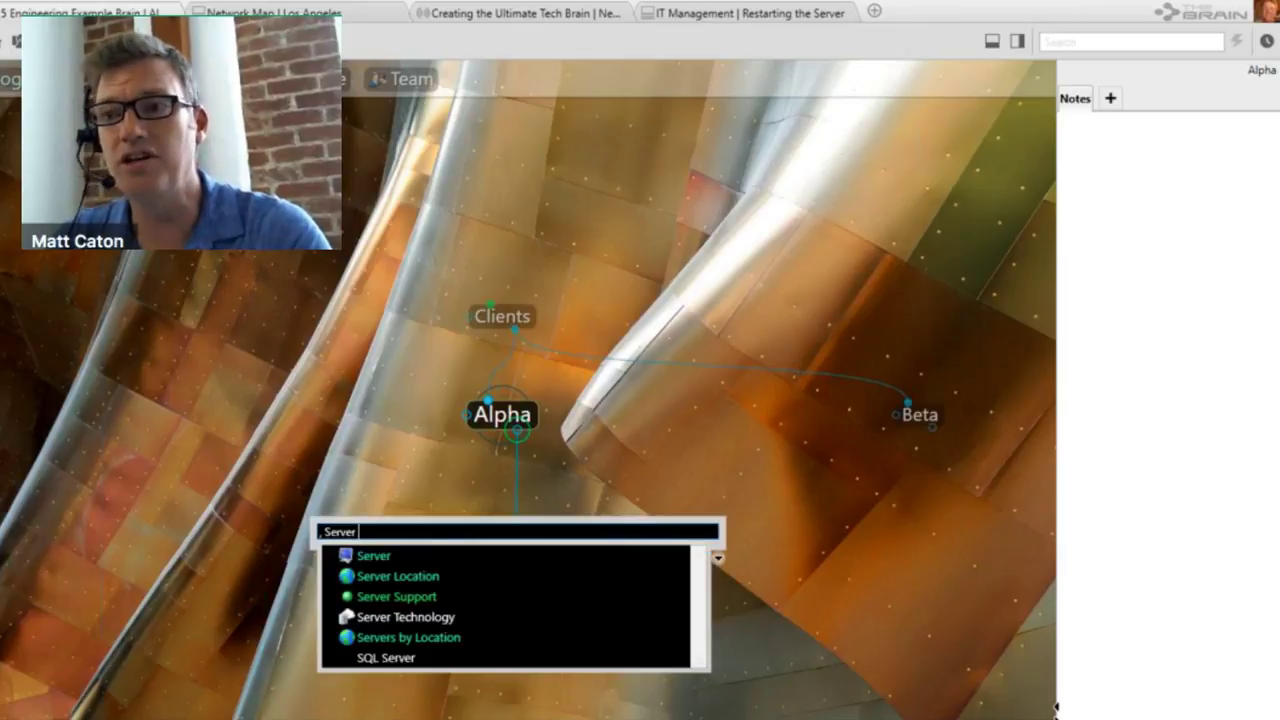
pyautogui.write(' List')
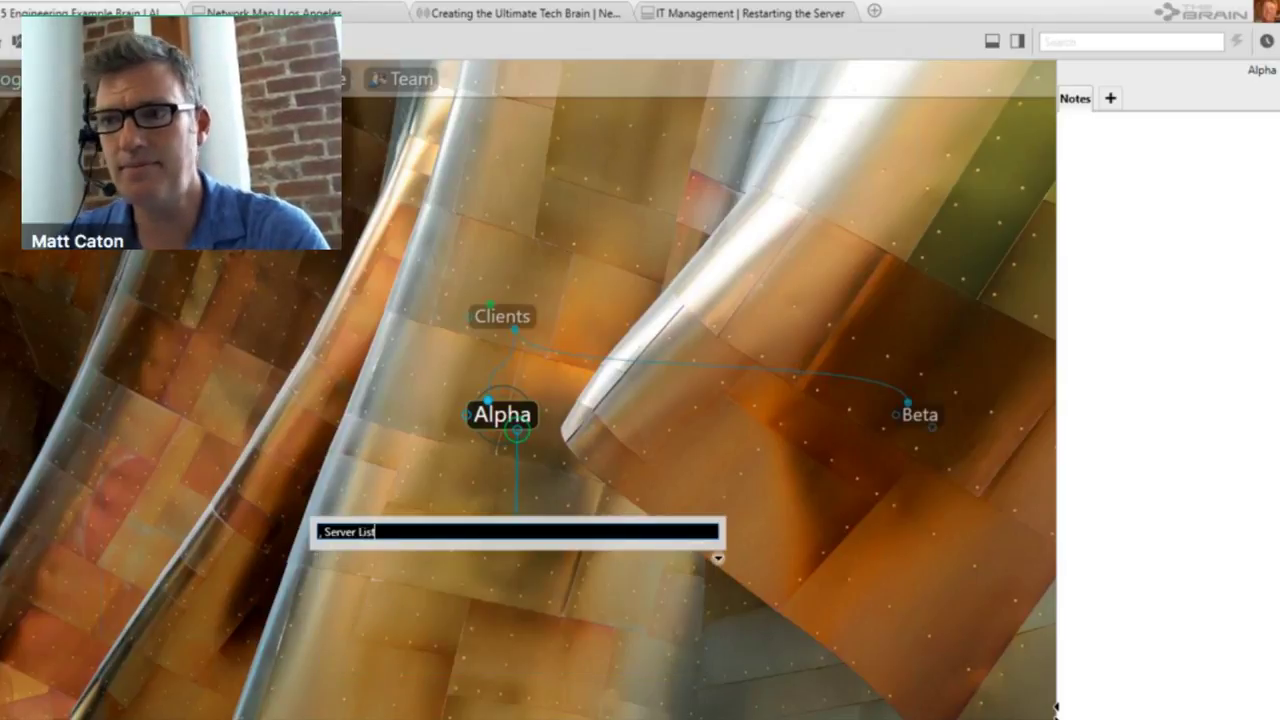
pyautogui.press('Return')
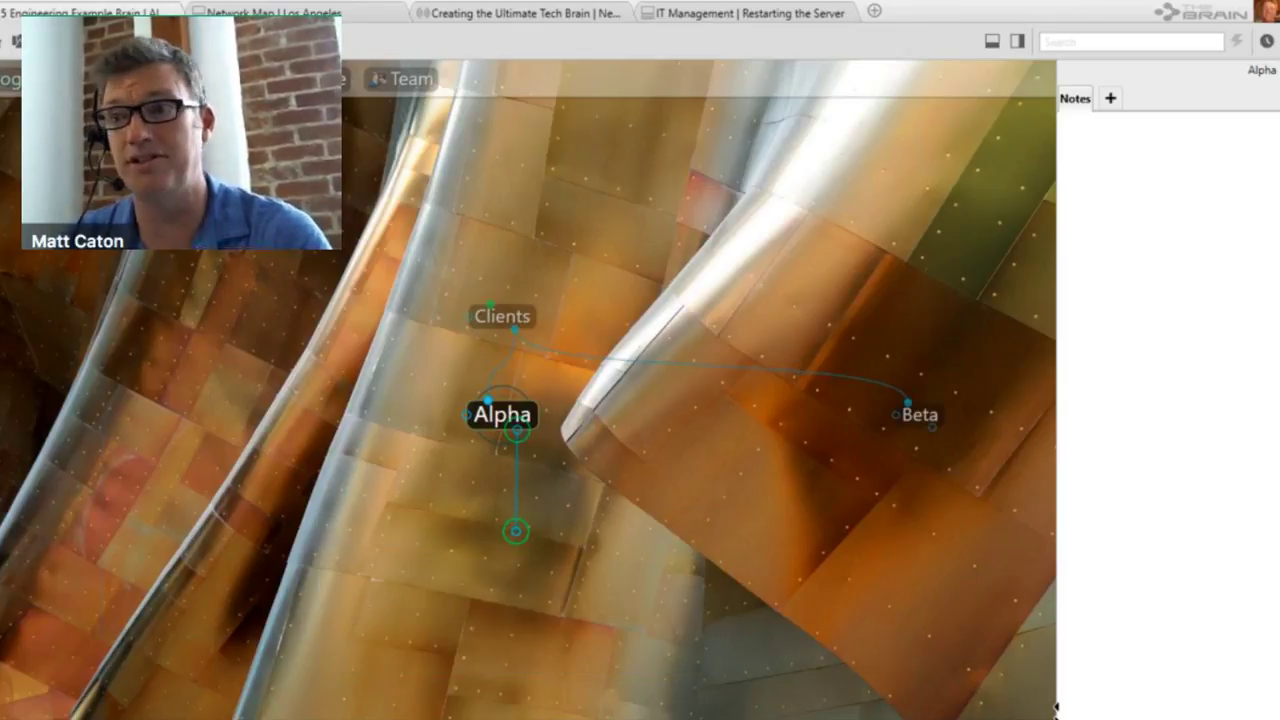
# Activate Beta and create its own child thought entered as ", Server List" with a leading comma.
pyautogui.click(918, 422)
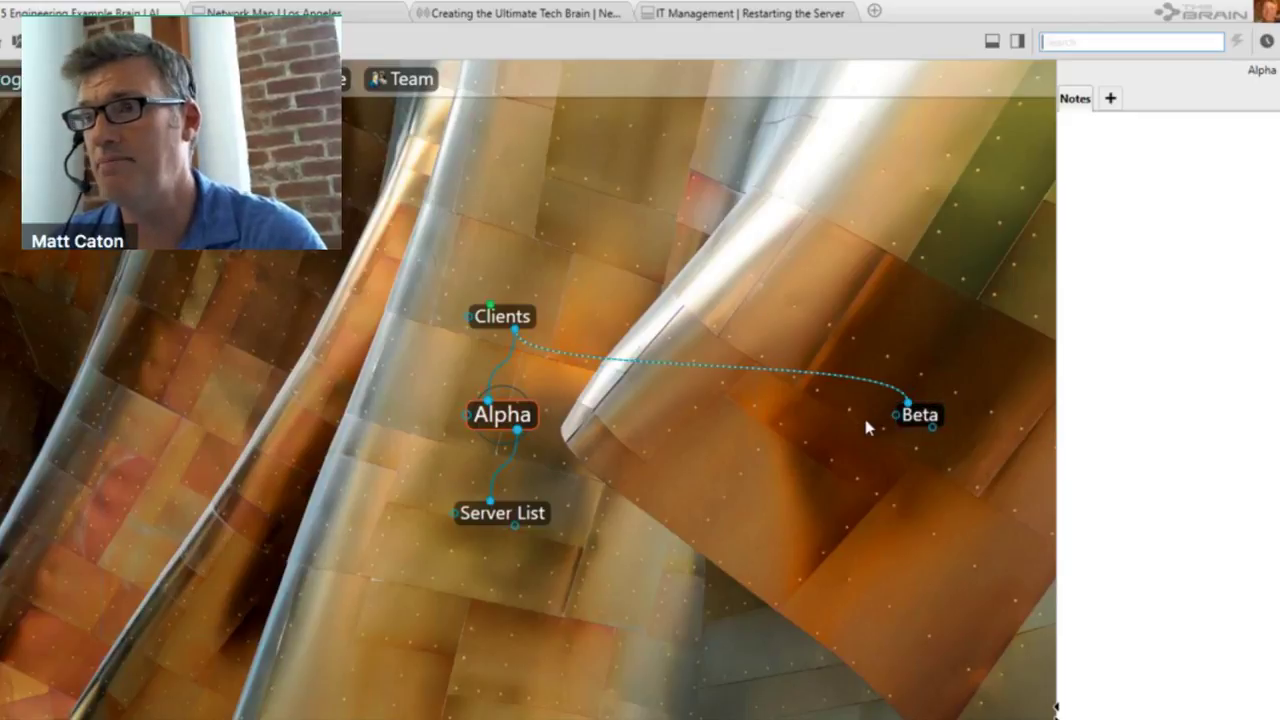
pyautogui.moveTo(517, 430); pyautogui.dragTo(492, 528)
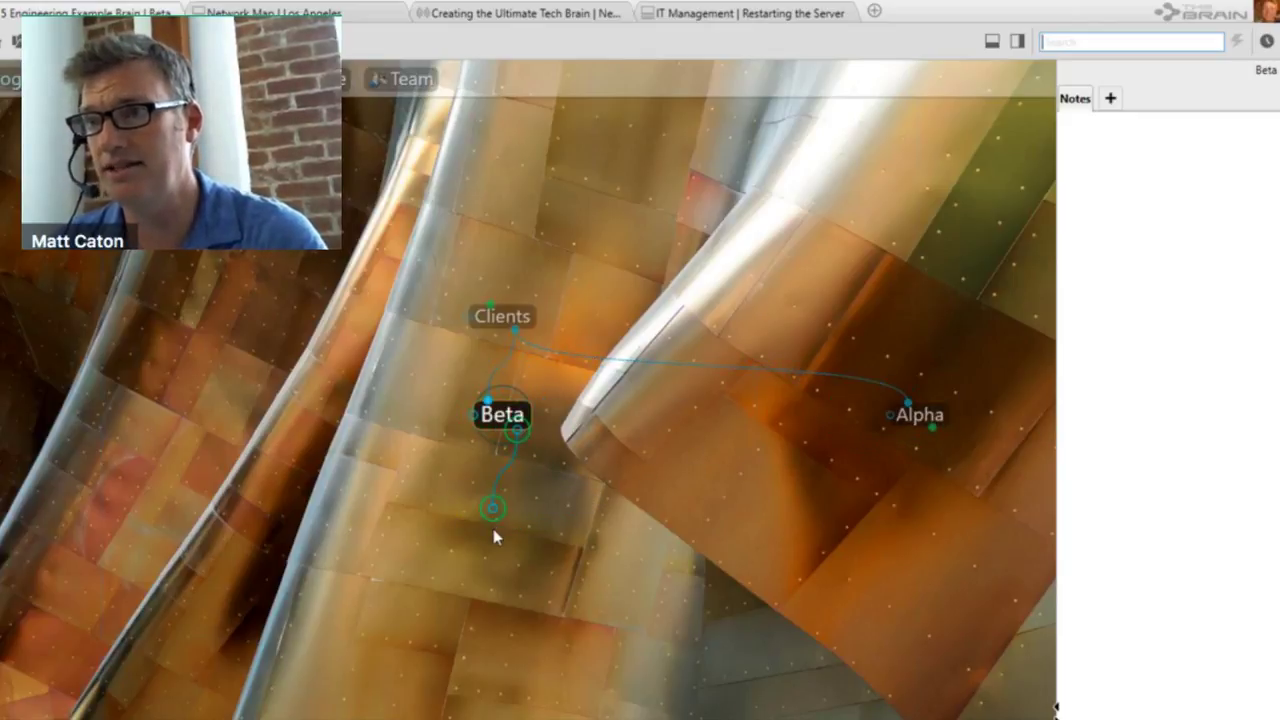
pyautogui.write('Server List')
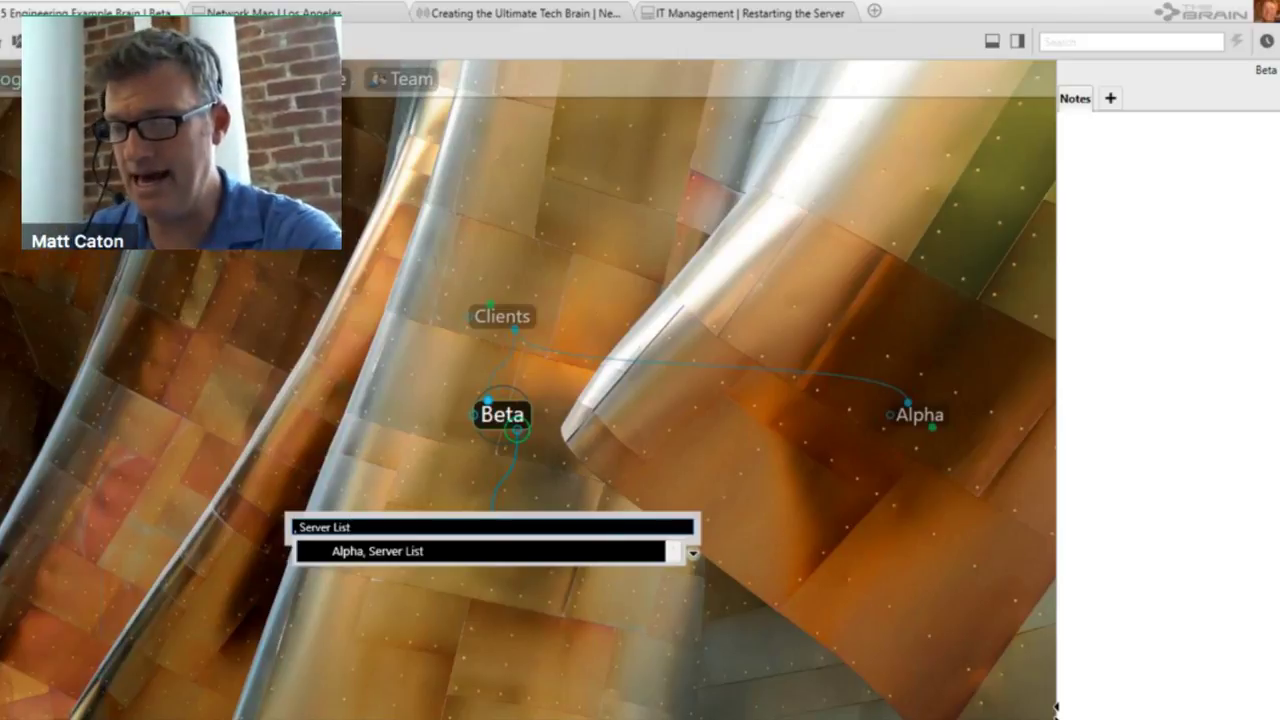
pyautogui.press('Return')
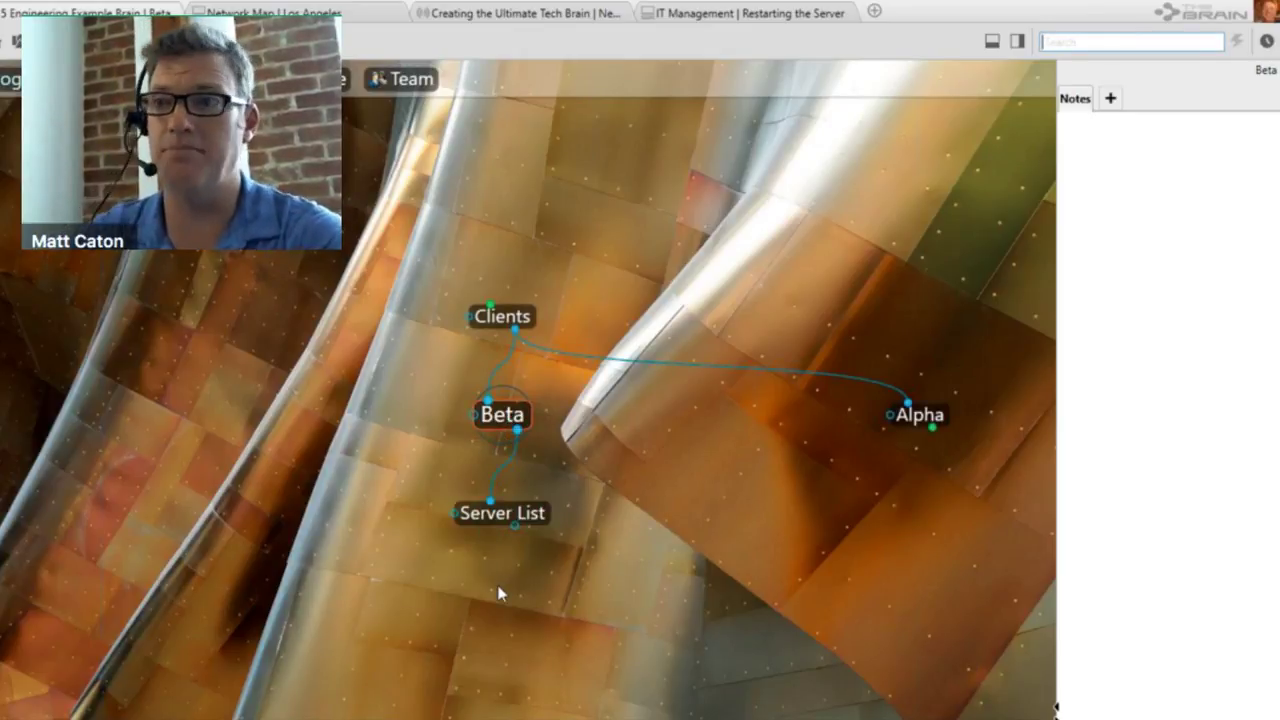
# View Beta's Server List thought, return to Beta, and view Alpha's Server List thought to check their full names.
pyautogui.click(481, 520)
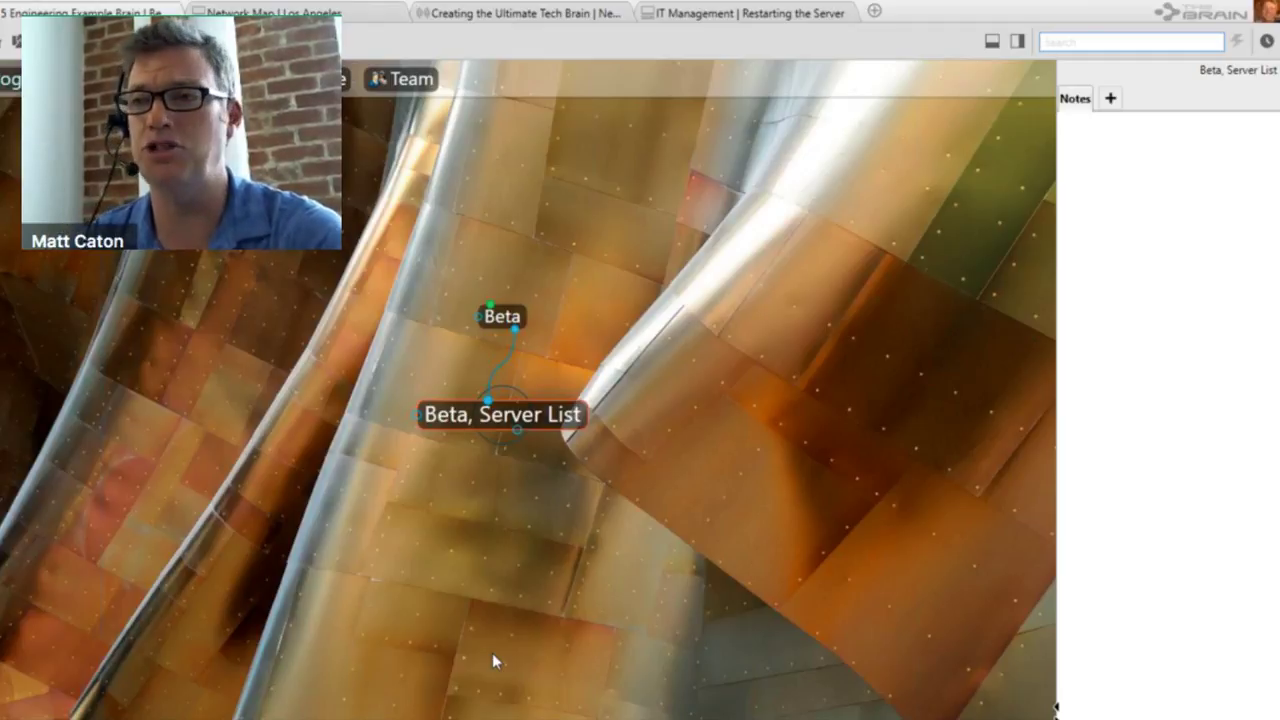
pyautogui.click(500, 317)
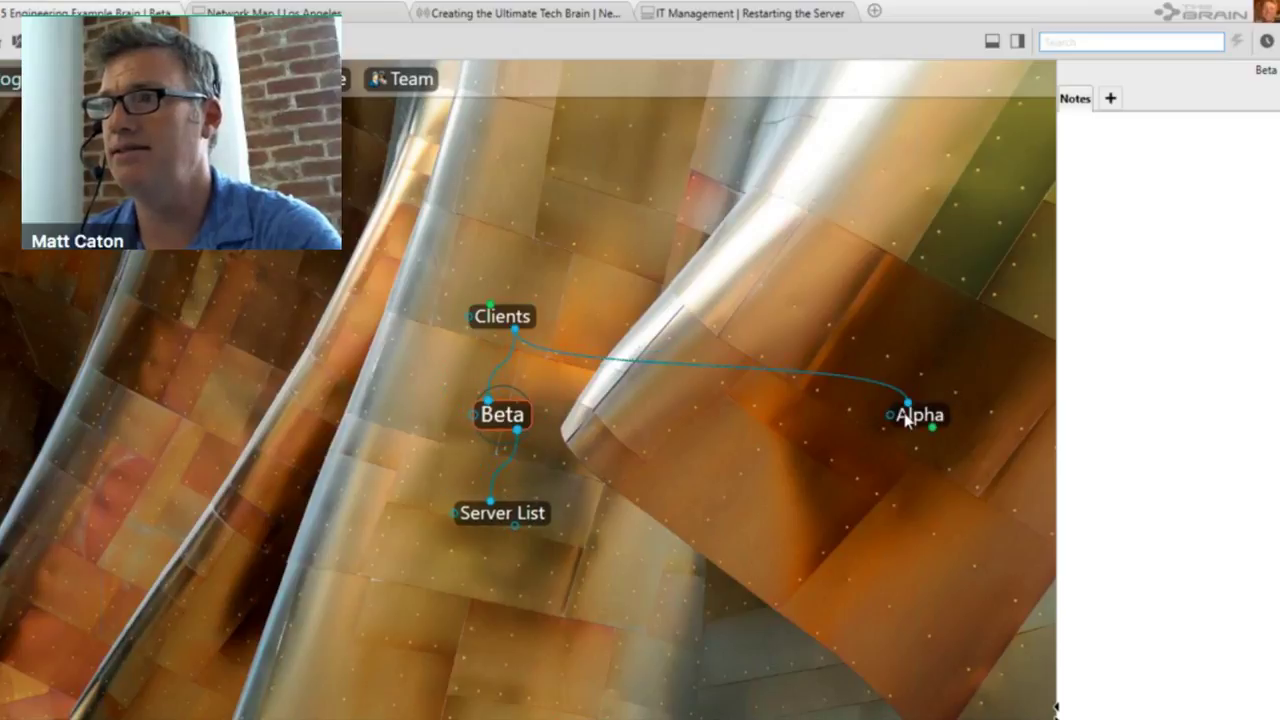
pyautogui.click(908, 416)
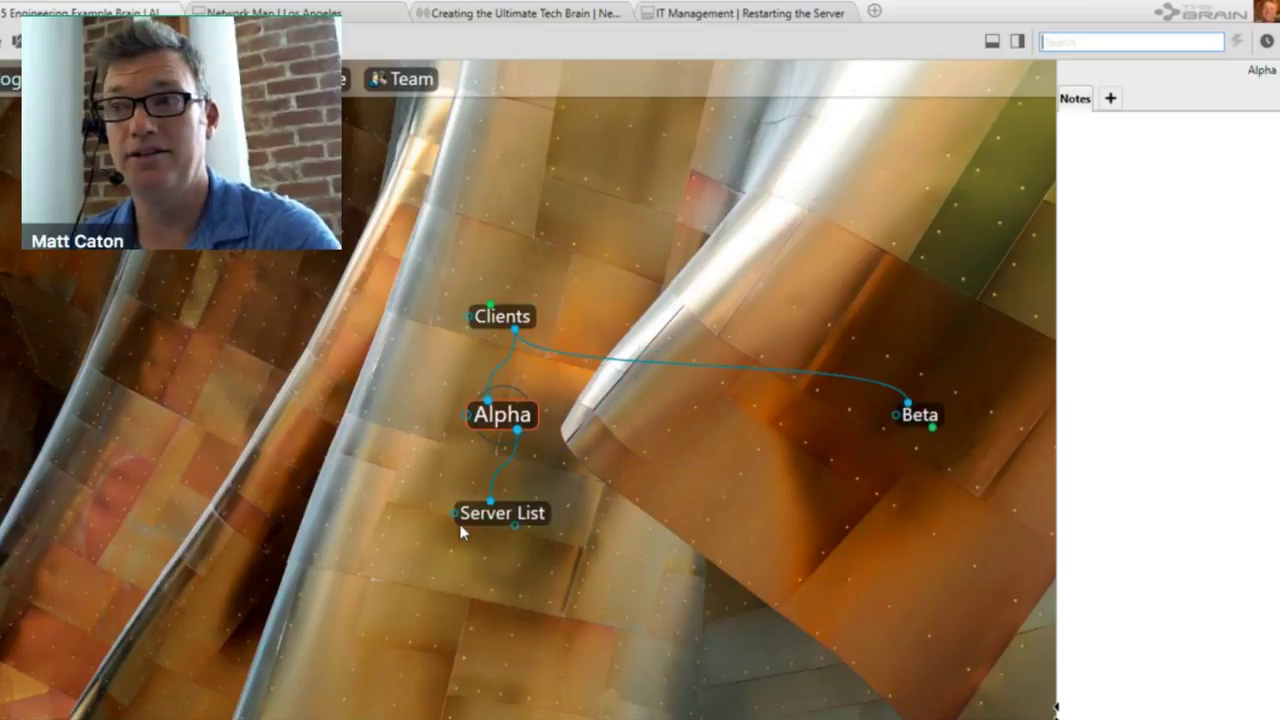
pyautogui.click(466, 516)
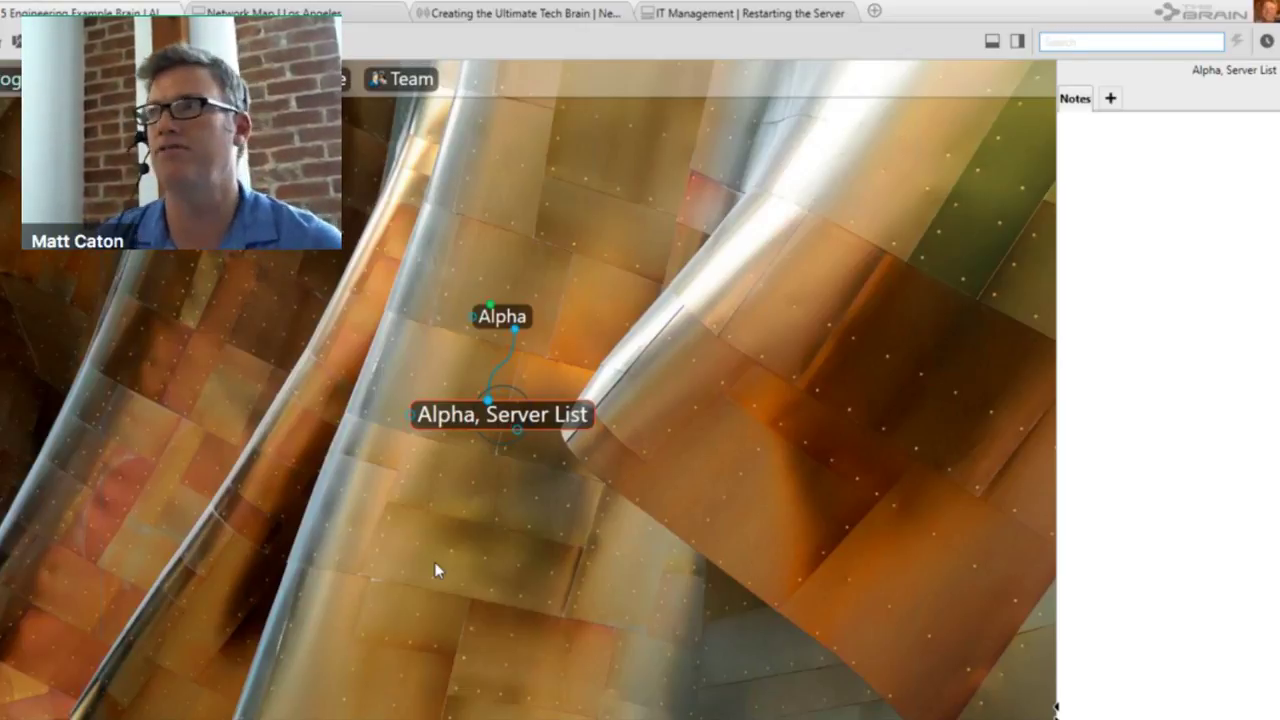
# Search the brain for "server" and open the Alpha, Server List thought from the matches.
pyautogui.click(1067, 43)
pyautogui.write('cu')
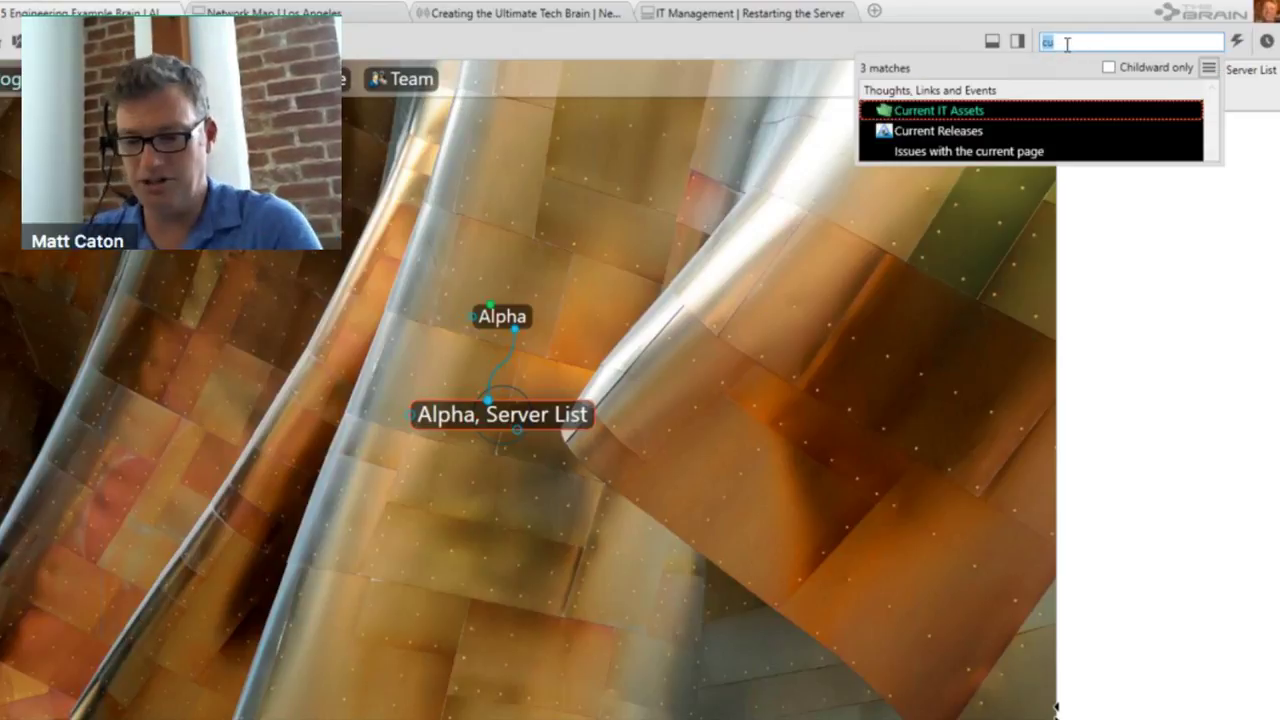
pyautogui.write('server')
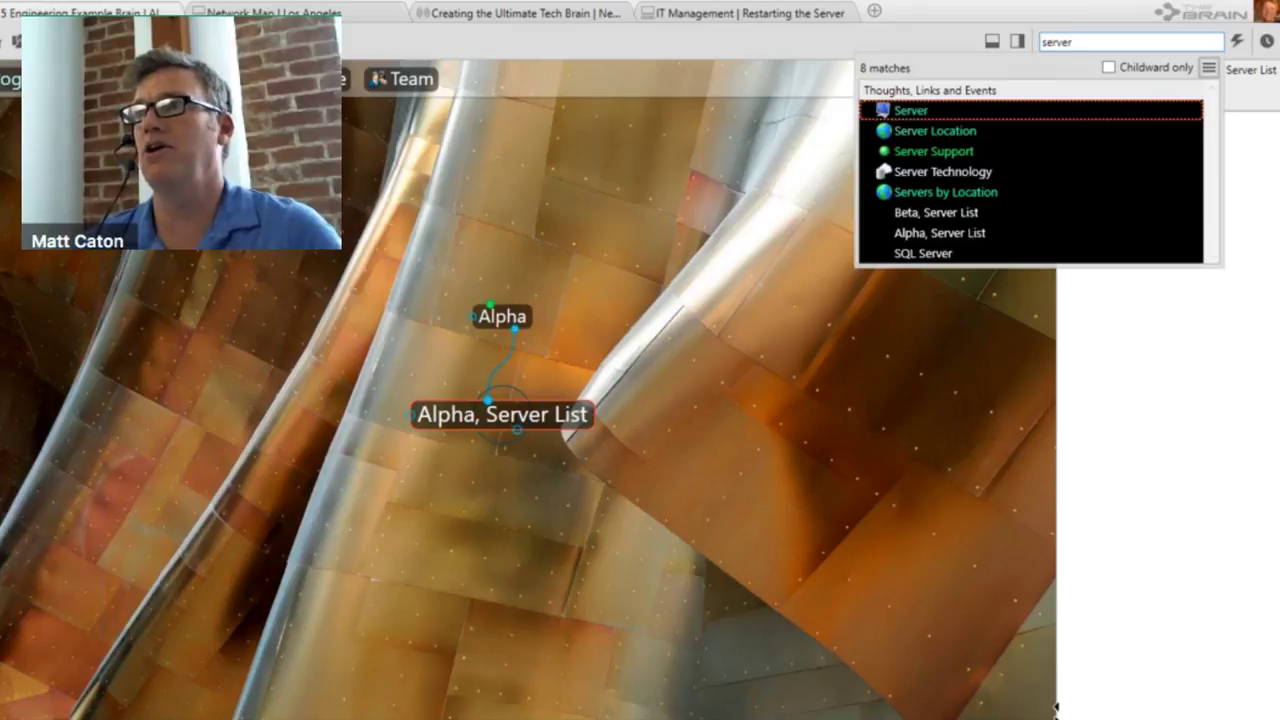
pyautogui.click(912, 235)
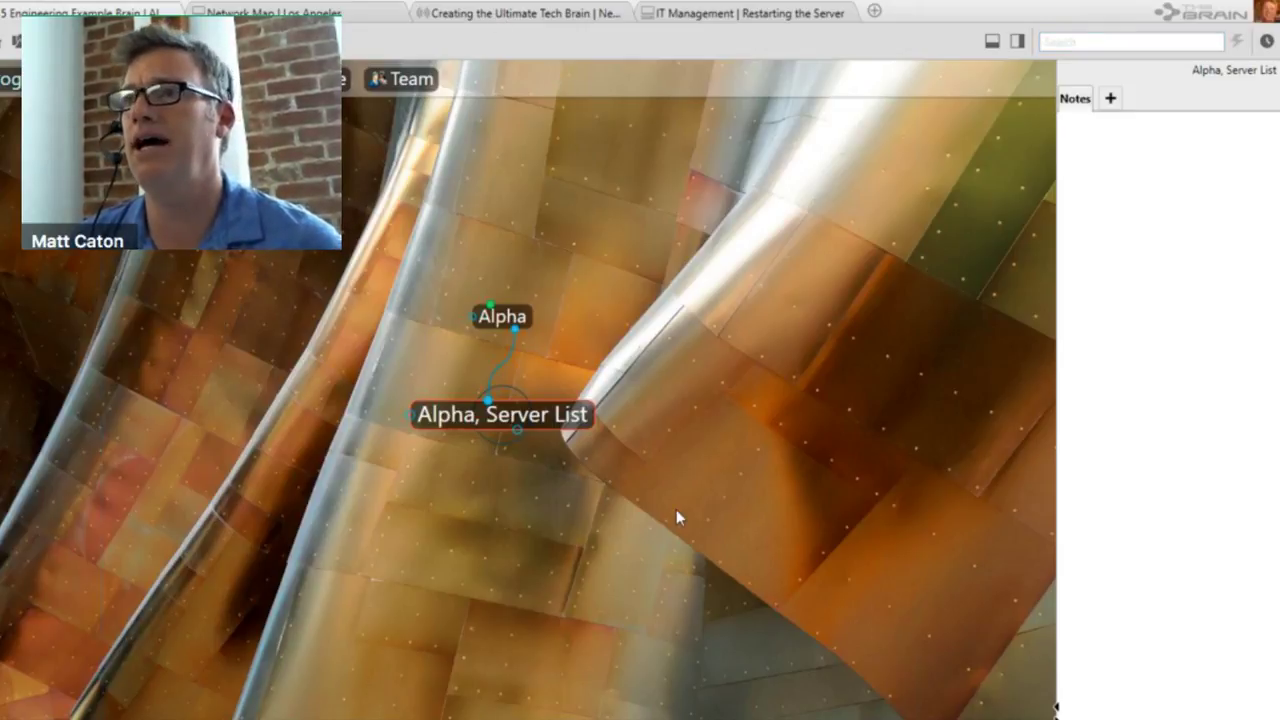
# Go back to Alpha, create another child thought named Delta under Clients, and activate Delta.
pyautogui.click(511, 318)
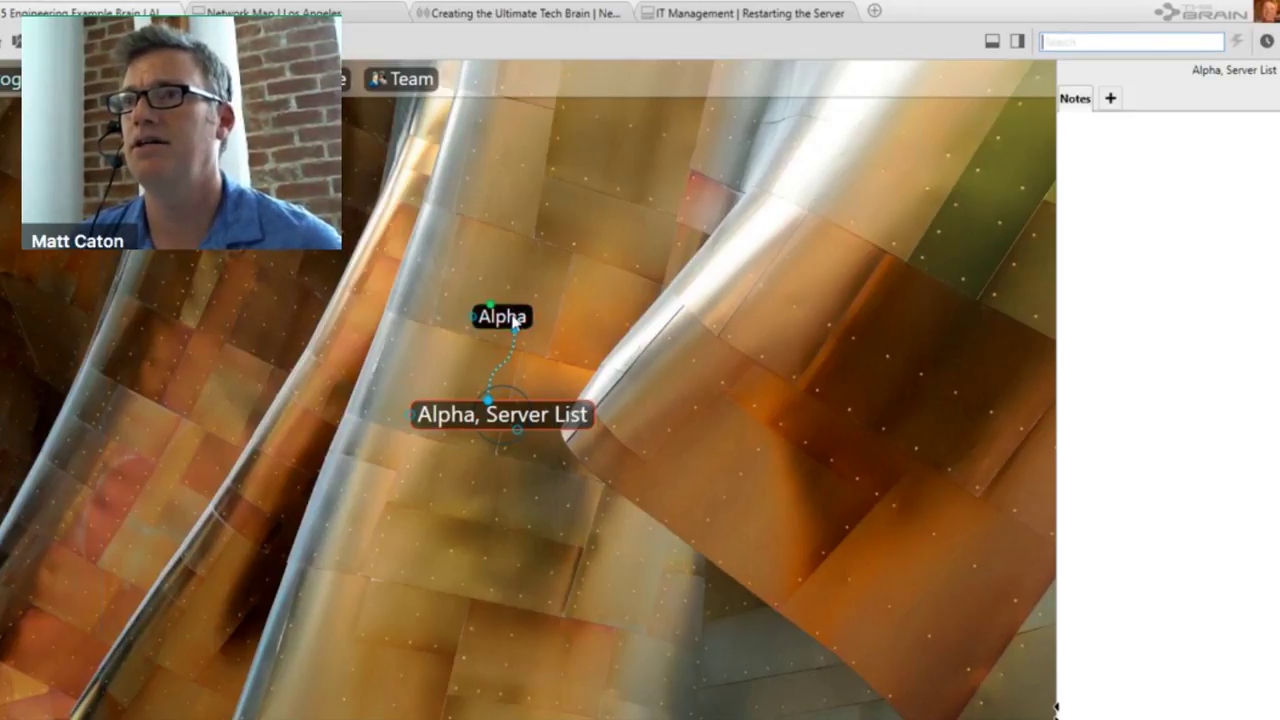
pyautogui.moveTo(517, 430); pyautogui.dragTo(628, 463)
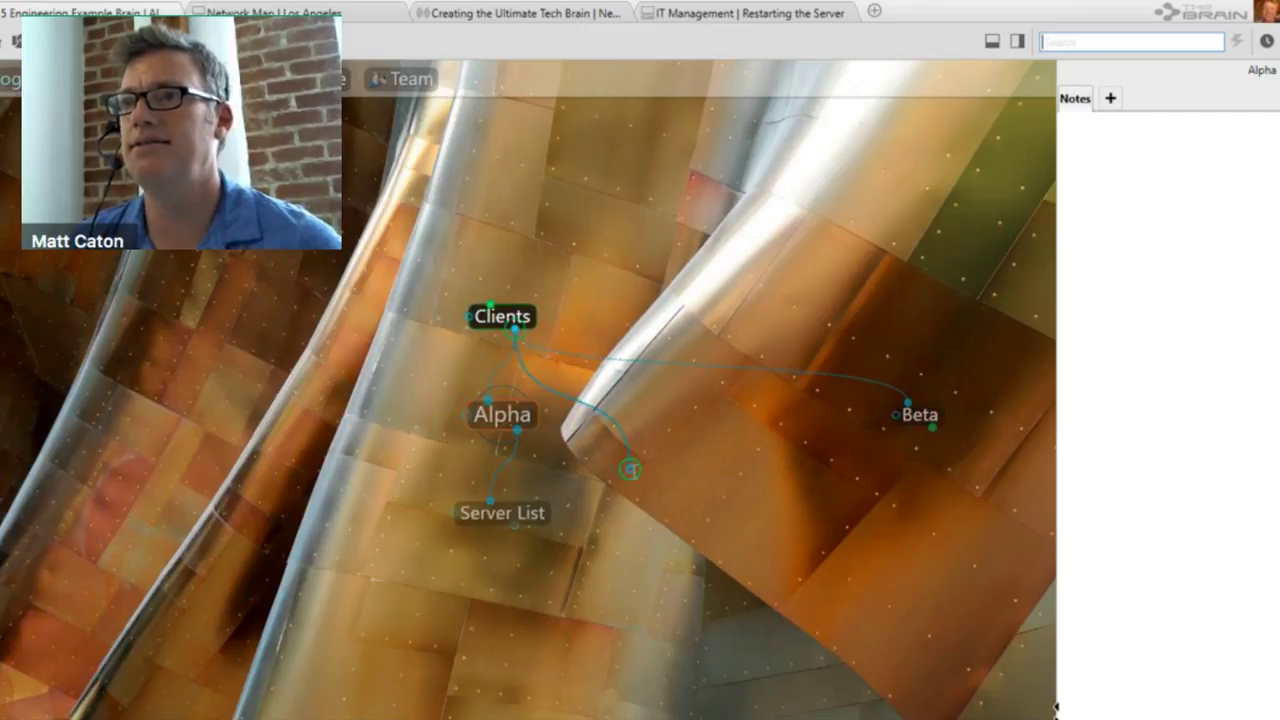
pyautogui.write('Beta')
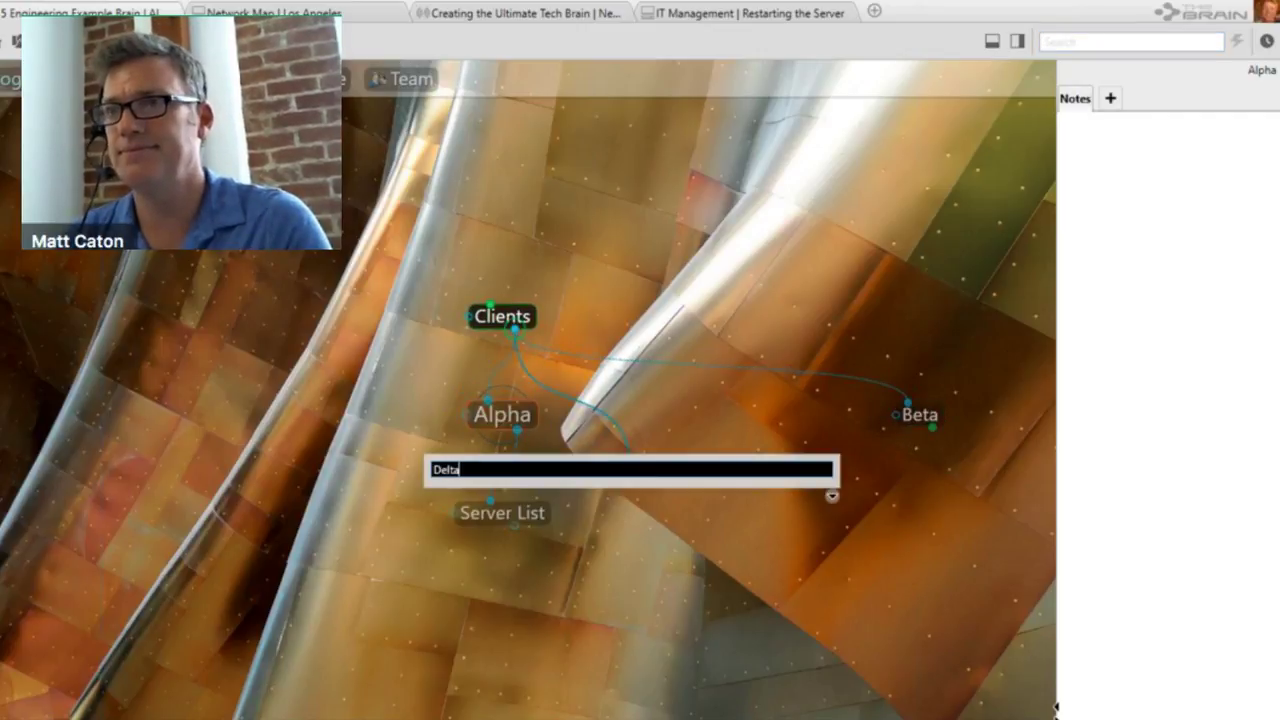
pyautogui.press('Return')
pyautogui.click(920, 428)
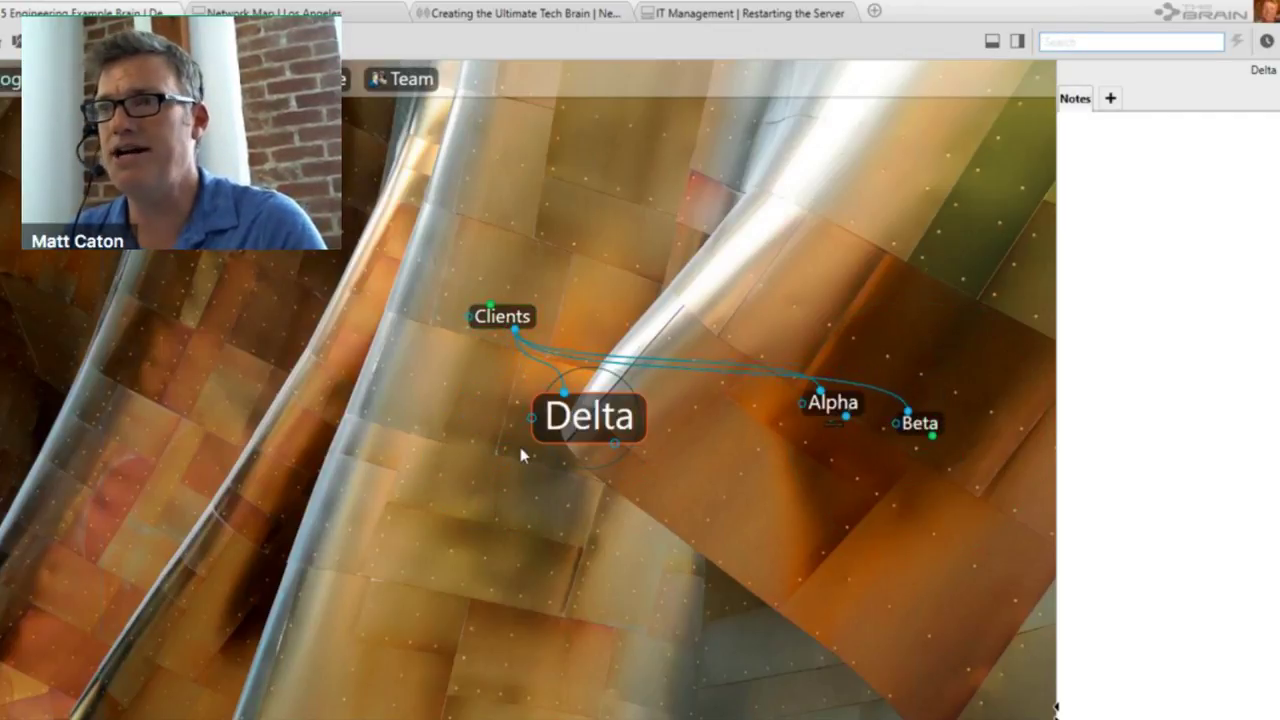
# Create a child thought named "Server List" under Delta and make it the active thought.
pyautogui.moveTo(494, 514); pyautogui.dragTo(494, 510)
pyautogui.write('Serv')
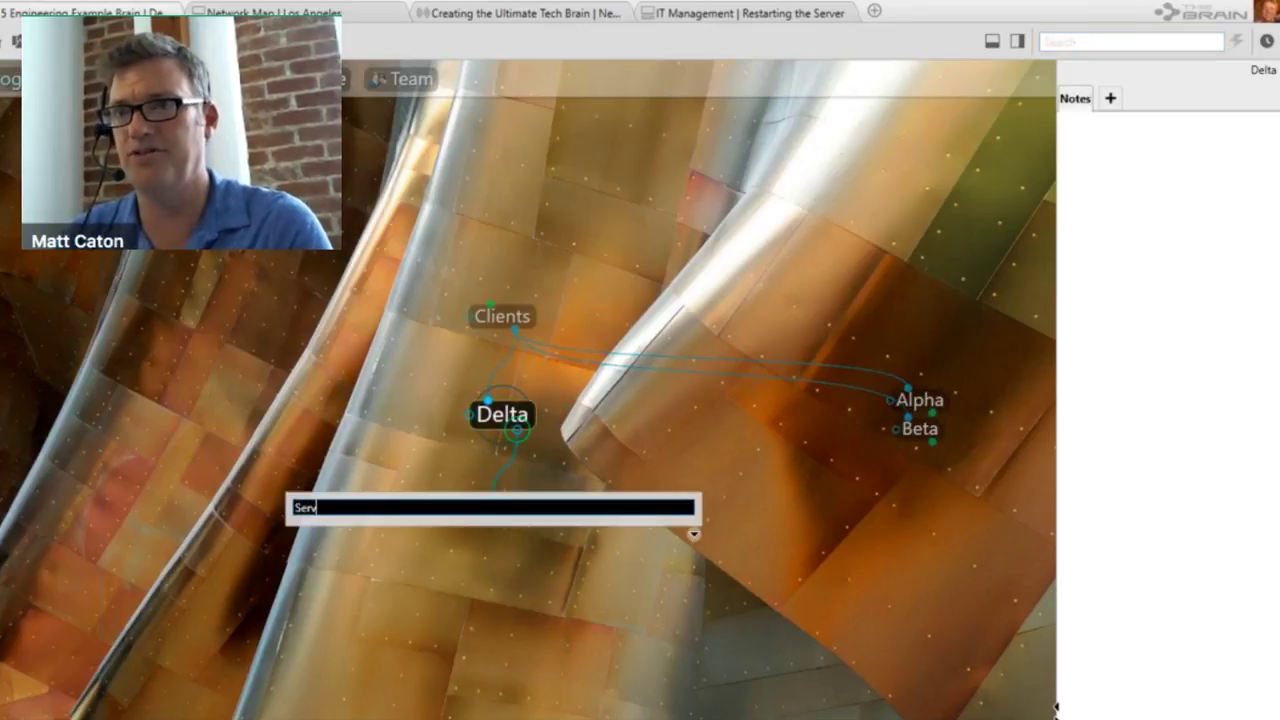
pyautogui.write('er List')
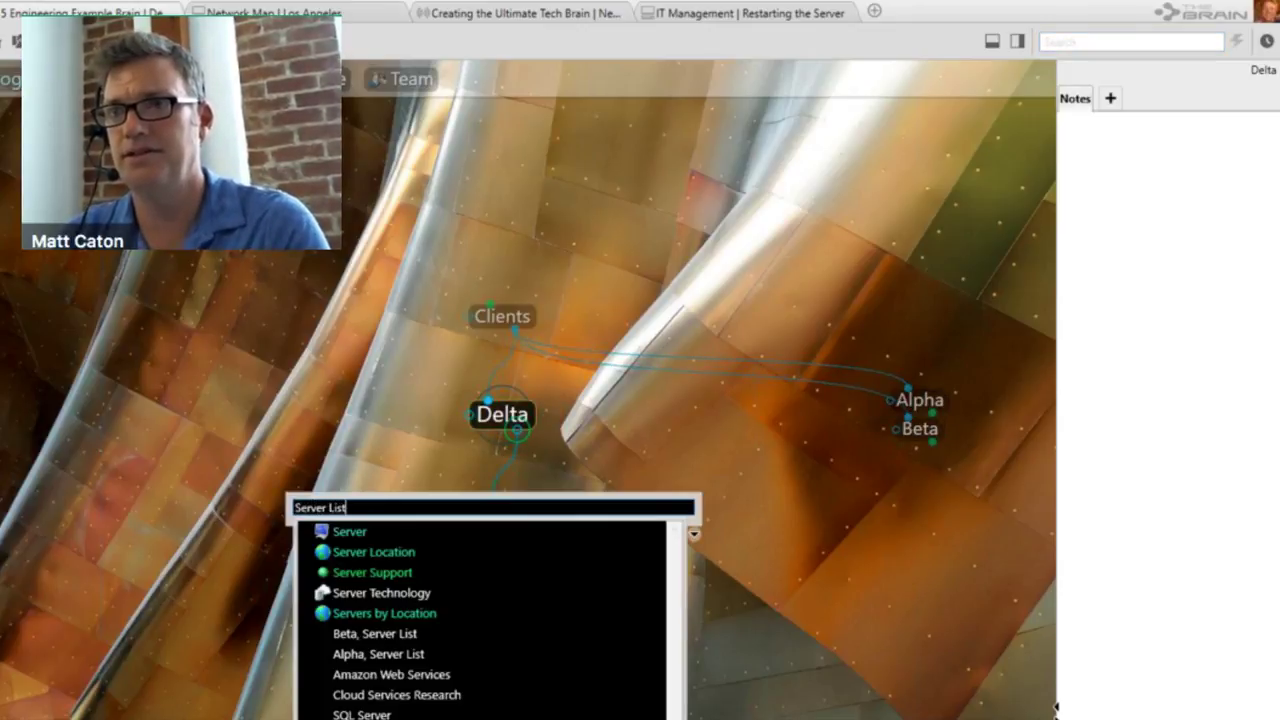
pyautogui.press('Return')
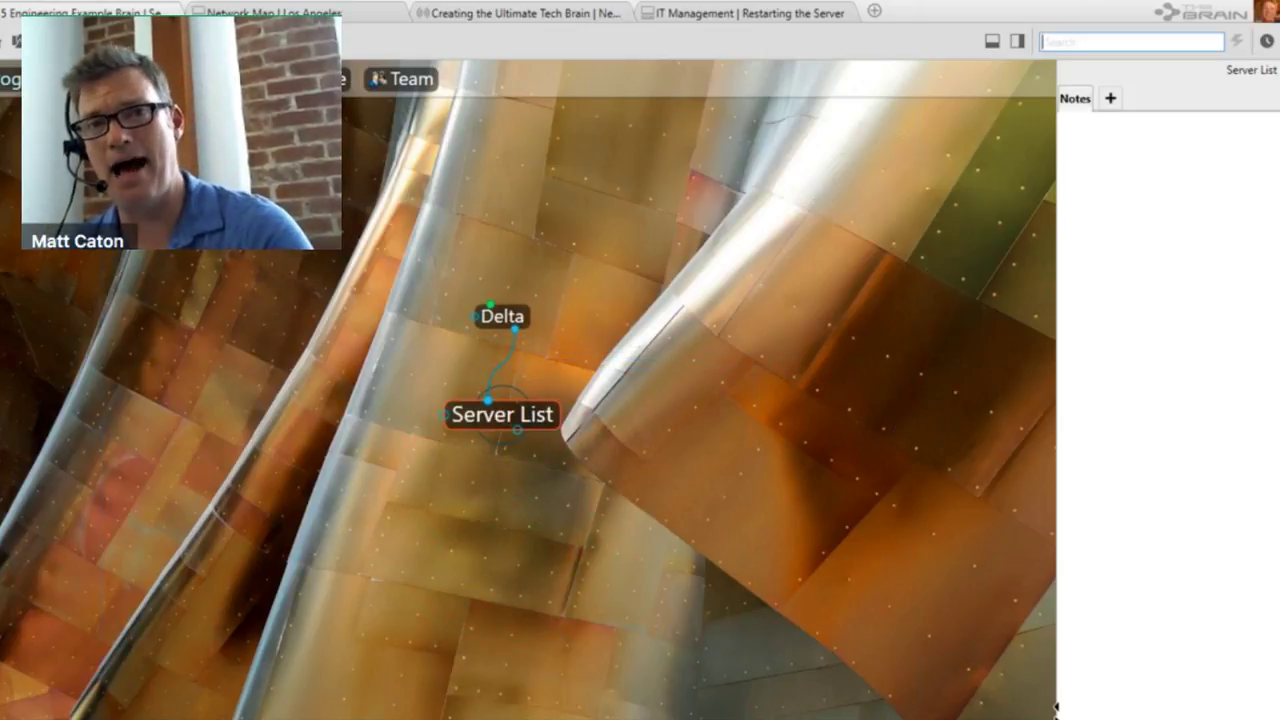
# Rename Delta's Server List thought to "Server List, Delta", return to Delta, and reopen the renamed thought to check its full name.
pyautogui.click(466, 416)
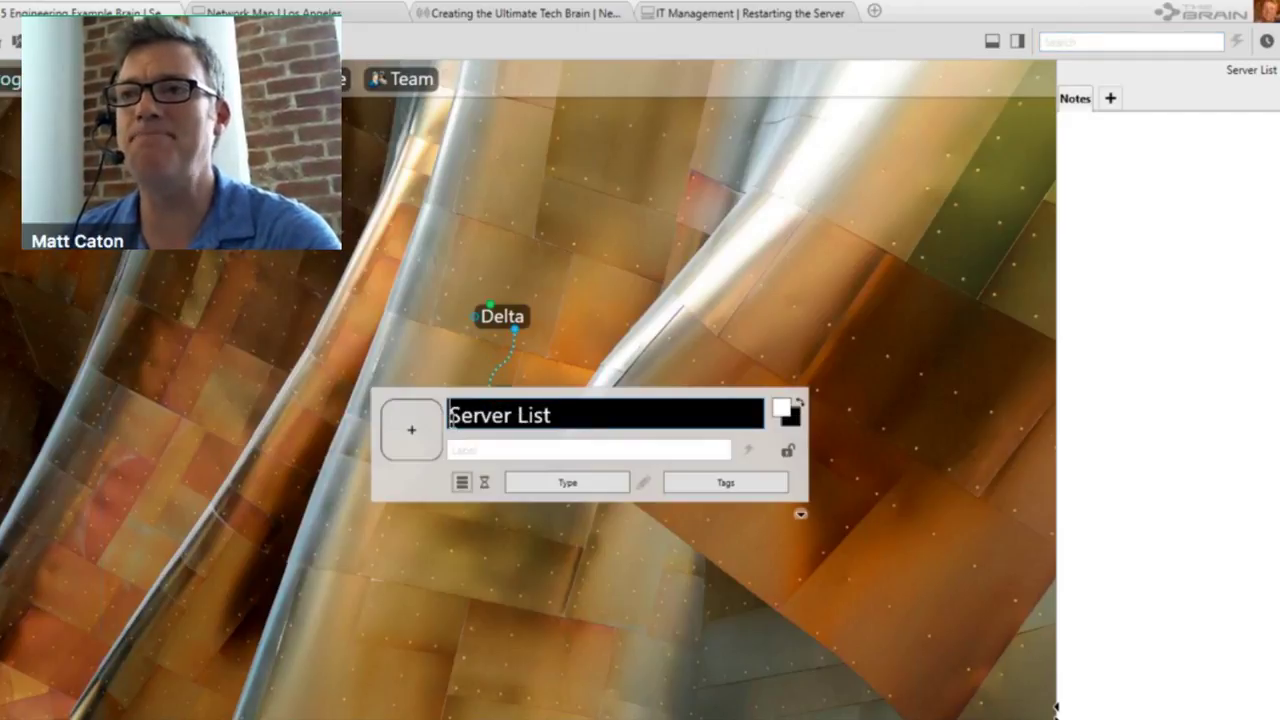
pyautogui.click(610, 403)
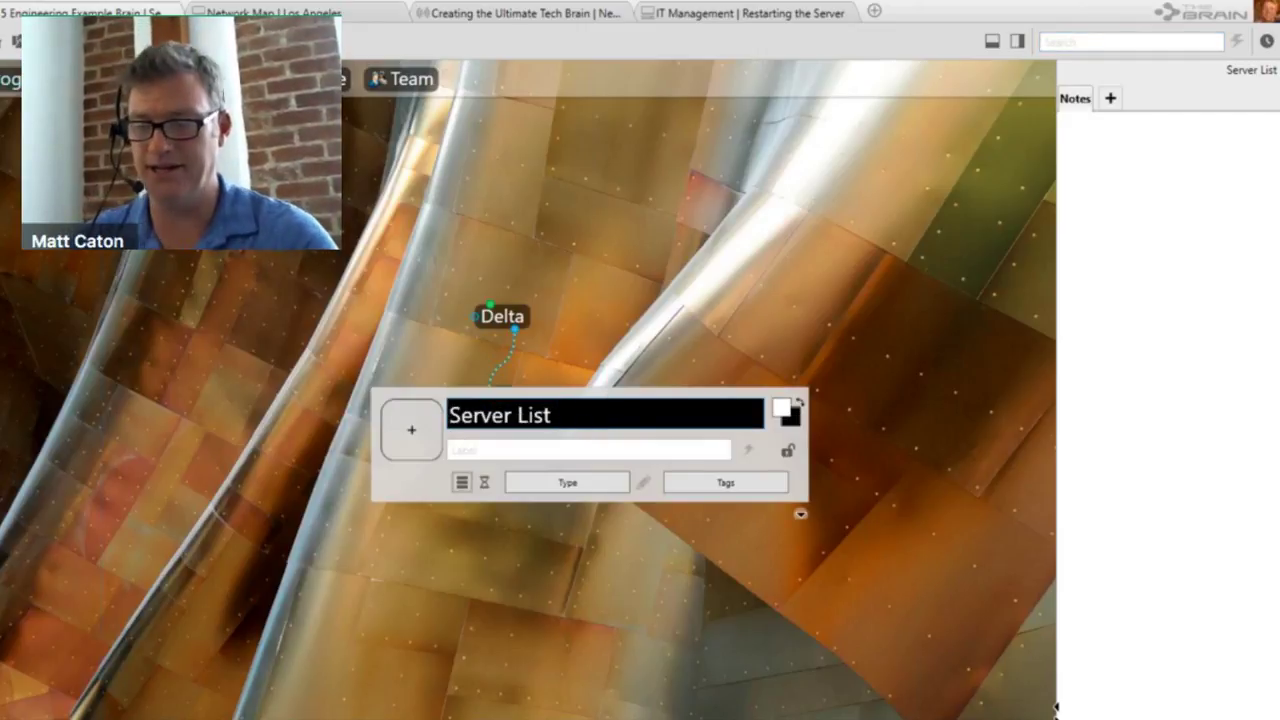
pyautogui.write(', ')
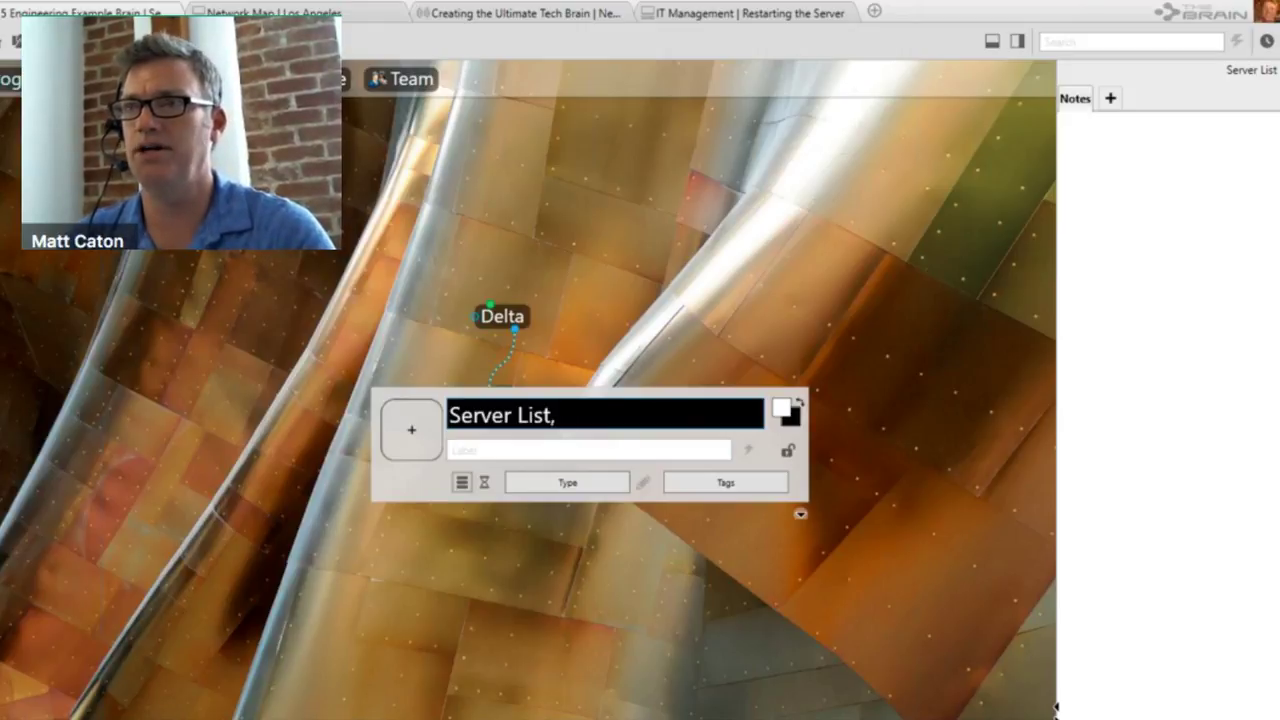
pyautogui.write('Delta')
pyautogui.press('Return')
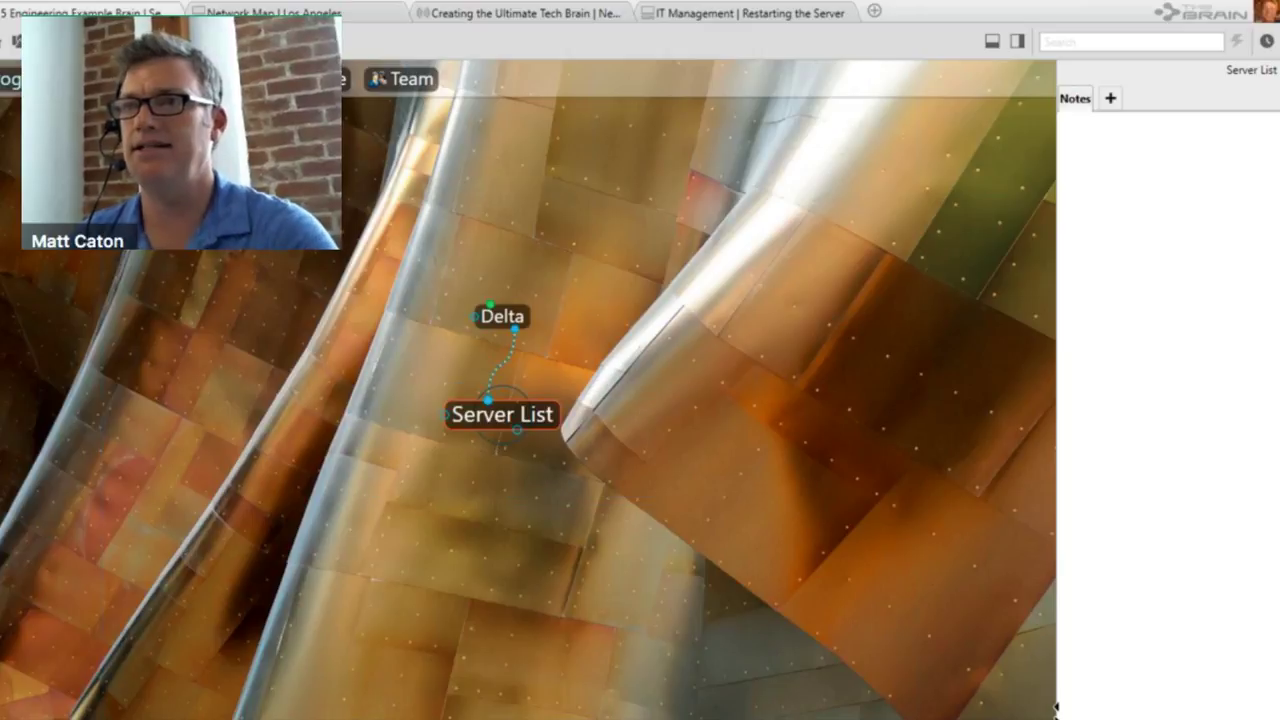
pyautogui.click(511, 324)
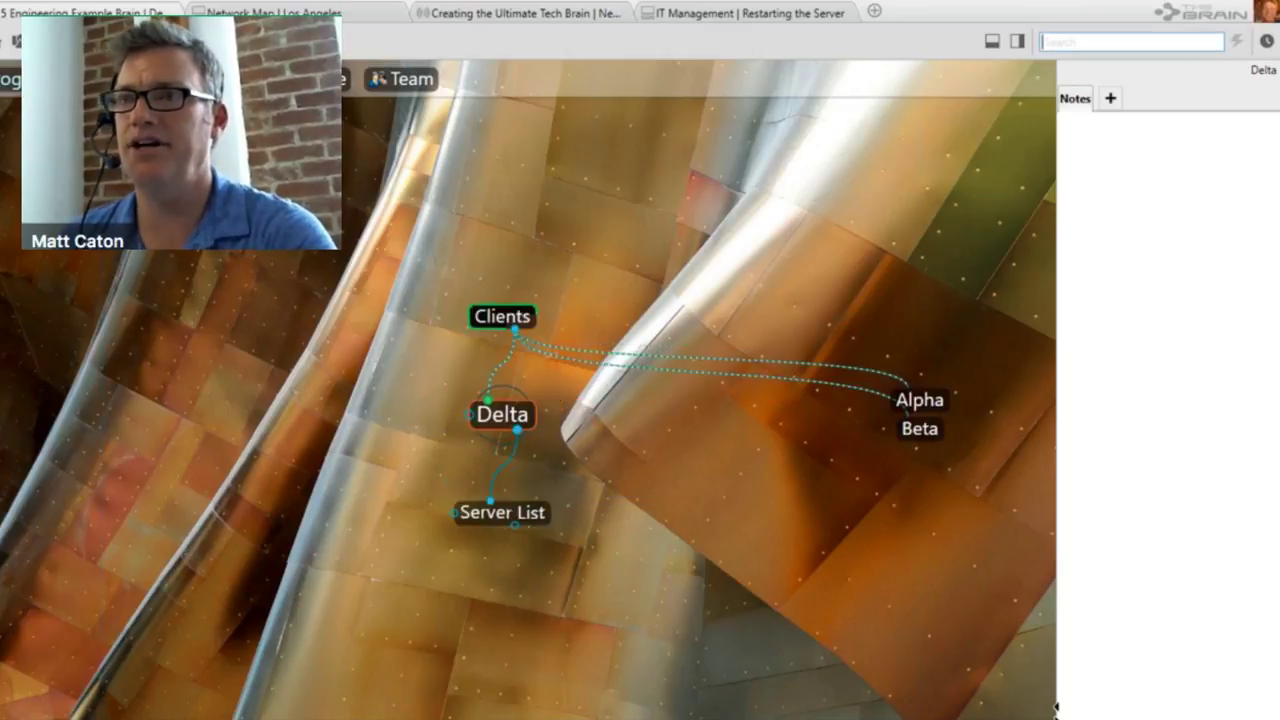
pyautogui.click(490, 522)
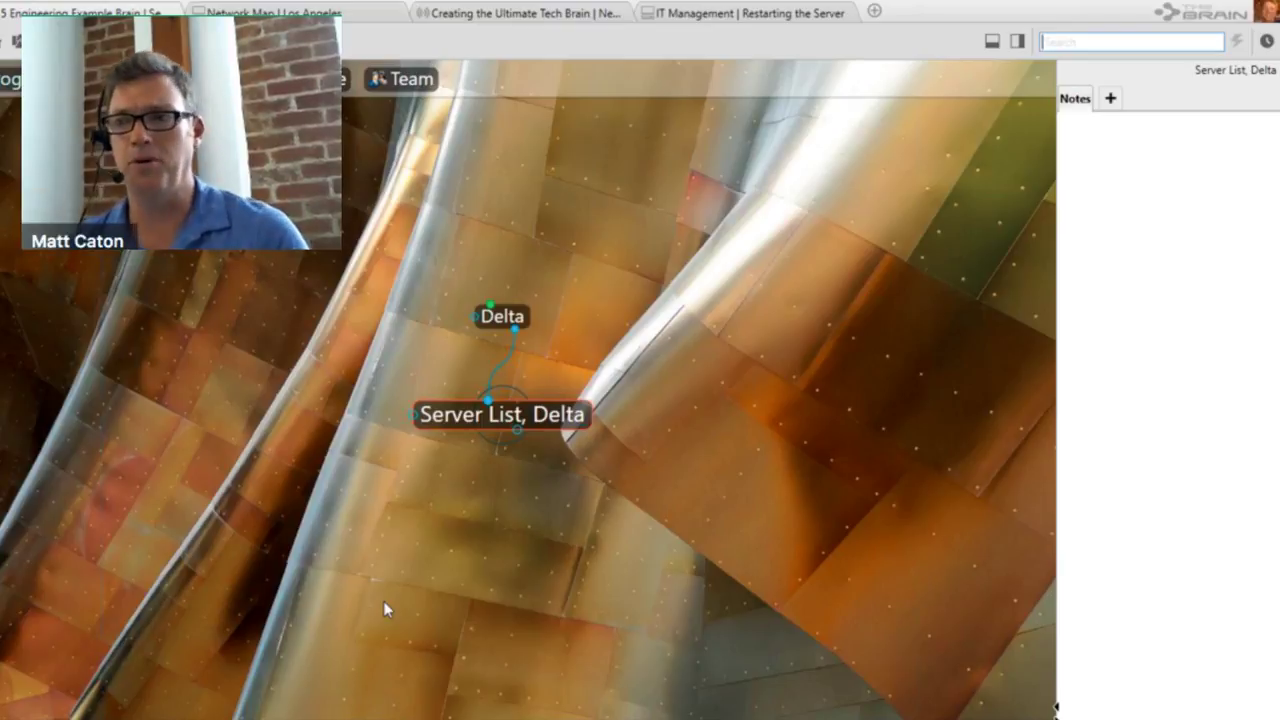
# Switch to the open Creating the Ultimate Tech Brain brain and narrow, then widen, the notes area beside the Network Map thought.
pyautogui.click(1127, 603)
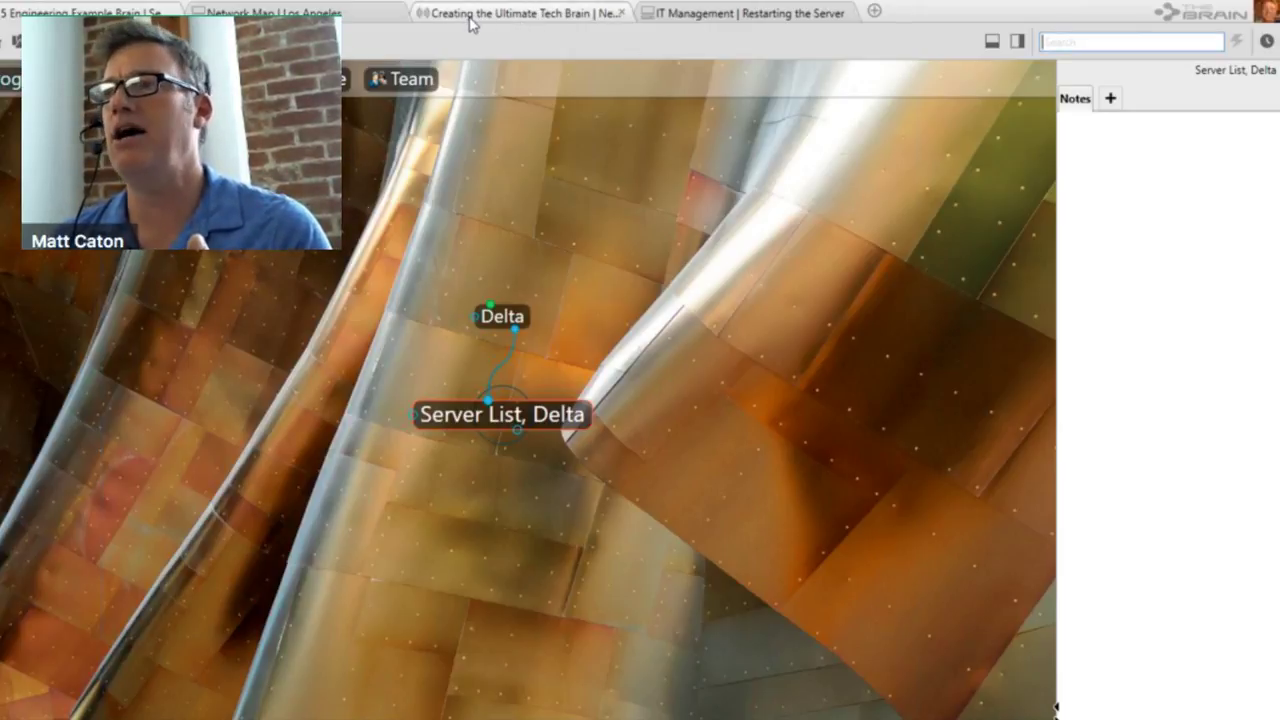
pyautogui.click(470, 16)
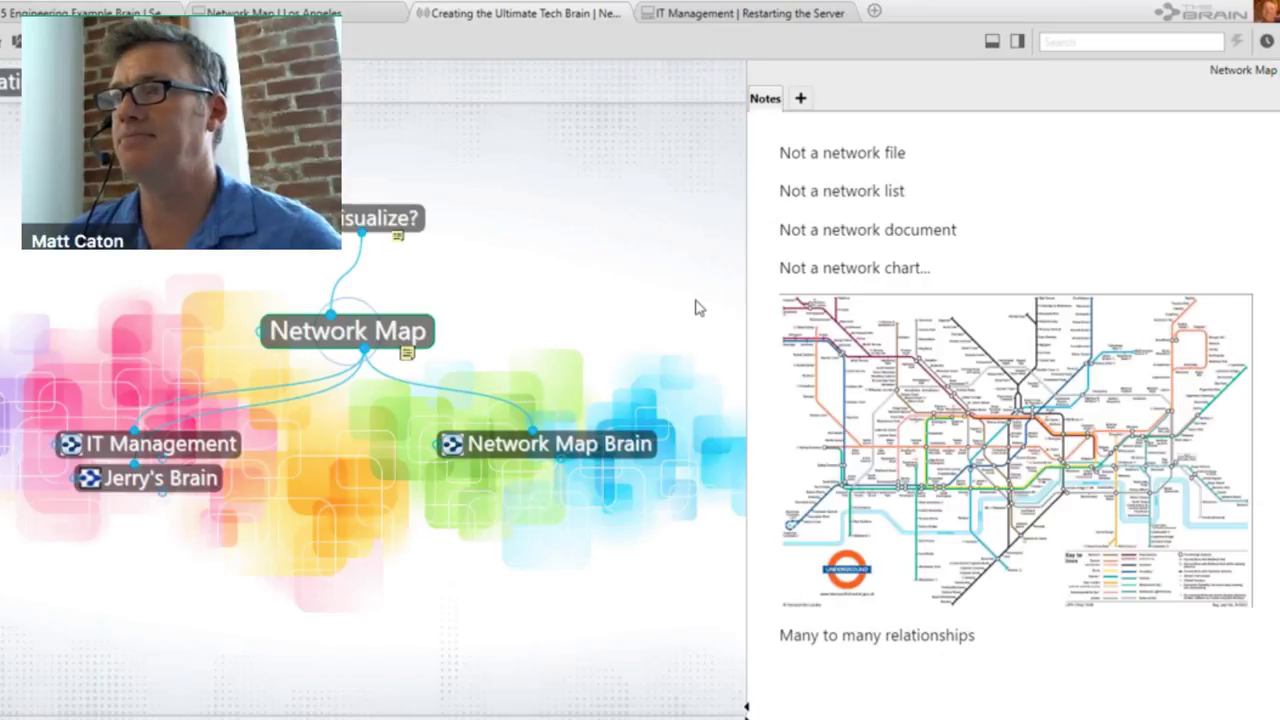
pyautogui.click(1130, 41)
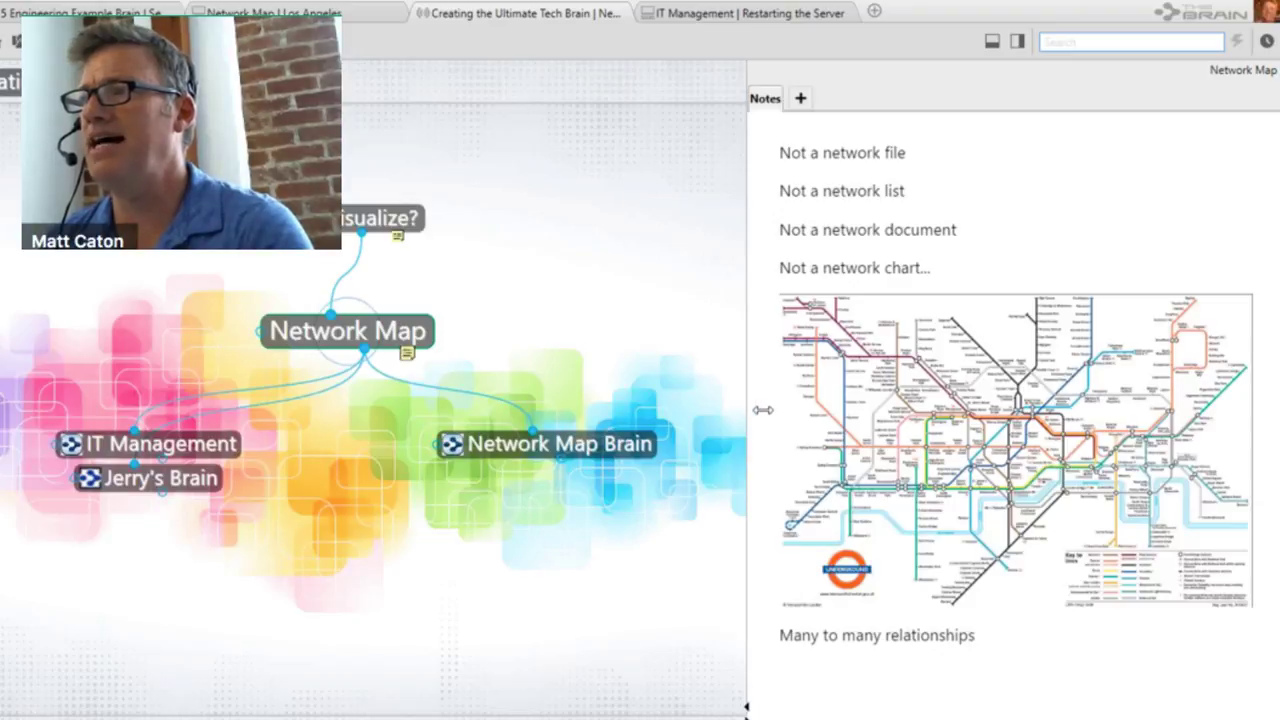
pyautogui.moveTo(752, 411); pyautogui.dragTo(1078, 468)
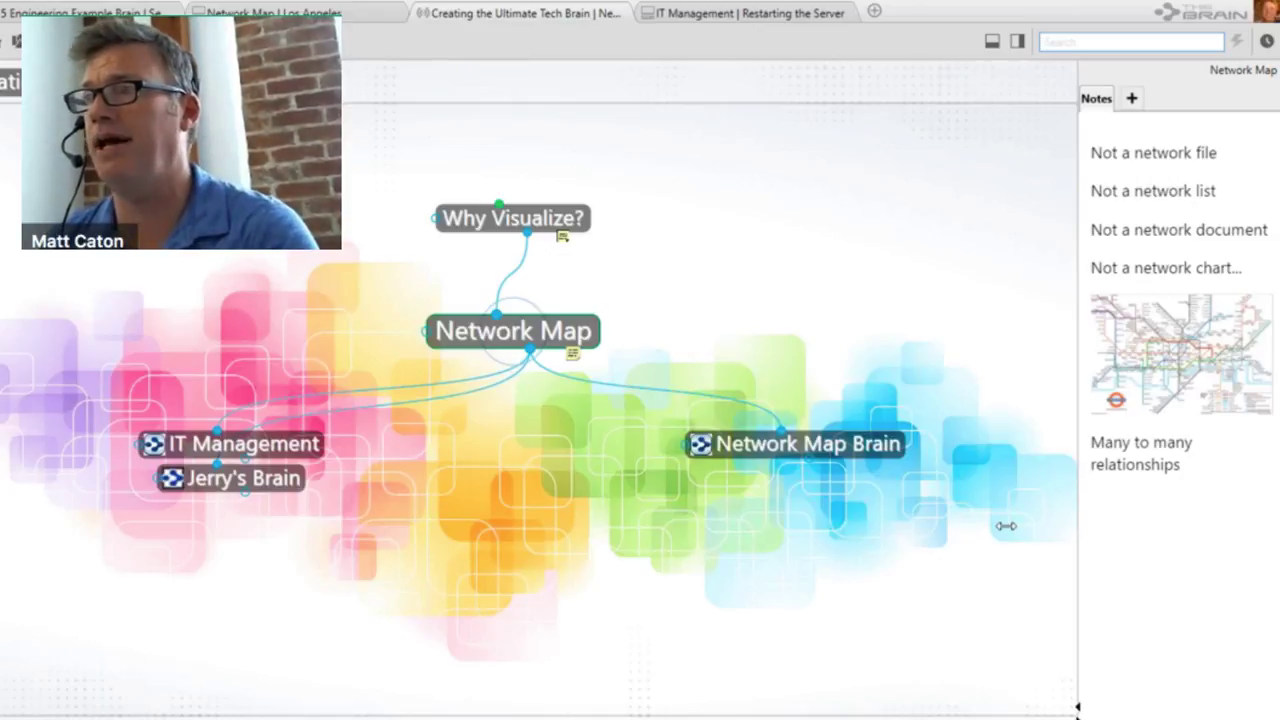
pyautogui.moveTo(1006, 525); pyautogui.dragTo(669, 534)
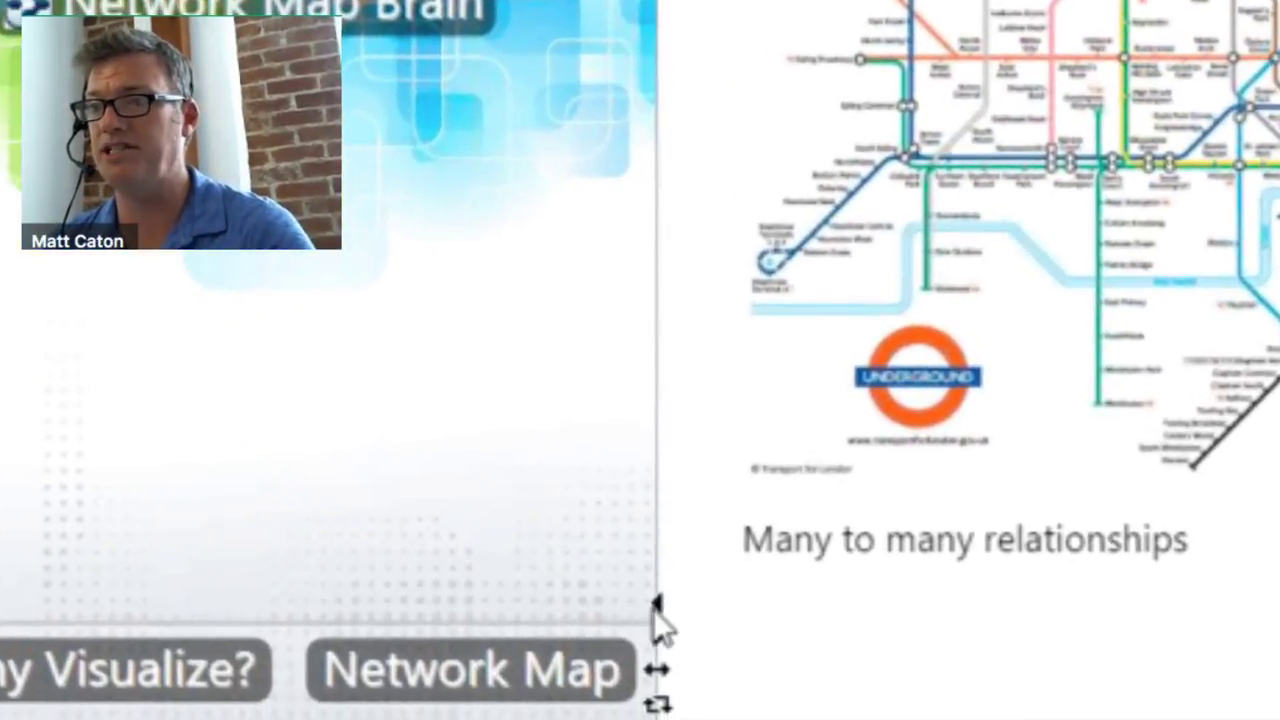